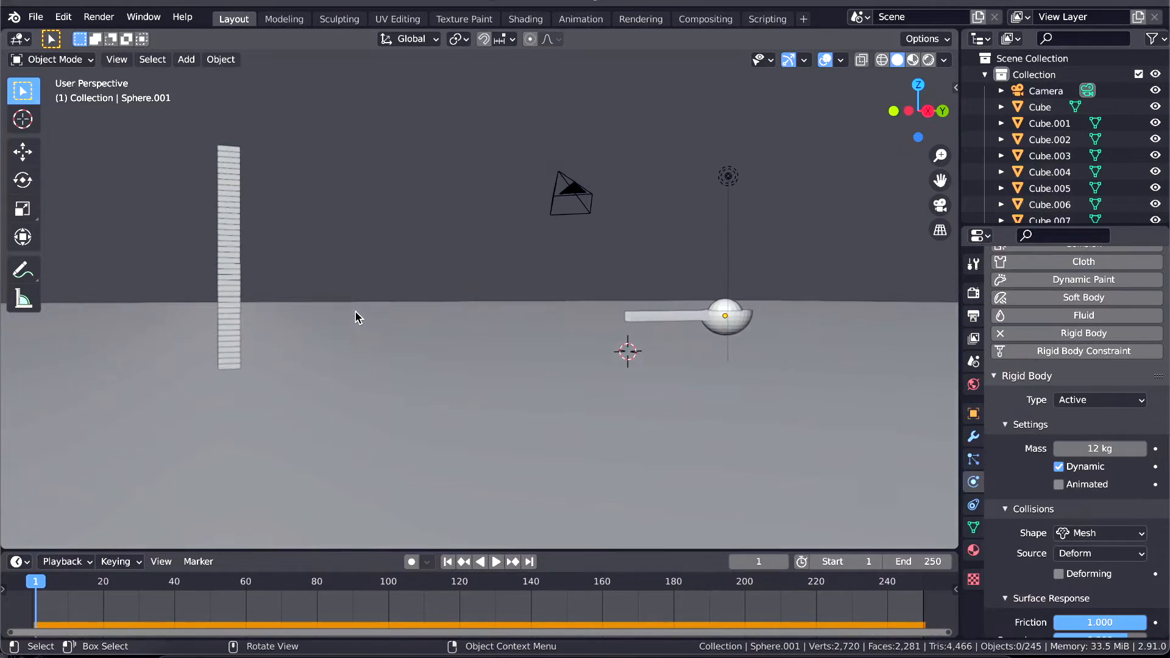
Step: Play the catapult simulation and watch from several angles as the ball knocks over the brick tower
scroll(359, 318, up, 3)
scroll(358, 318, left, 5)
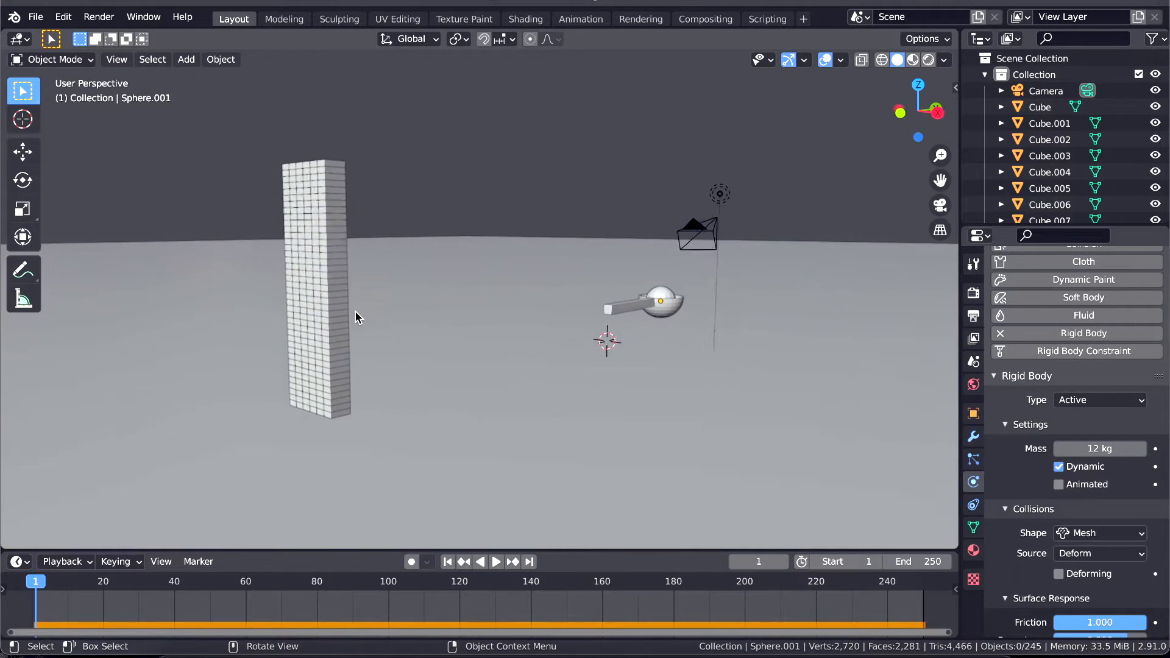
key(space)
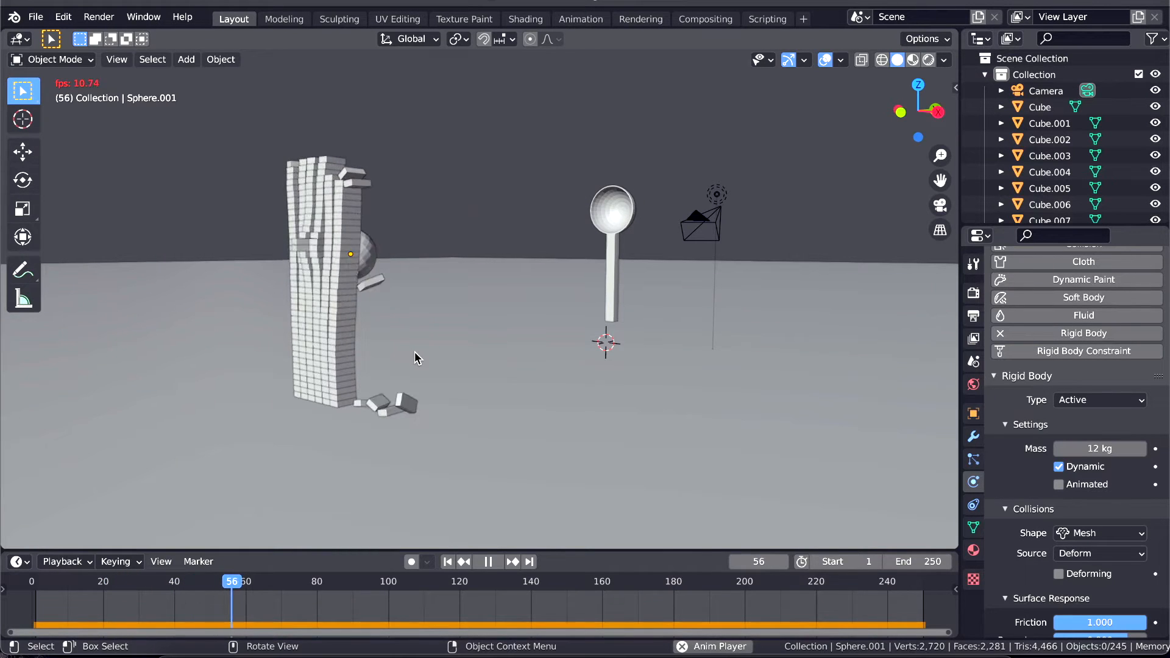
scroll(411, 358, right, 10)
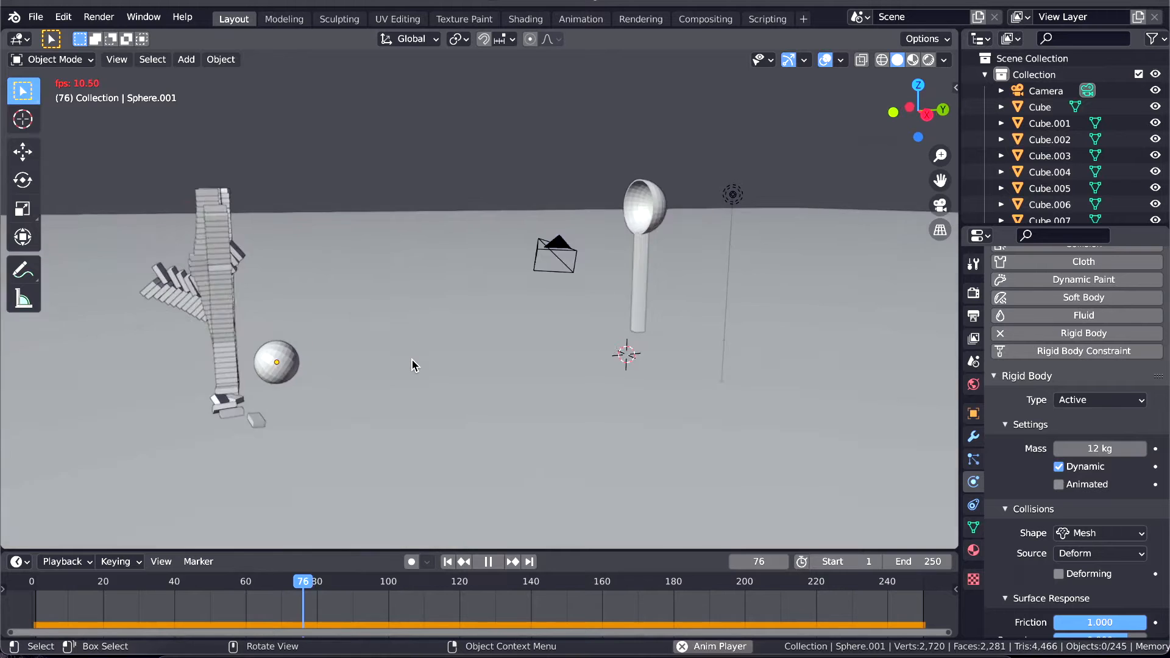
scroll(412, 359, right, 4)
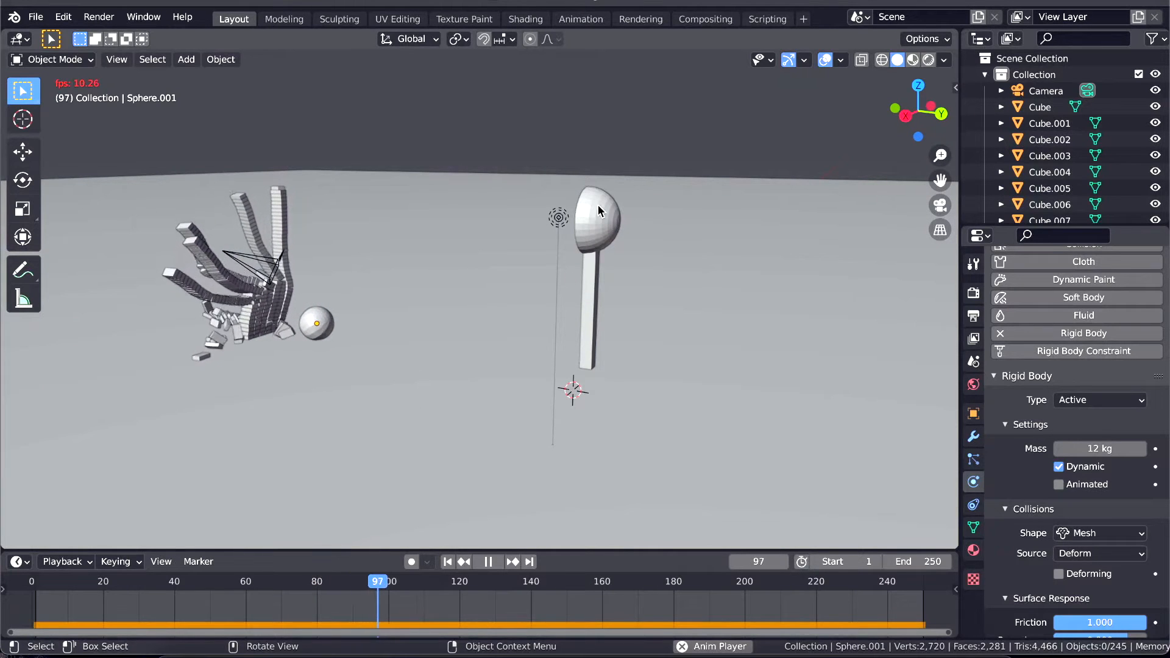
scroll(363, 272, right, 10)
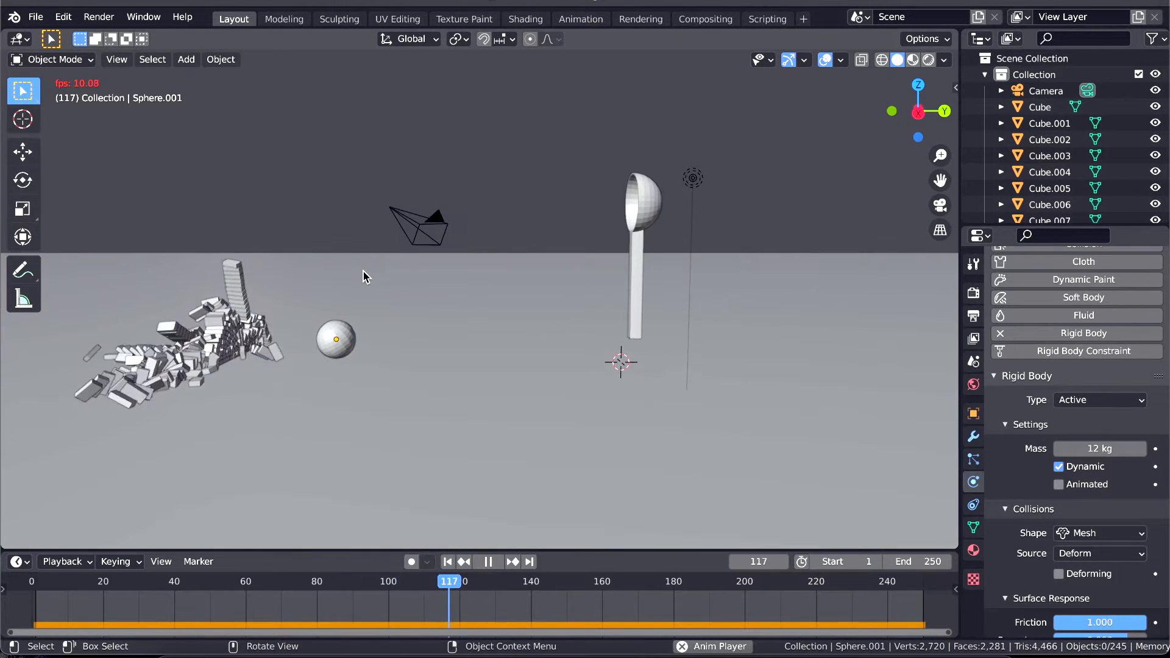
scroll(363, 272, right, 10)
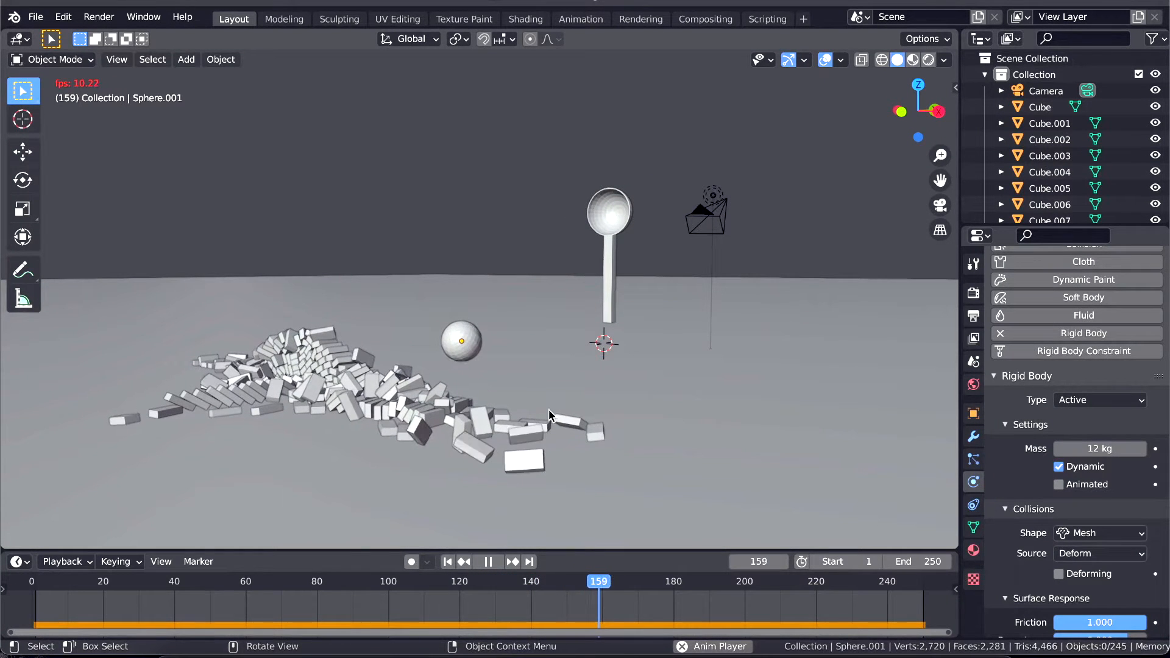
scroll(532, 394, right, 5)
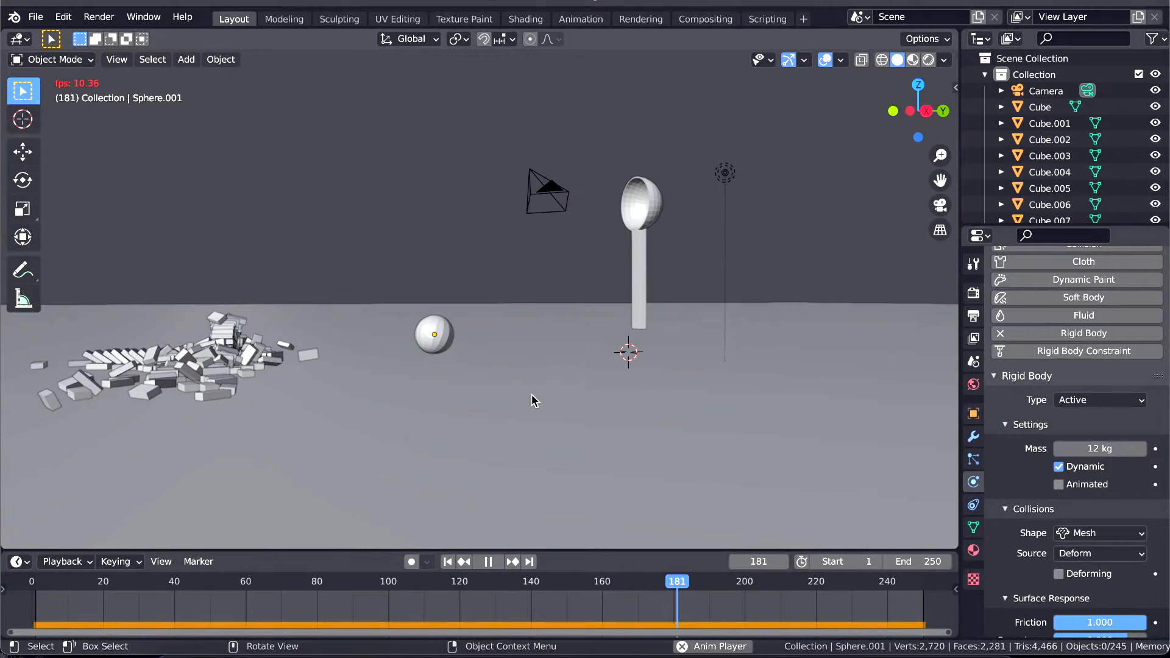
Step: Select the catapult arm, stop the playback and scrub the timeline back to frame 17
click(641, 250)
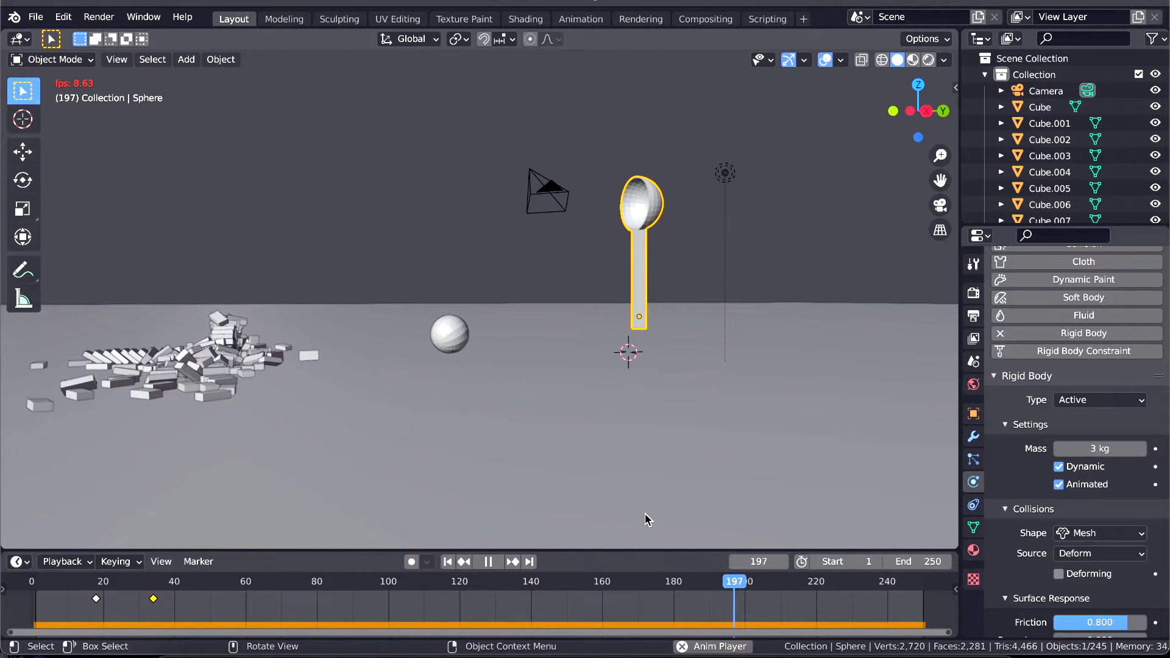
click(489, 561)
drag(790, 586, 92, 618)
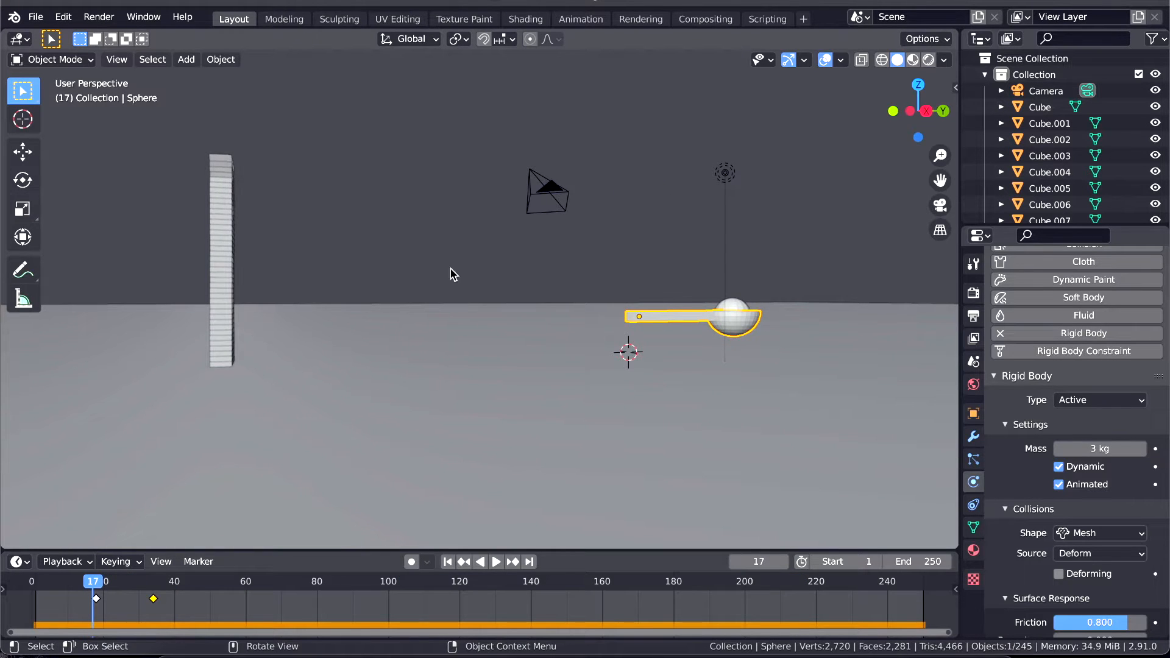
Step: Select a brick in the middle of the tower to examine its rigid body settings
middle_drag(211, 227, 378, 193)
click(363, 266)
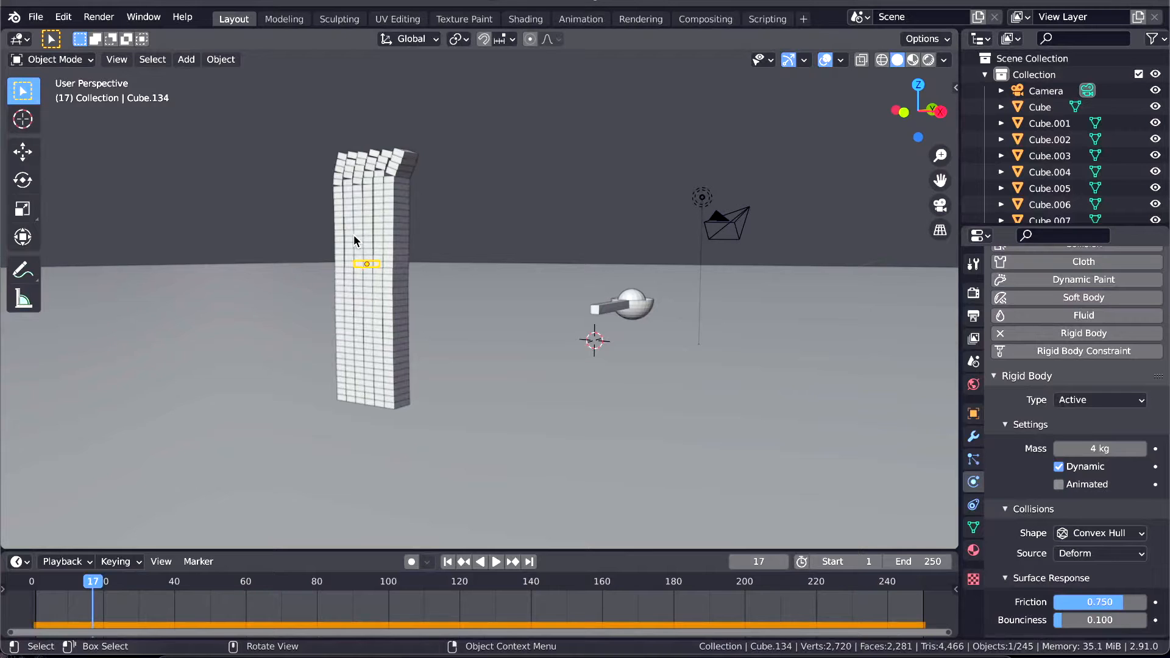
middle_drag(528, 335, 299, 225)
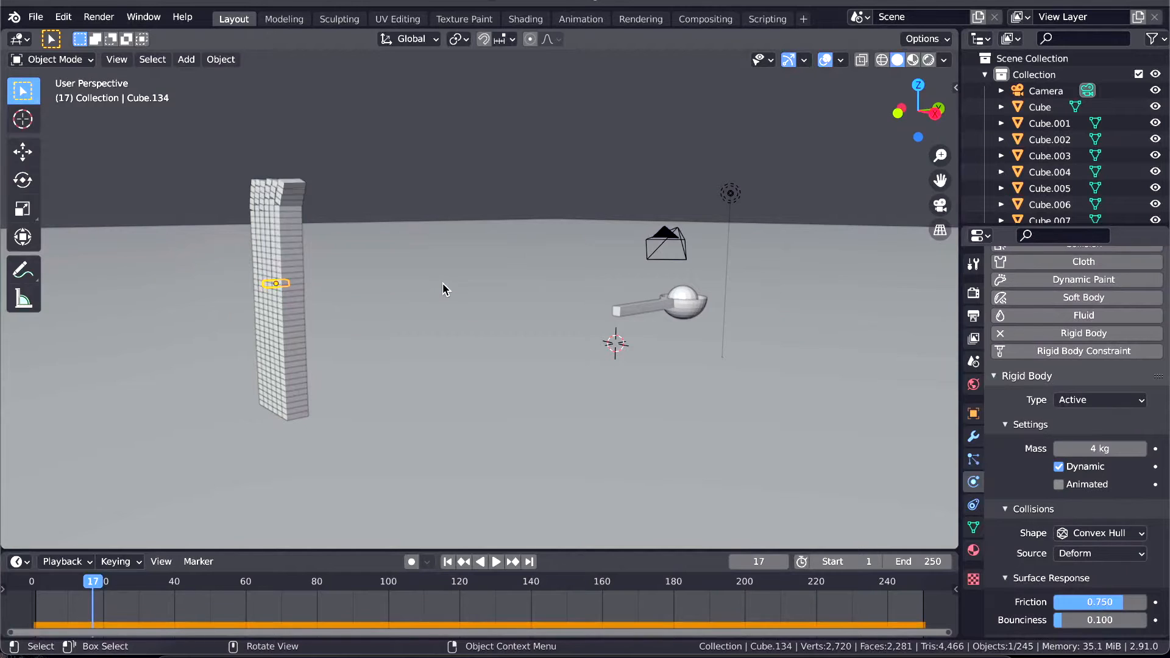
Step: Open the recent file "Test Ball throw Rigid-Bodies - clean.blend" without saving changes to the current one
click(38, 18)
mouse_move(85, 71)
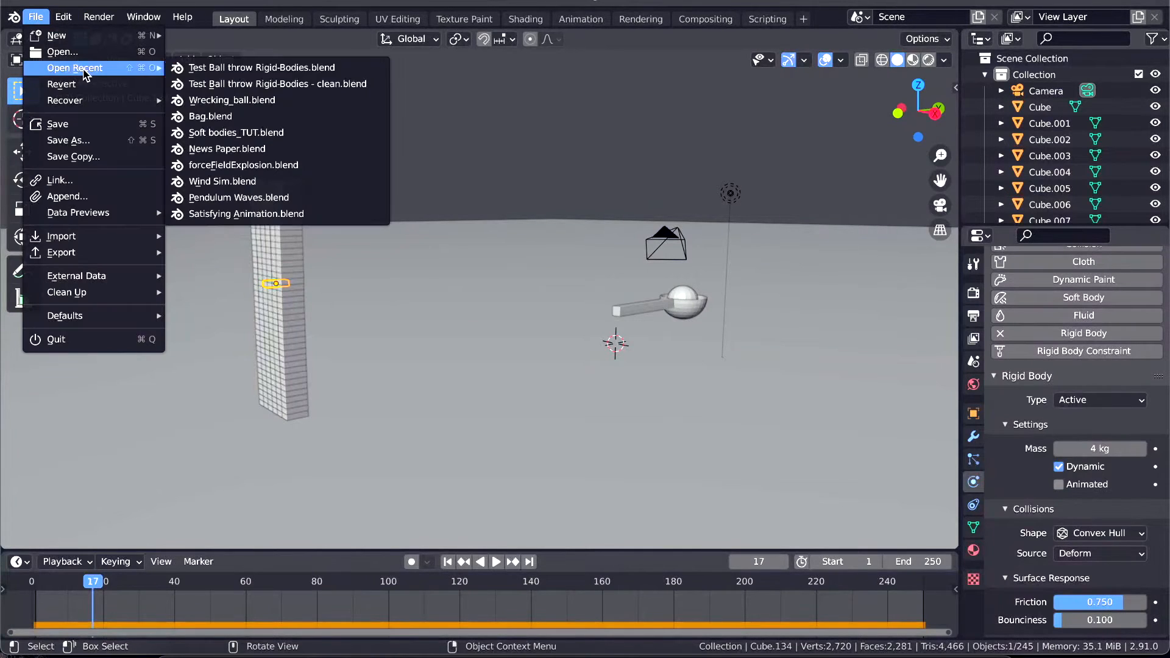
click(188, 84)
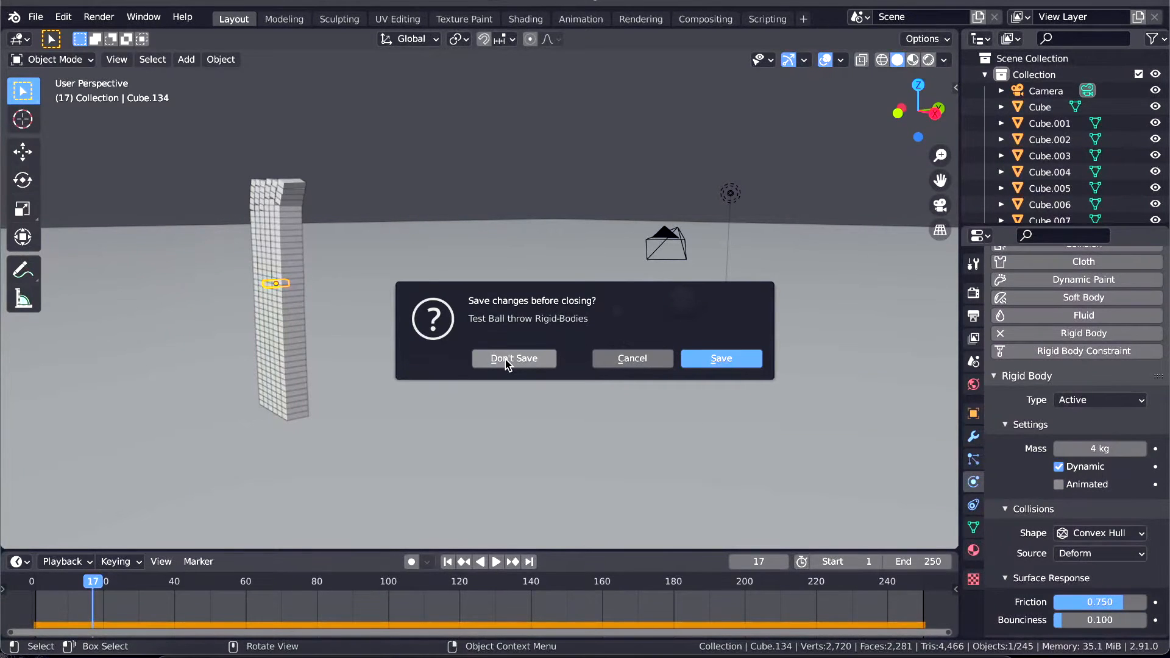
scroll(347, 255, down, 10)
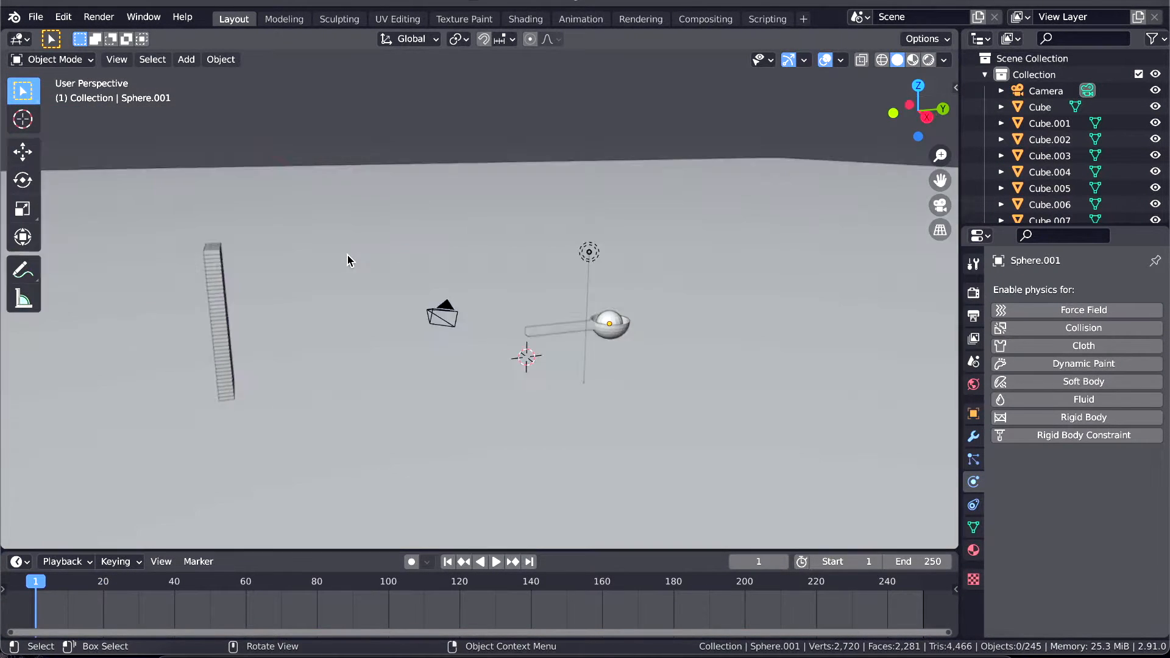
Step: Play the animation of the clean scene without physics, then stop it and return to the first frame
scroll(348, 255, up, 5)
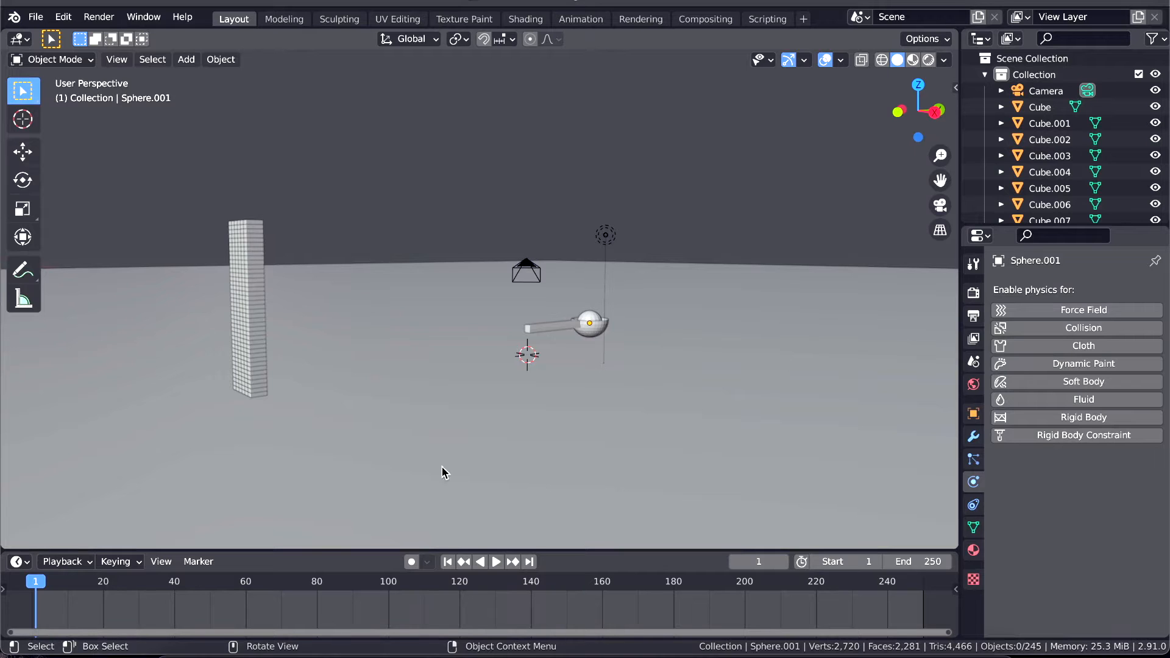
key(space)
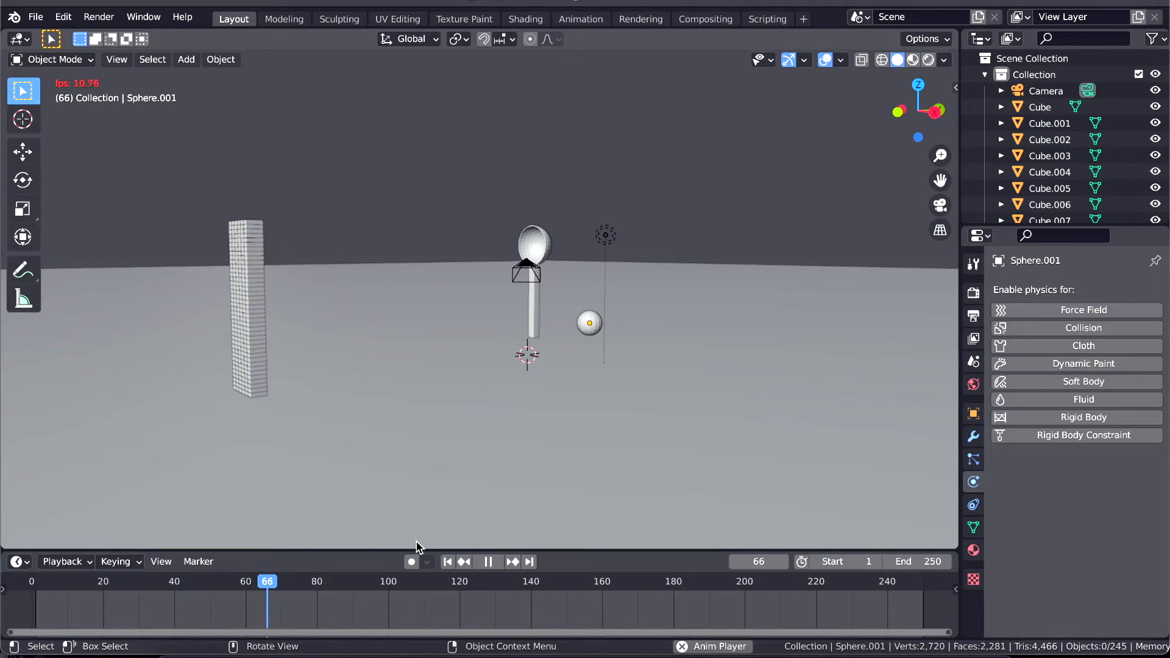
key(space)
click(448, 562)
Step: Examine the brick tower, the catapult arm and the ball in the clean scene from several angles
scroll(435, 392, up, 2)
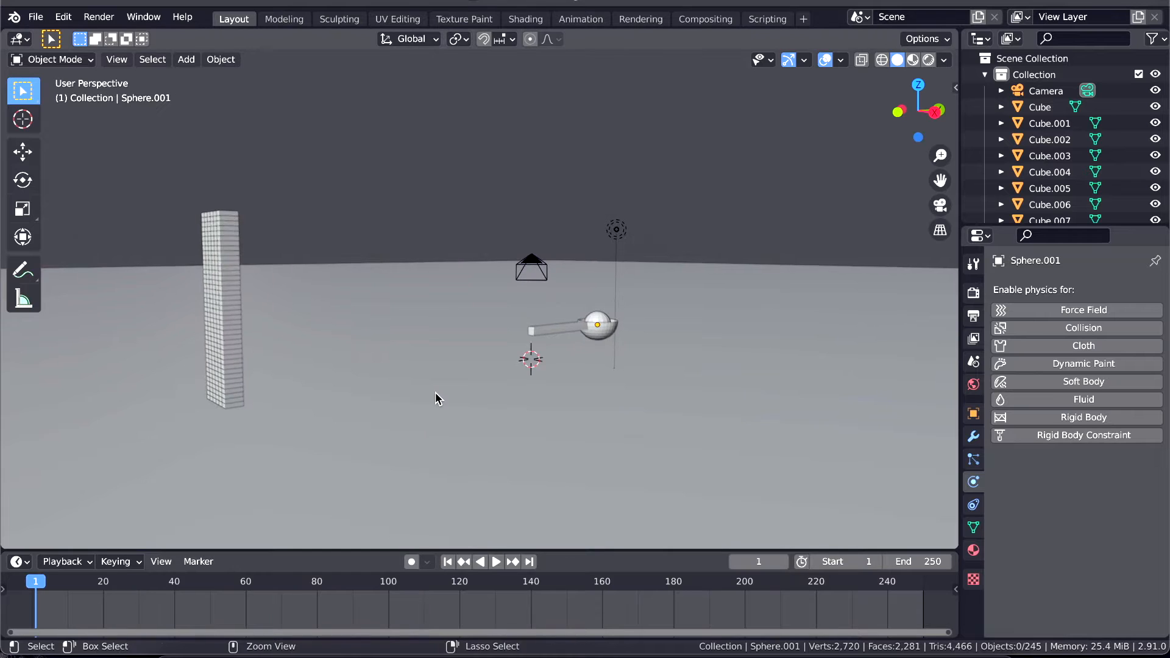
scroll(383, 306, left, 5)
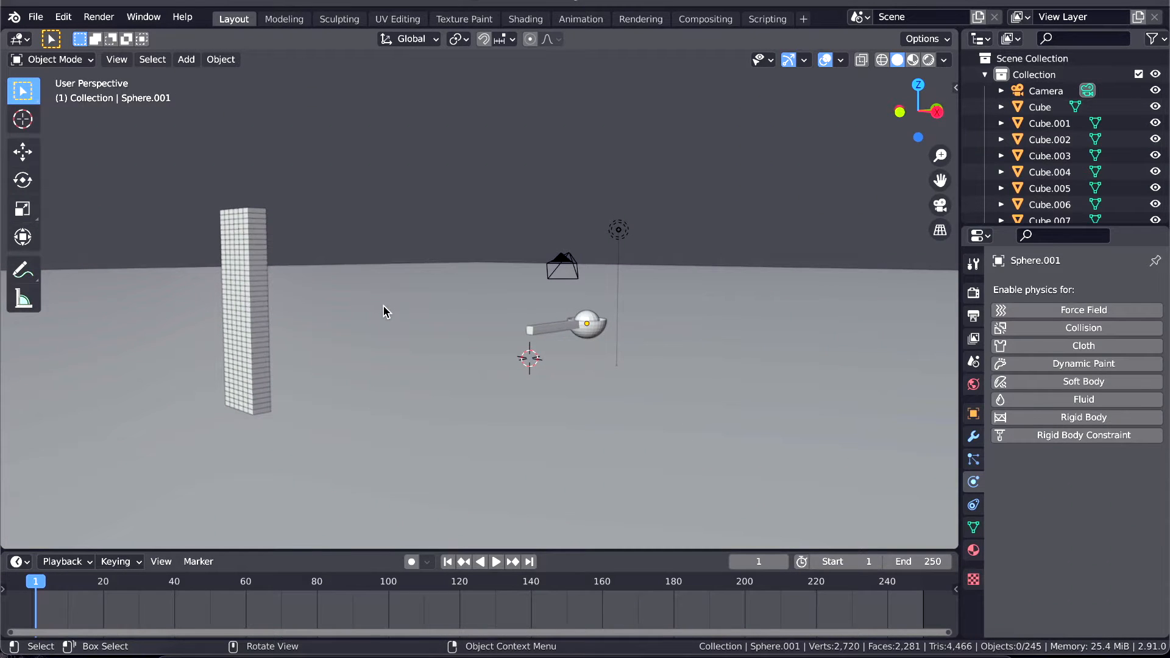
scroll(384, 310, left, 4)
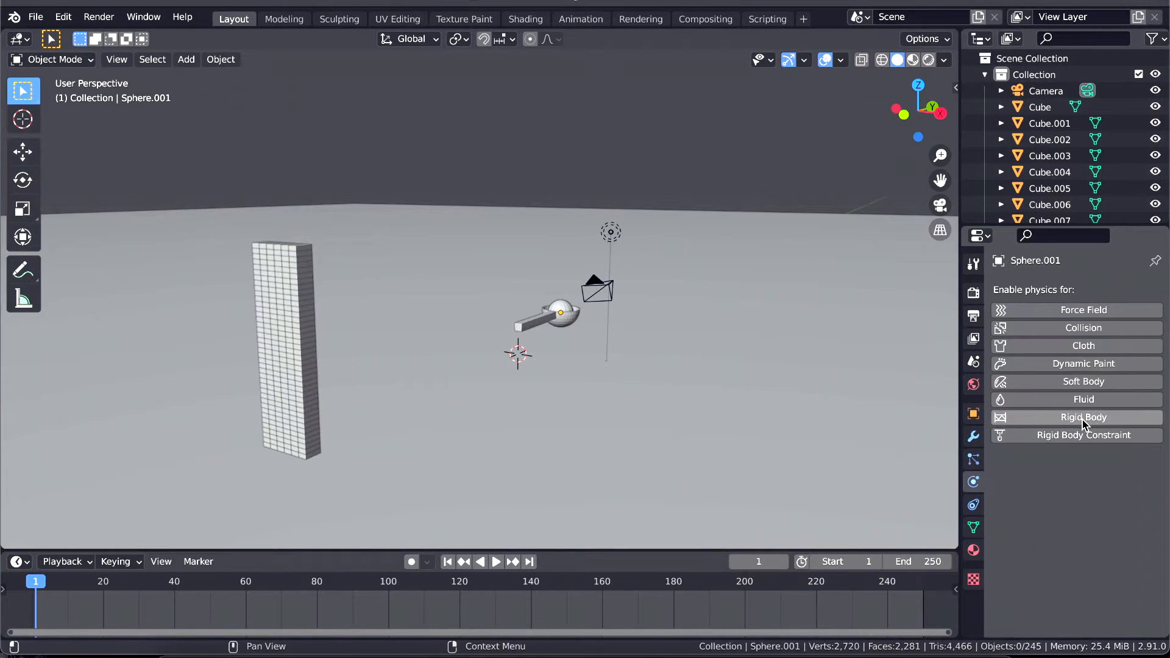
scroll(407, 397, right, 4)
scroll(407, 397, down, 2)
scroll(407, 397, left, 3)
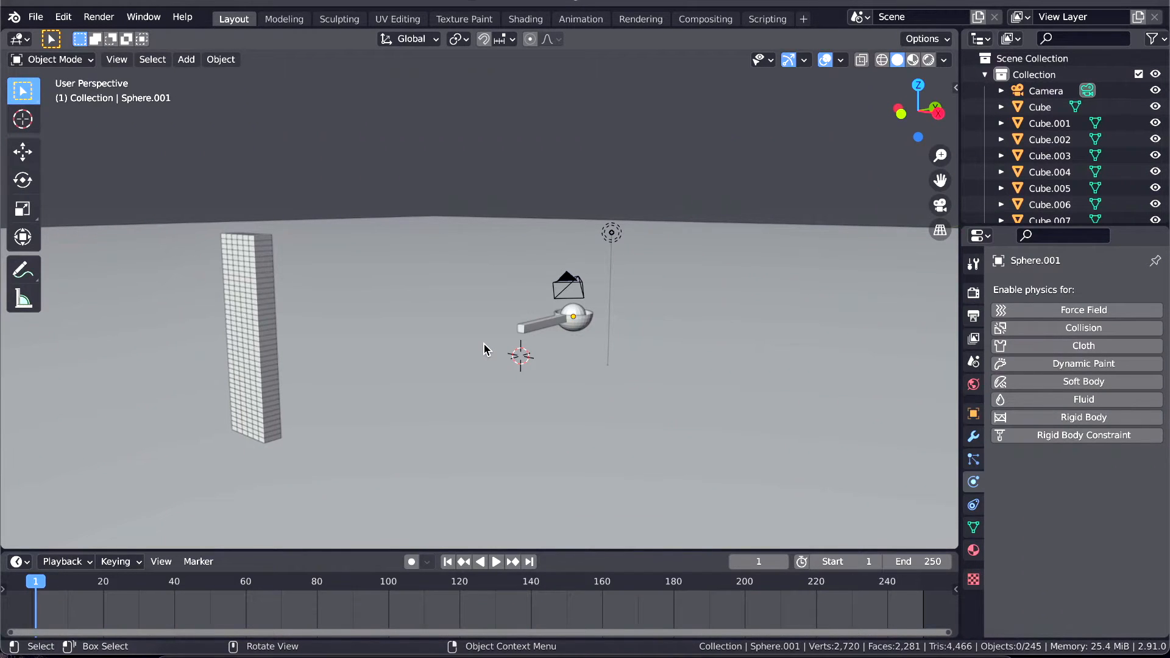
middle_drag(482, 332, 208, 352)
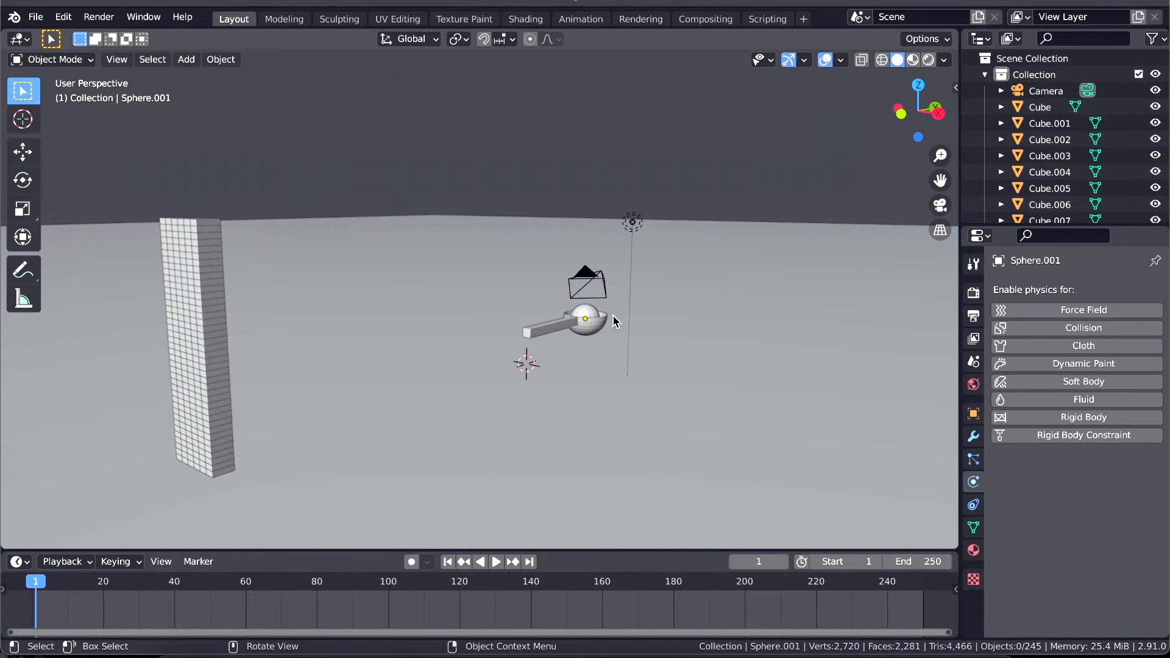
middle_drag(513, 345, 428, 344)
middle_drag(168, 297, 173, 225)
middle_drag(351, 341, 350, 342)
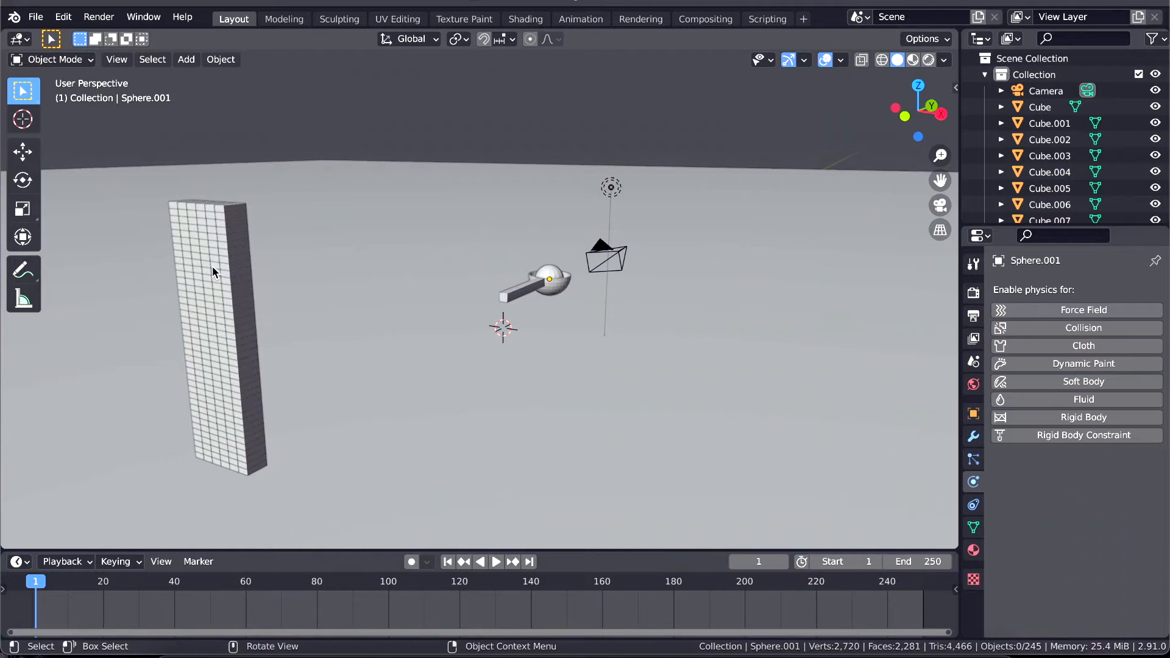
Step: Enable Rigid Body physics on the catapult arm, leaving its type as Active
click(519, 298)
middle_drag(540, 339, 540, 338)
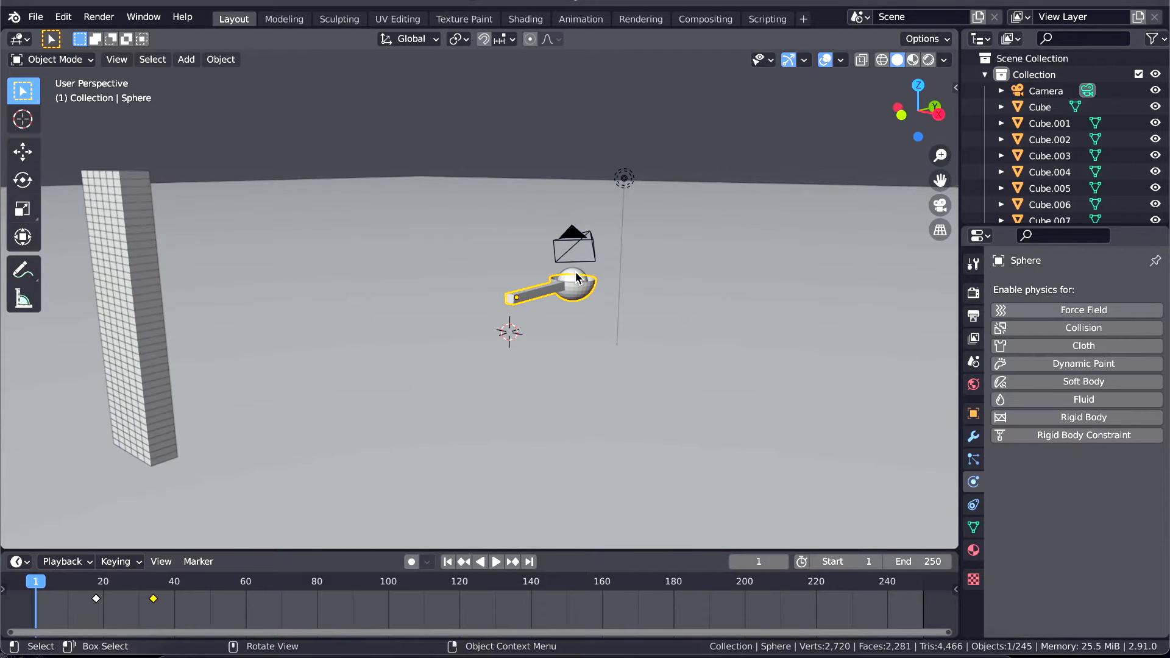
click(575, 272)
click(537, 289)
click(1087, 416)
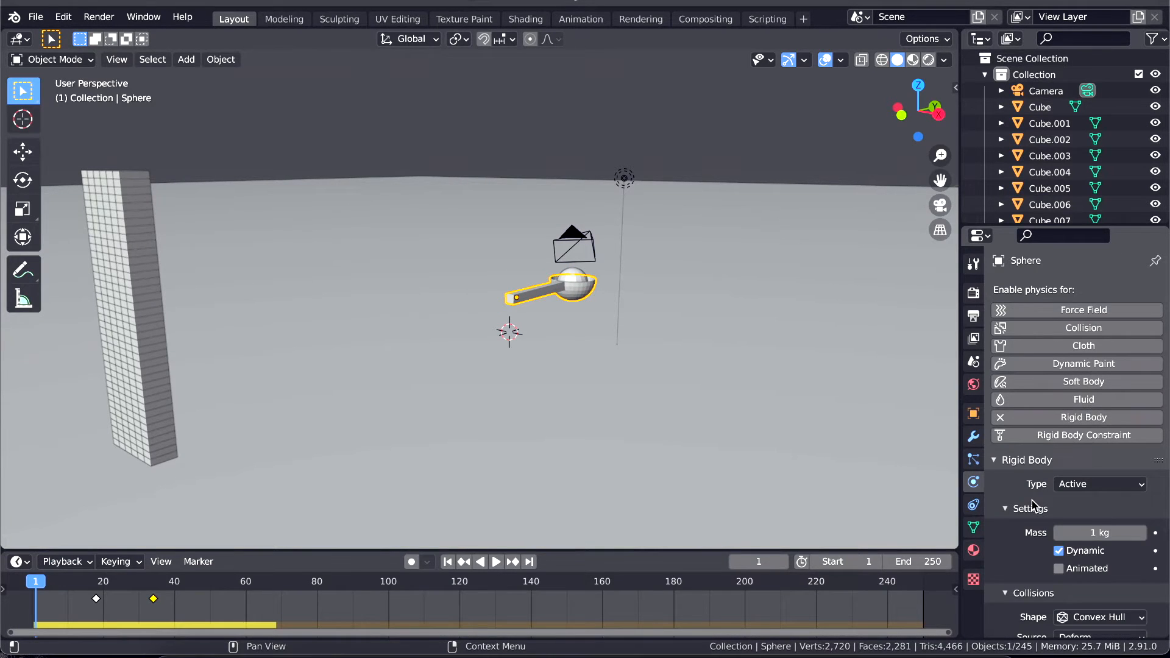
scroll(1032, 506, down, 3)
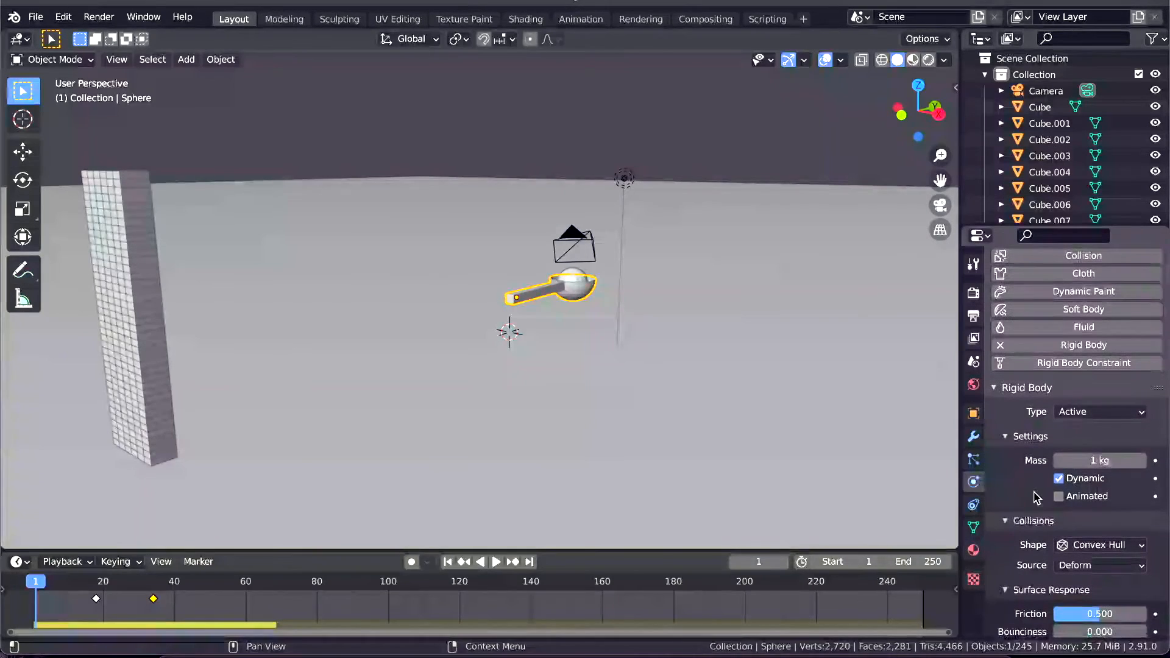
click(1090, 413)
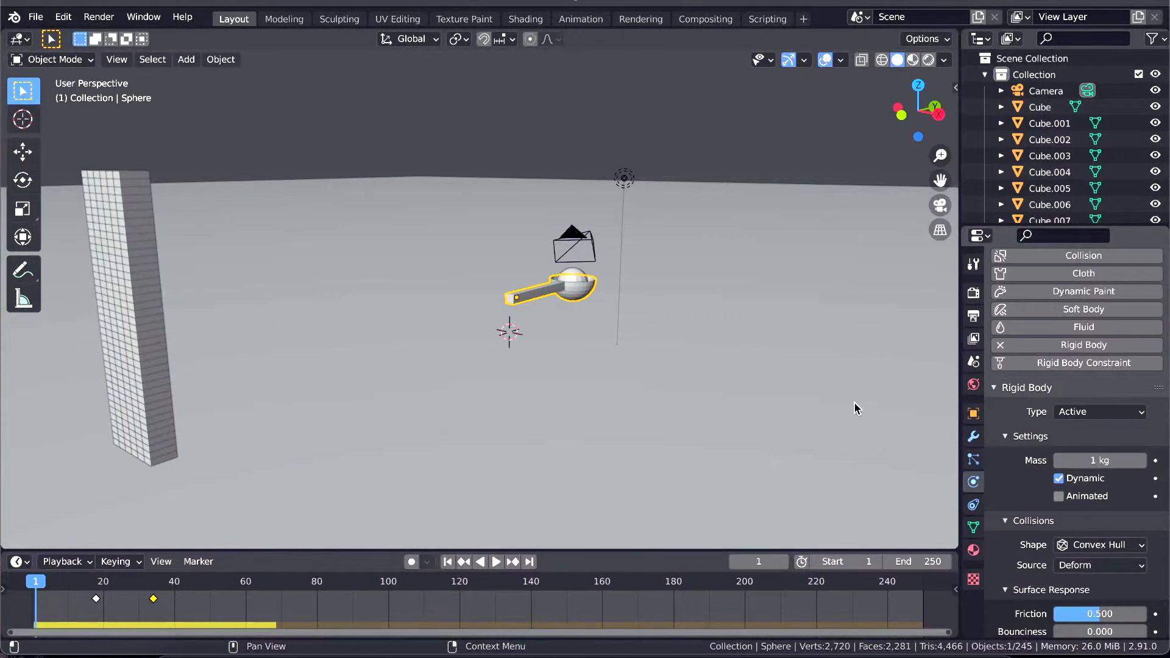
Step: Reselect the catapult arm and play the simulation to check how it moves as an Active rigid body
click(546, 298)
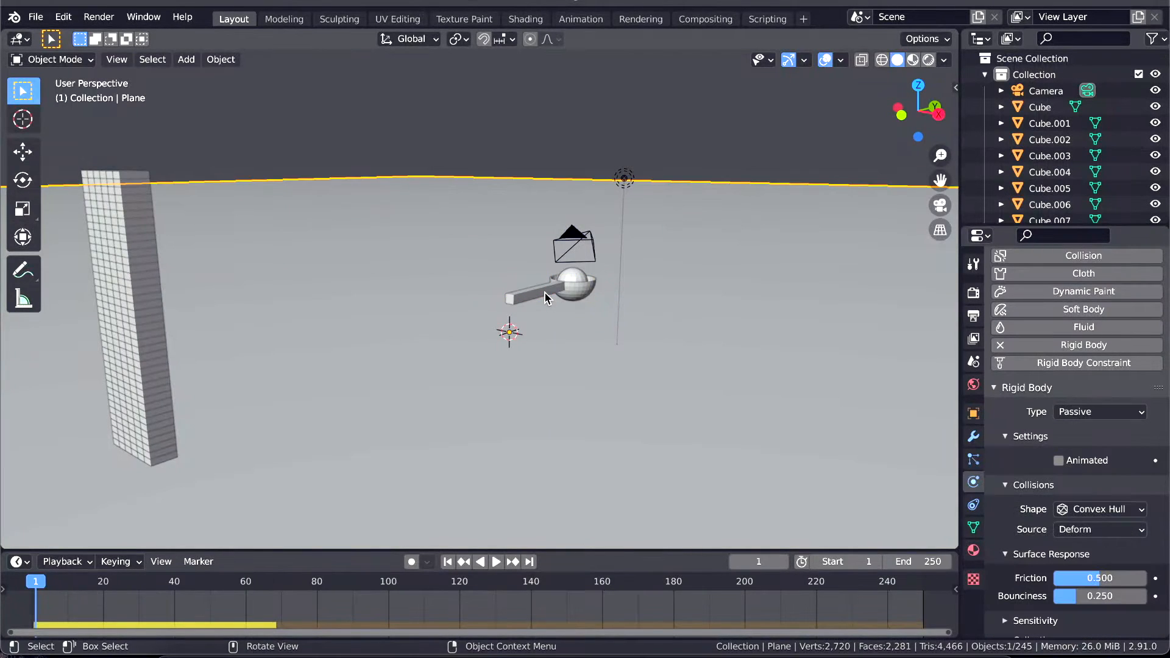
click(539, 291)
ctrl+scroll(539, 323, up, 4)
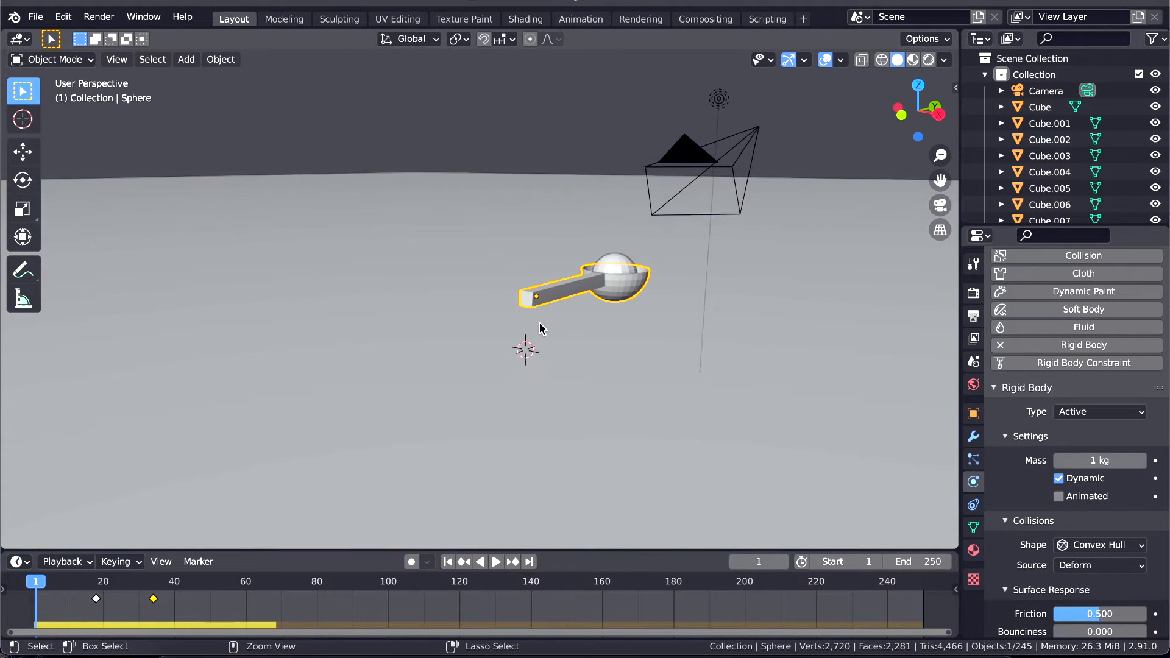
scroll(539, 323, right, 2)
middle_drag(539, 327, 532, 266)
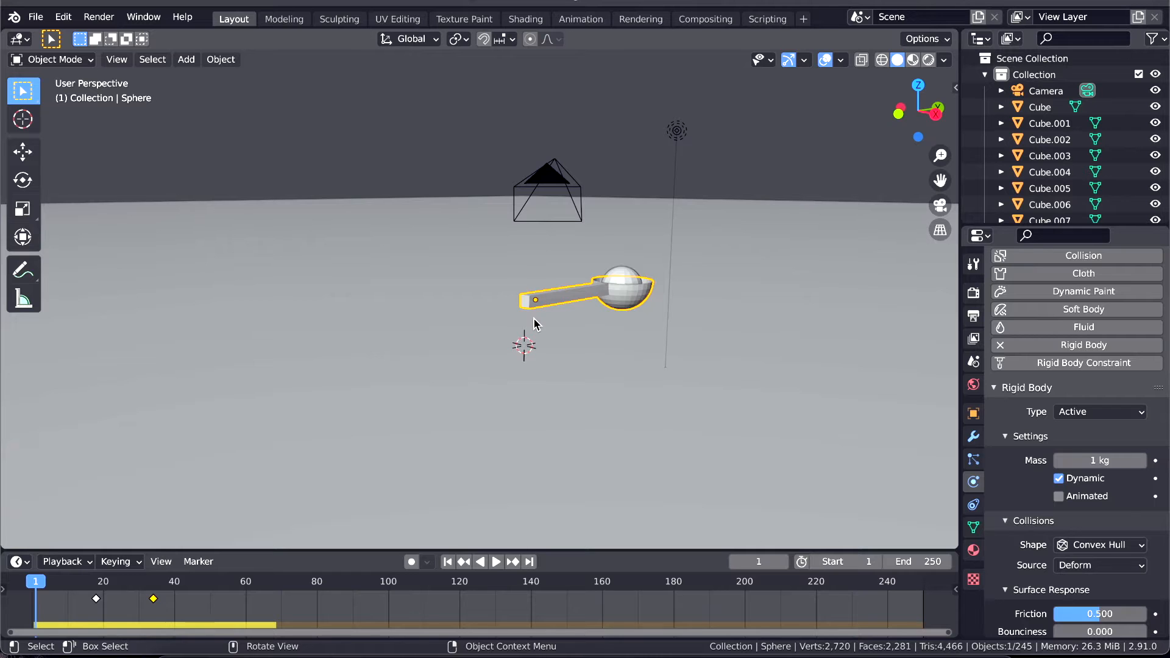
key(space)
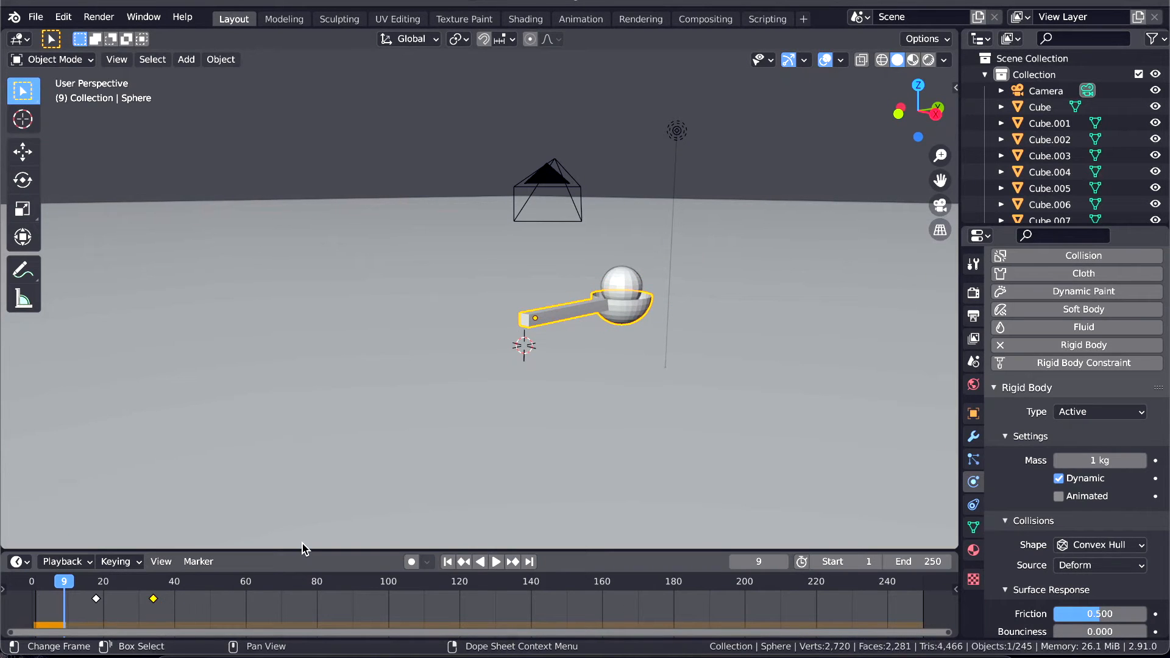
key(space)
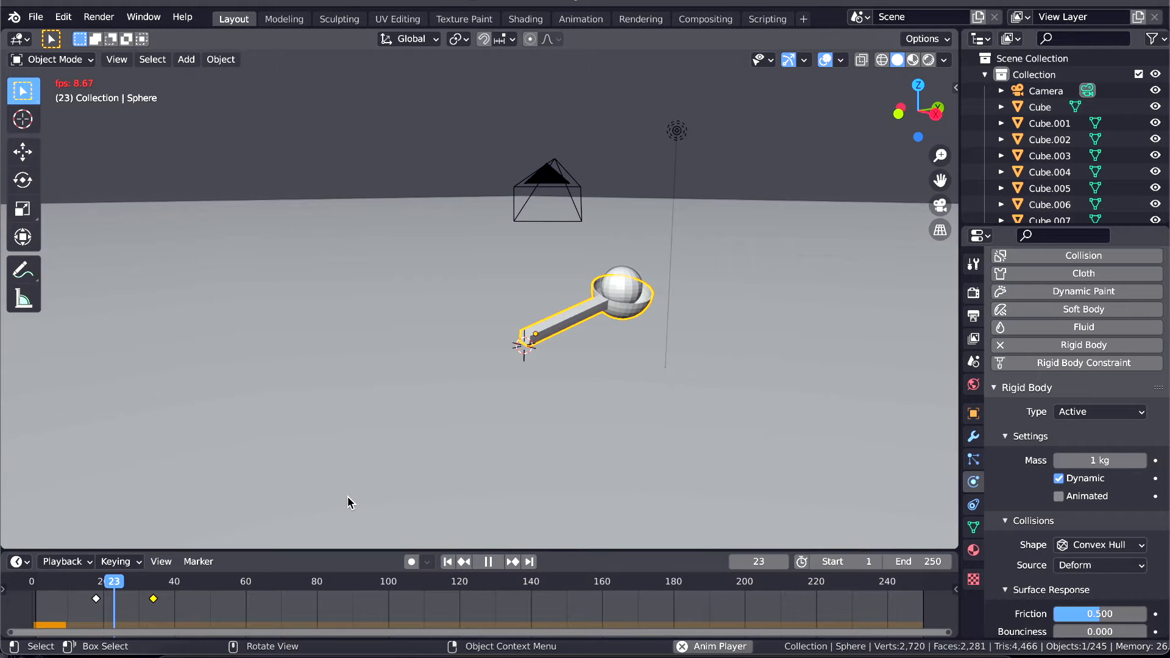
key(space)
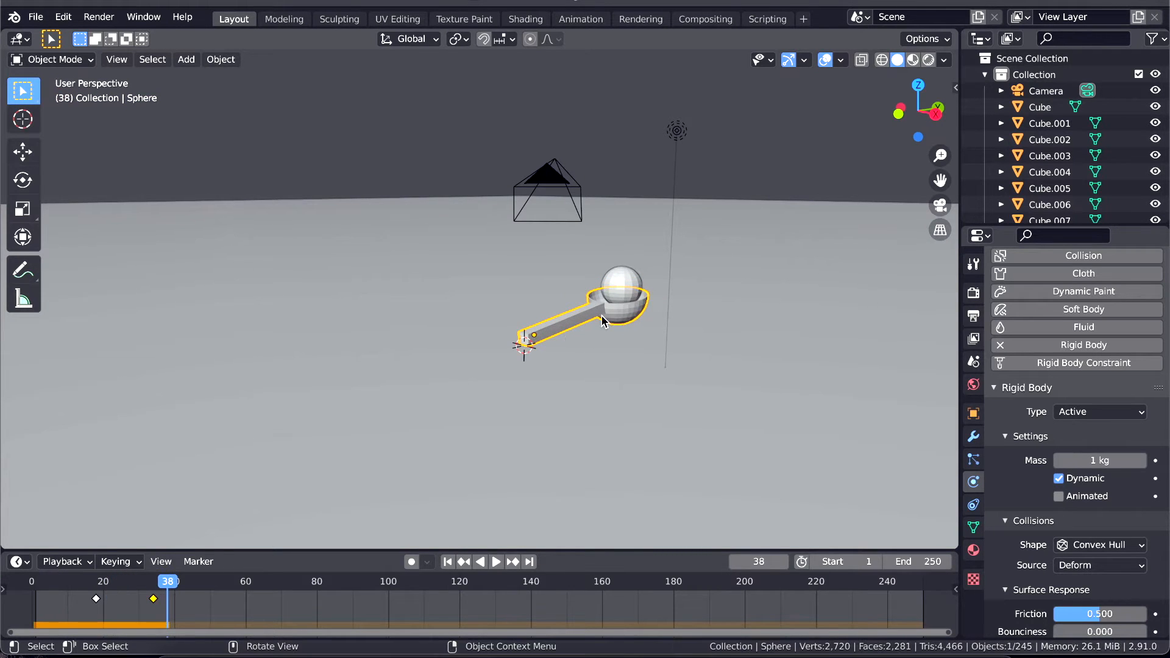
key(space)
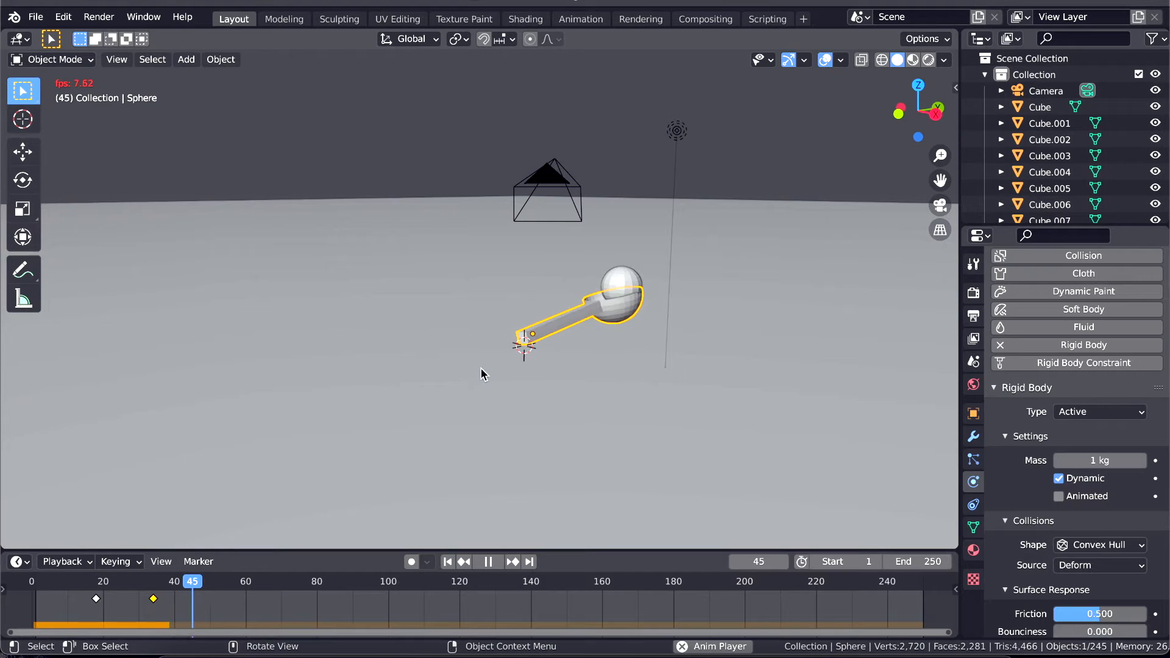
Step: Stop the playback, return to the first frame and remove the Rigid Body physics from the catapult arm
key(space)
click(448, 561)
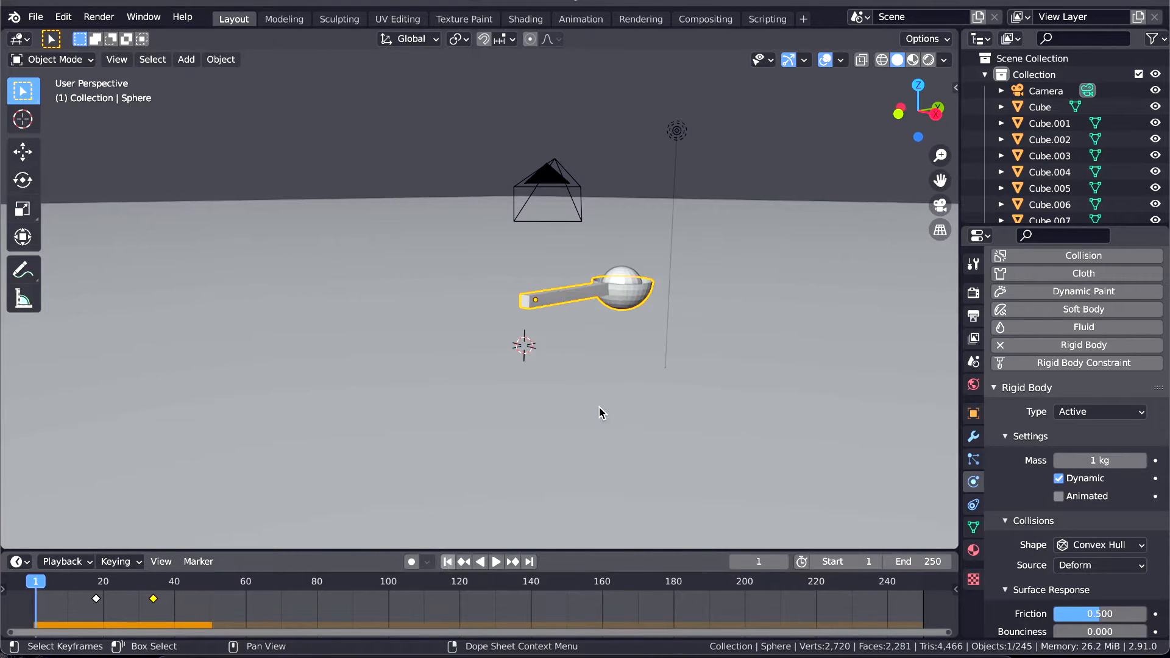
click(999, 345)
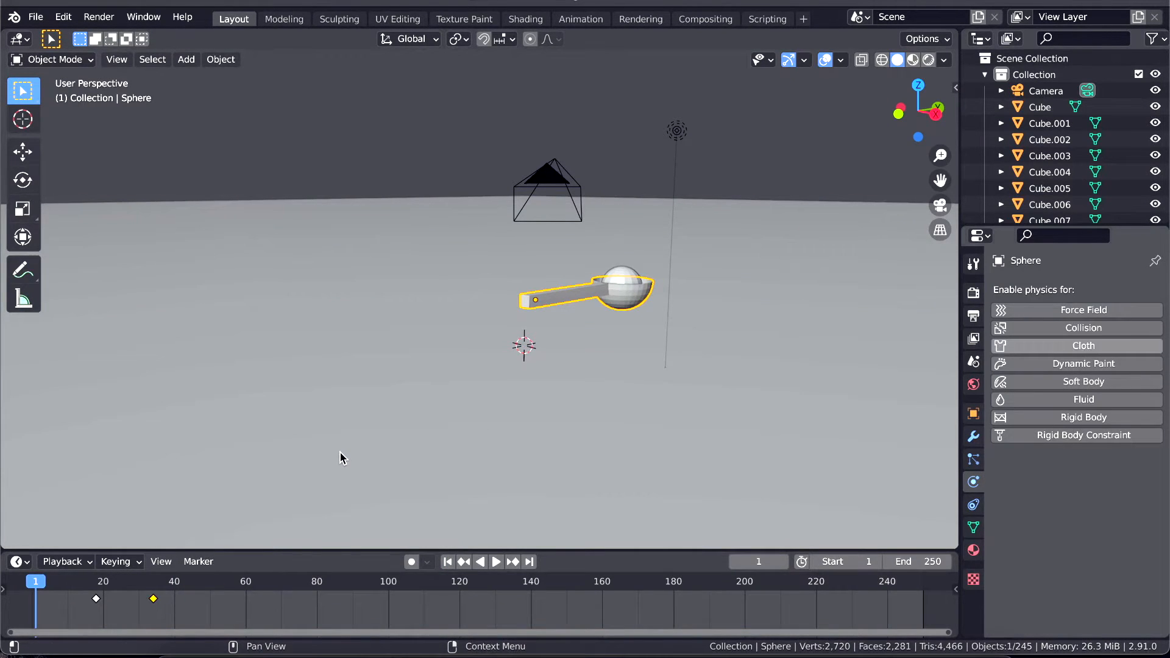
Step: Play the catapult arm's keyframed swing, shift its second keyframe to frame 26 and replay the animation from the first frame
key(space)
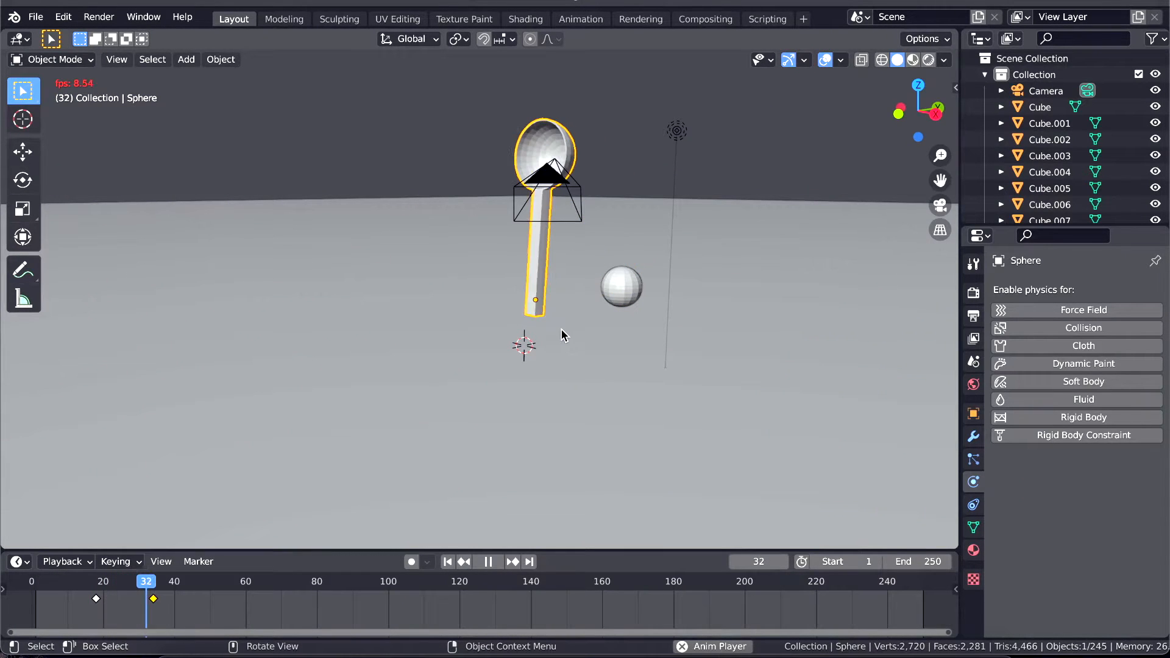
key(space)
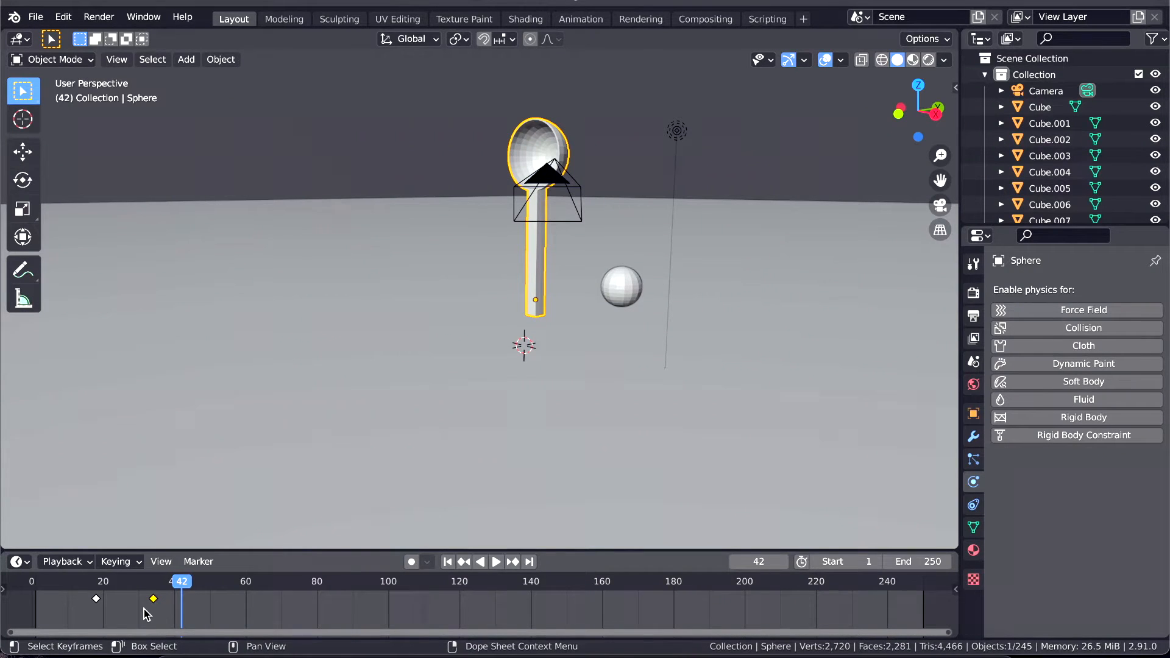
key(g)
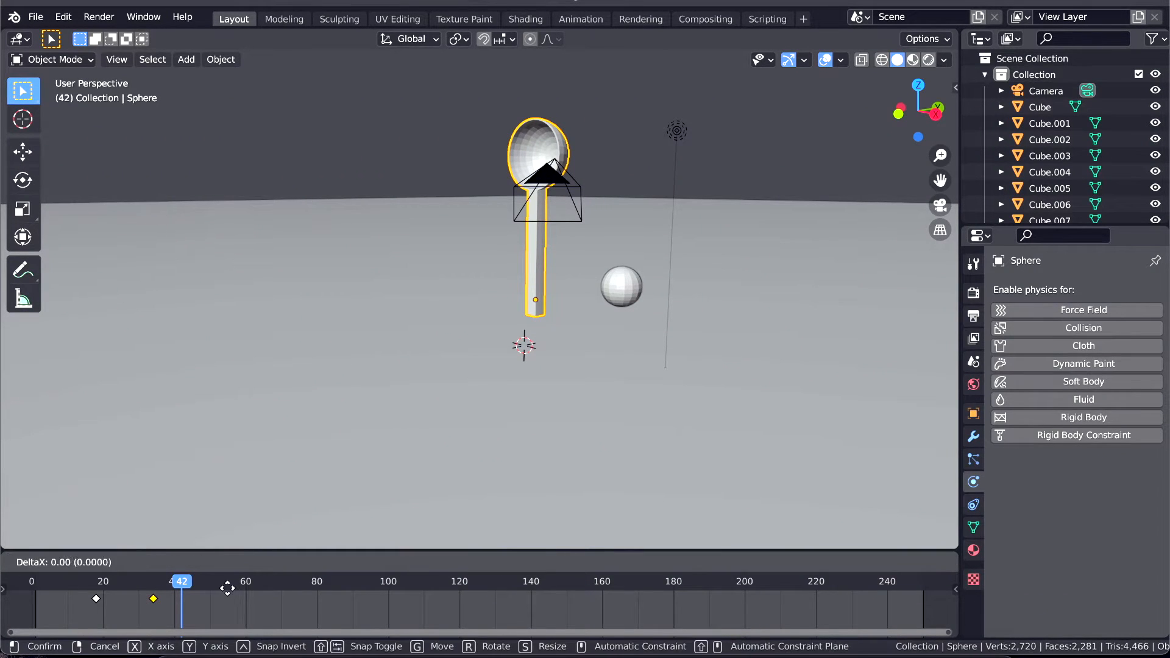
click(201, 594)
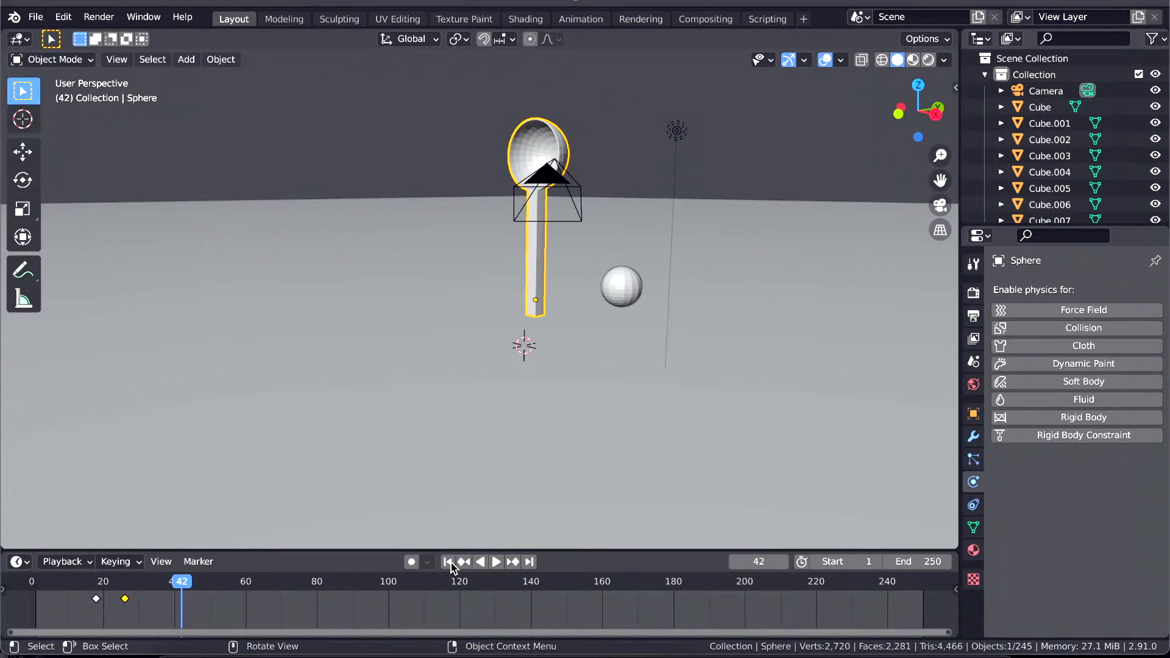
key(shift+Left)
key(space)
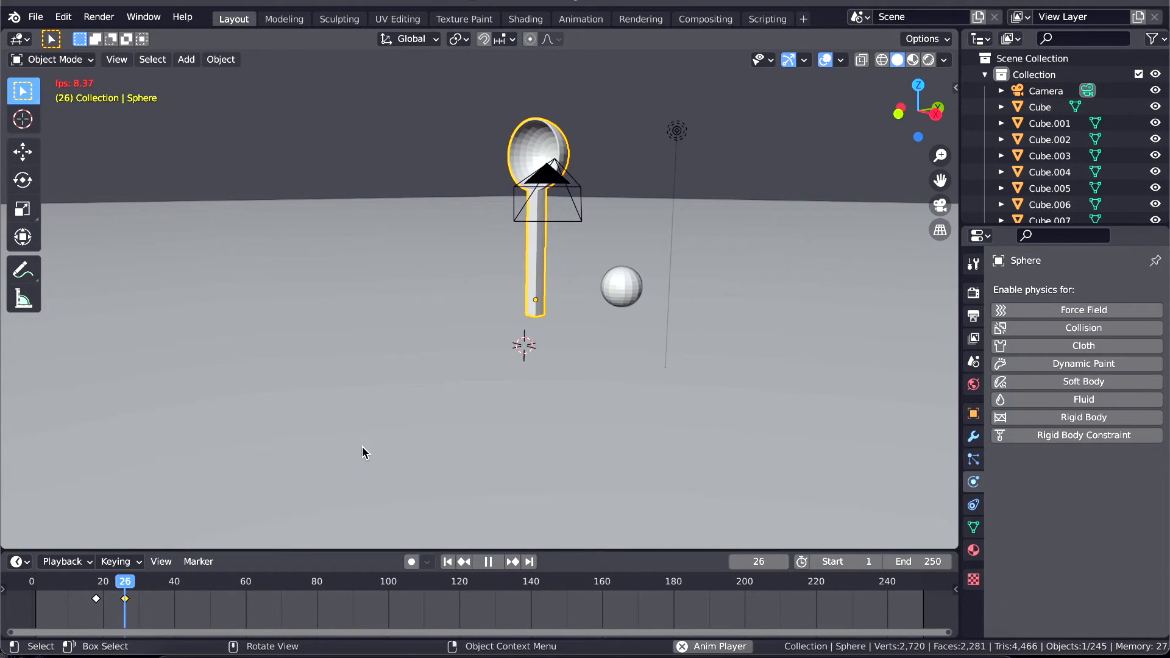
key(space)
Step: Shift the arm's second keyframe to frame 22 and replay the faster swing from the first frame
key(g)
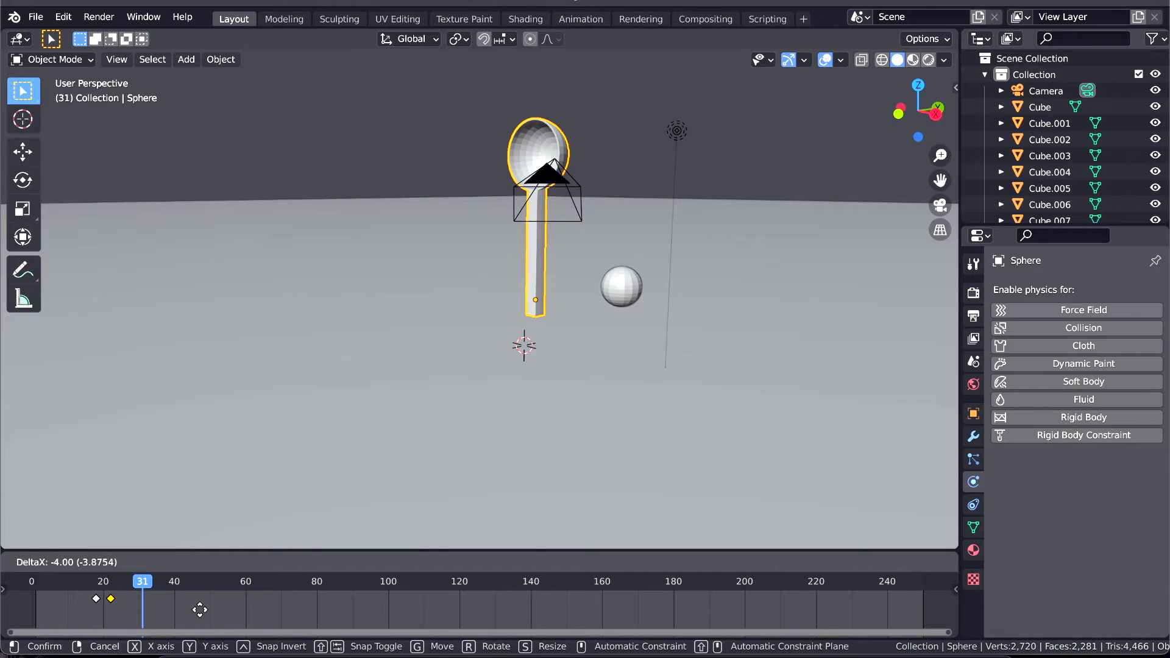
click(199, 608)
click(448, 561)
key(space)
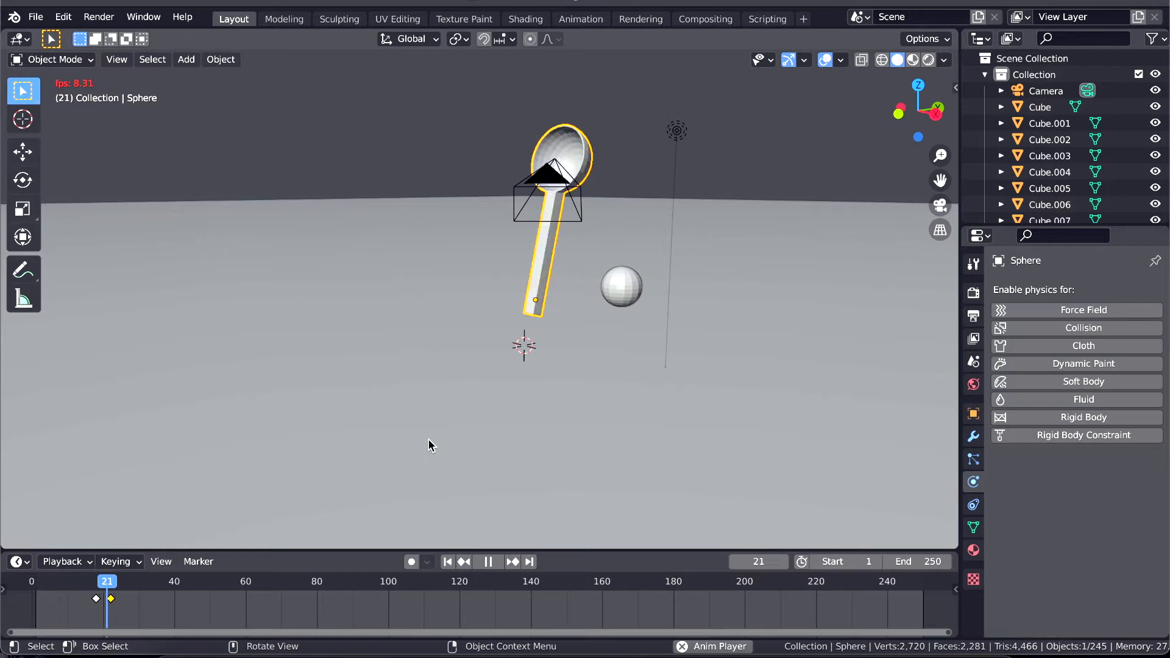
key(space)
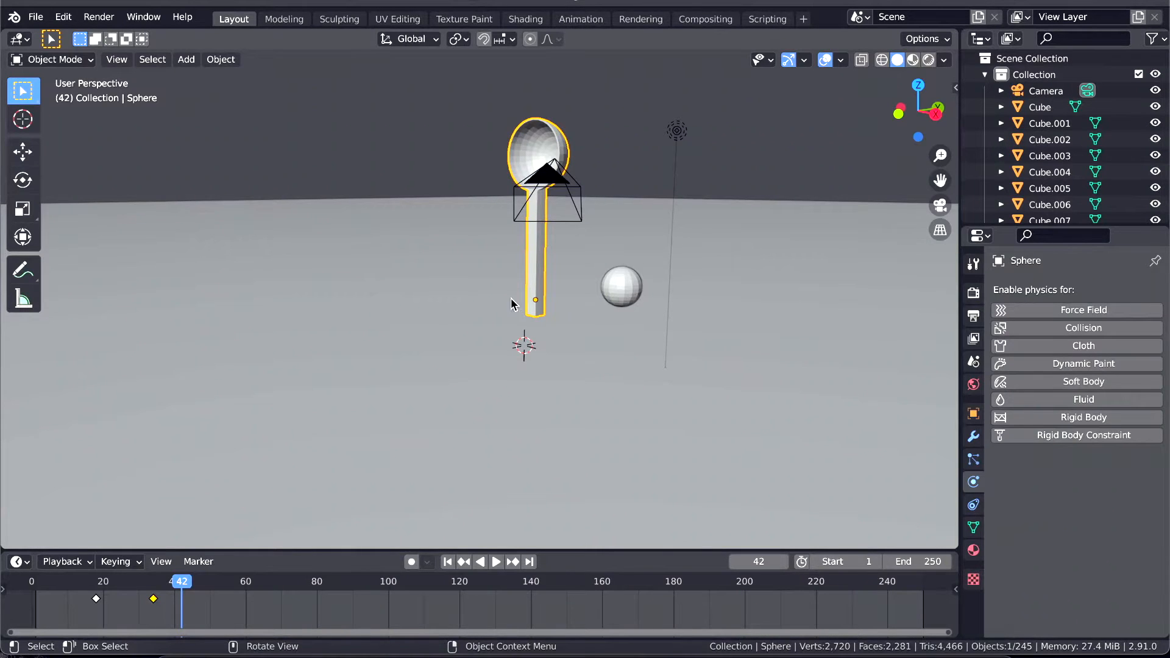
Step: Return to the first frame and enable Rigid Body physics on the catapult arm as Active, Dynamic and Animated with a 1 kg mass
ctrl+scroll(407, 297, up, 2)
ctrl+scroll(407, 297, down, 4)
shift+scroll(407, 297, left, 2)
shift+scroll(407, 303, left, 2)
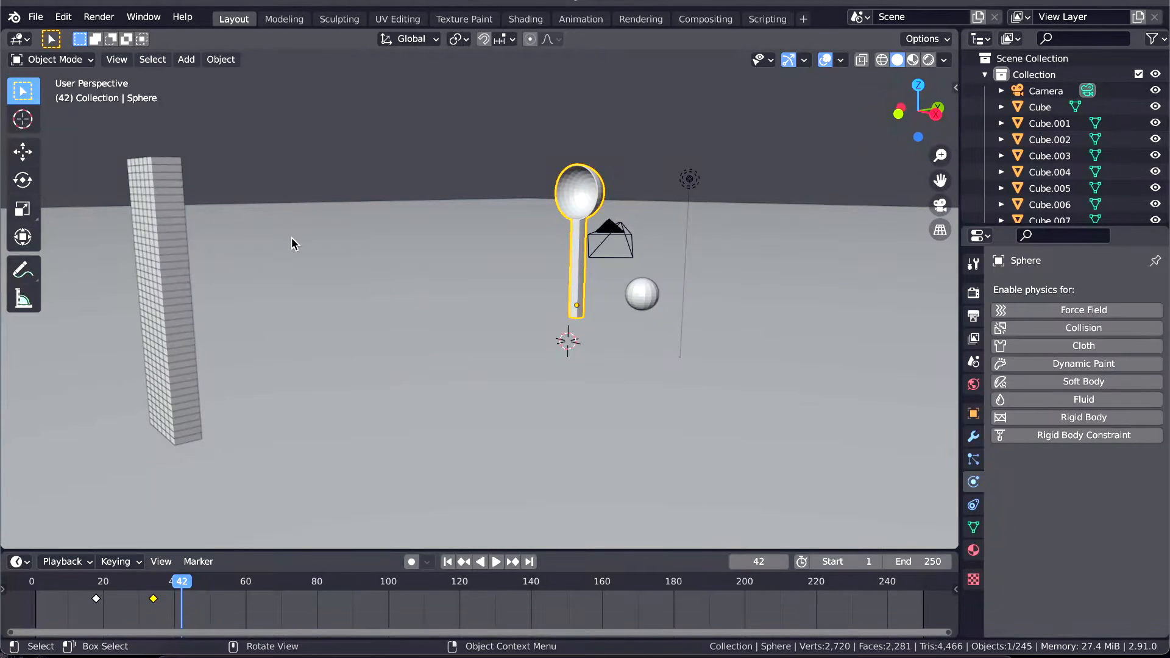
click(449, 564)
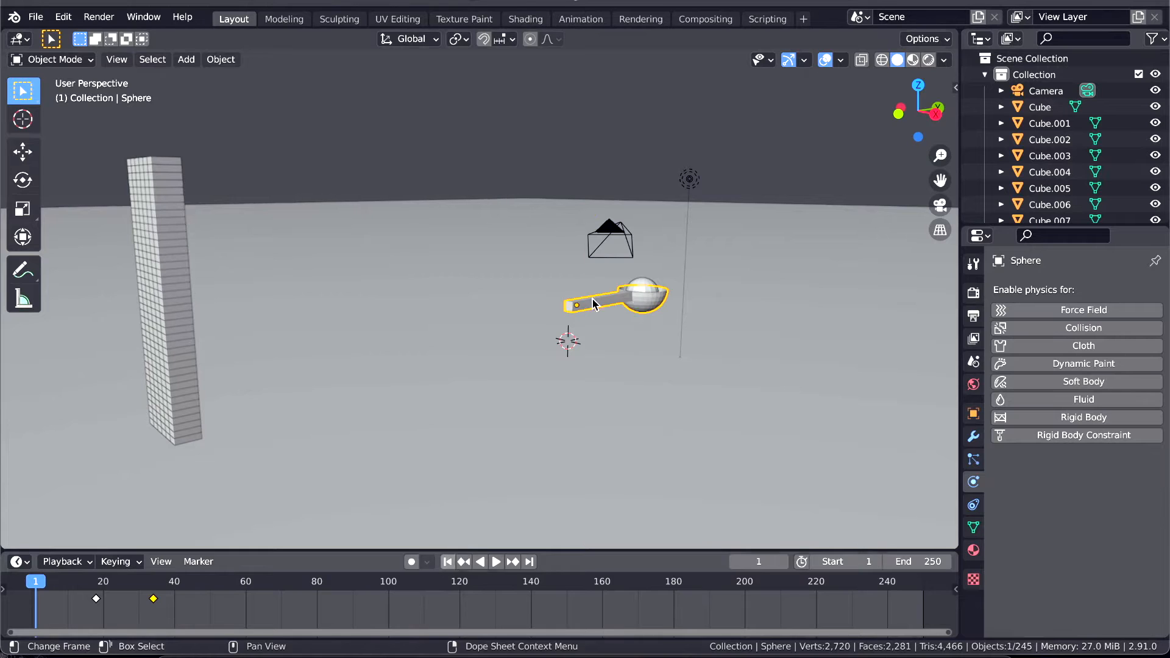
click(1076, 419)
scroll(1077, 418, down, 2)
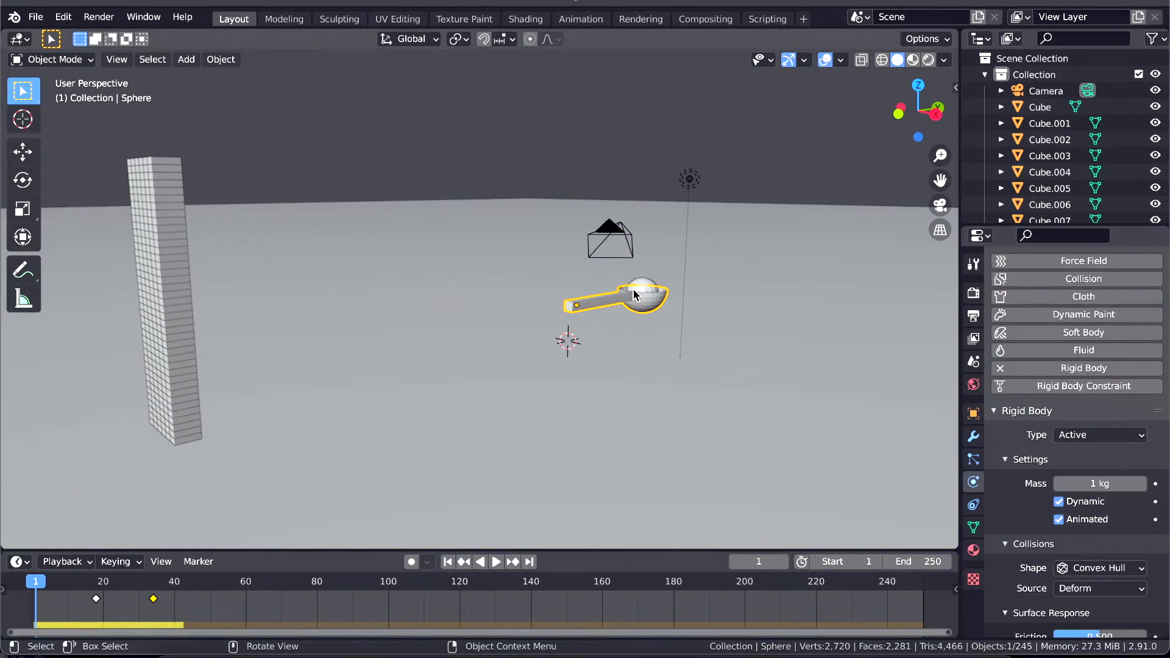
click(1091, 482)
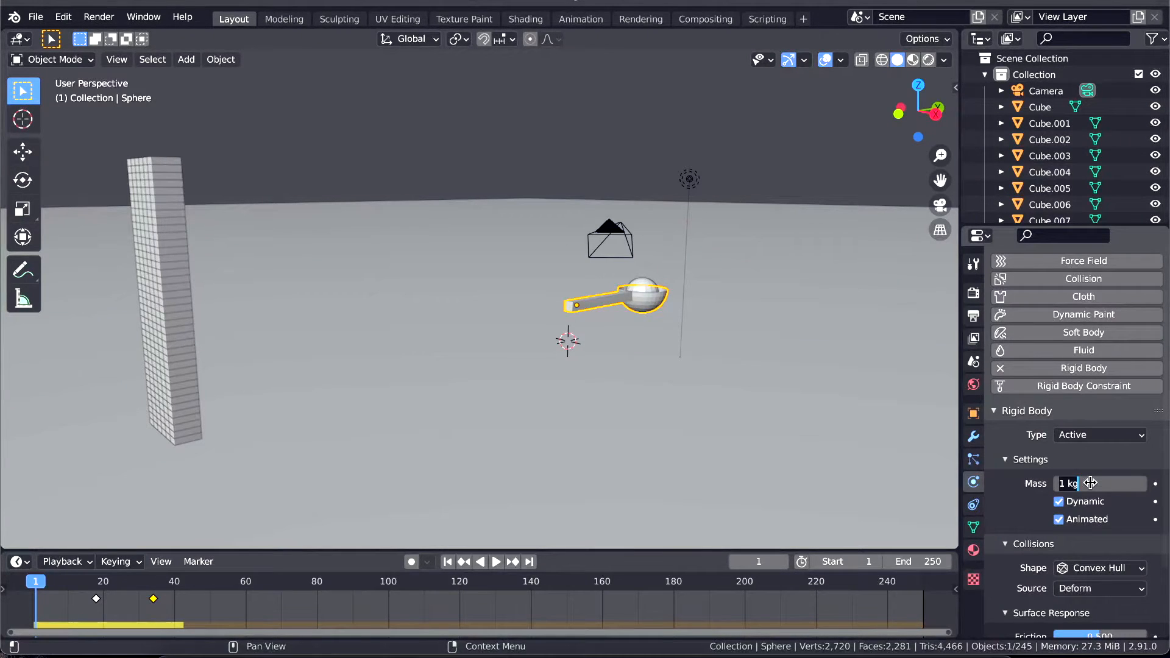
key(Return)
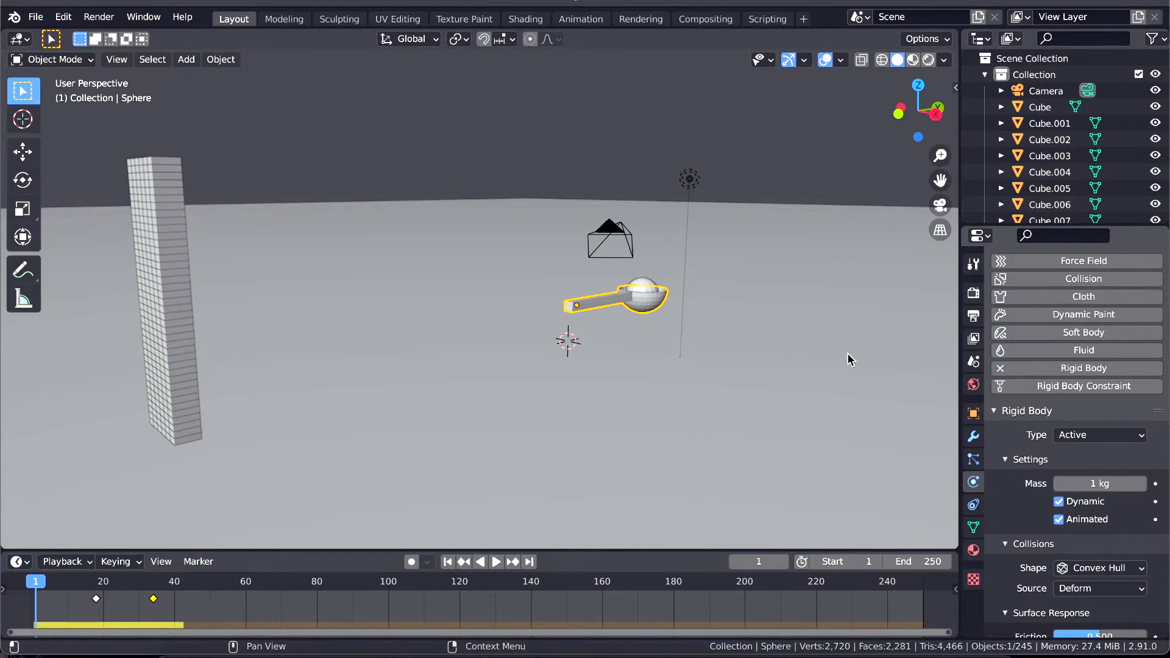
Step: Try the Mesh collision shape on the catapult arm's rigid body and return it to Convex Hull
click(647, 286)
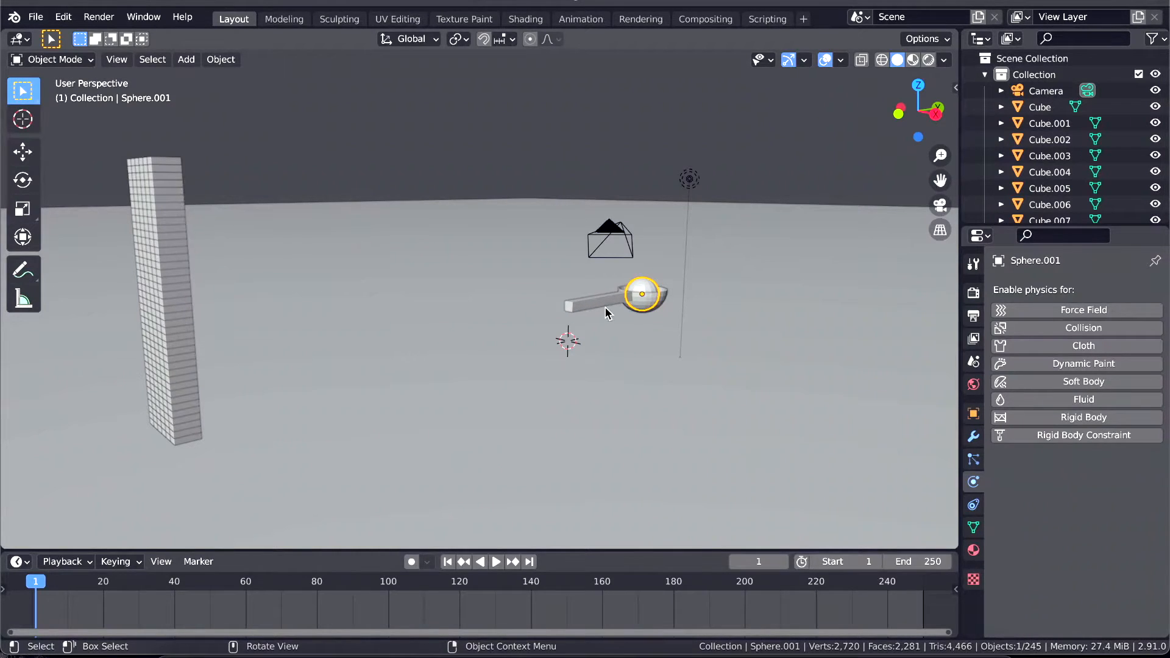
click(588, 301)
click(643, 284)
click(589, 303)
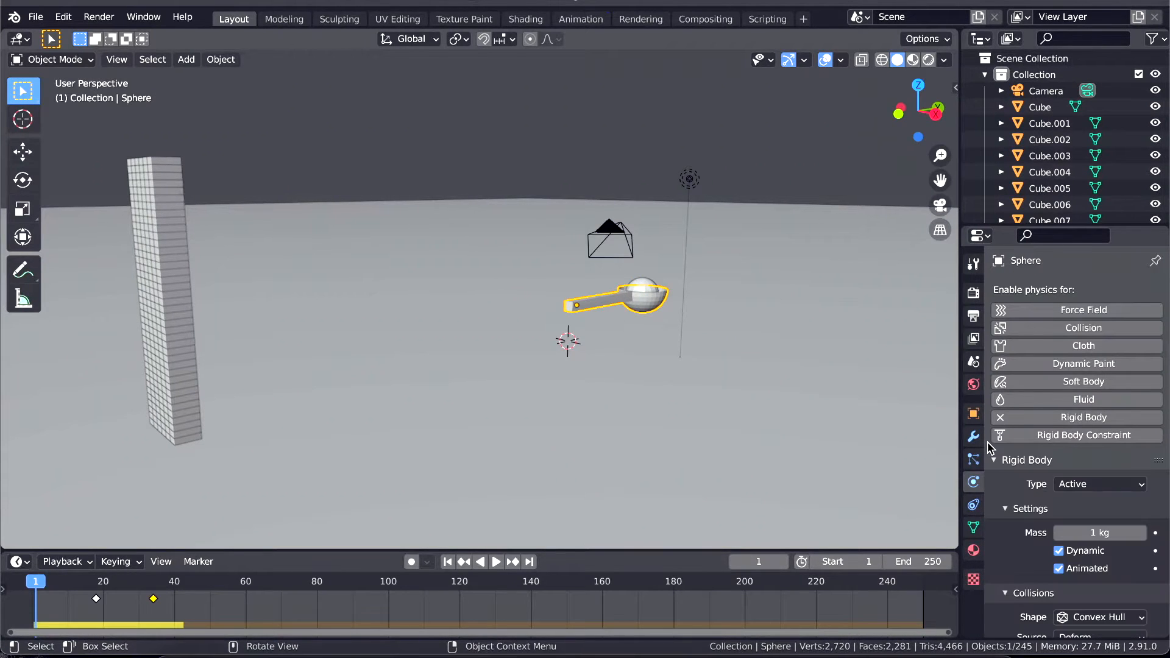
scroll(1006, 578, down, 5)
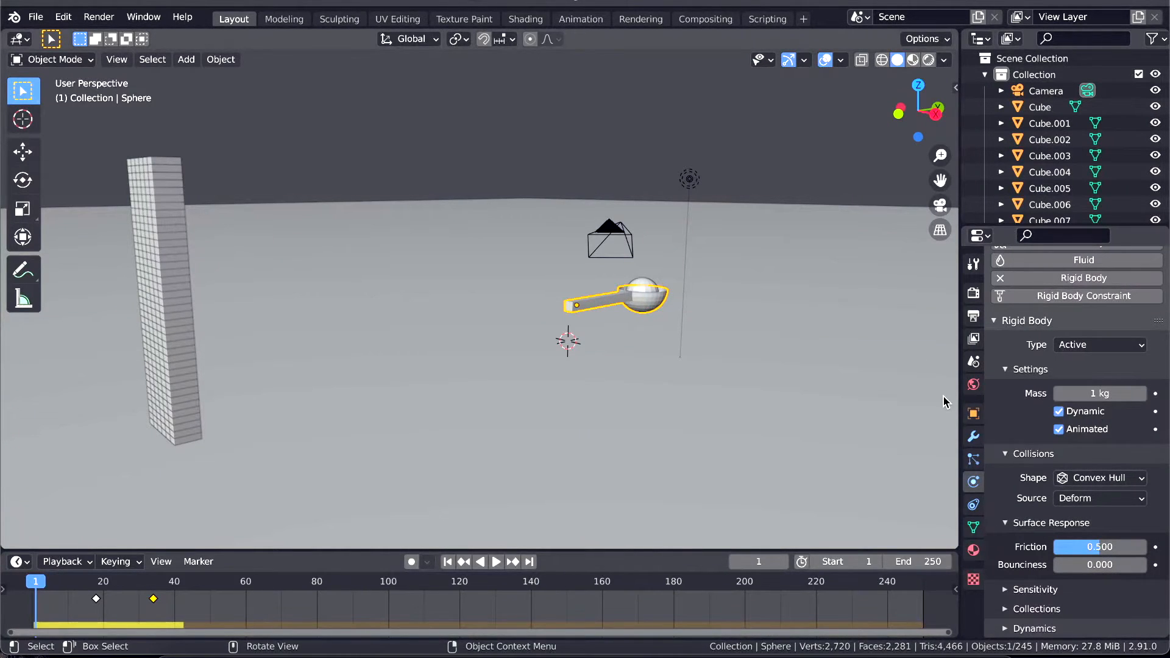
click(1083, 483)
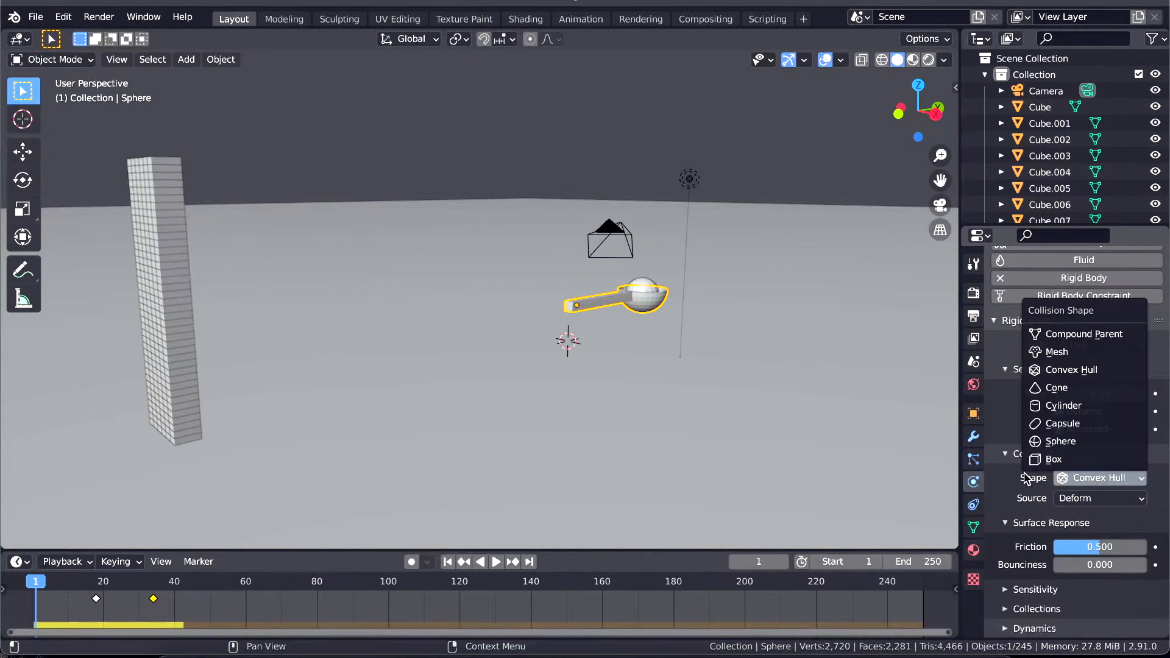
click(1068, 351)
click(1080, 480)
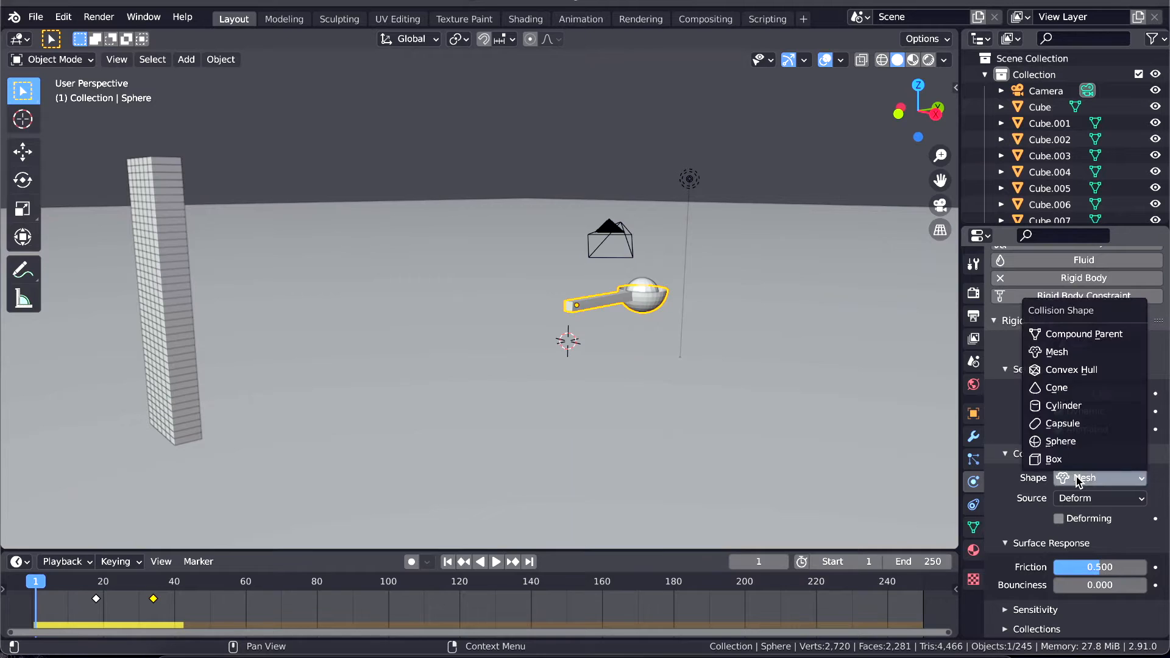
click(1068, 371)
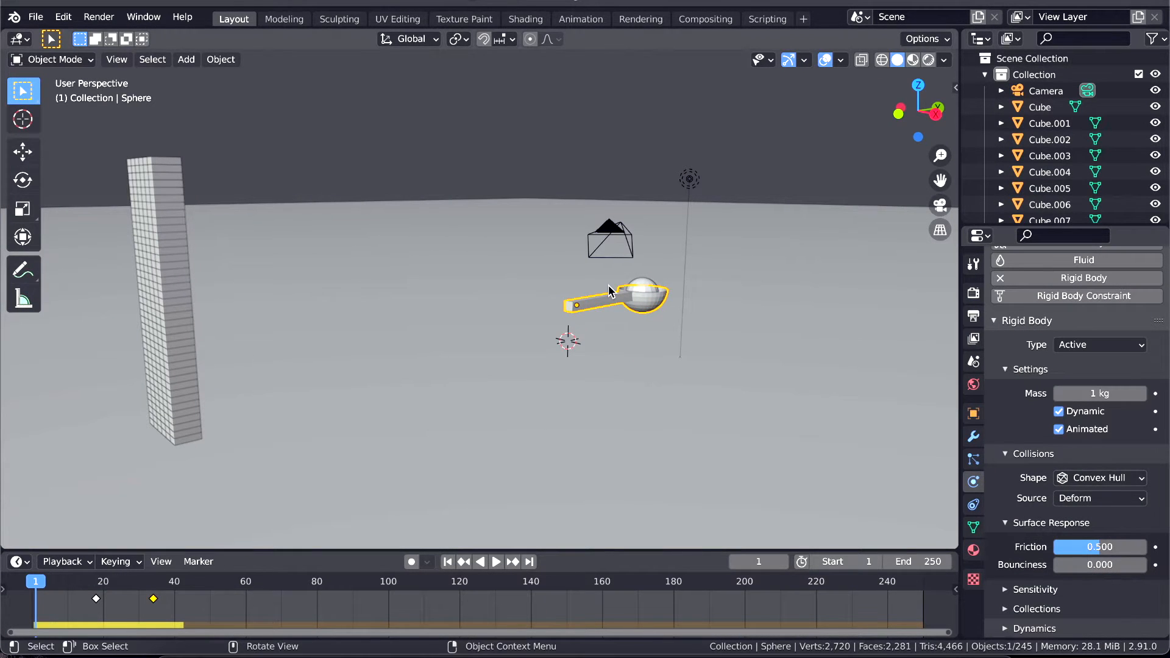
Step: Examine how the ball sits in the arm's cup from the side and in perspective, and select the ball
click(936, 113)
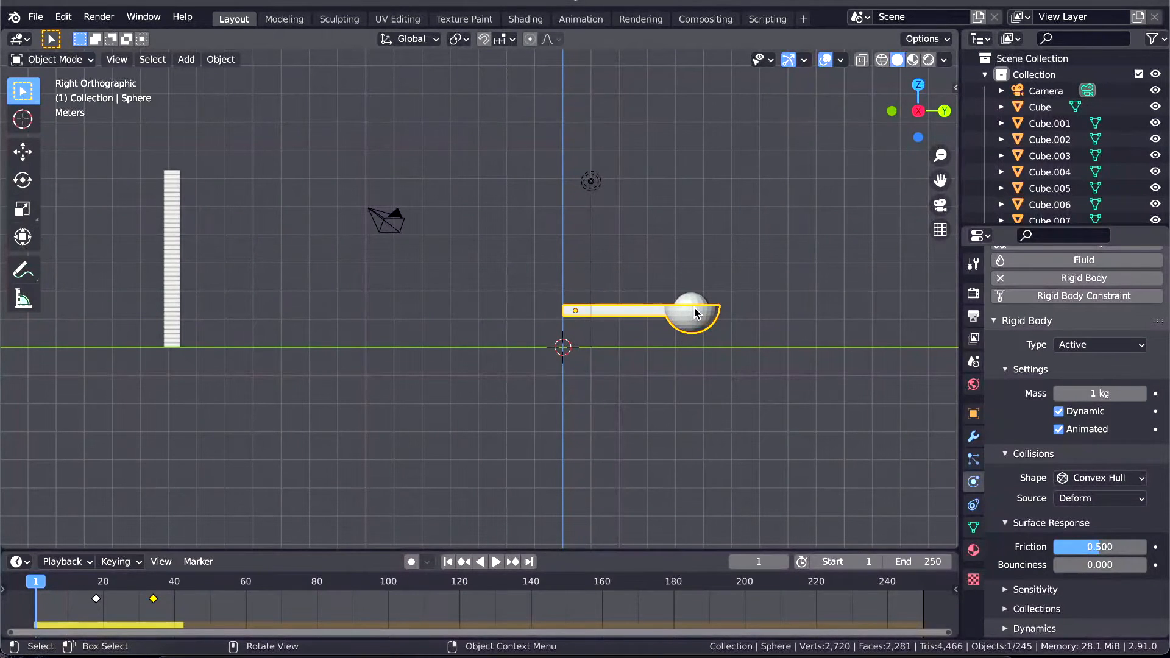
middle_drag(668, 329, 662, 322)
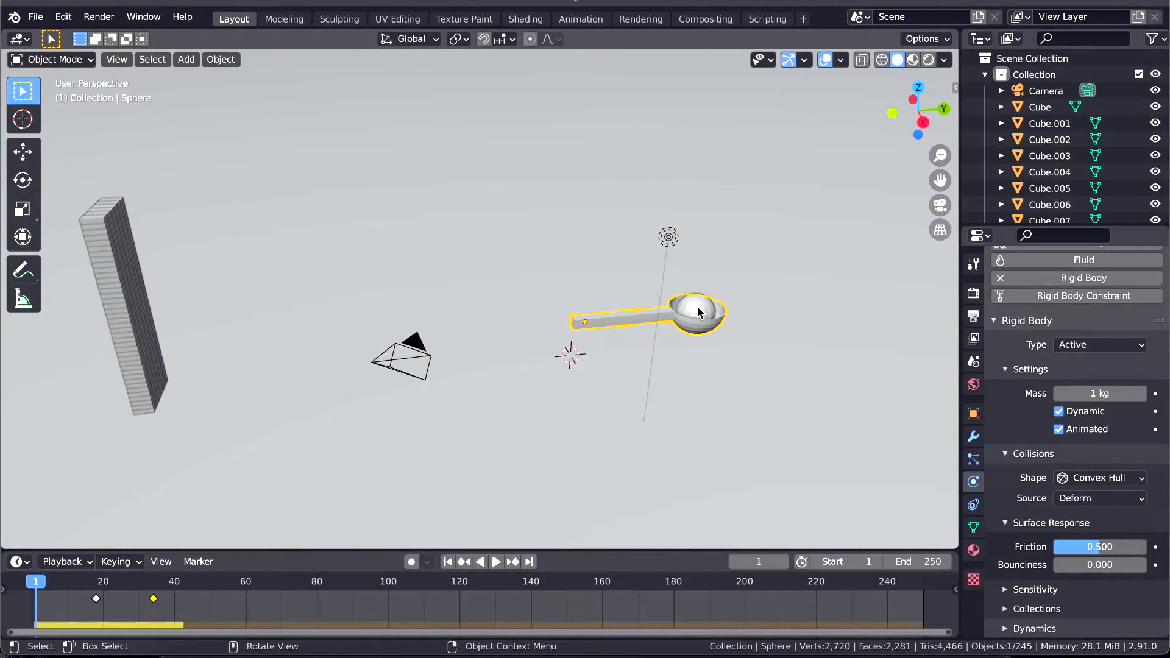
middle_drag(671, 301, 698, 333)
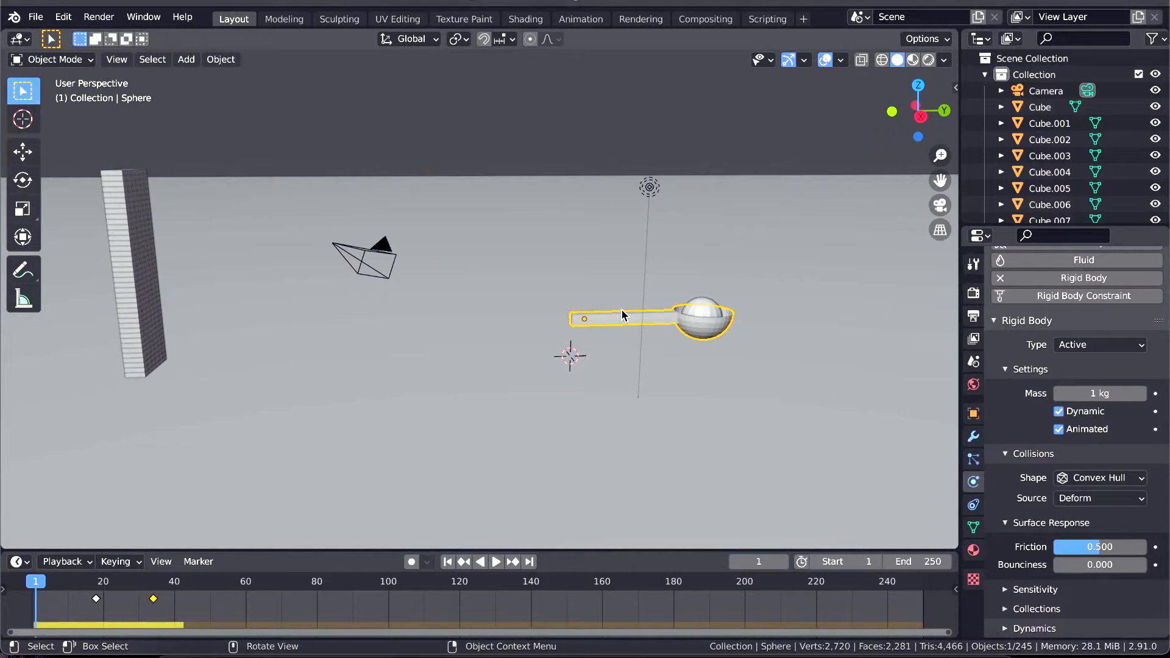
click(717, 315)
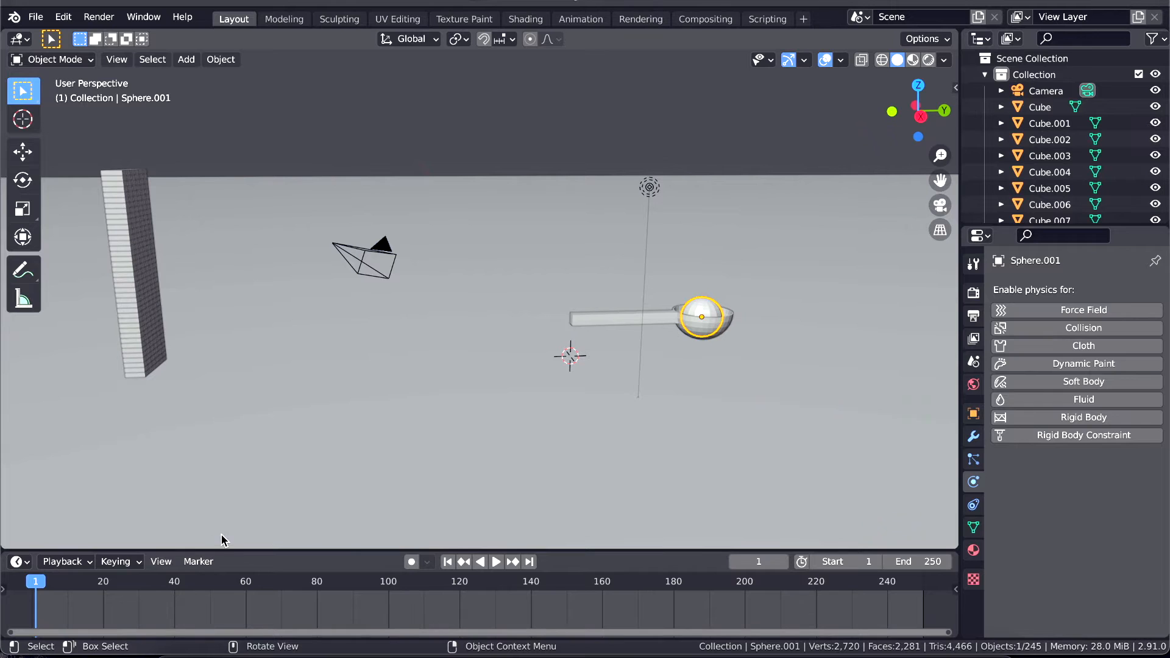
Step: Add a UV sphere, raise it about 4.3 m along the Z axis and enlarge it to about 1.6 times its size
key(shift+a)
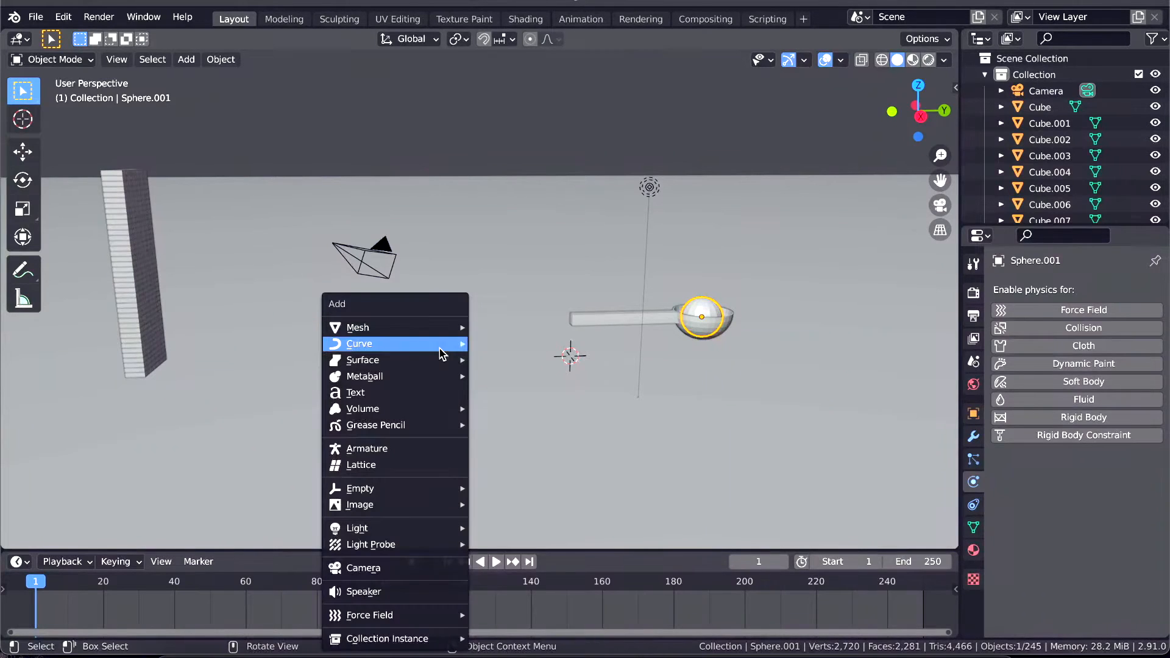
mouse_move(428, 328)
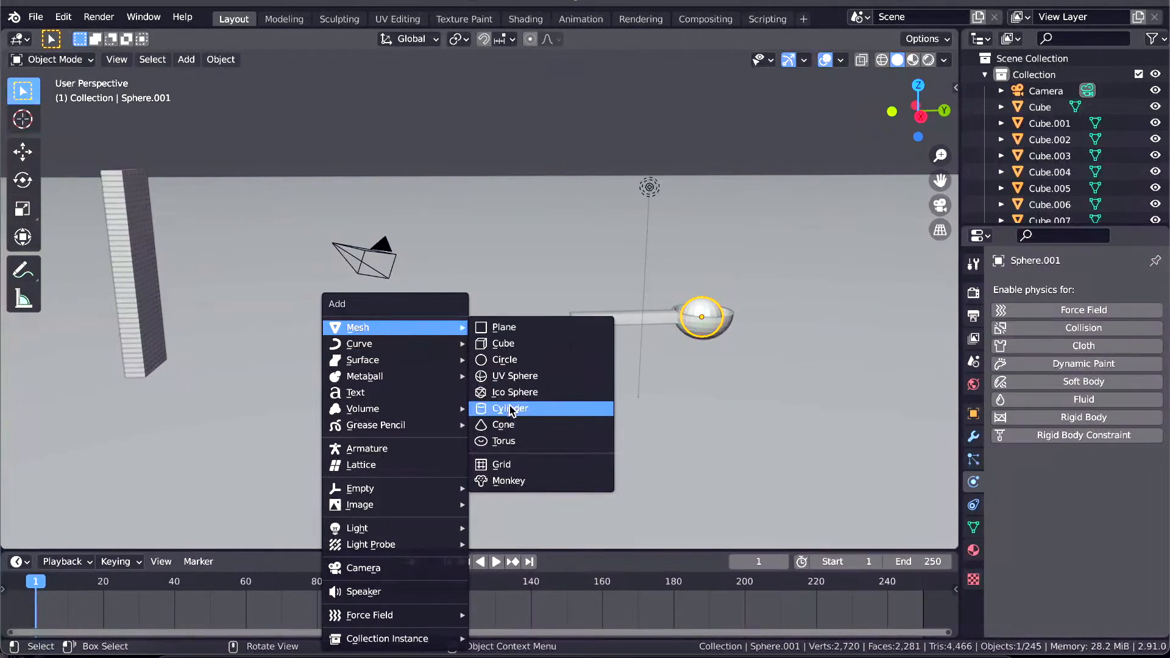
click(523, 375)
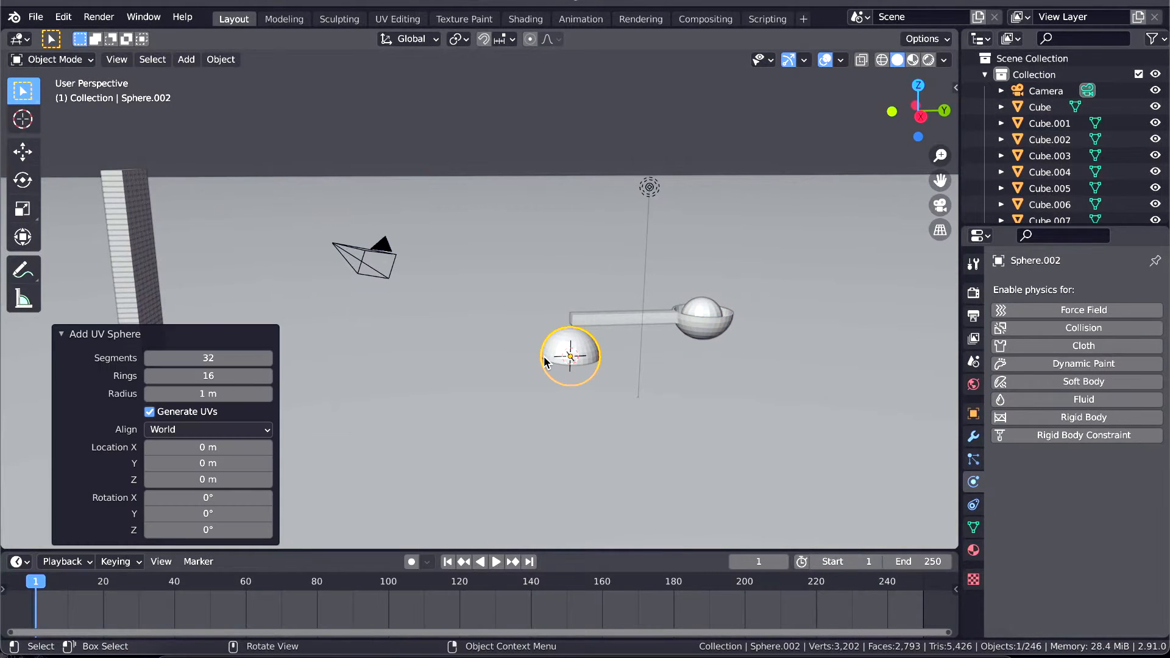
key(g)
key(z)
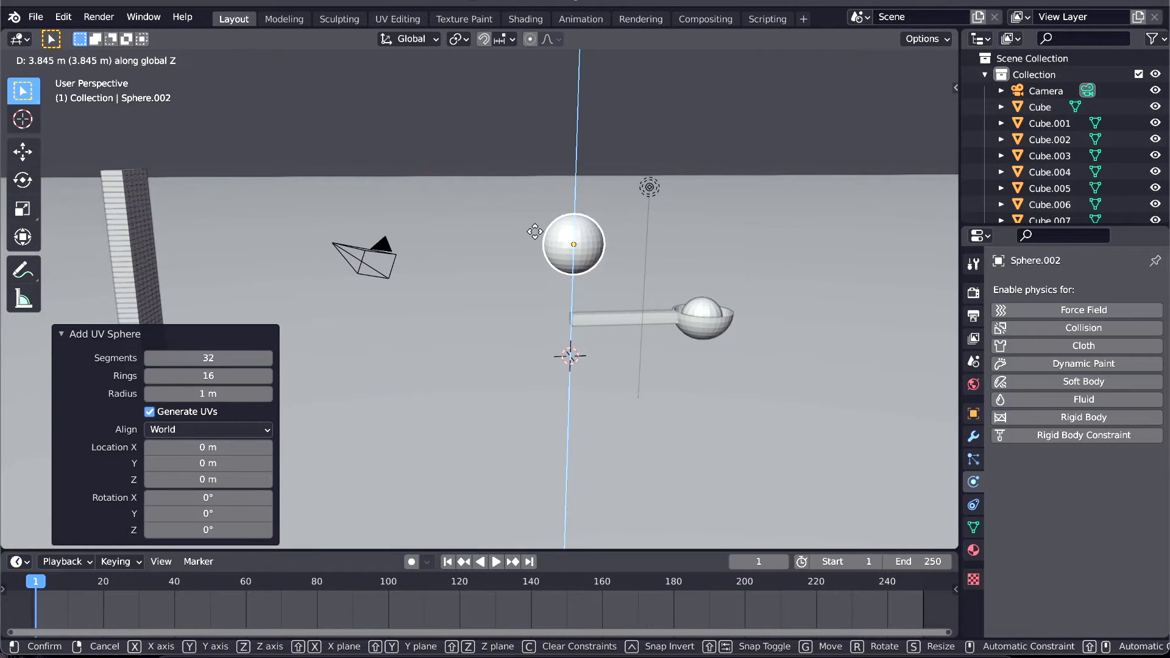
click(561, 243)
key(s)
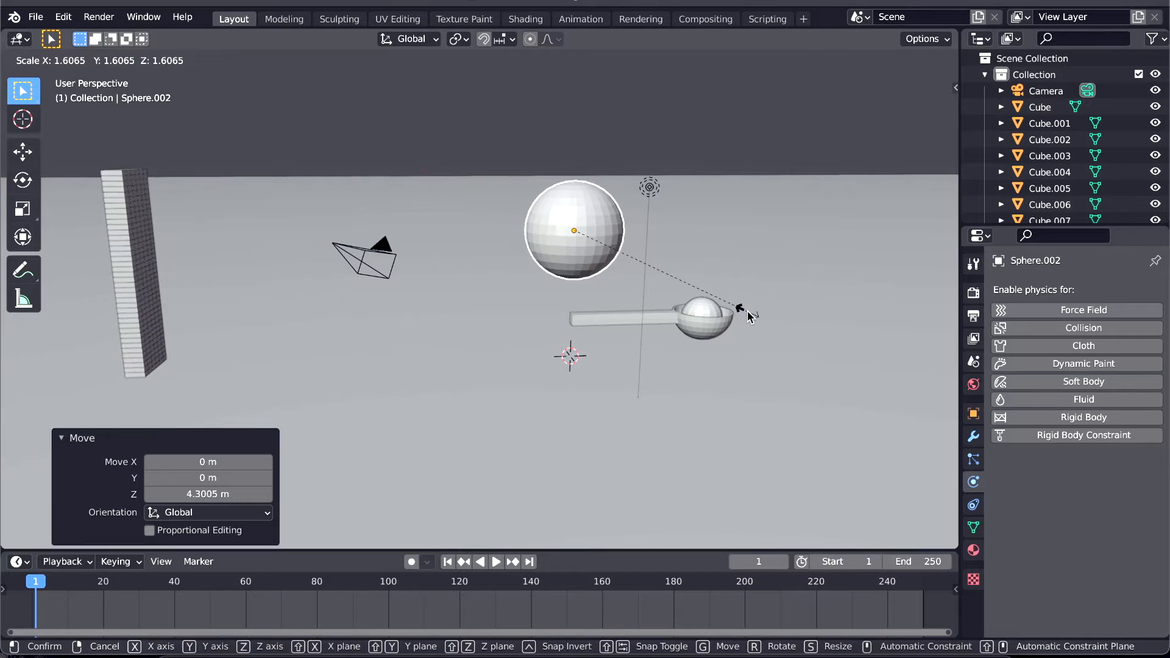
click(744, 312)
Step: Edit the new sphere's mesh in the right orthographic view and delete the visible vertices of its upper half
key(Tab)
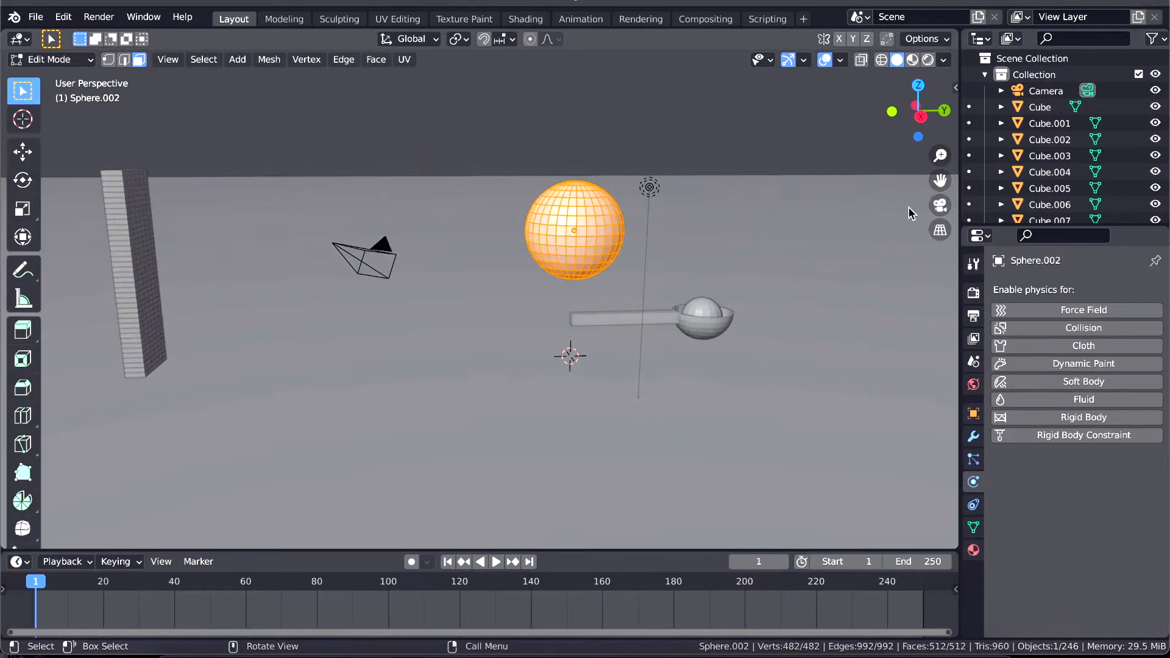
click(921, 116)
key(1)
drag(485, 163, 637, 223)
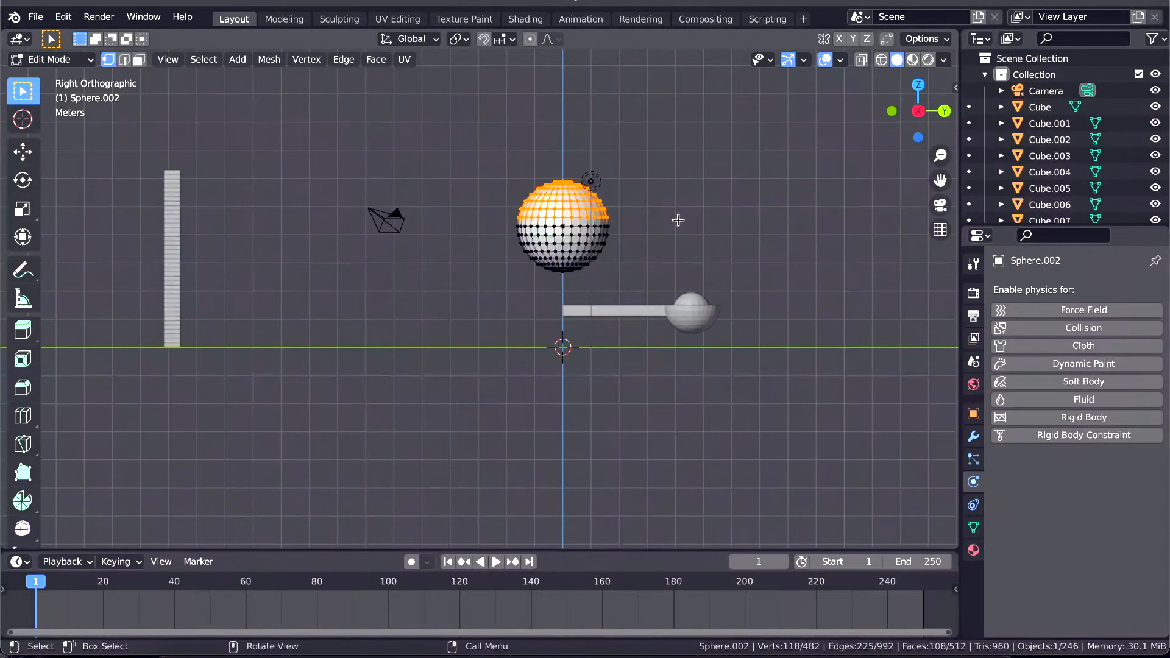
key(x)
click(669, 223)
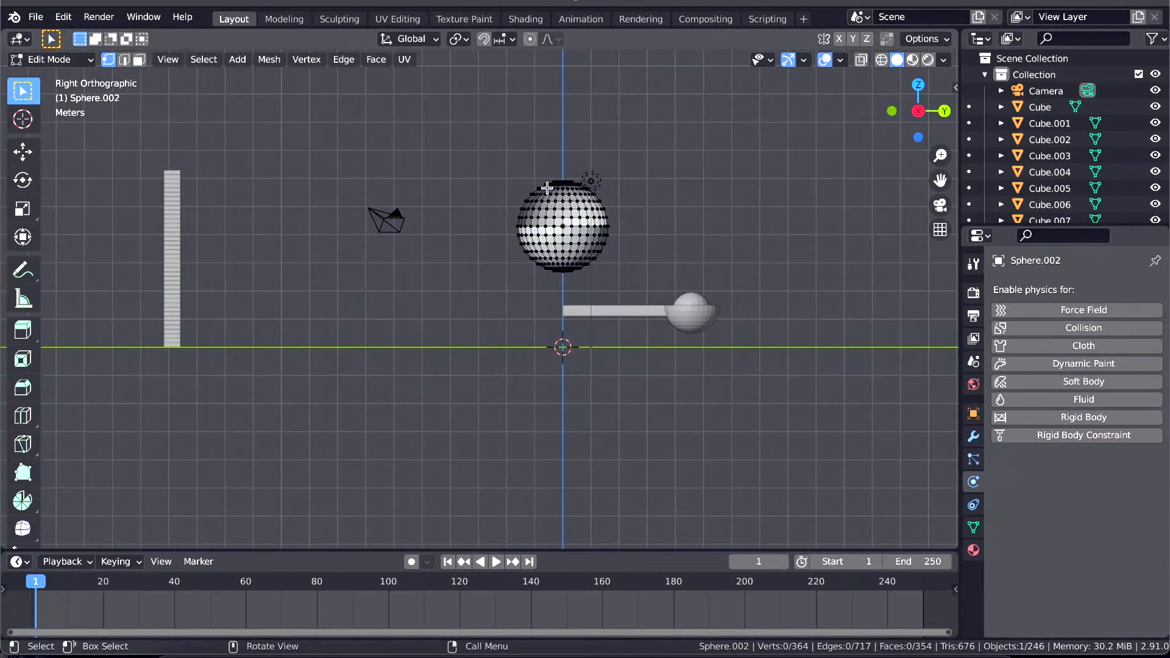
Step: Turn on X-ray, delete the remaining vertices of the sphere's upper half and return to Object Mode to leave an open bowl
key(alt+z)
drag(492, 161, 649, 217)
key(x)
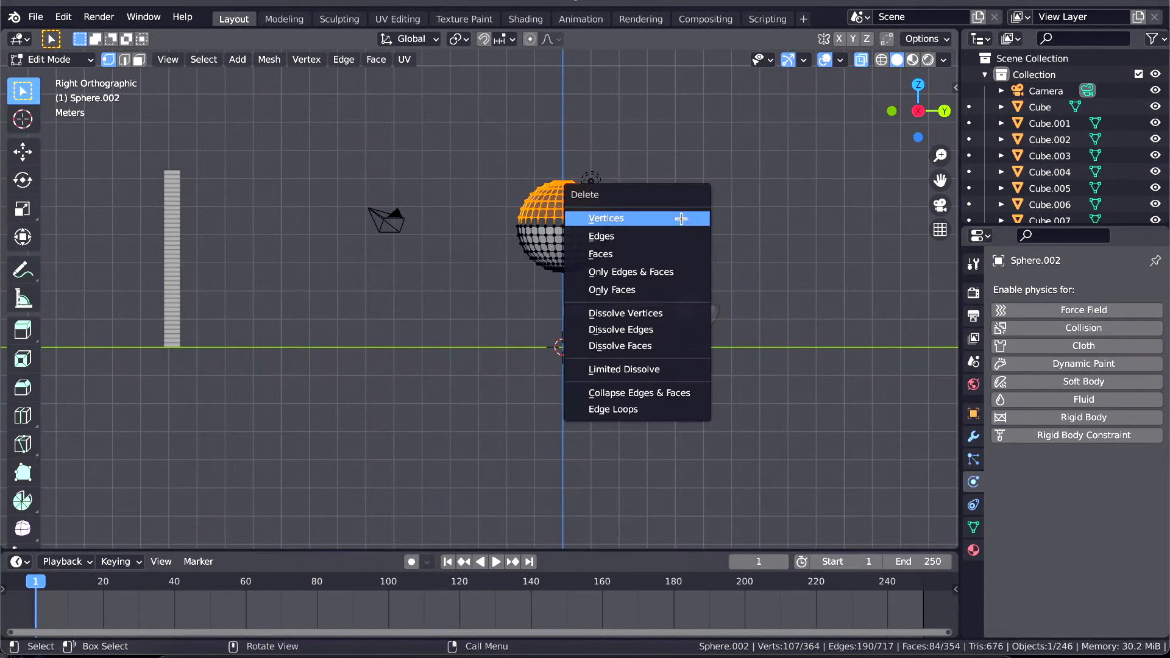
click(681, 219)
key(Tab)
mouse_move(596, 227)
middle_down()
mouse_move(573, 222)
mouse_move(596, 225)
middle_up()
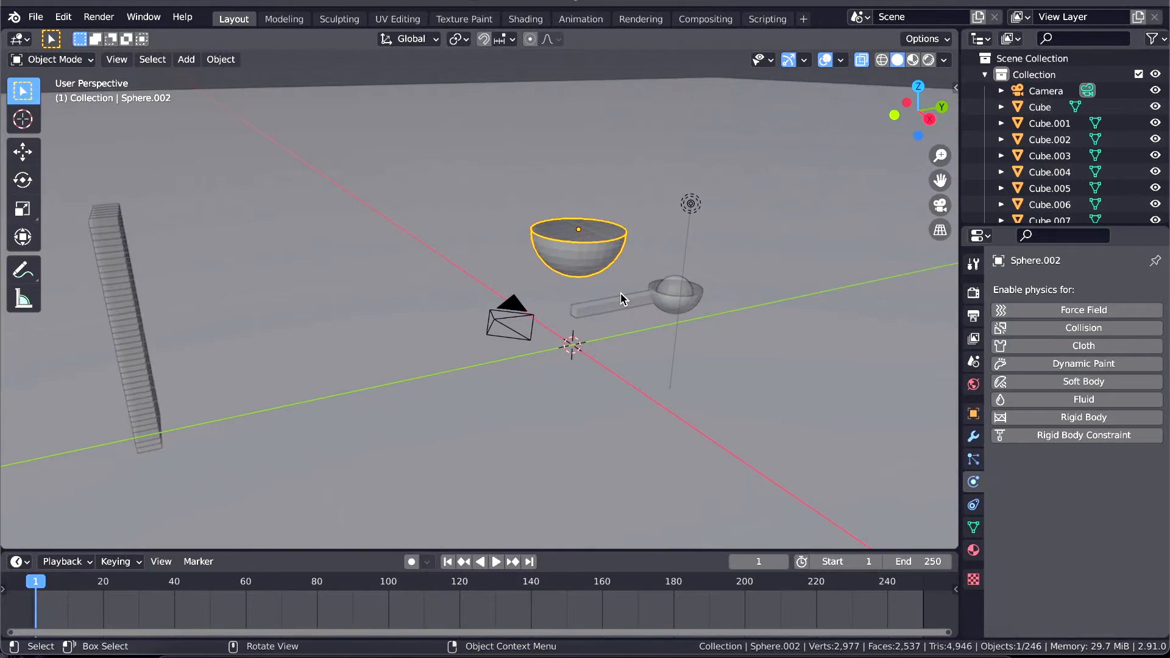
Step: Select the open bowl and snap the 3D cursor to it
key(shift+a)
mouse_move(623, 294)
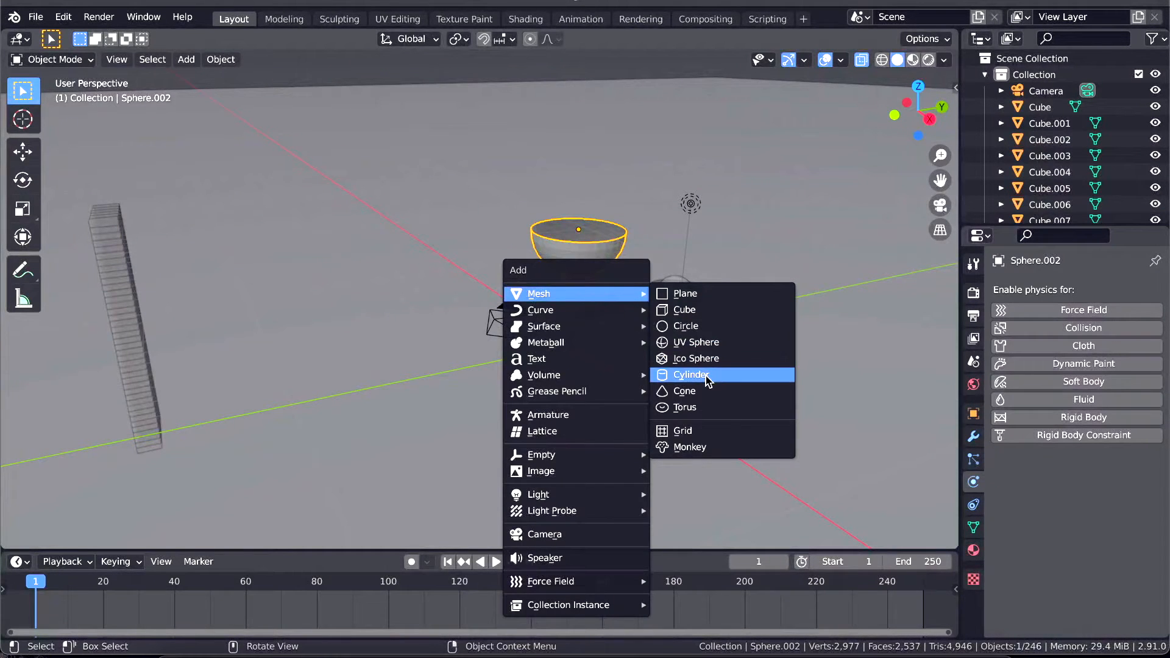
click(552, 233)
key(shift+s)
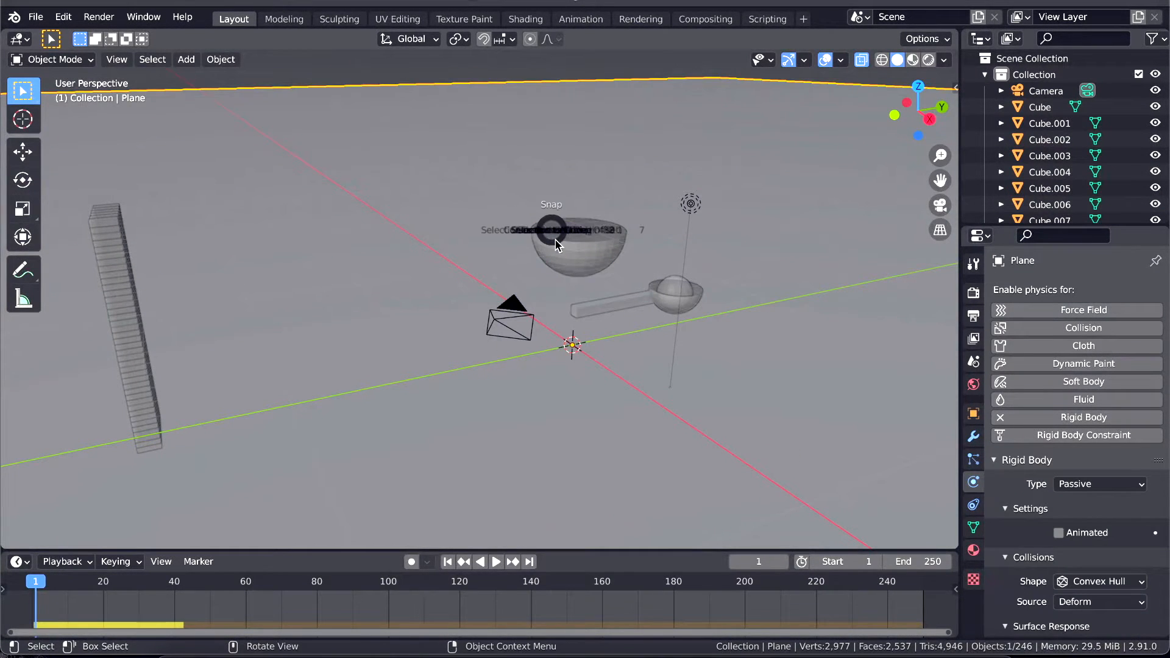
click(572, 244)
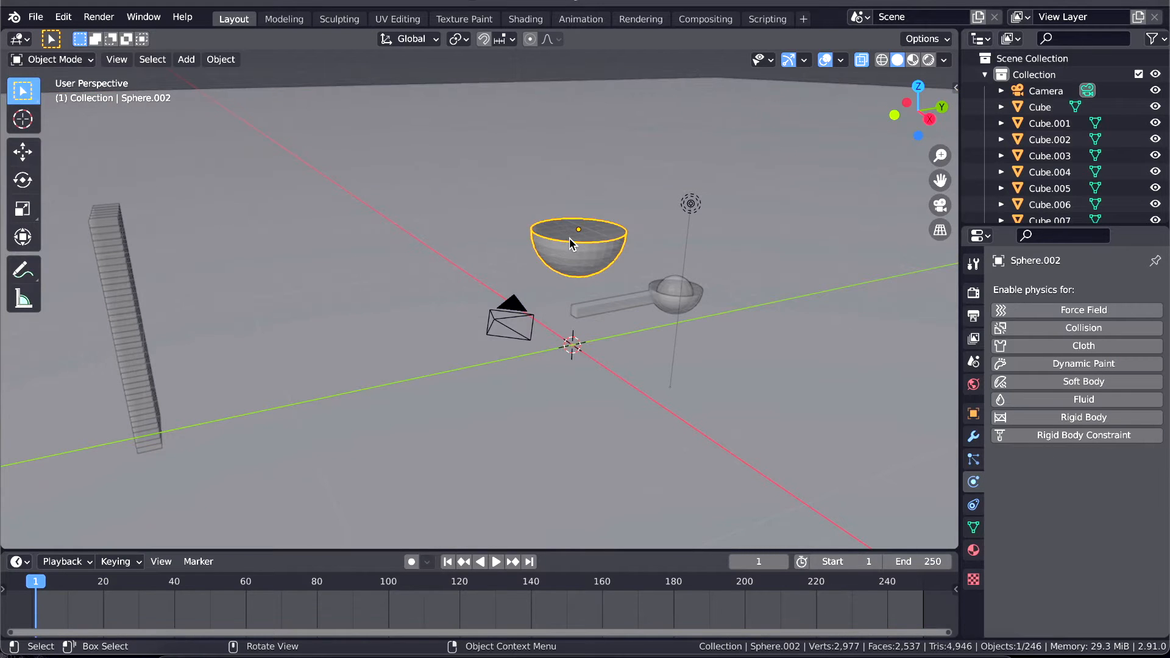
key(shift+s)
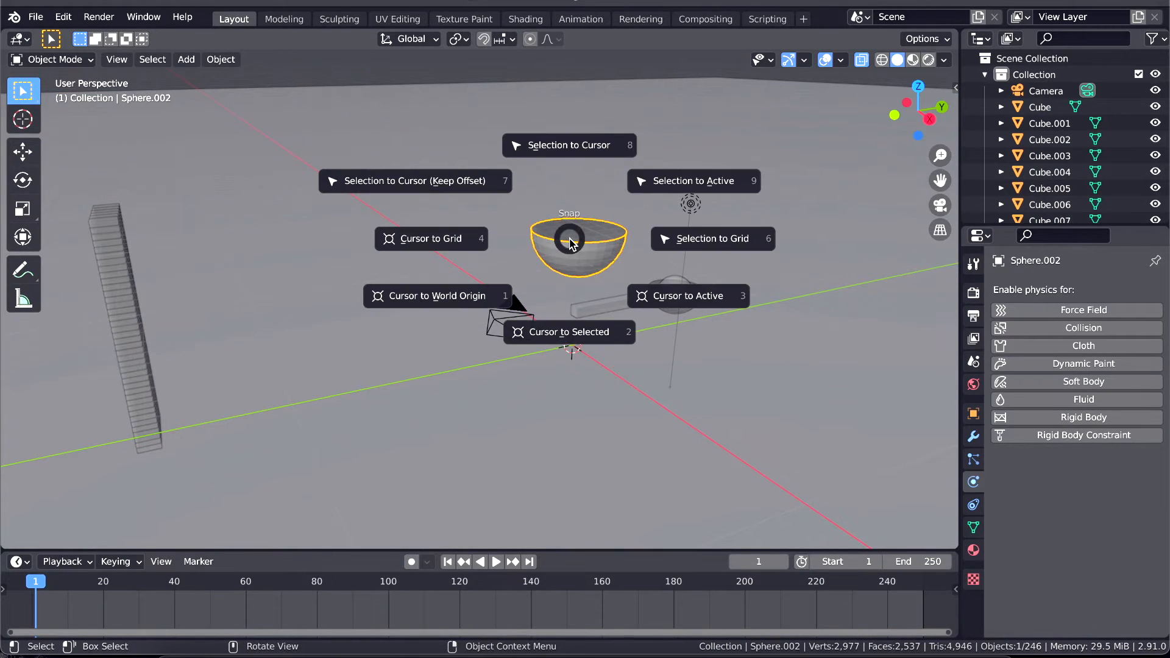
click(557, 330)
Step: Add a UV sphere with a 1 m radius at the 3D cursor inside the bowl
key(shift+a)
mouse_move(600, 250)
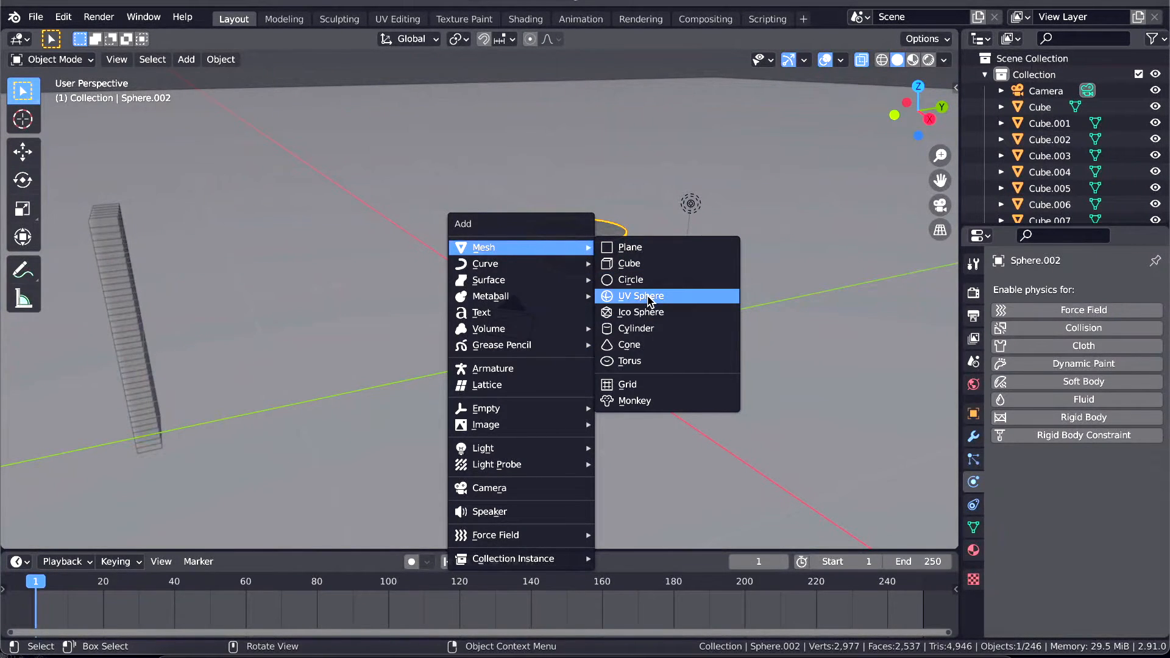
click(649, 298)
middle_drag(569, 276, 548, 250)
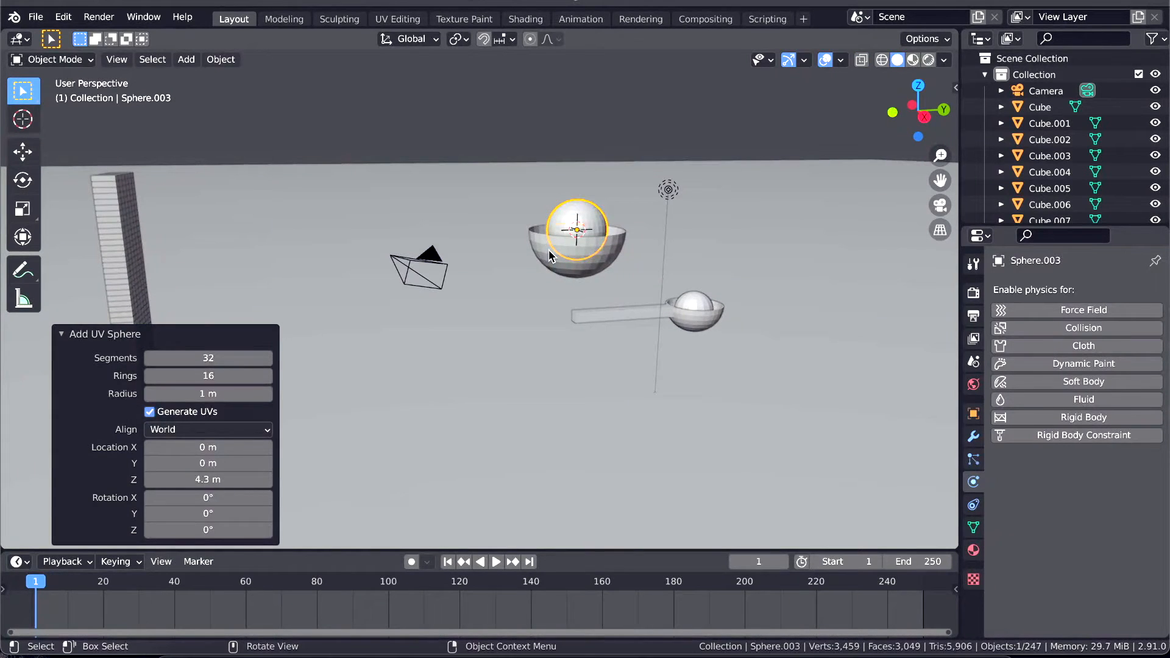
click(549, 250)
Step: Raise the new sphere along the Z axis by about 2.6 m and then another 1.7 m above the bowl
key(g)
key(z)
click(579, 151)
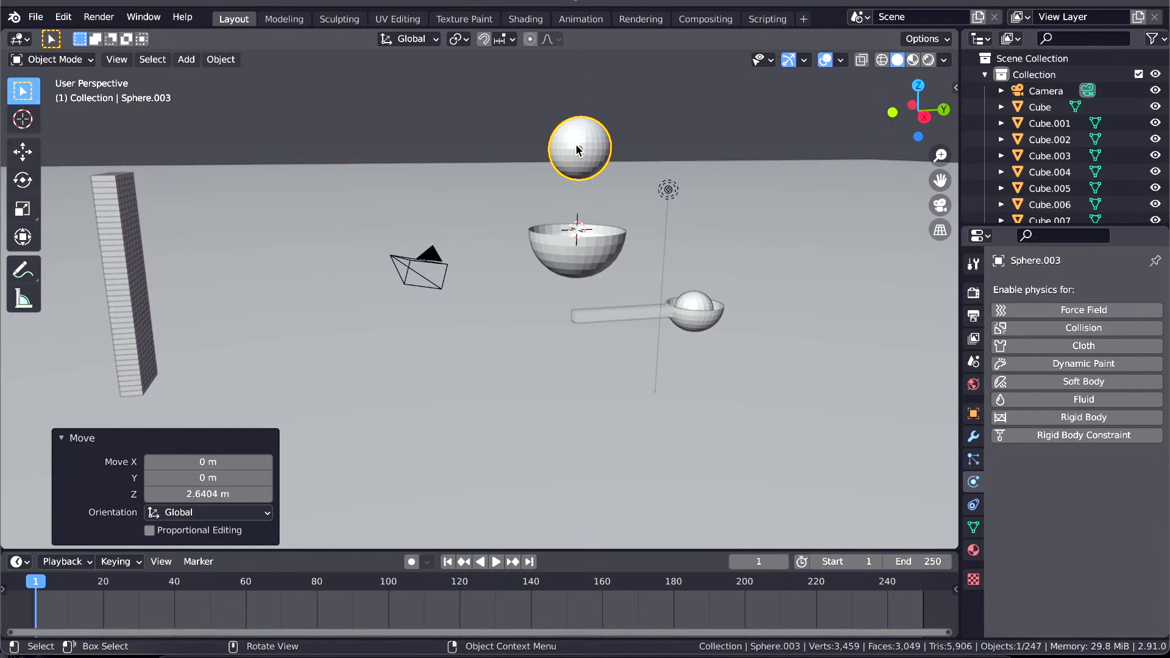
key(g)
key(z)
click(578, 98)
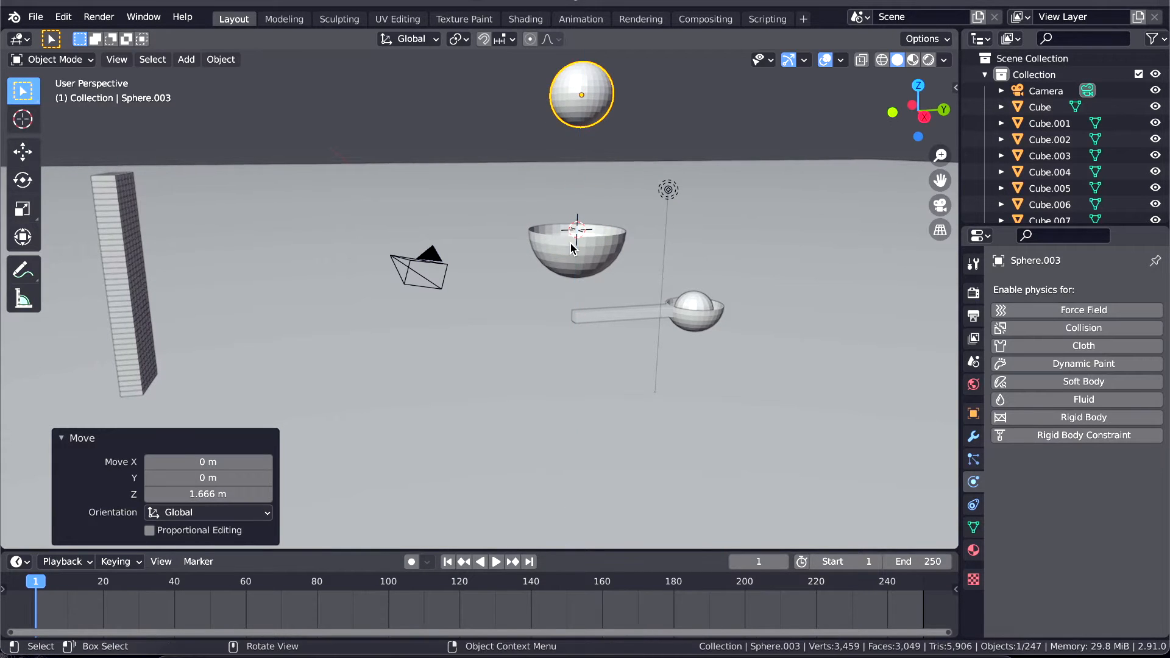
Step: Add a rigid body to the bowl and set its type to Passive
click(572, 244)
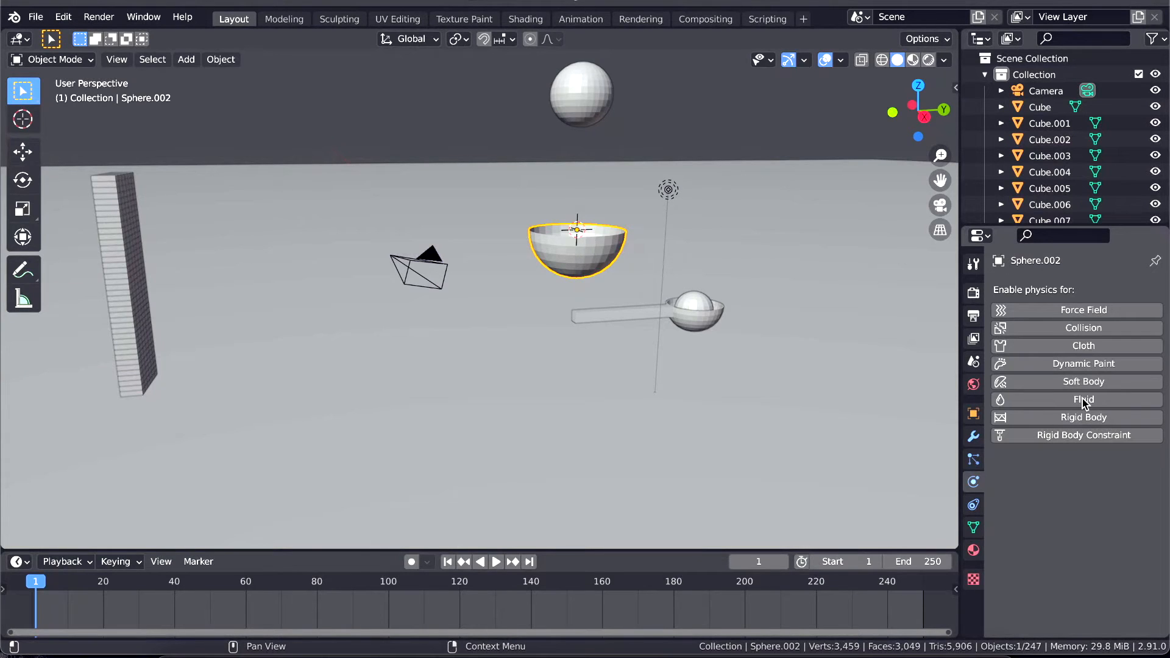
click(1077, 420)
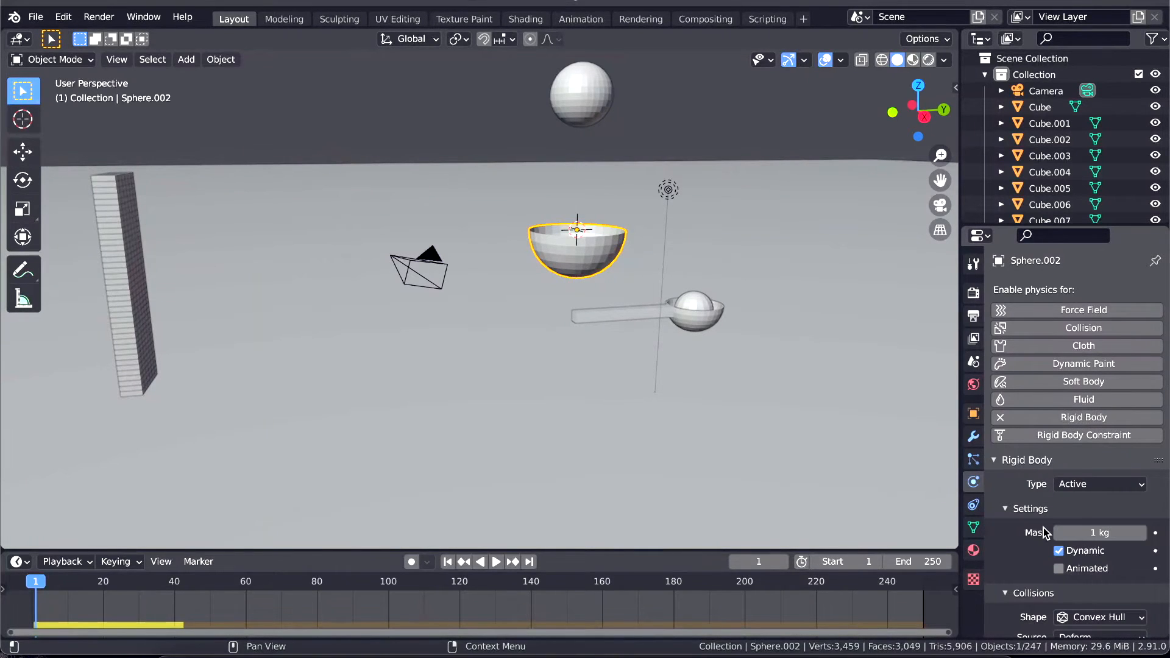
scroll(1017, 535, down, 2)
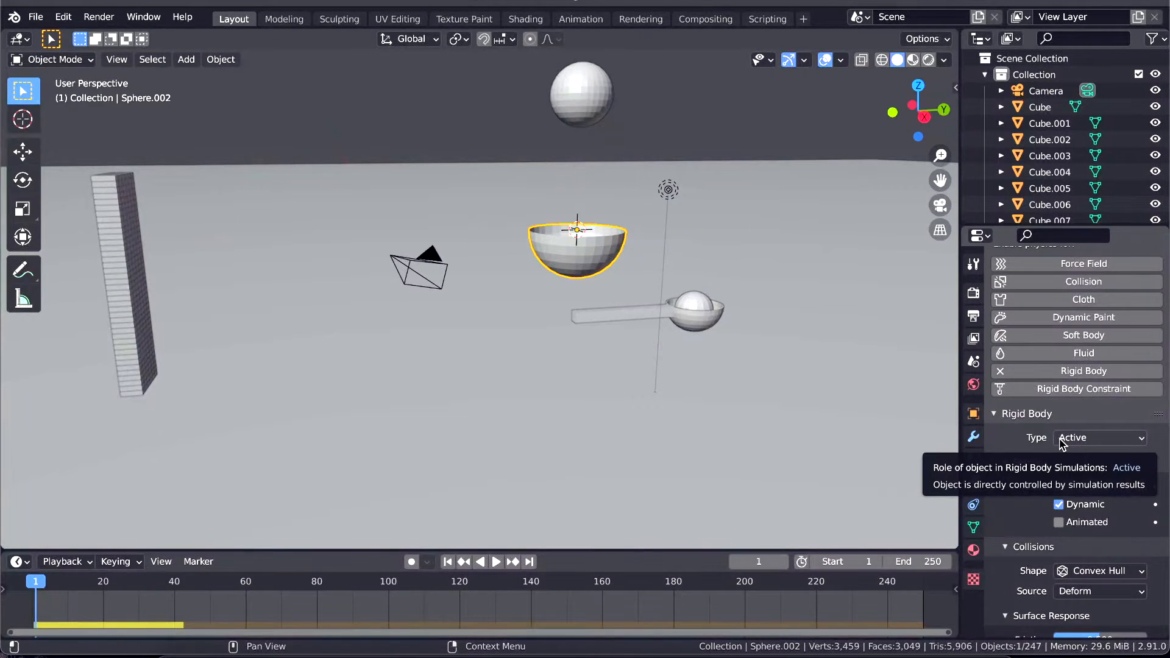
click(1071, 437)
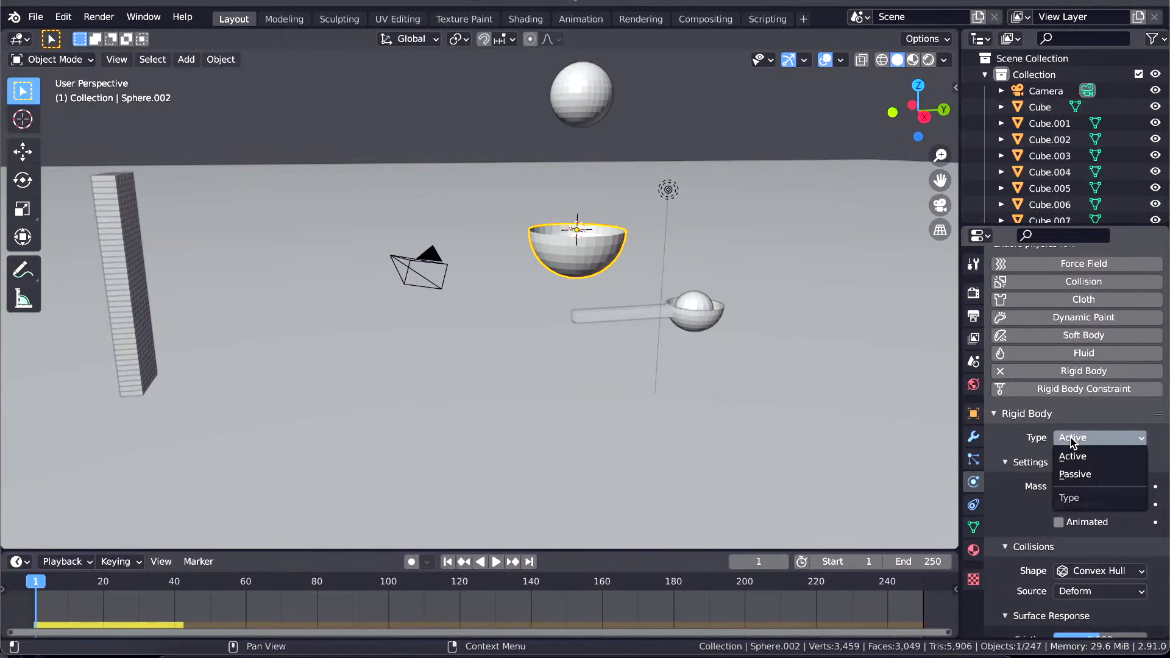
click(1074, 474)
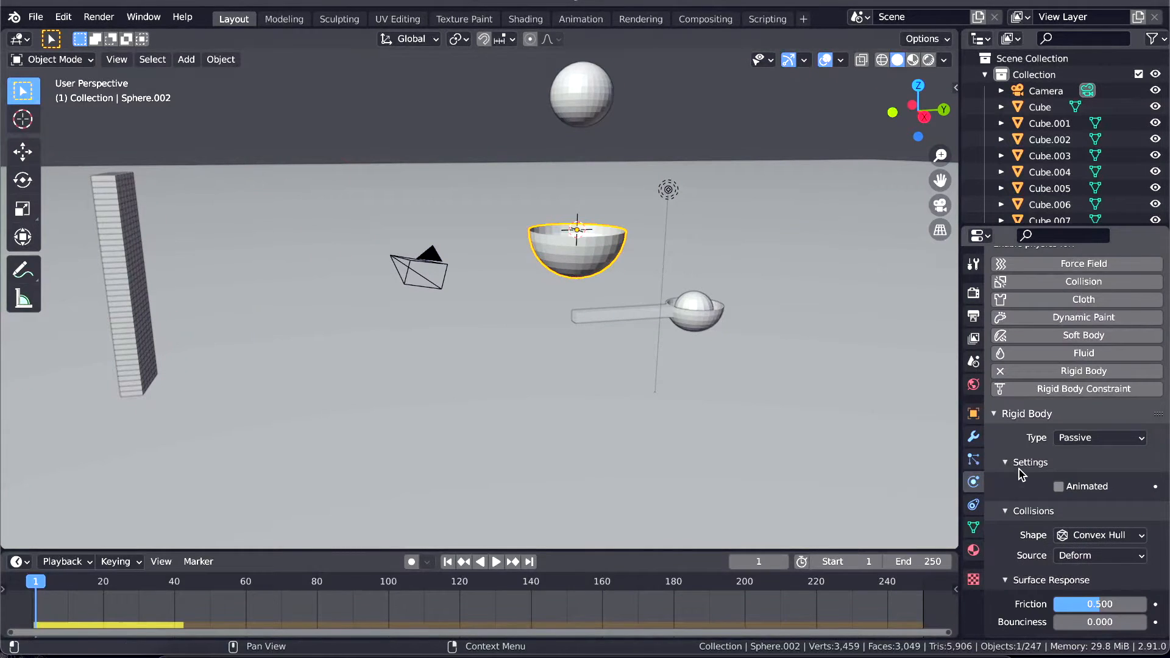
scroll(1022, 514, down, 2)
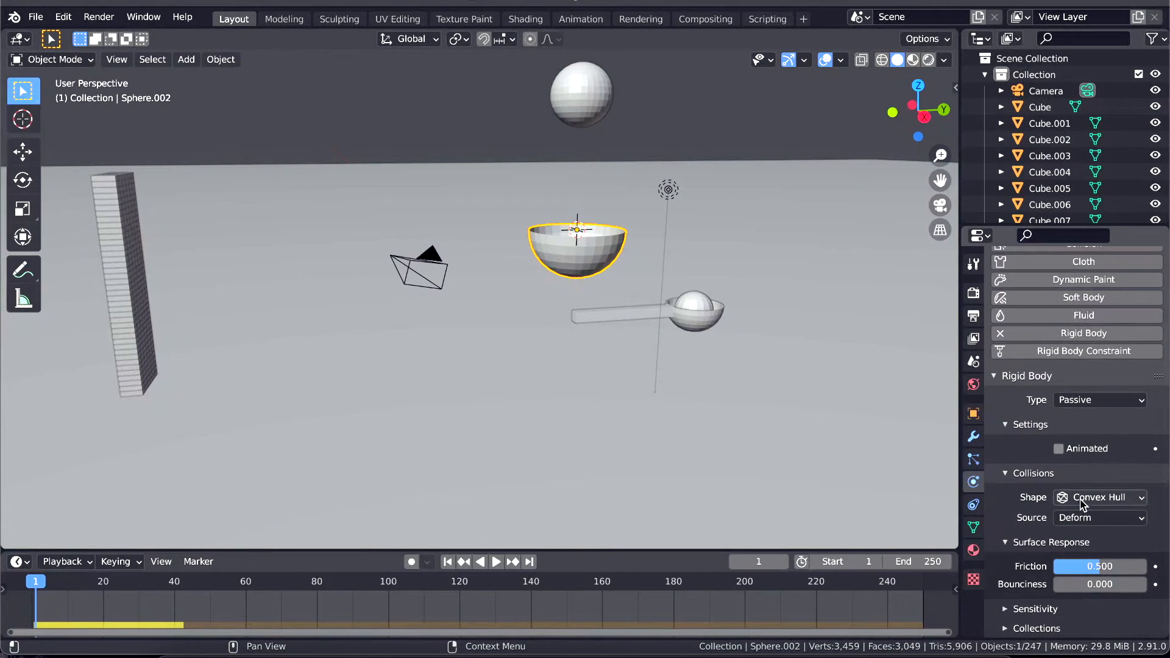
Step: Add an active rigid body with the Convex Hull shape to the sphere above the bowl
click(582, 86)
click(1080, 421)
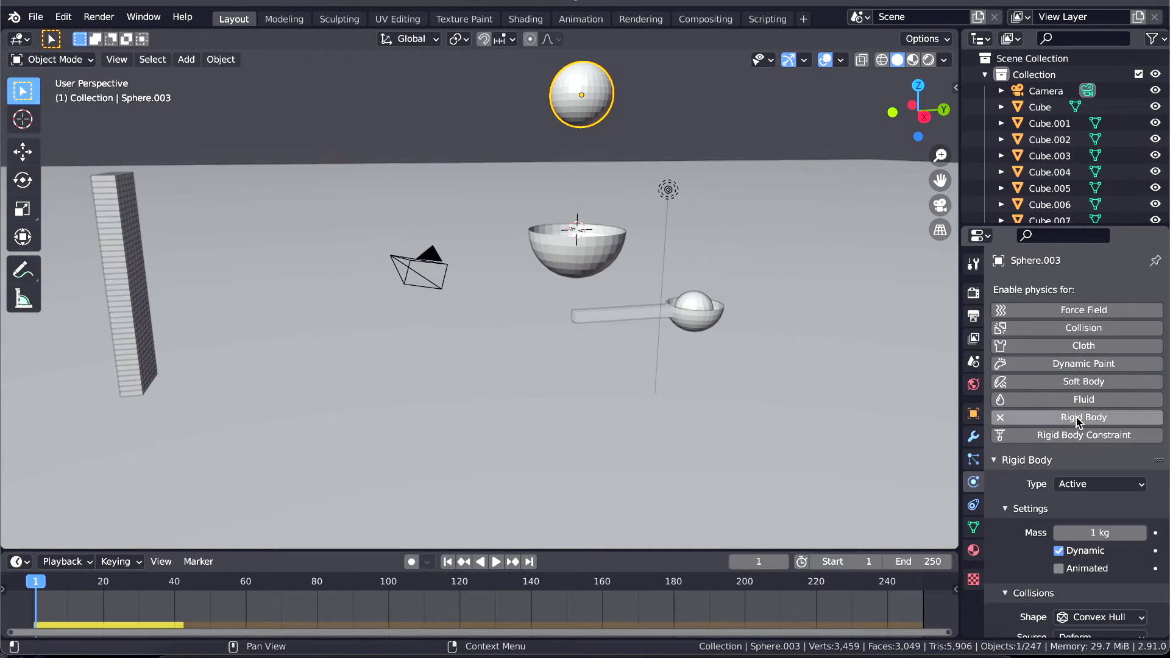
scroll(1080, 461, down, 5)
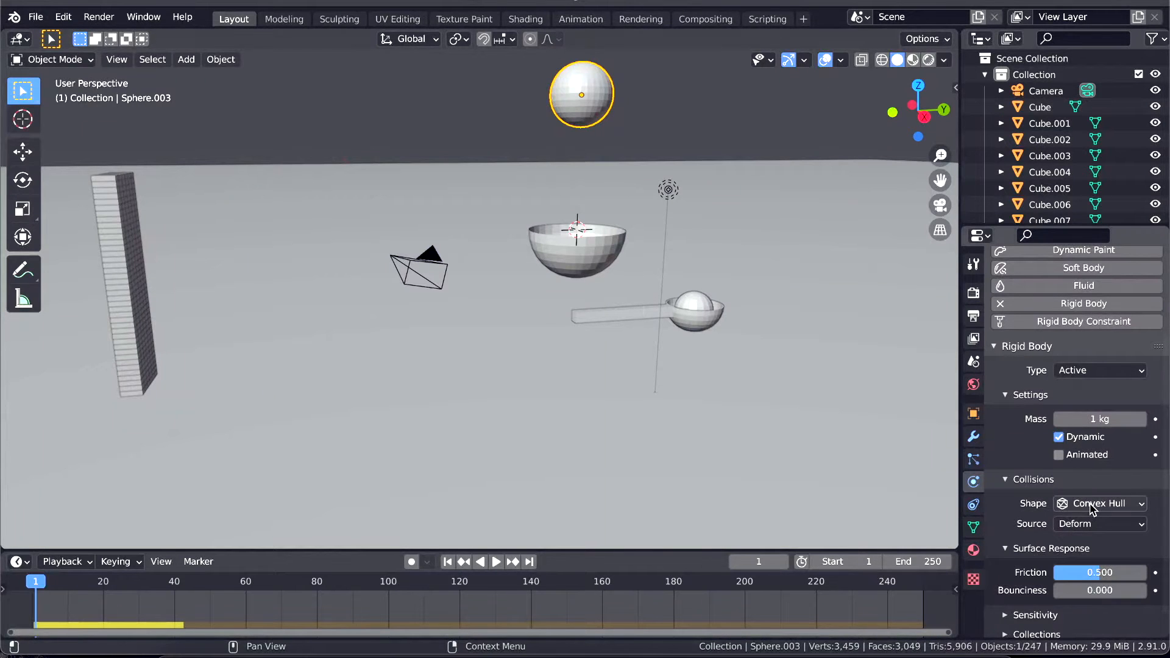
Step: Select the catapult arm and remove its rigid body physics
middle_drag(588, 287, 685, 193)
click(682, 329)
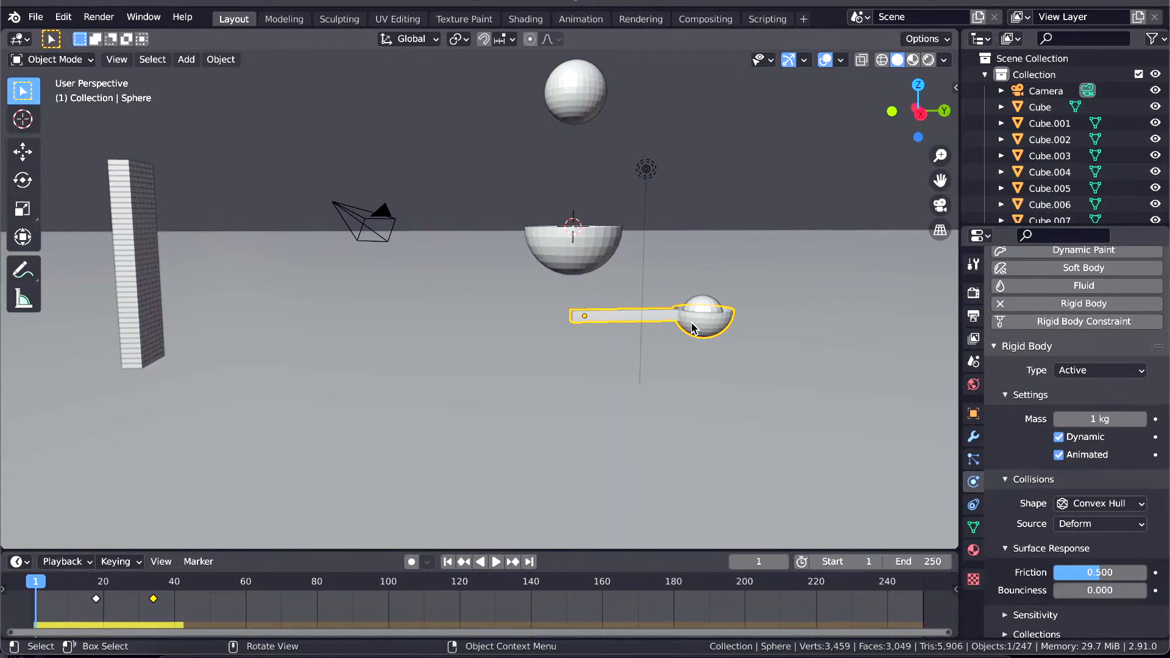
click(1001, 303)
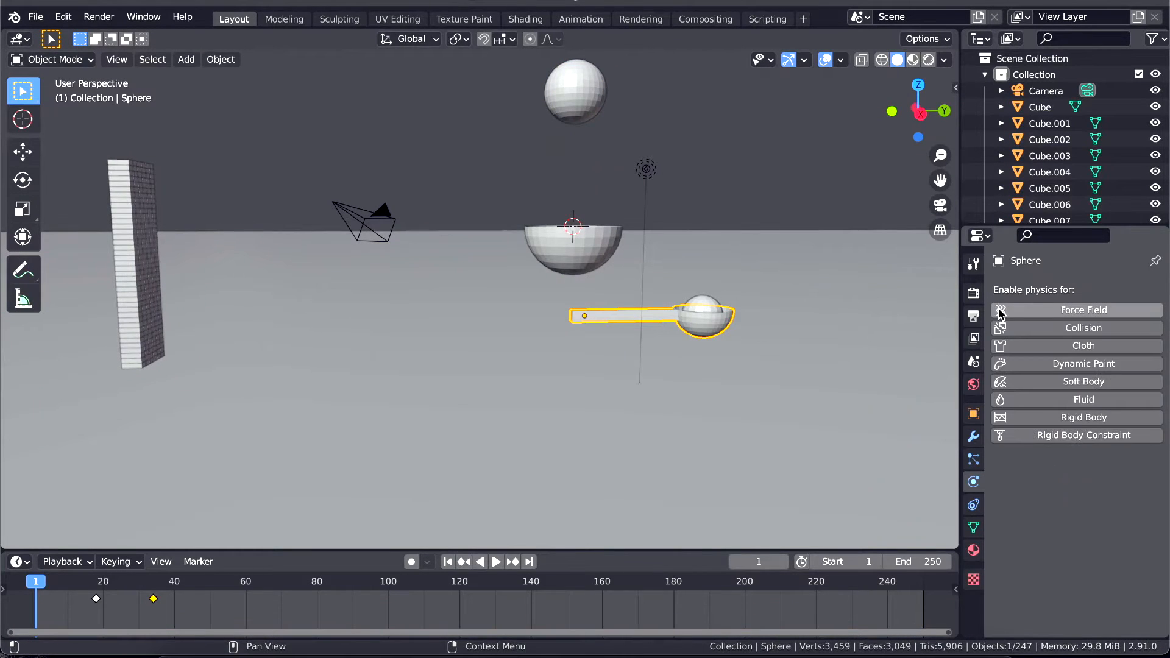
Step: Play the simulation to watch the sphere fall onto the Convex Hull bowl, and return to frame 1
middle_drag(612, 266, 610, 260)
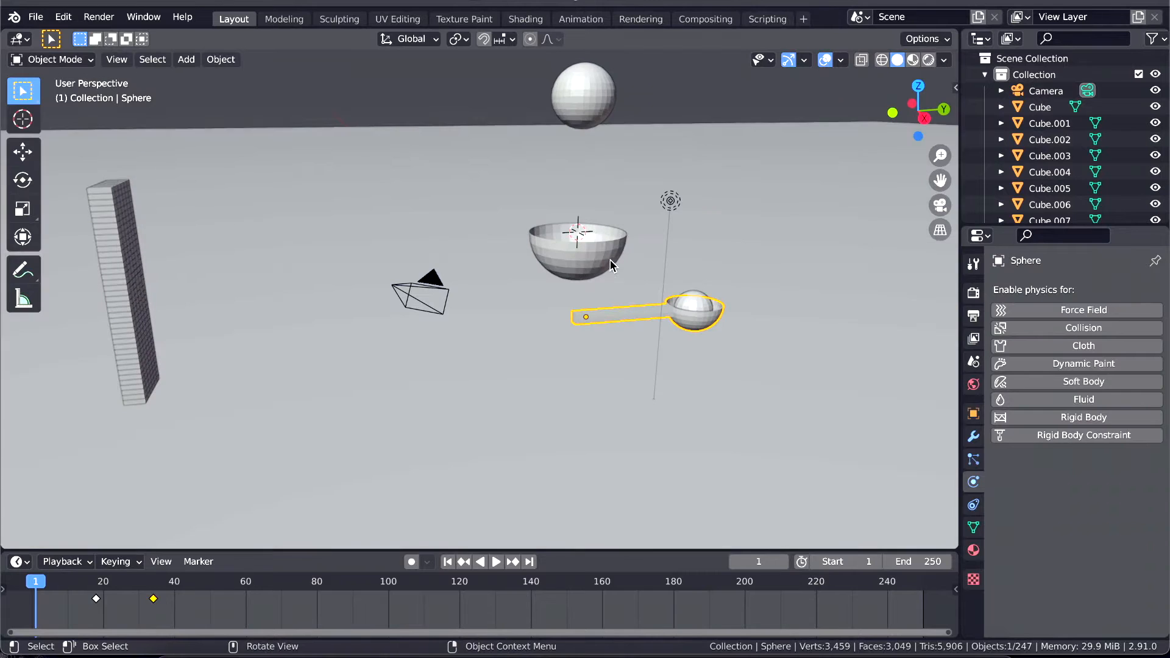
key(space)
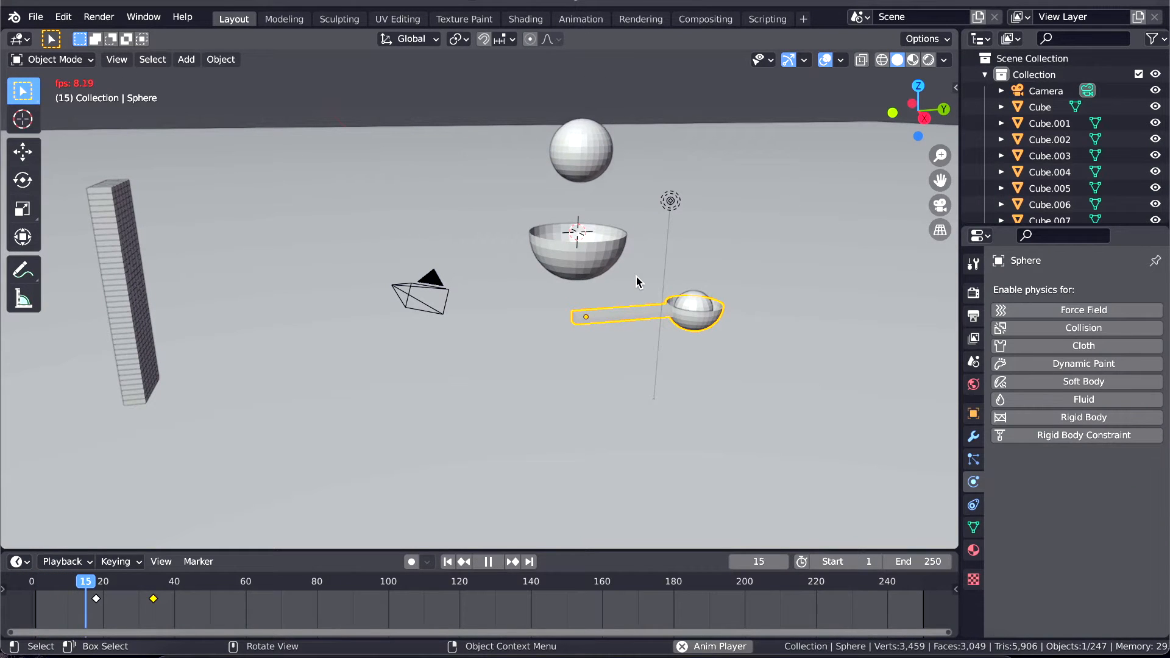
middle_drag(523, 277, 538, 270)
key(space)
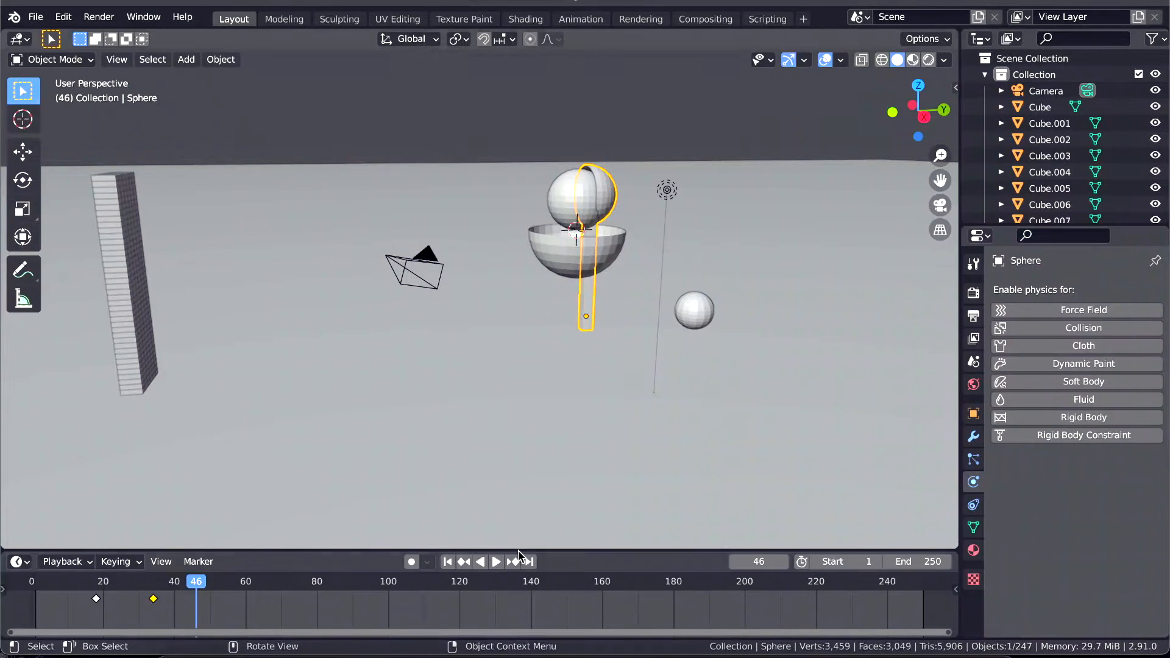
click(448, 562)
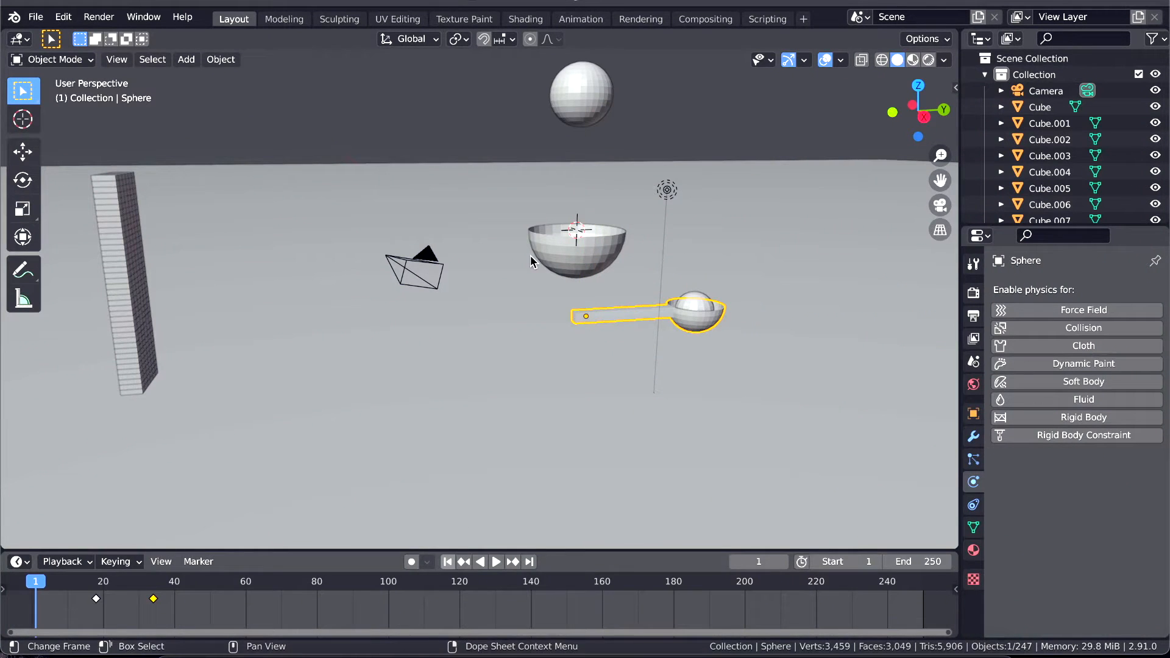
Step: Set the bowl's rigid body collision shape to Mesh
click(573, 245)
click(1103, 583)
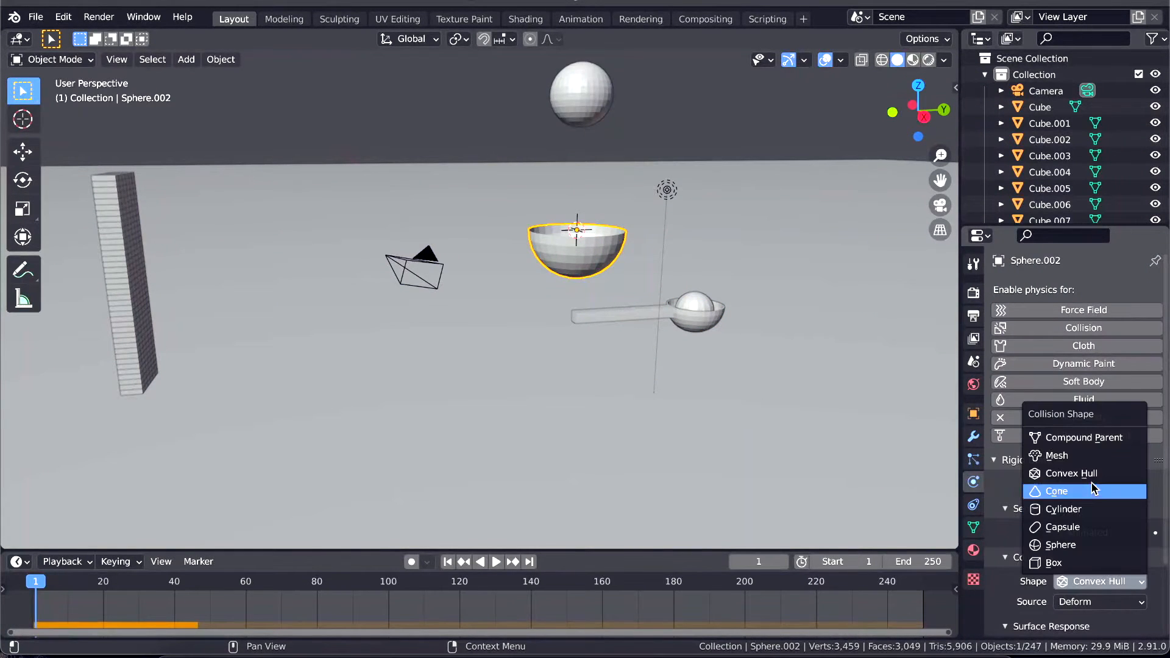
click(1099, 456)
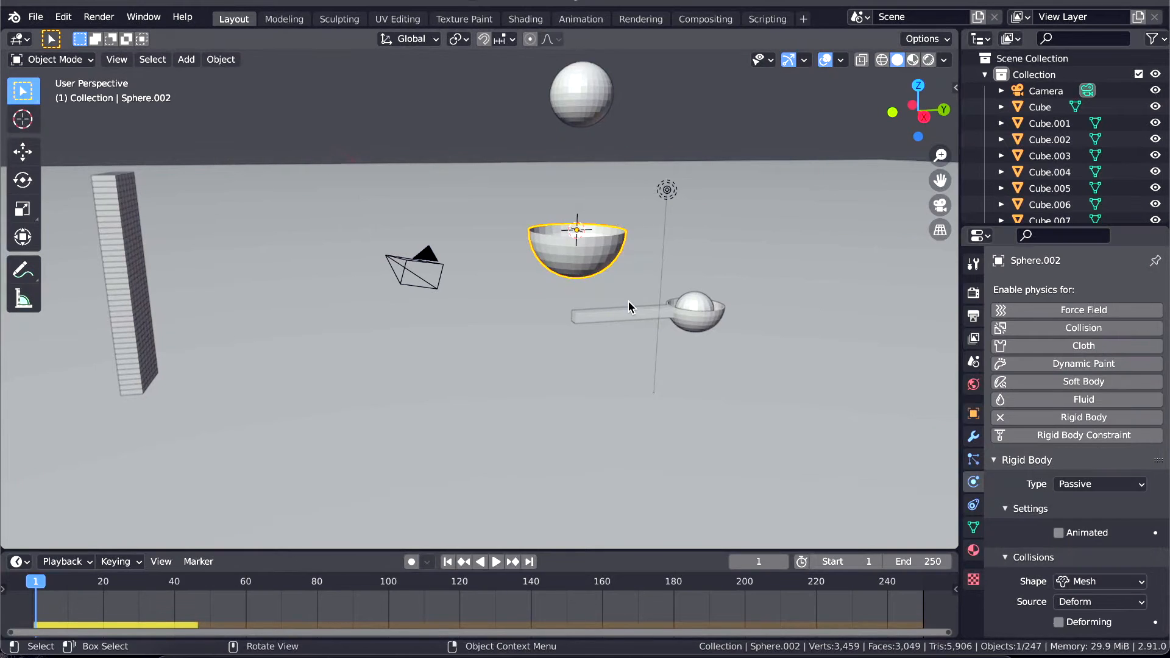
Step: Play the simulation to check how the sphere meets the bowl with the Mesh shape, and return to frame 1
key(space)
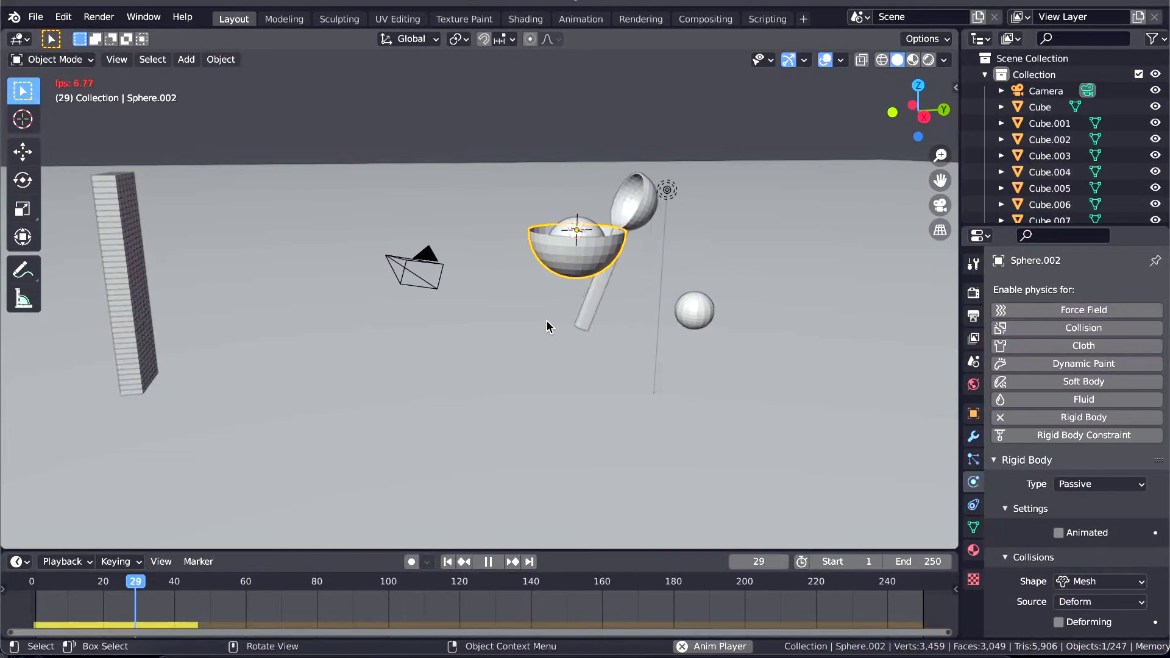
key(space)
click(448, 561)
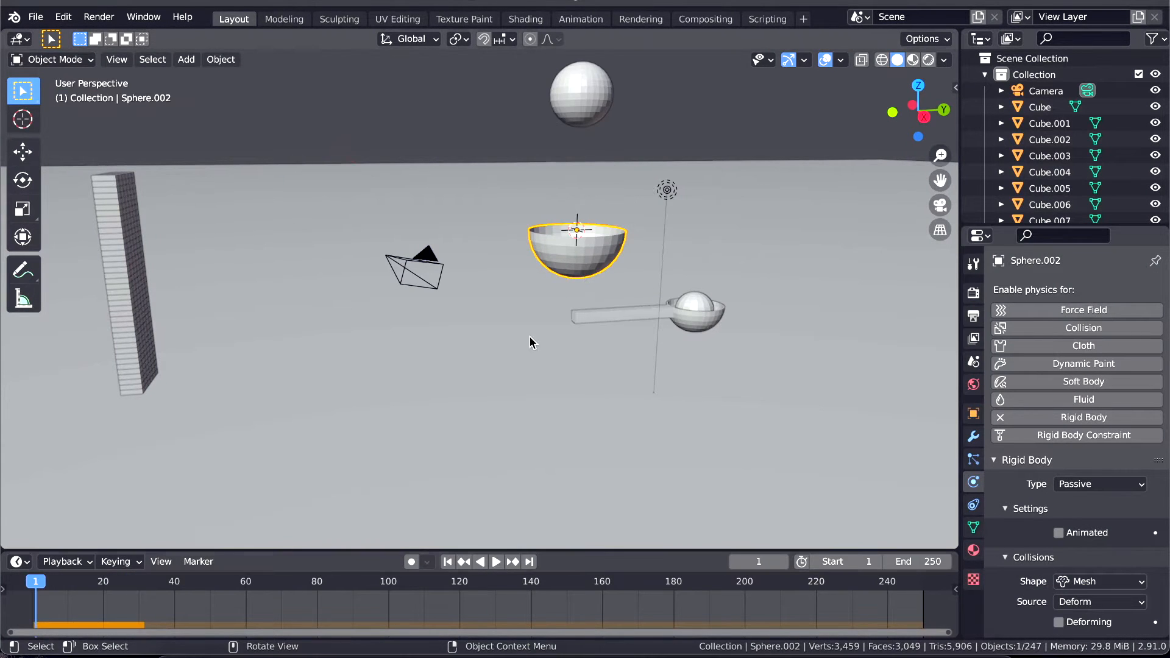
Step: Delete the test bowl and the sphere above it
key(x)
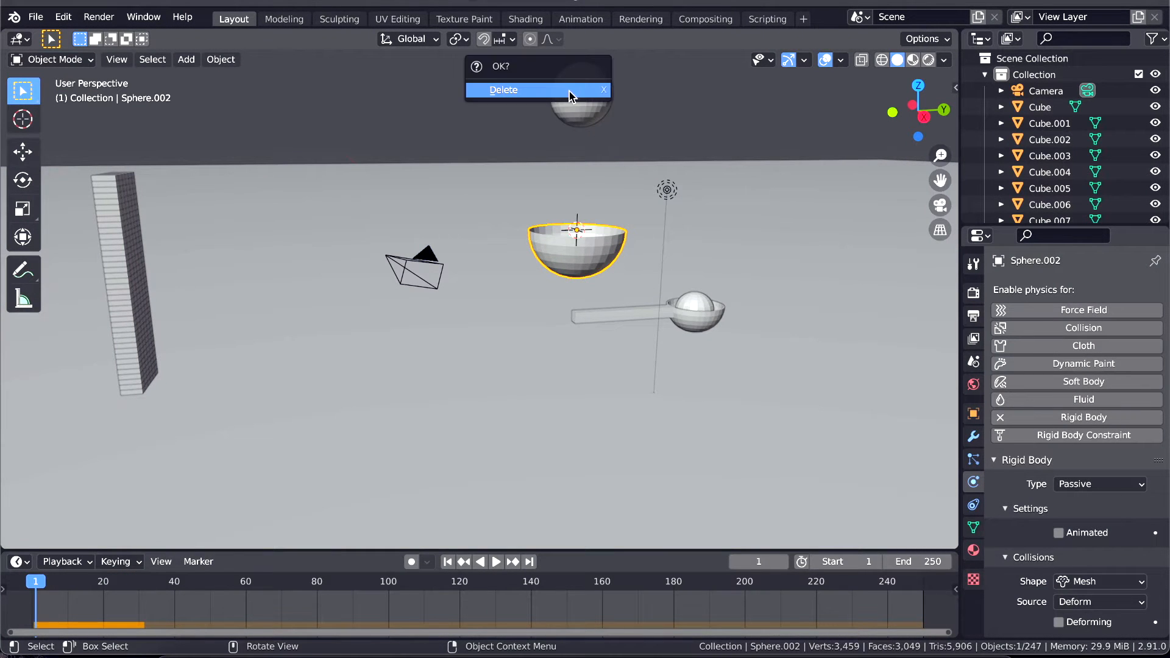
click(559, 92)
click(561, 97)
key(x)
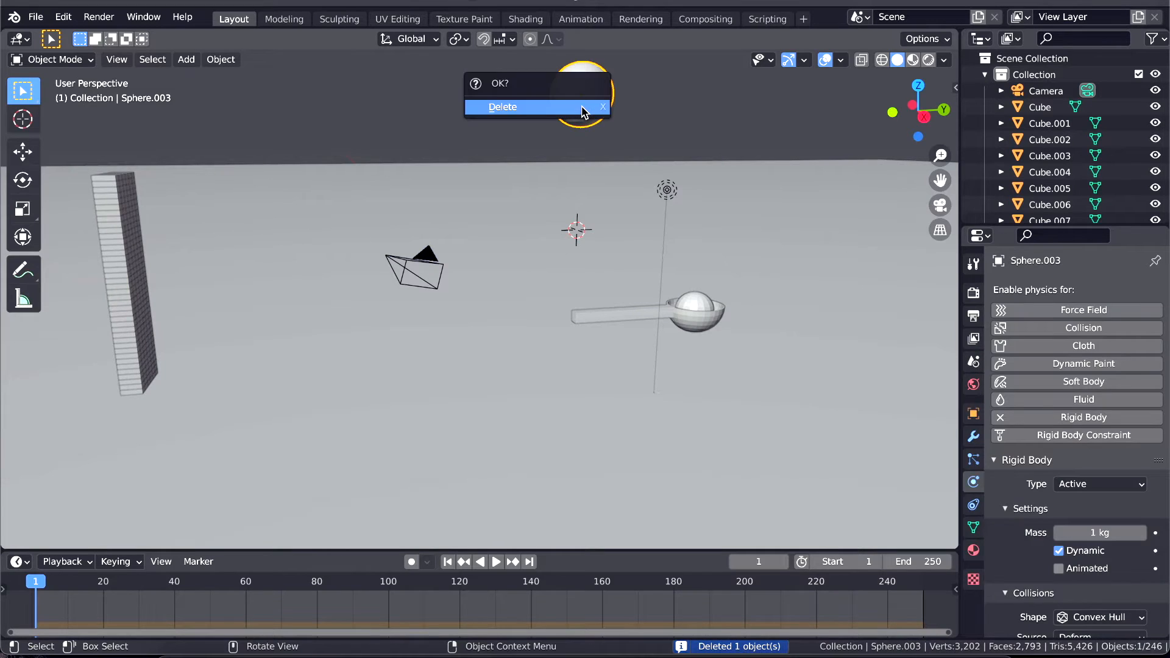
click(567, 105)
Step: Add an active, Animated rigid body to the catapult arm and set its collision shape to Mesh
click(613, 314)
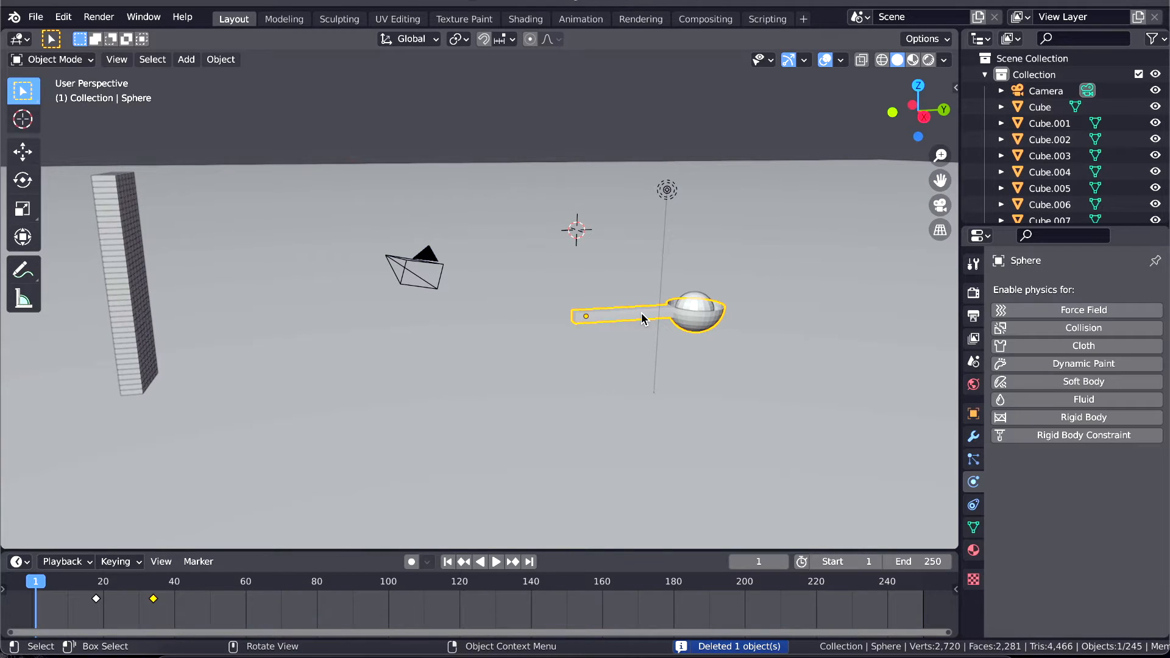
click(1028, 419)
scroll(1048, 452, down, 3)
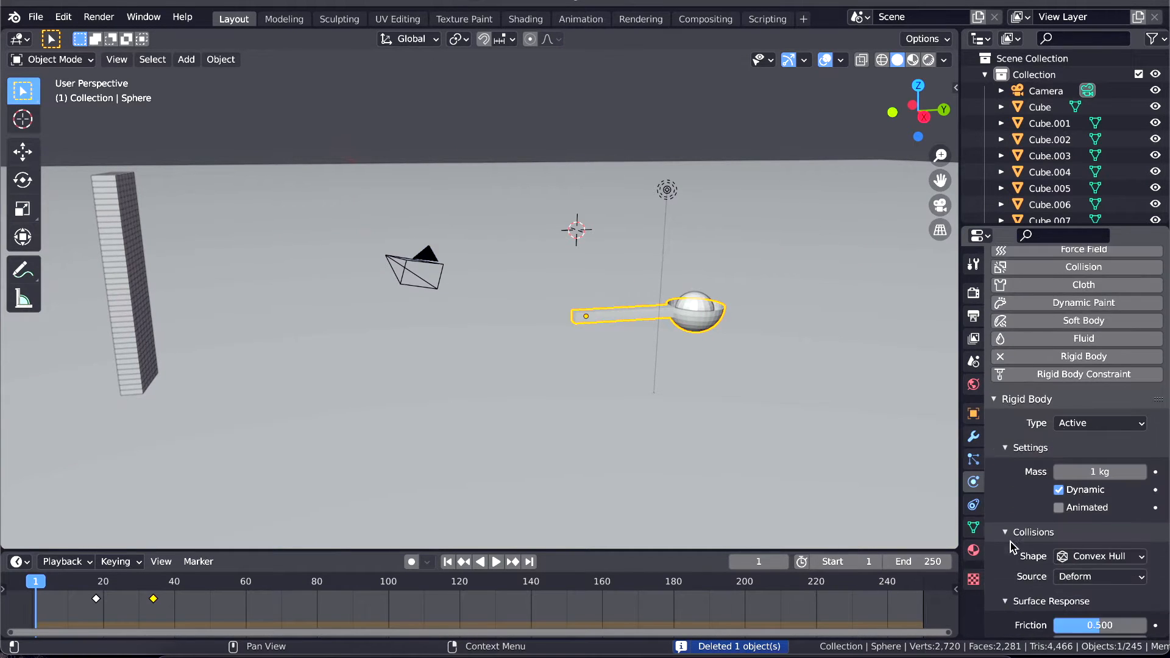
click(1071, 409)
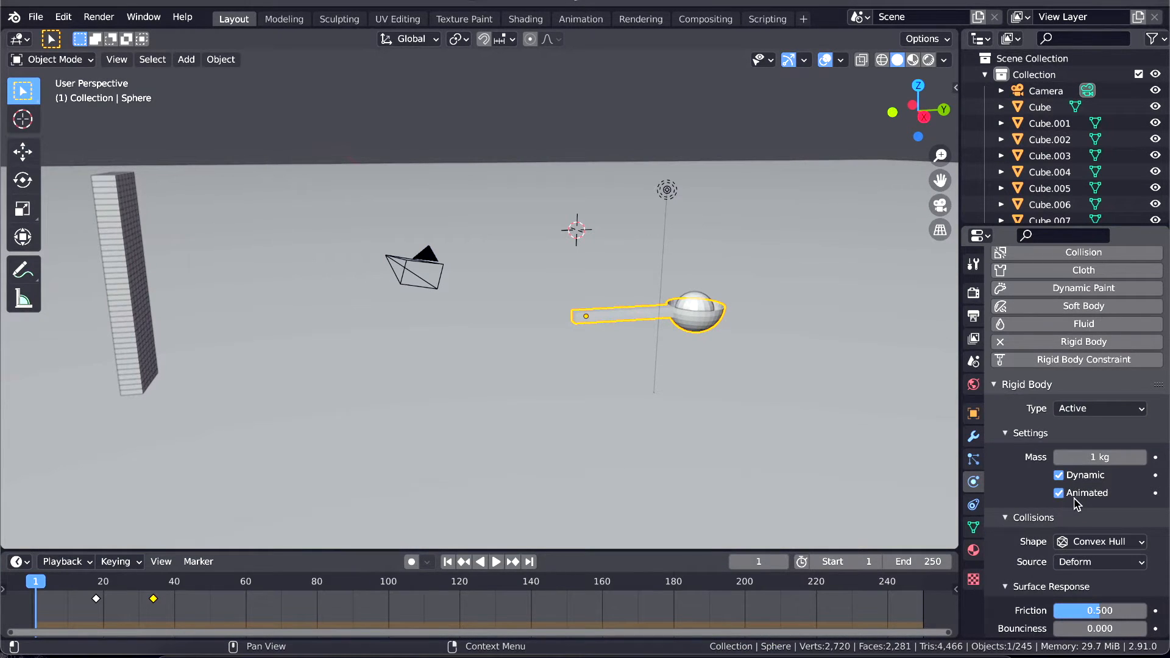
click(1061, 541)
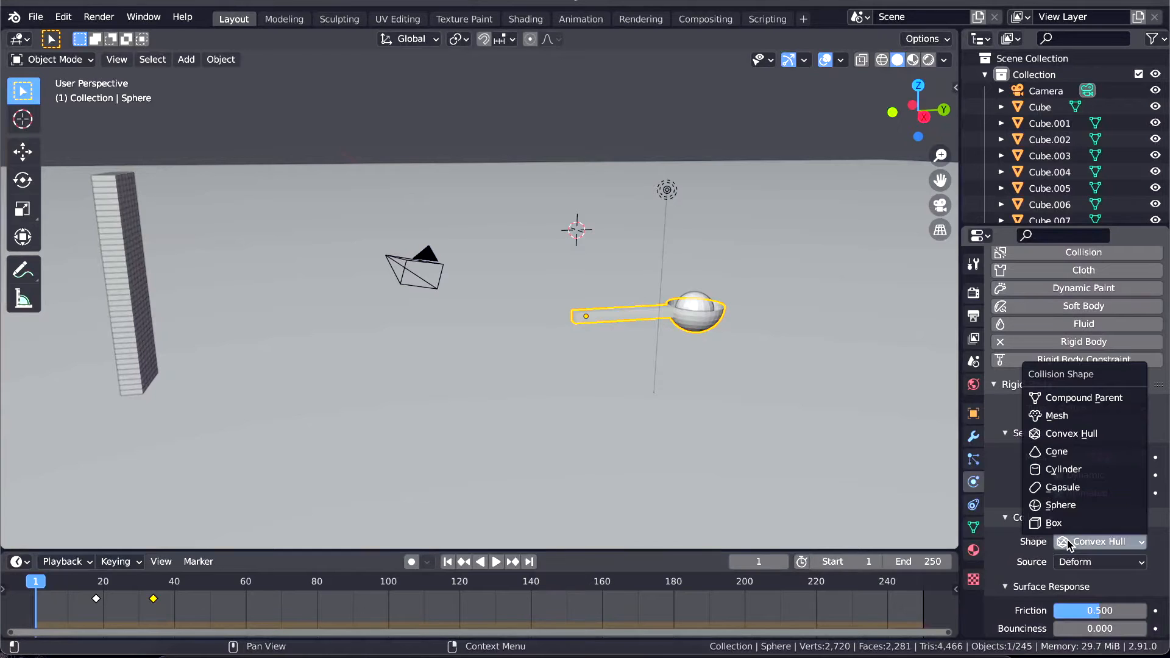
click(1080, 417)
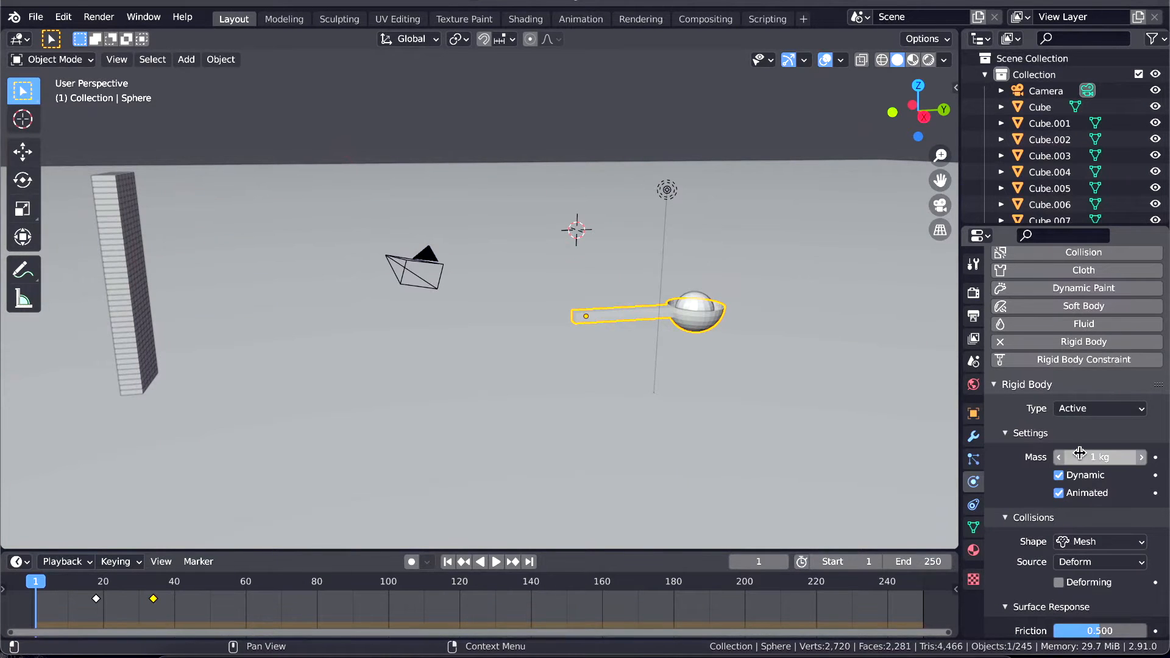
Step: Play the animation to check the catapult arm's swing while the ball has no rigid body, and return to frame 1
click(694, 303)
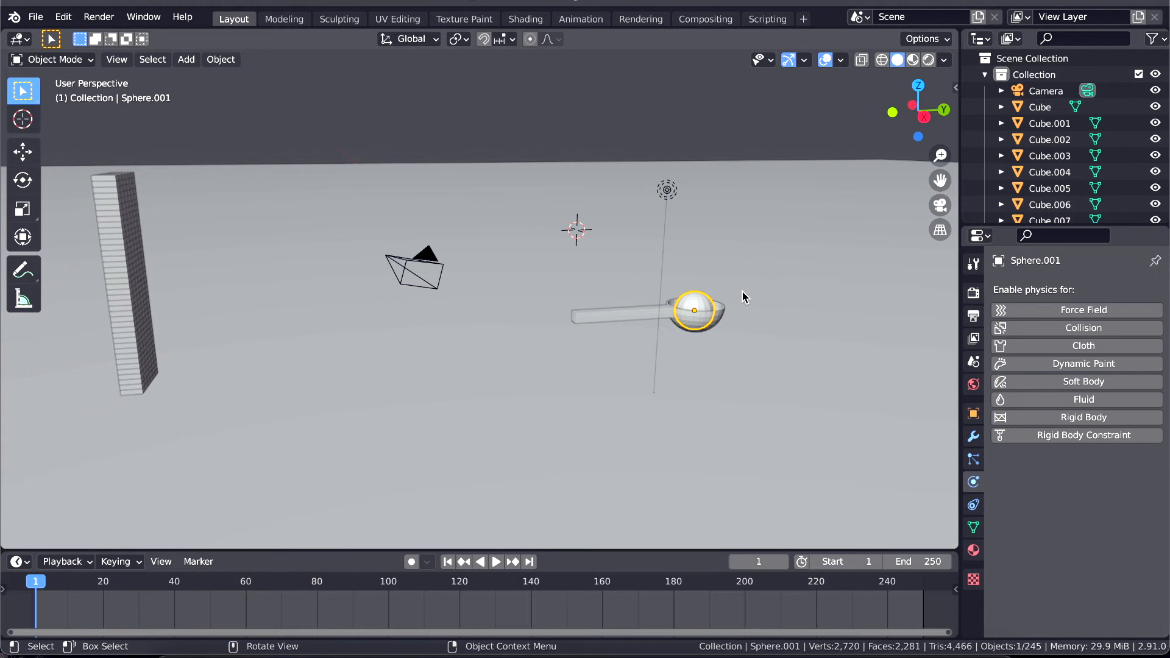
key(space)
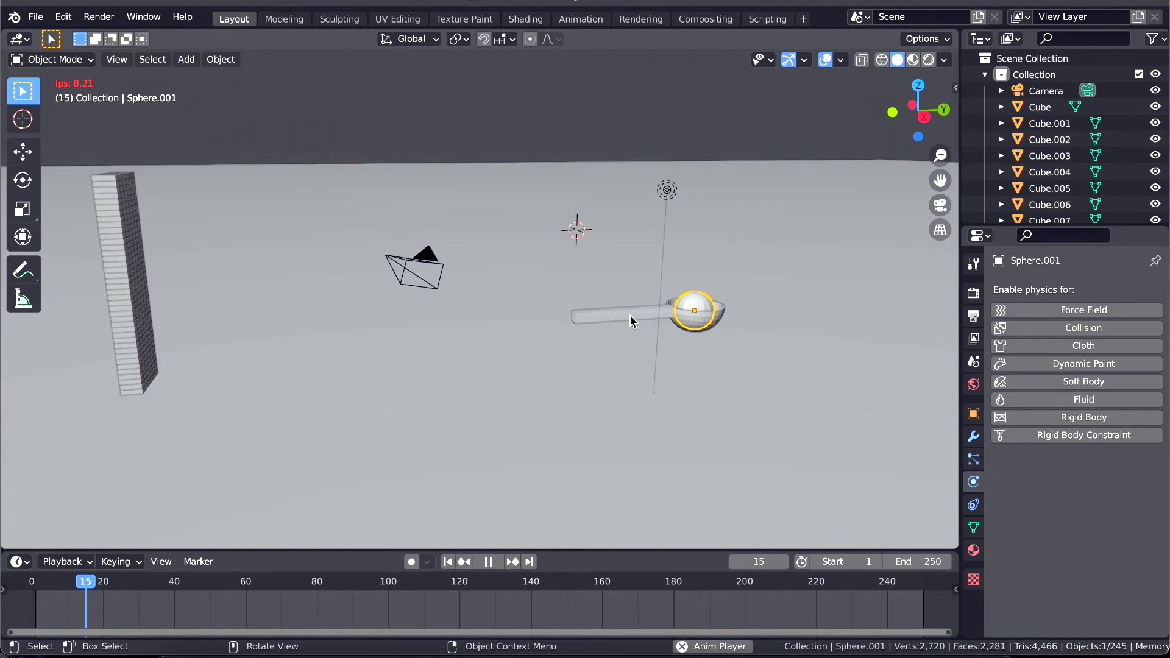
click(630, 315)
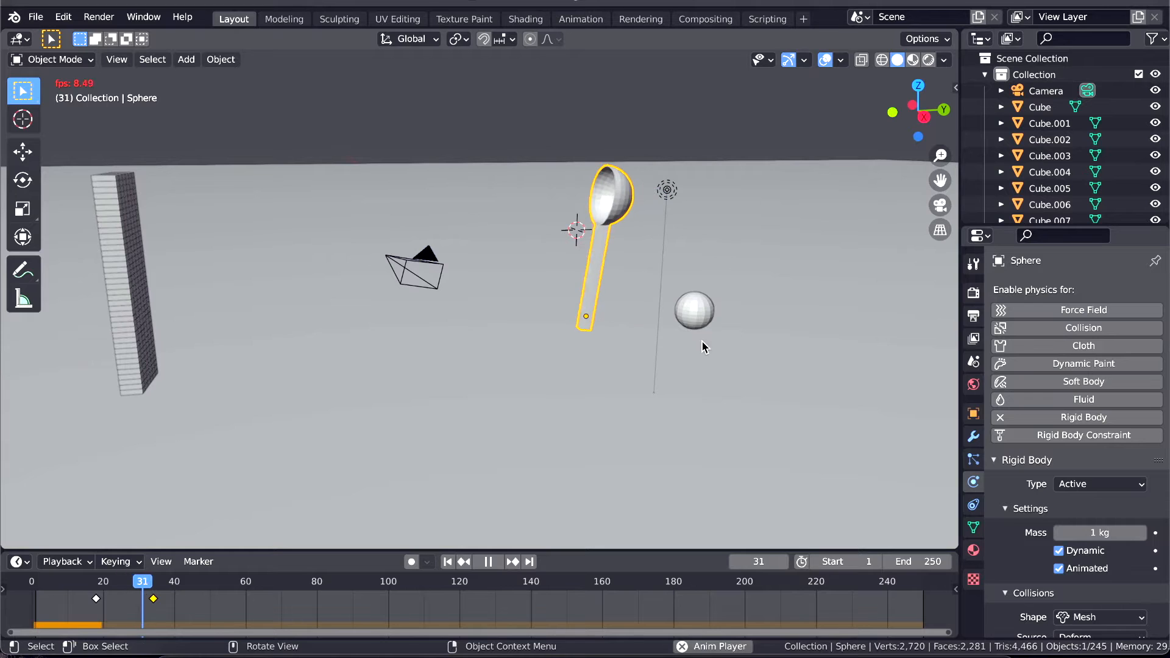
key(space)
key(shift+Left)
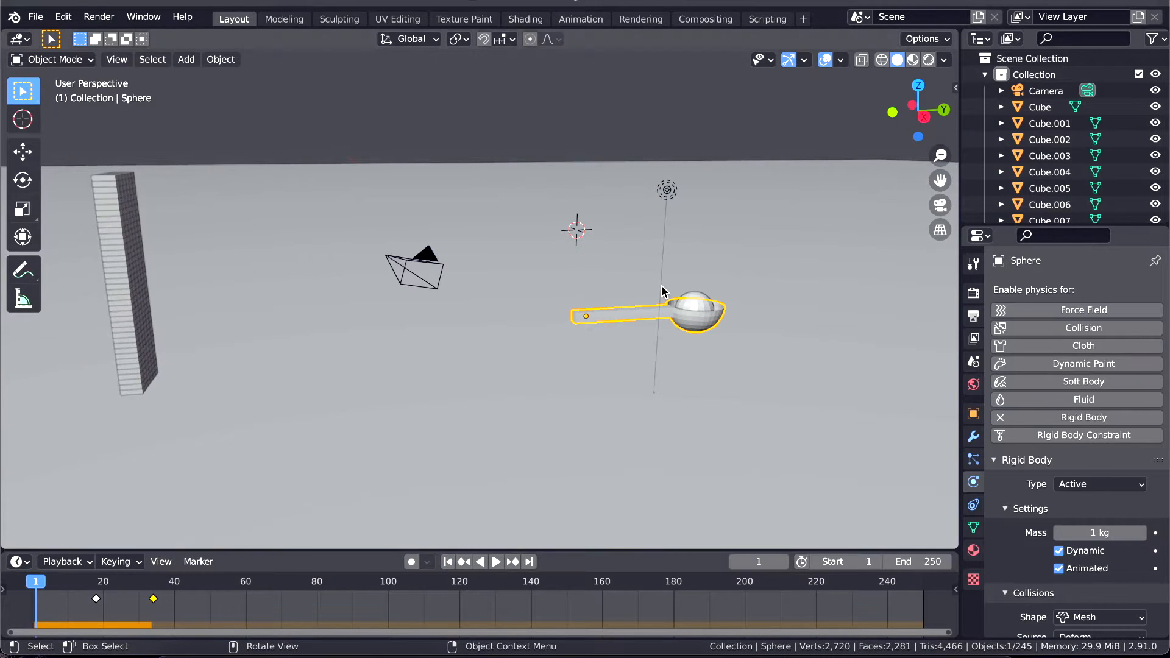
Step: Add a rigid body to the ball in the catapult bowl, with type Passive and collision shape Mesh
click(693, 298)
click(1078, 418)
scroll(1078, 396, down, 3)
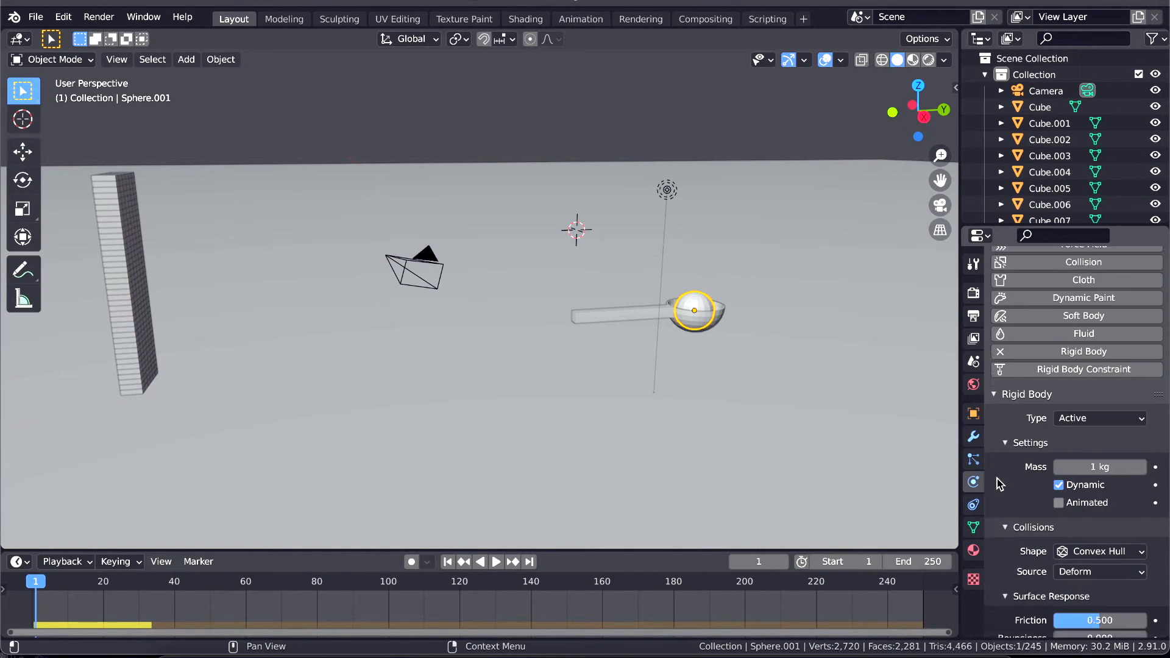
click(1076, 398)
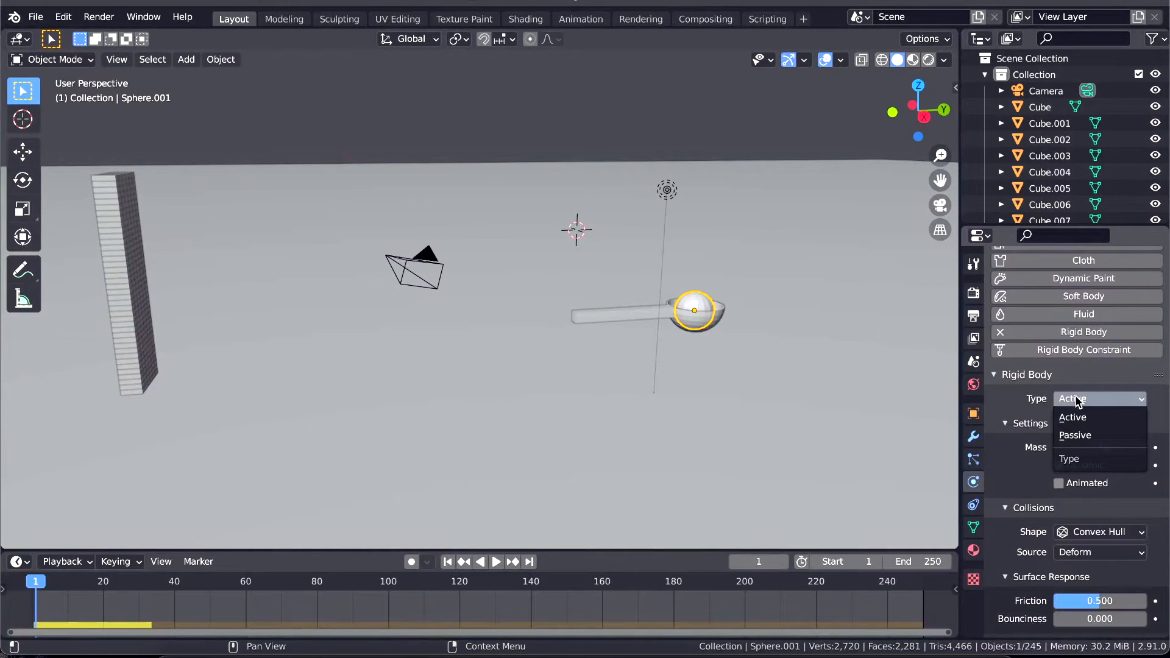
click(1076, 436)
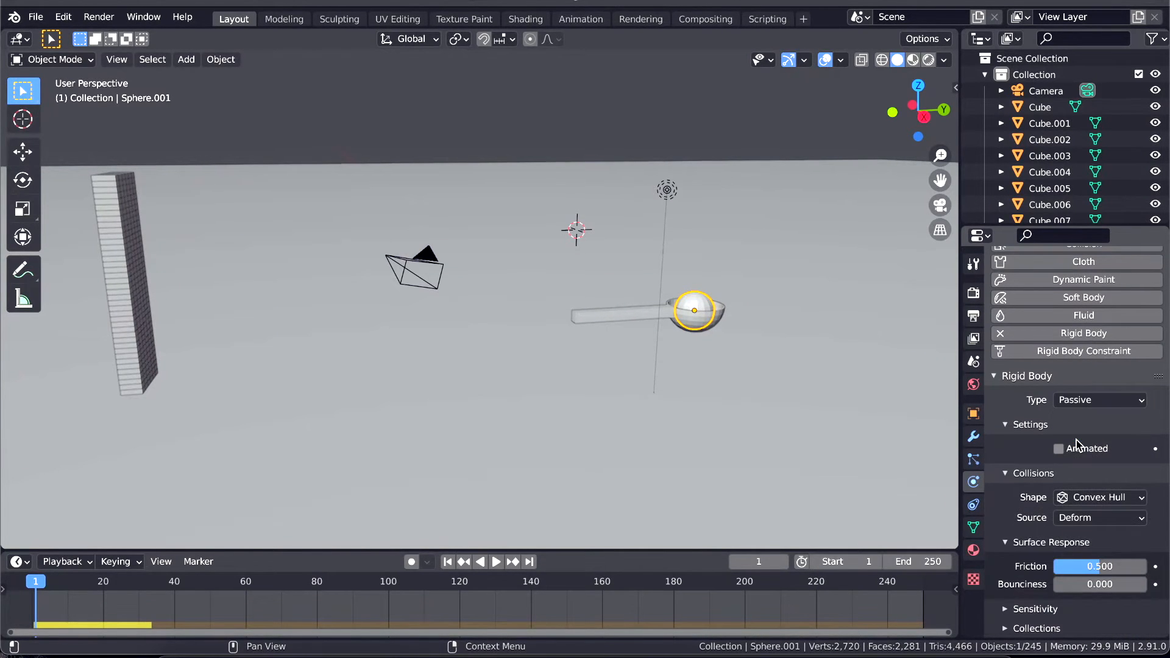
click(1070, 503)
click(1066, 373)
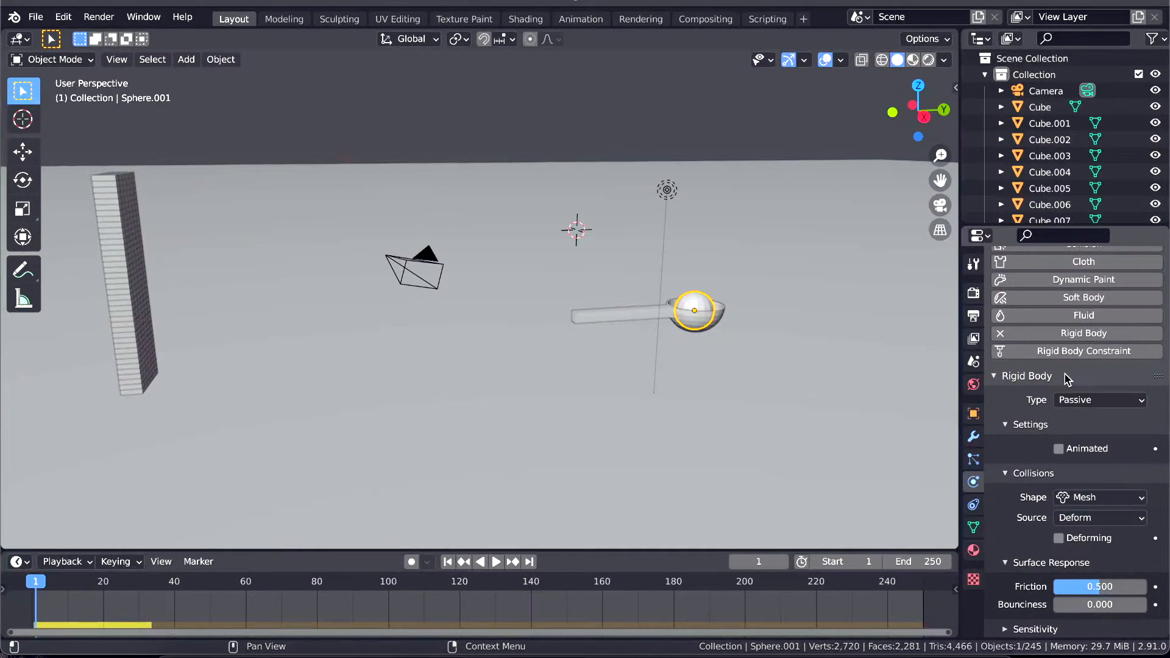
scroll(1029, 534, down, 1)
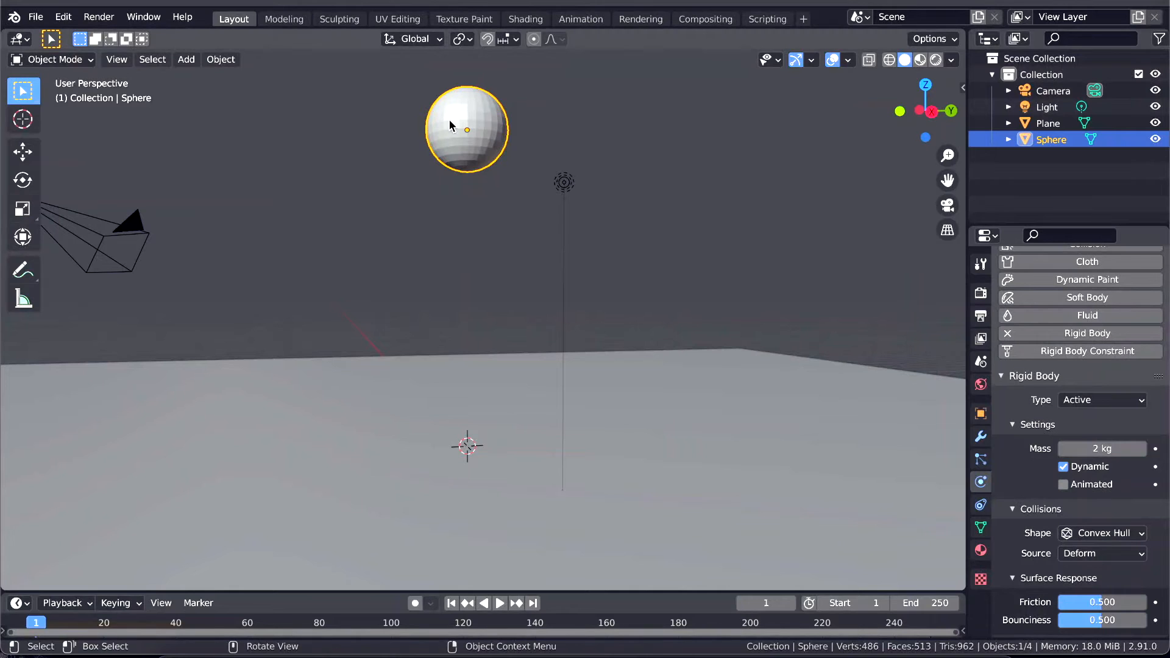
Step: Set the Bounciness of the sphere above the plane to 0 and compare the sphere's and the plane's rigid body settings
click(1088, 621)
text(0)
key(Return)
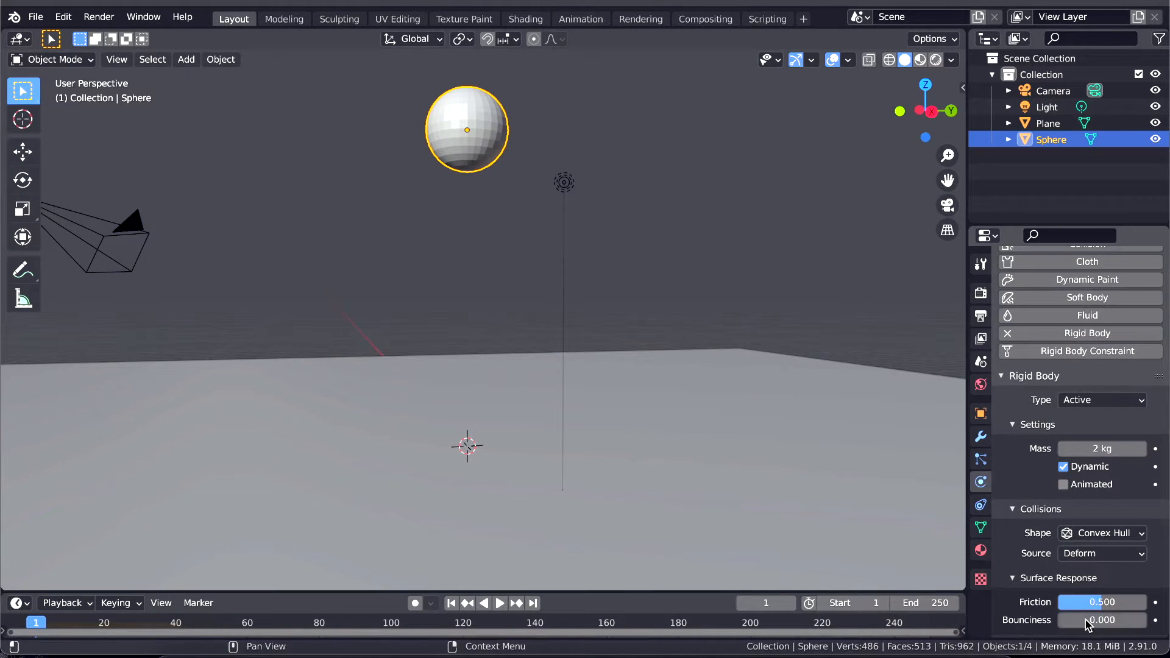
click(515, 431)
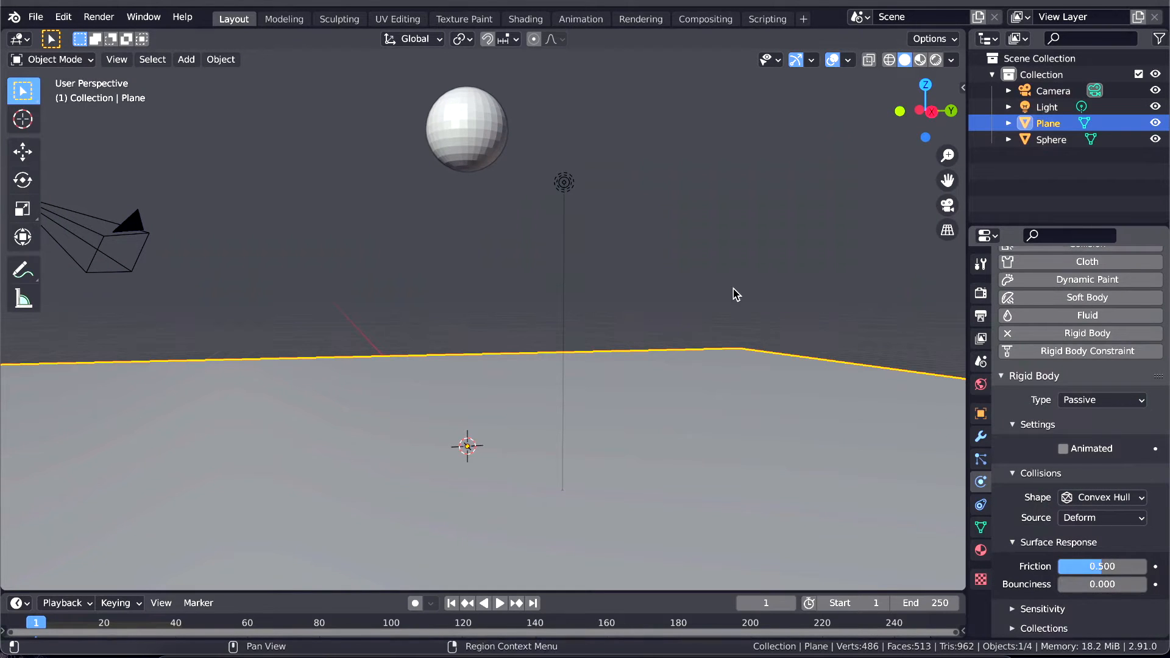
click(467, 152)
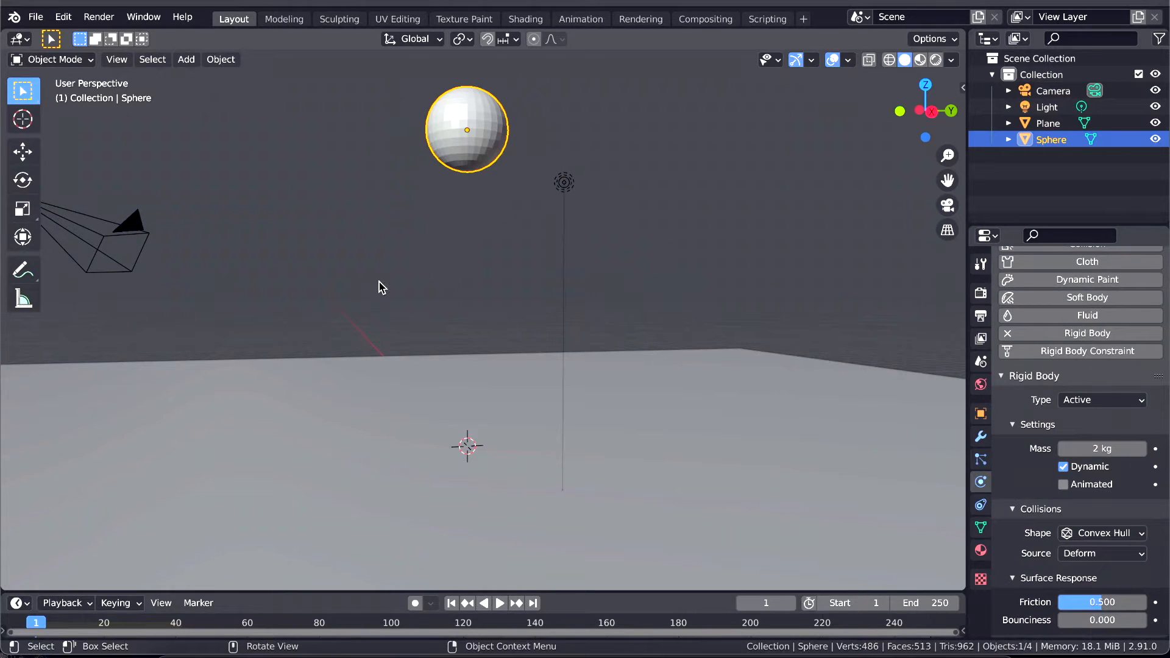
click(424, 369)
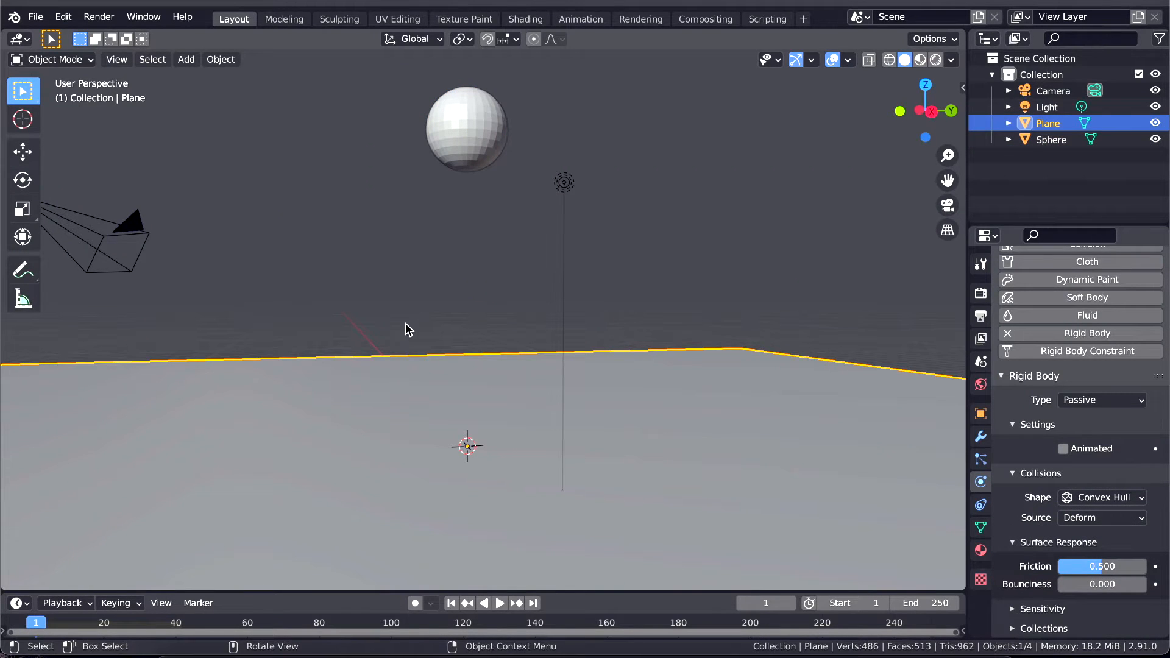
Step: Play the simulation twice to check how the sphere lands with zero Bounciness on both objects, returning to frame 1 each time
key(space)
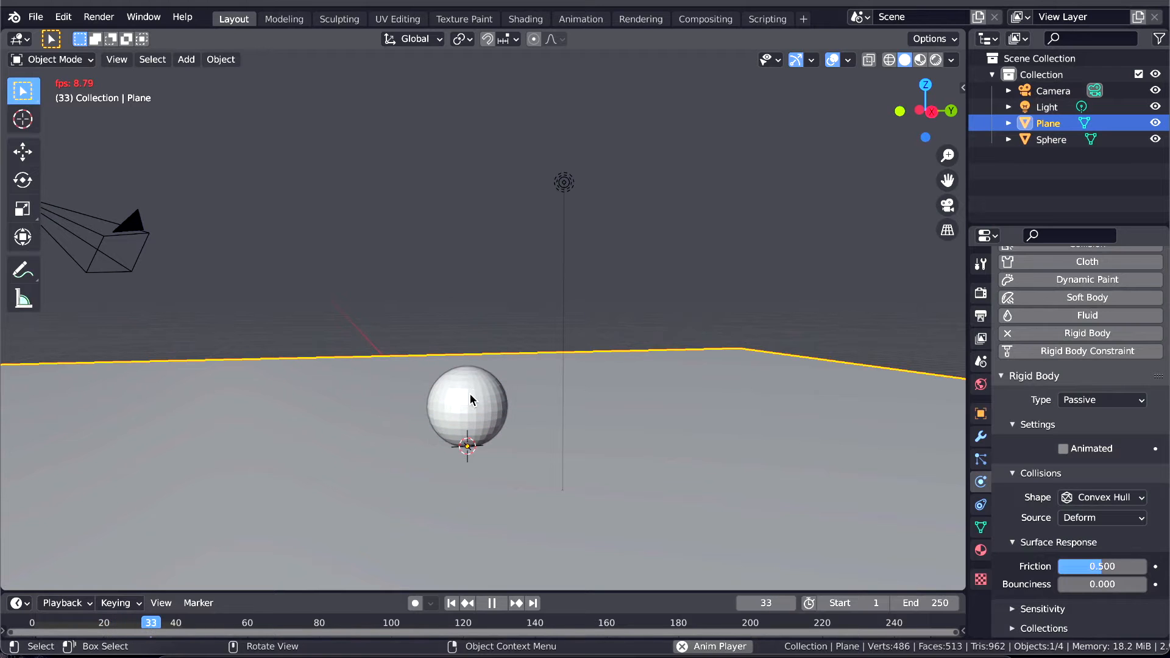
key(space)
click(451, 603)
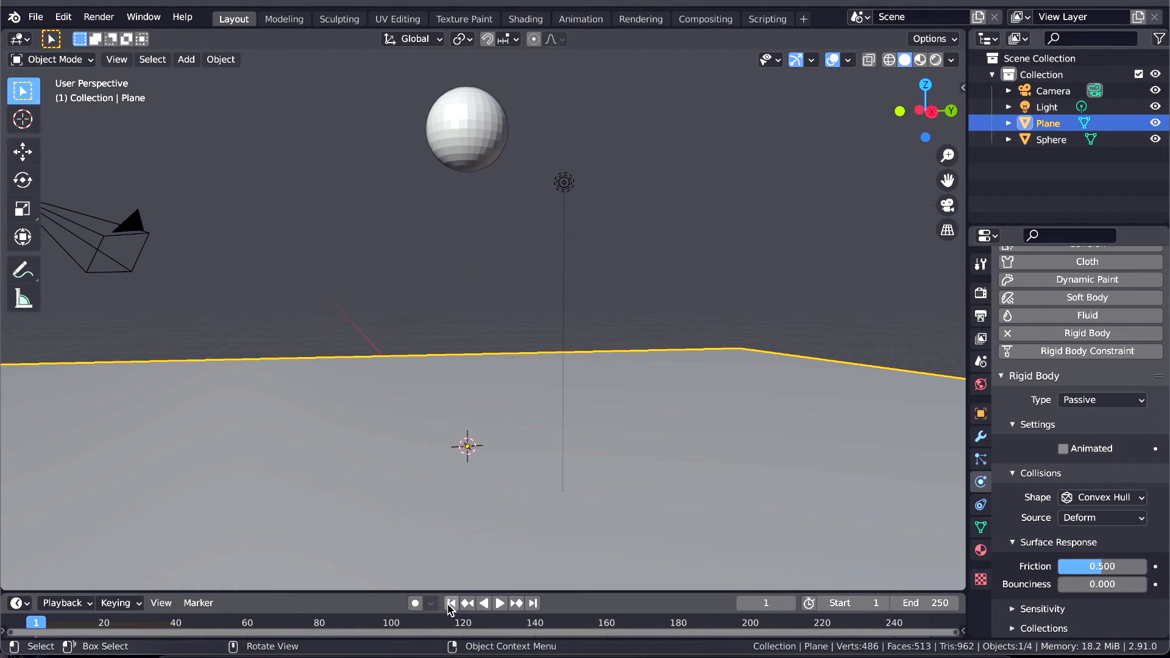
key(space)
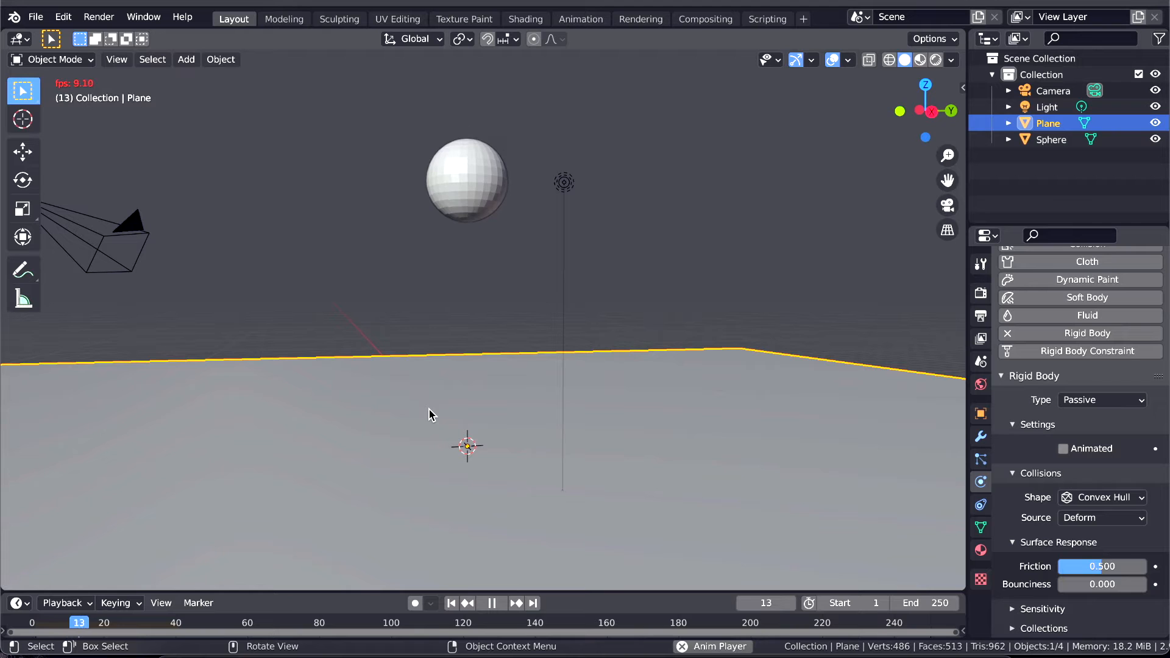
key(space)
click(452, 604)
Step: Set the sphere's rigid body Bounciness to 0.5
click(481, 97)
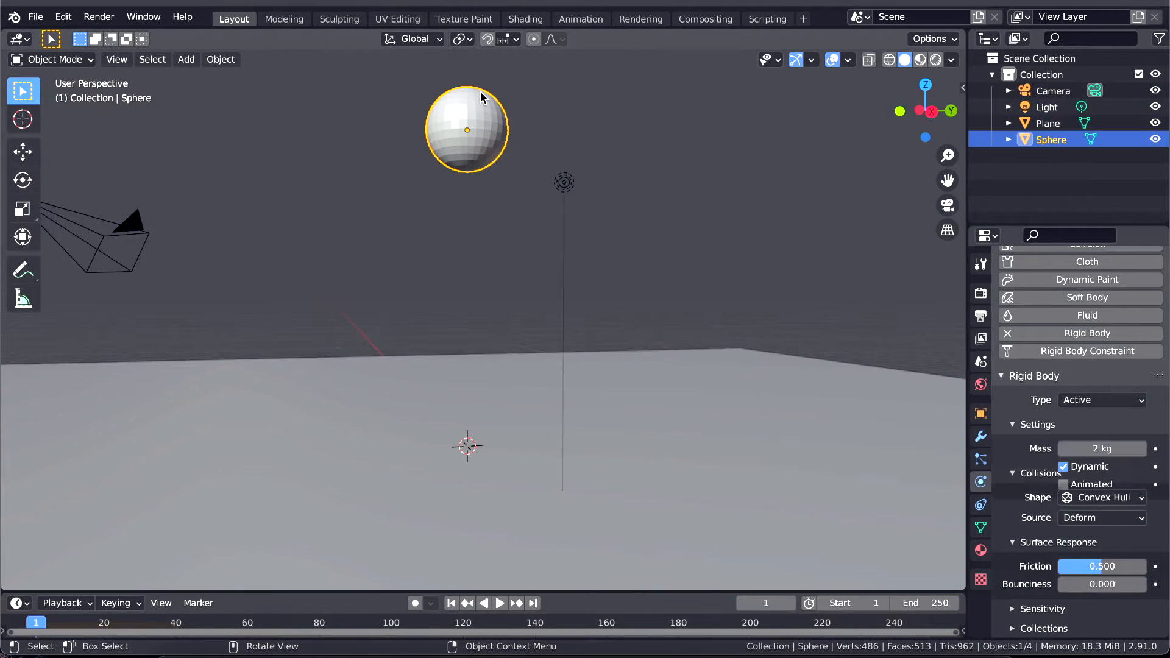
click(1115, 621)
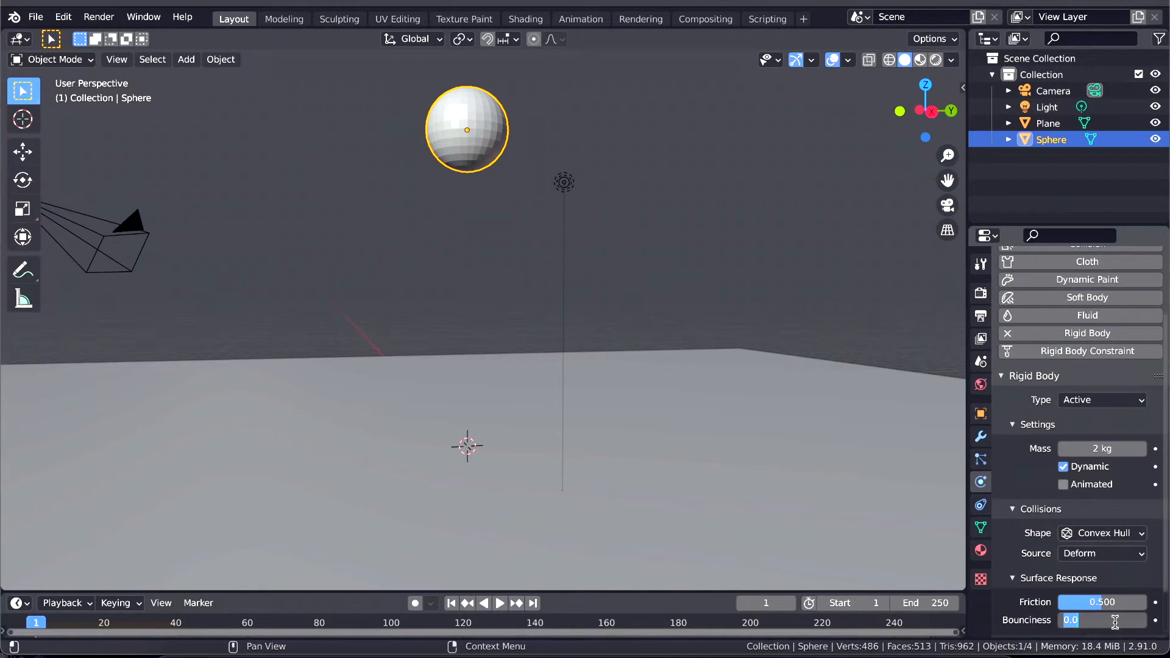
text(1)
key(Return)
click(1115, 620)
text(.5)
key(Return)
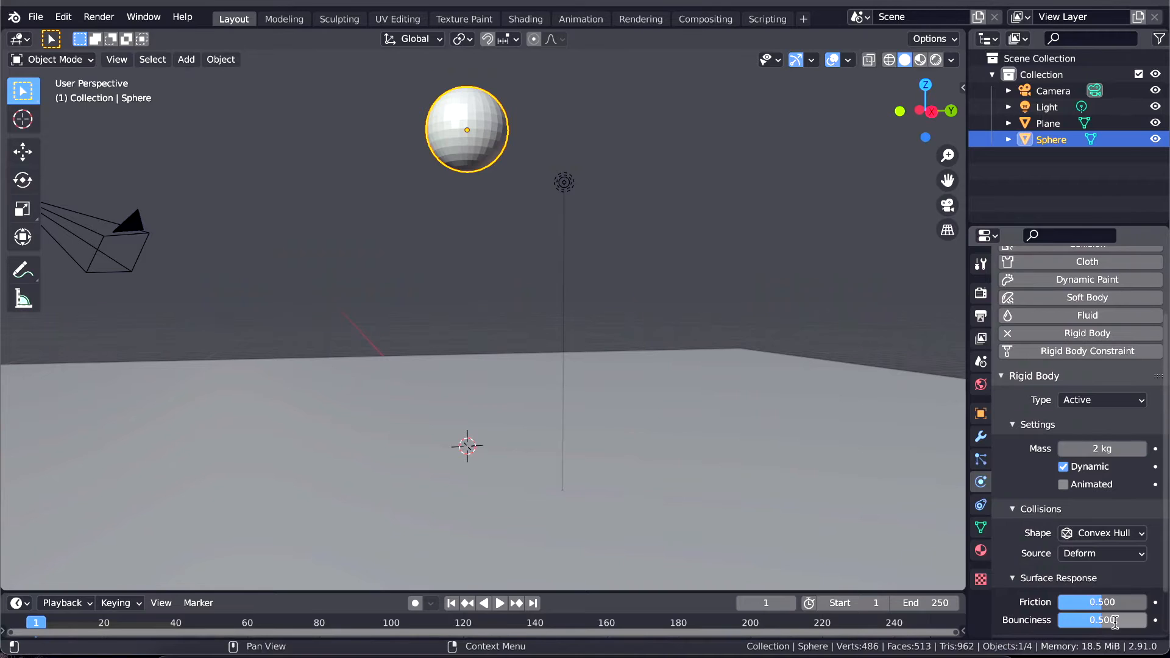
Step: Play the simulation to check the landing with Bounciness on the sphere only, return to frame 1, and inspect the plane's settings
key(space)
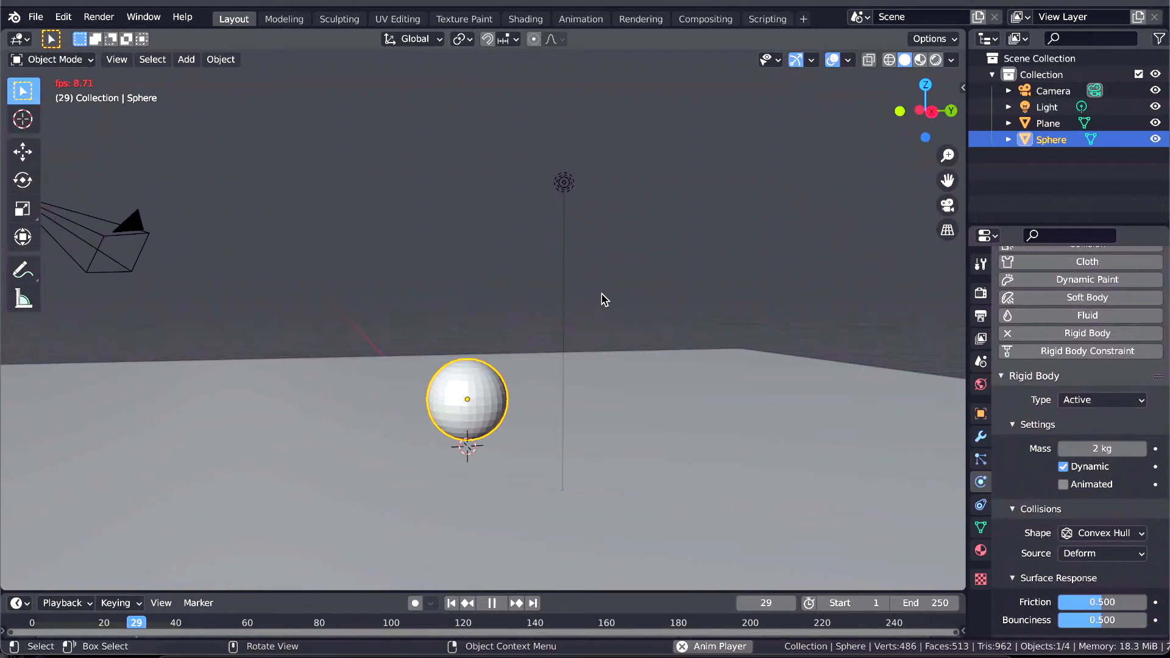
key(space)
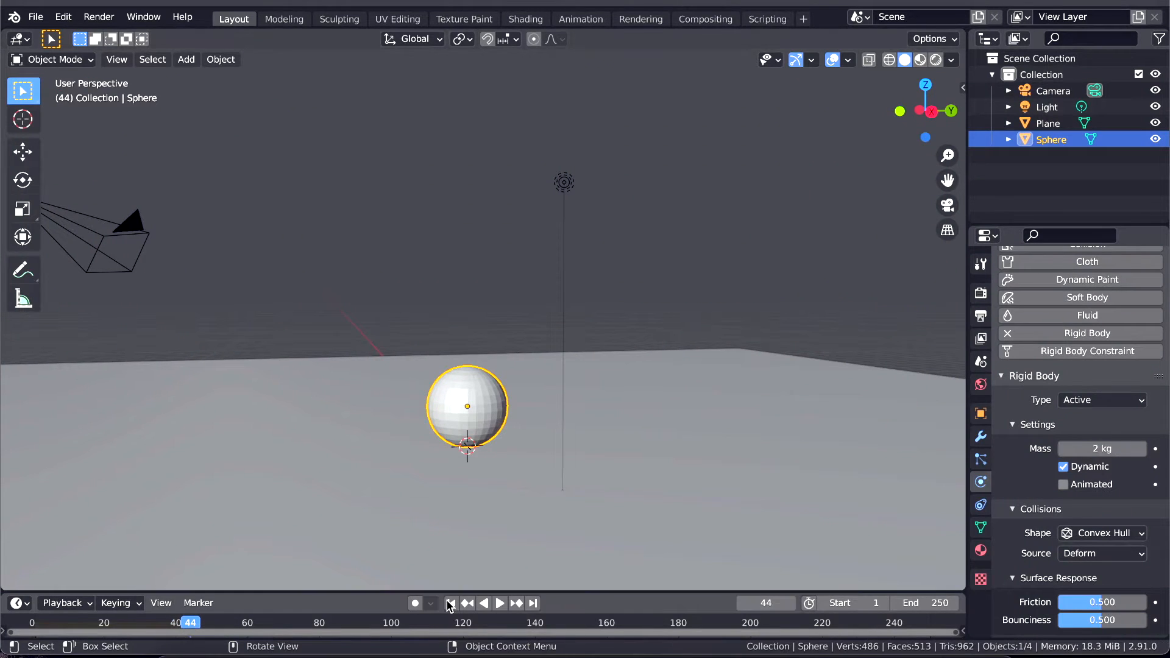
click(451, 604)
click(626, 447)
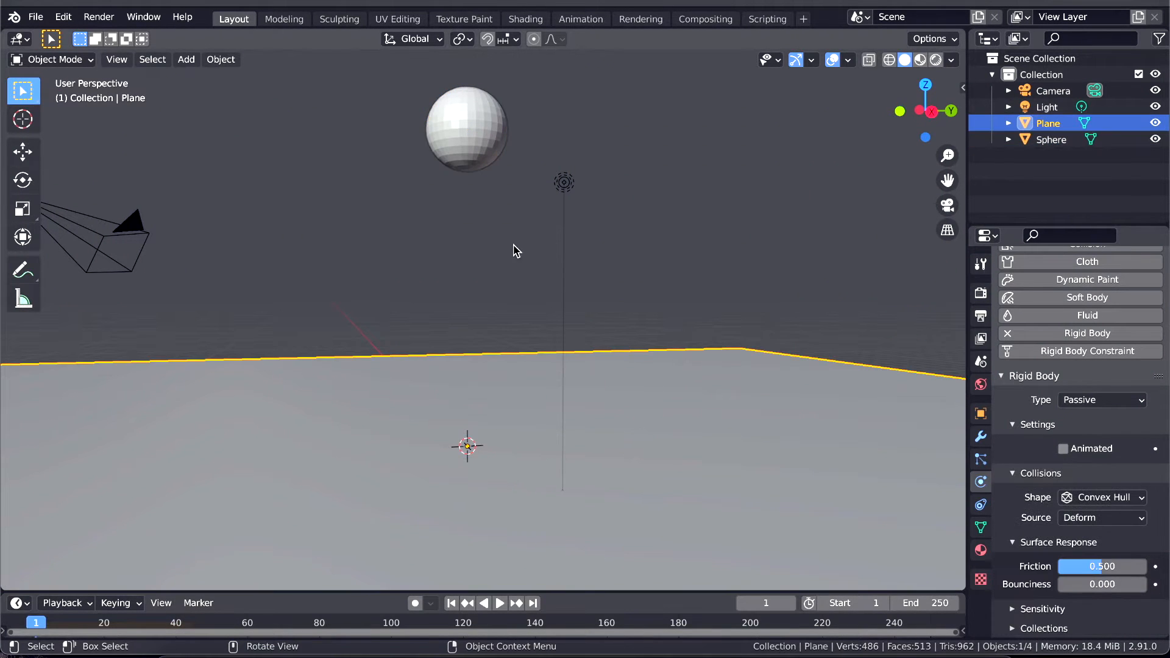
Step: Set the sphere's rigid body Bounciness back to 0
click(463, 128)
double_click(1082, 620)
text(0.5)
key(Return)
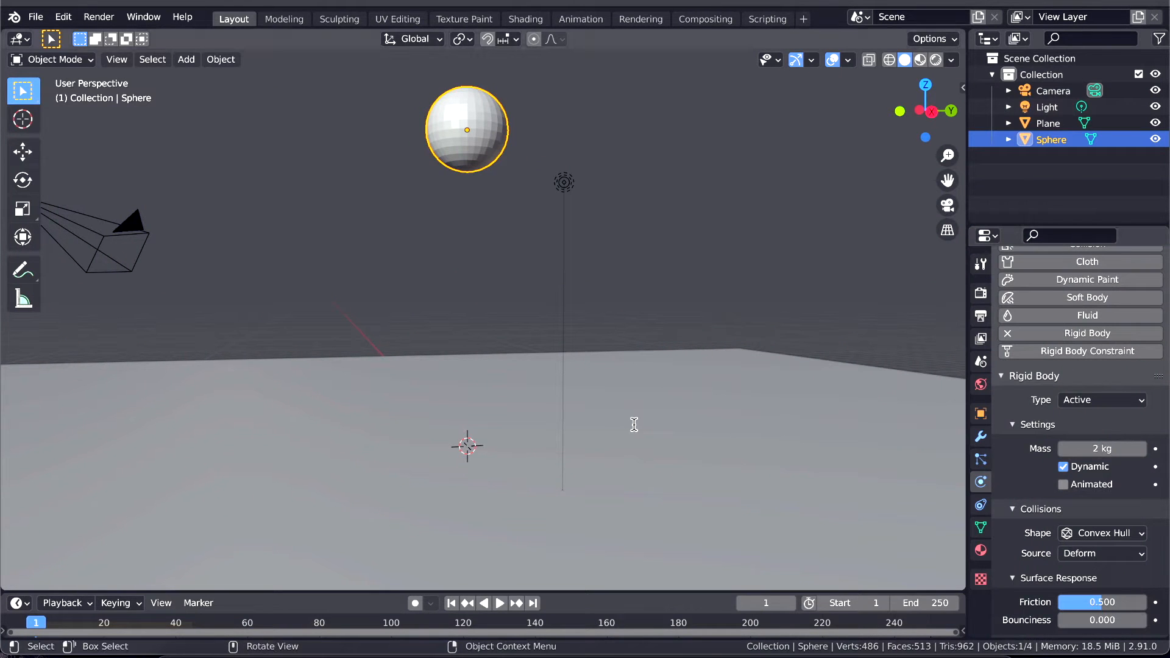
Step: Set the plane's rigid body Bounciness to 0.5
click(649, 445)
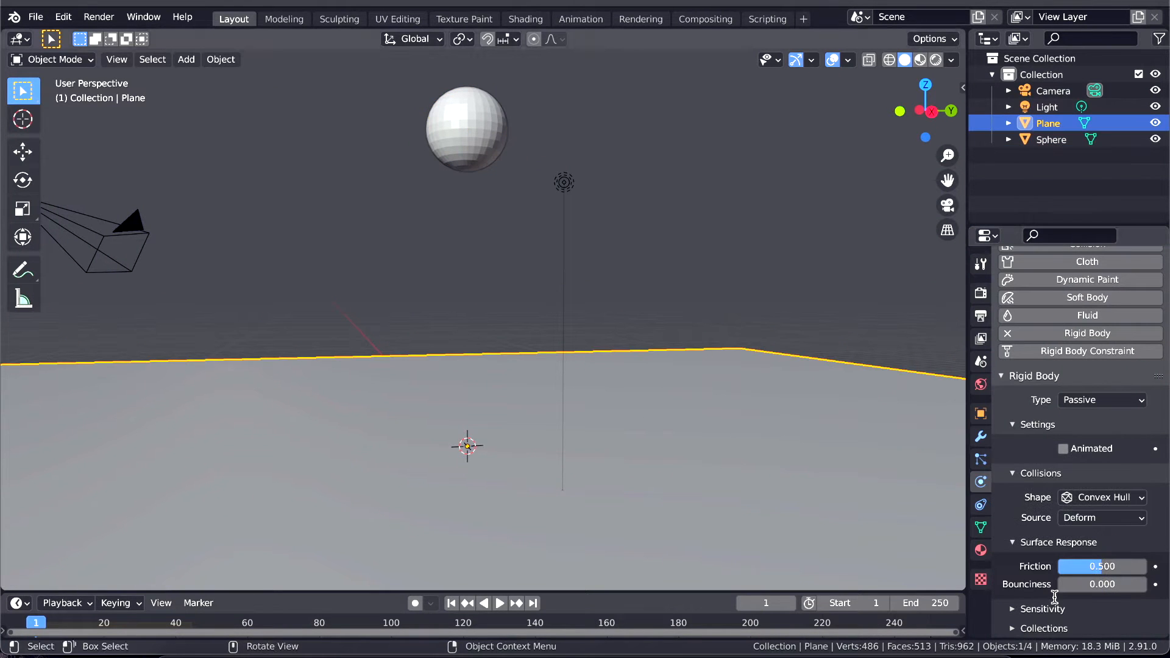
double_click(1112, 585)
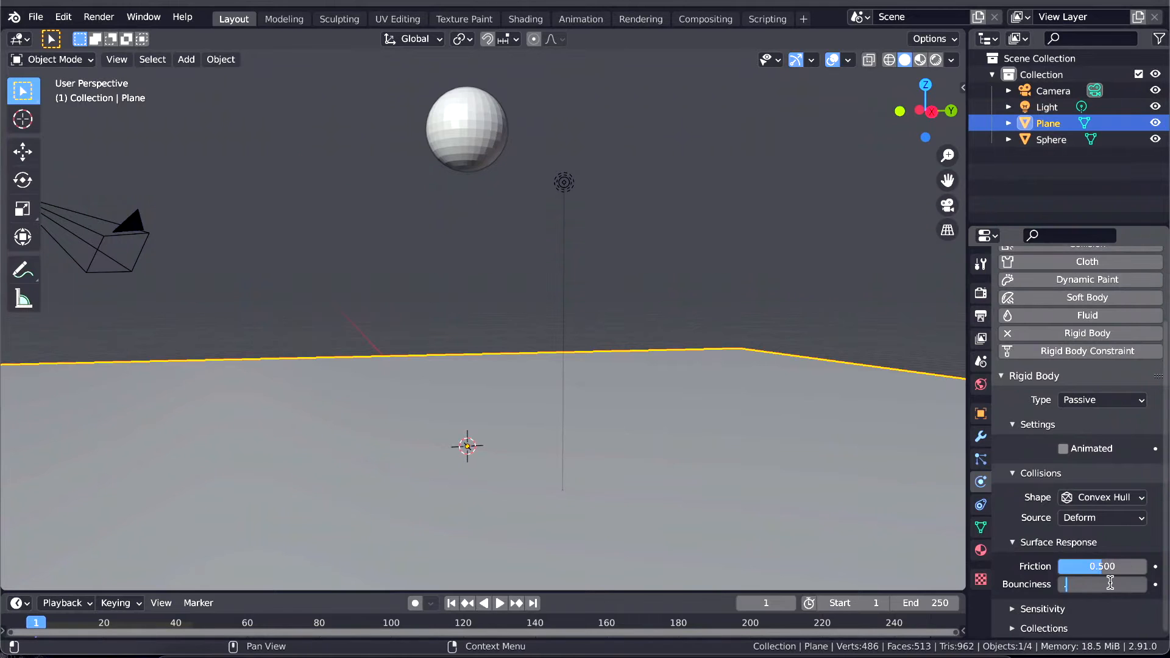
text(.5)
key(Return)
Step: Play the simulation to check the landing with Bounciness on the plane only, and return to frame 1
key(space)
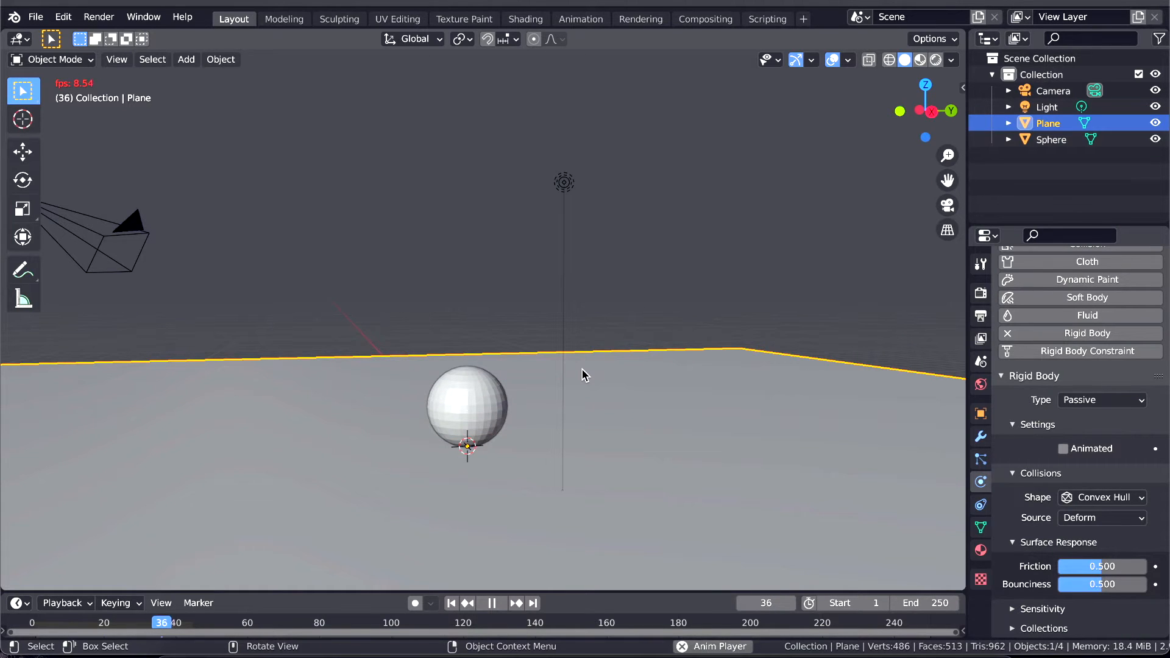
key(space)
click(451, 603)
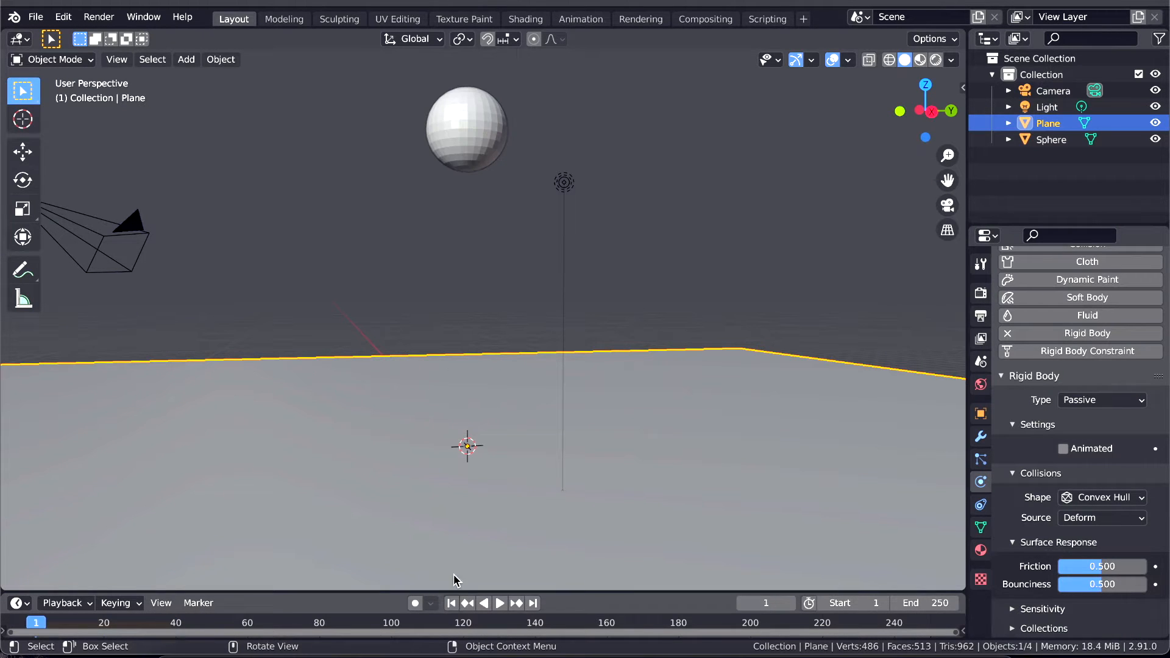
Step: Set the sphere's Bounciness to 0.5 to match the plane
click(474, 135)
click(1095, 617)
text(.5)
key(Return)
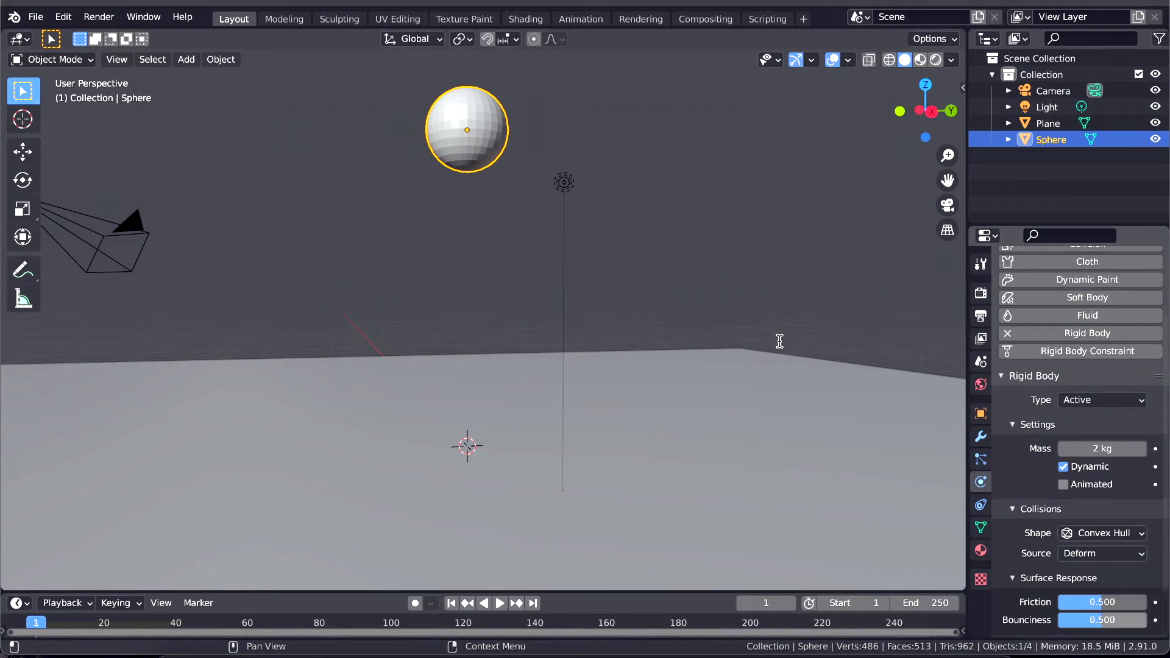
Step: Play the simulation to check the sphere's bounce with Bounciness on both objects, and return to frame 1
key(space)
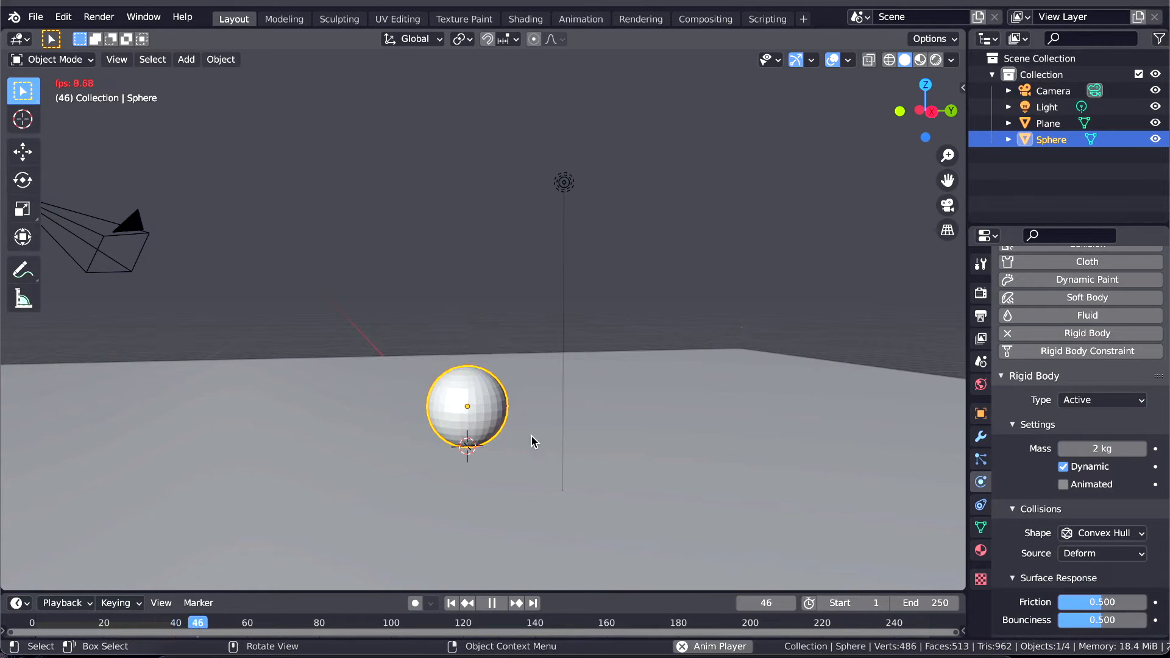
key(space)
click(451, 603)
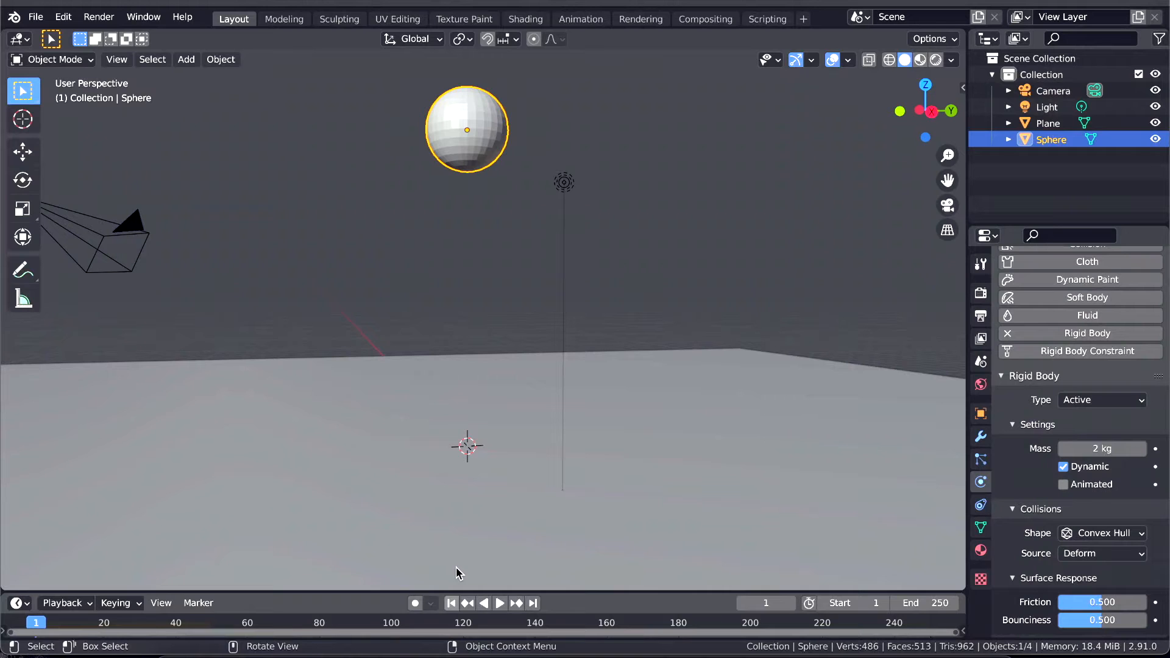
Step: Examine the Bounciness settings of the plane and of the sphere in turn
key(alt+a)
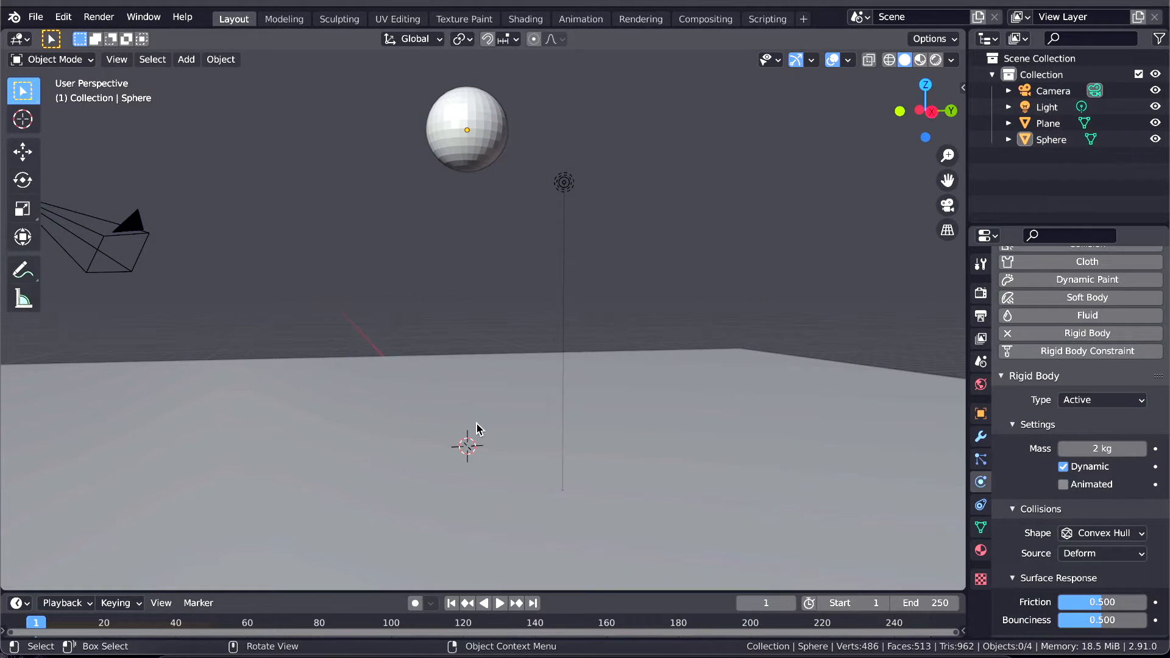
click(421, 430)
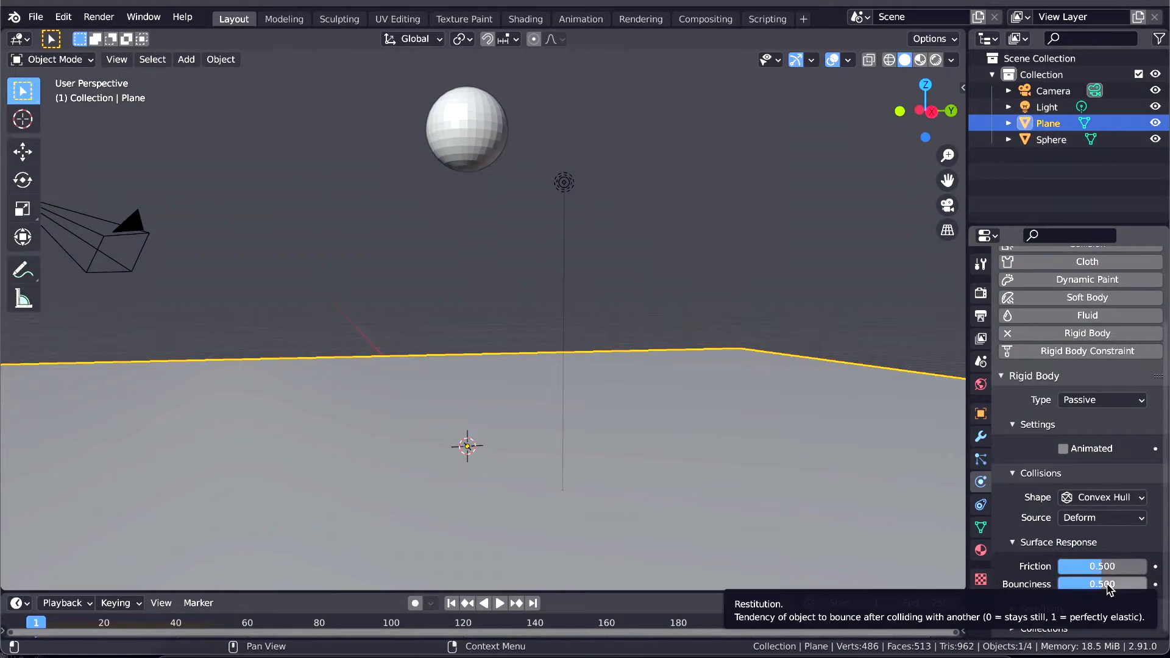
click(459, 132)
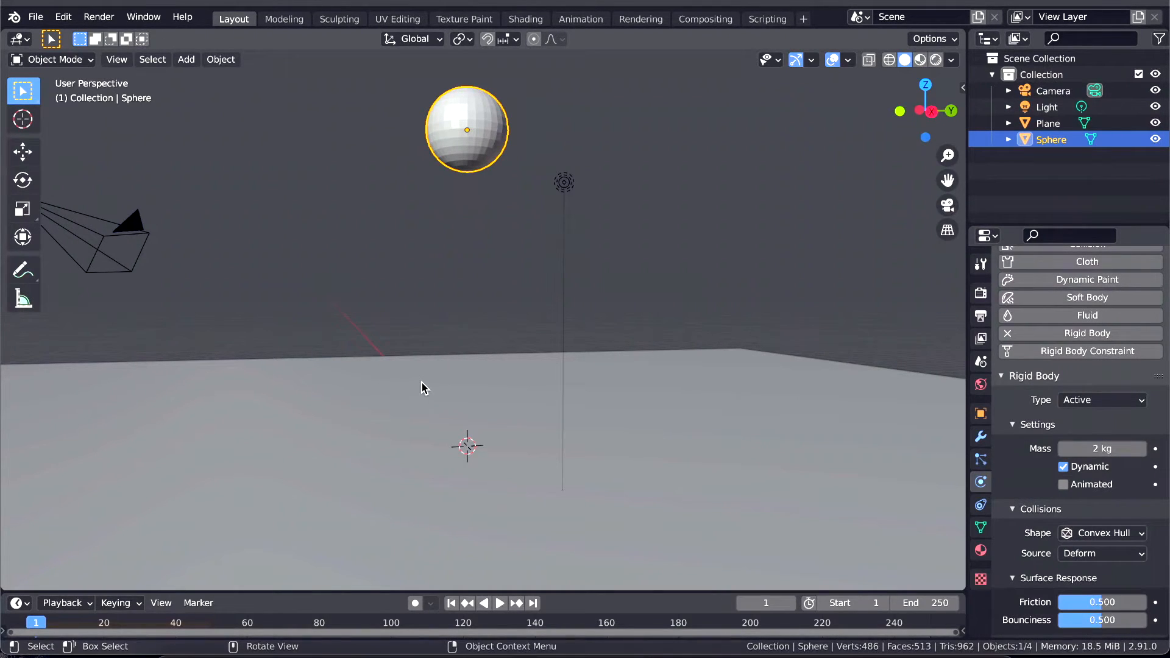
Step: Set the plane's Bounciness to 0.1 and play the simulation to check the sphere's landing
click(443, 415)
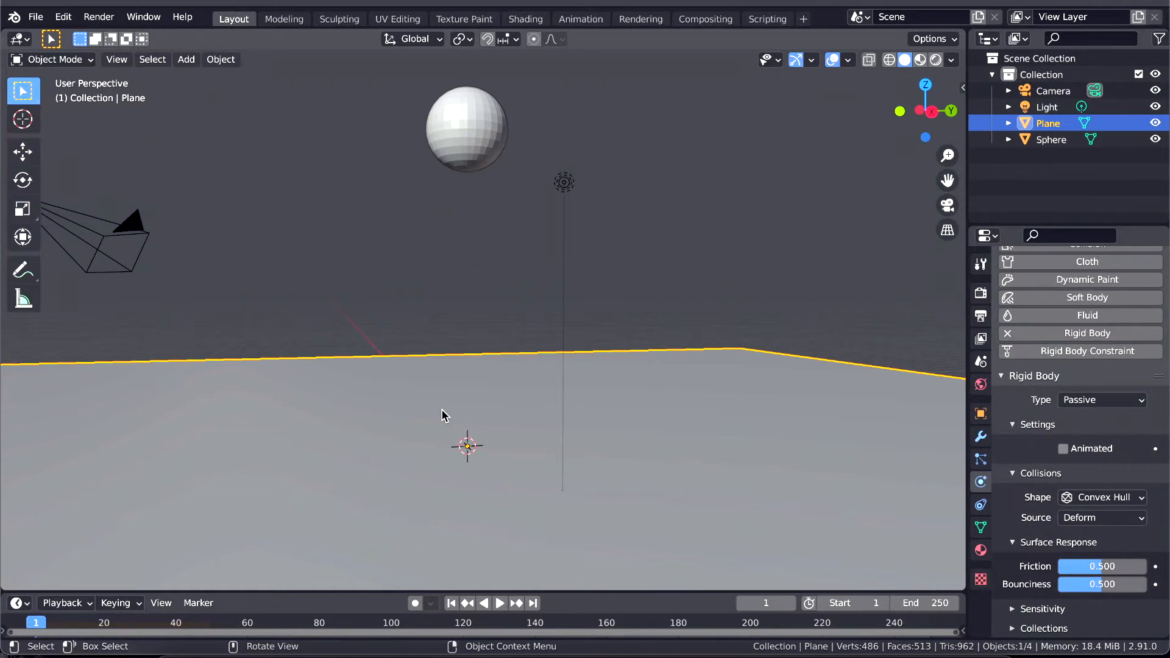
click(1094, 585)
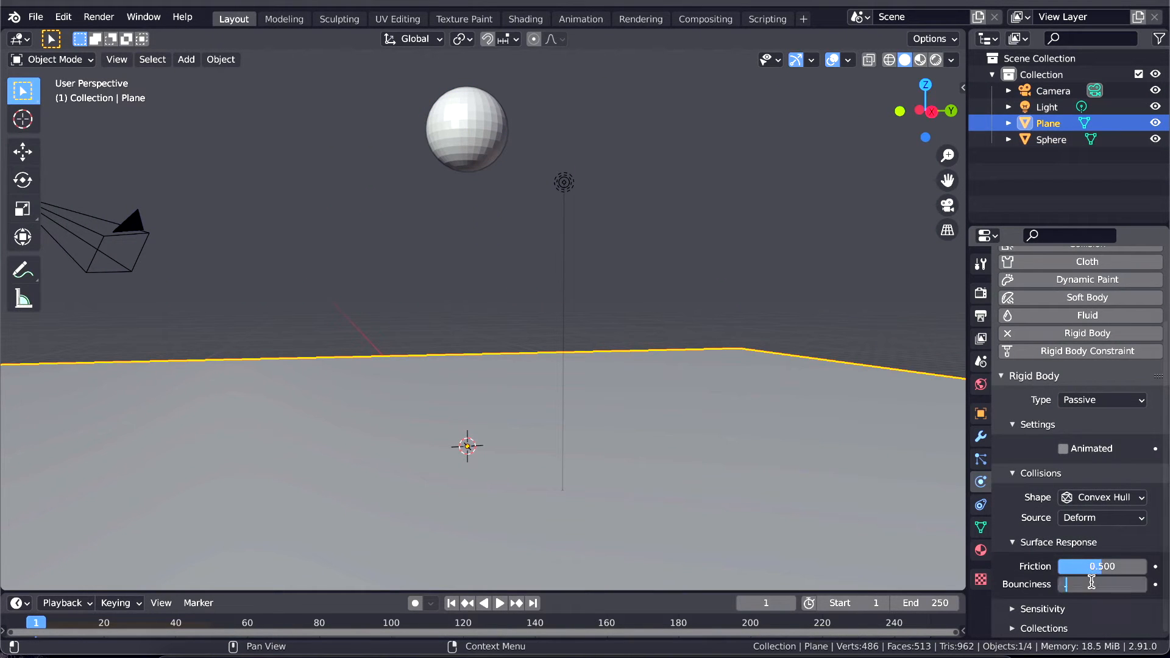
text(.1)
key(Return)
key(space)
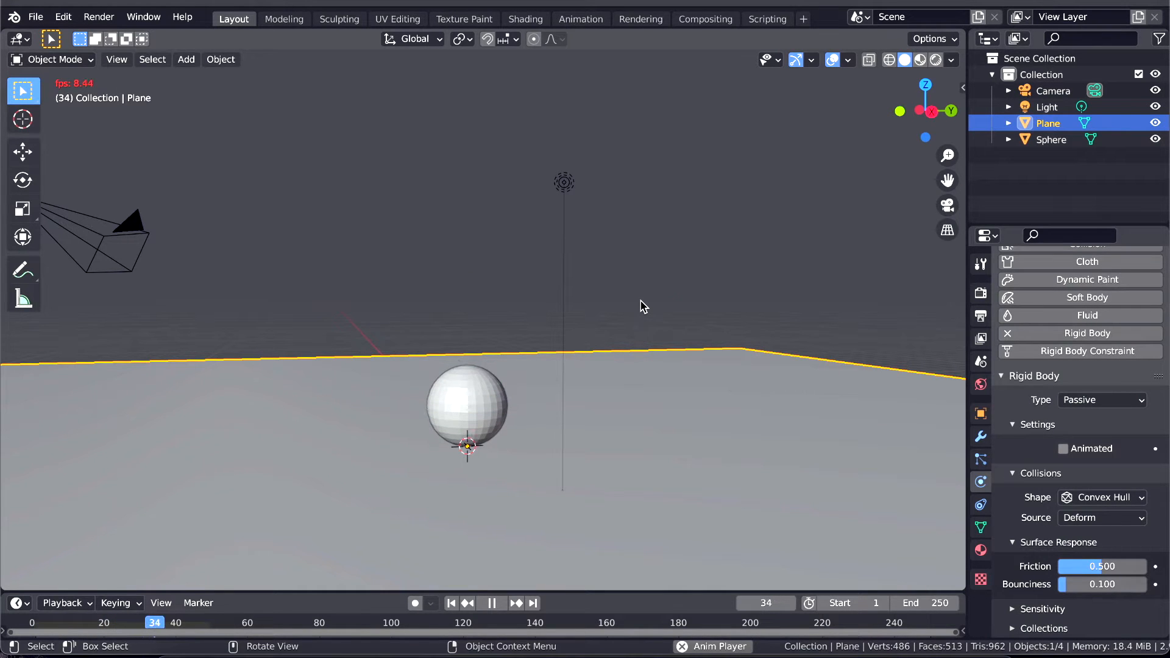
key(space)
Step: Set the plane's Bounciness back to 0.5 and return to frame 1
click(1083, 585)
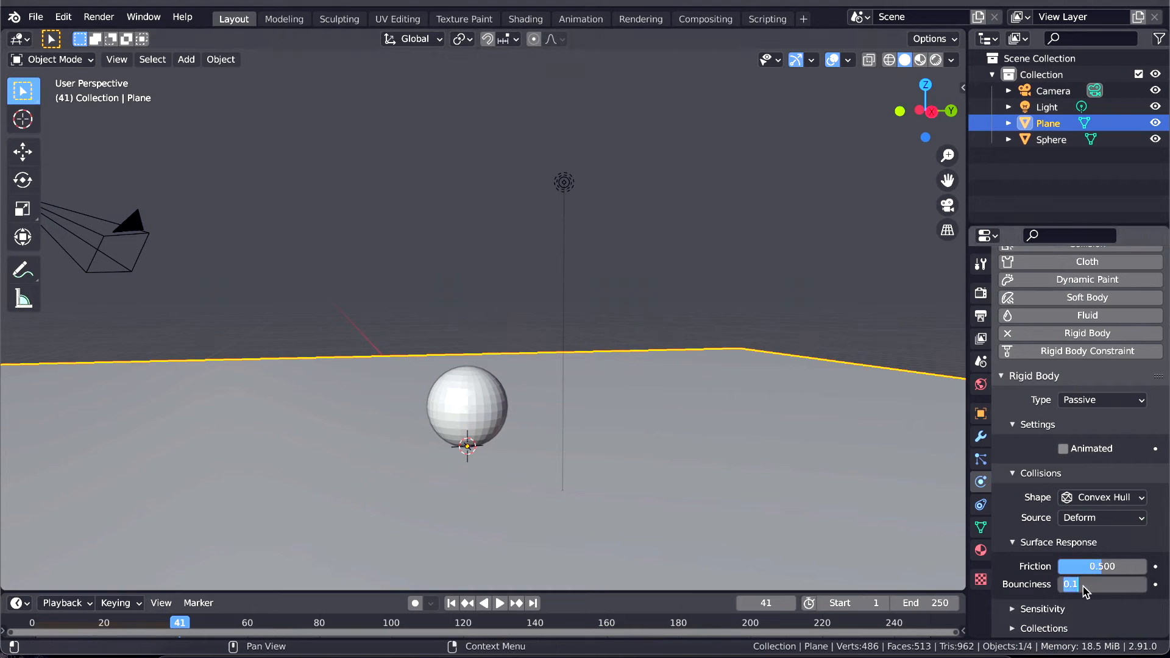
text(0.5)
key(Return)
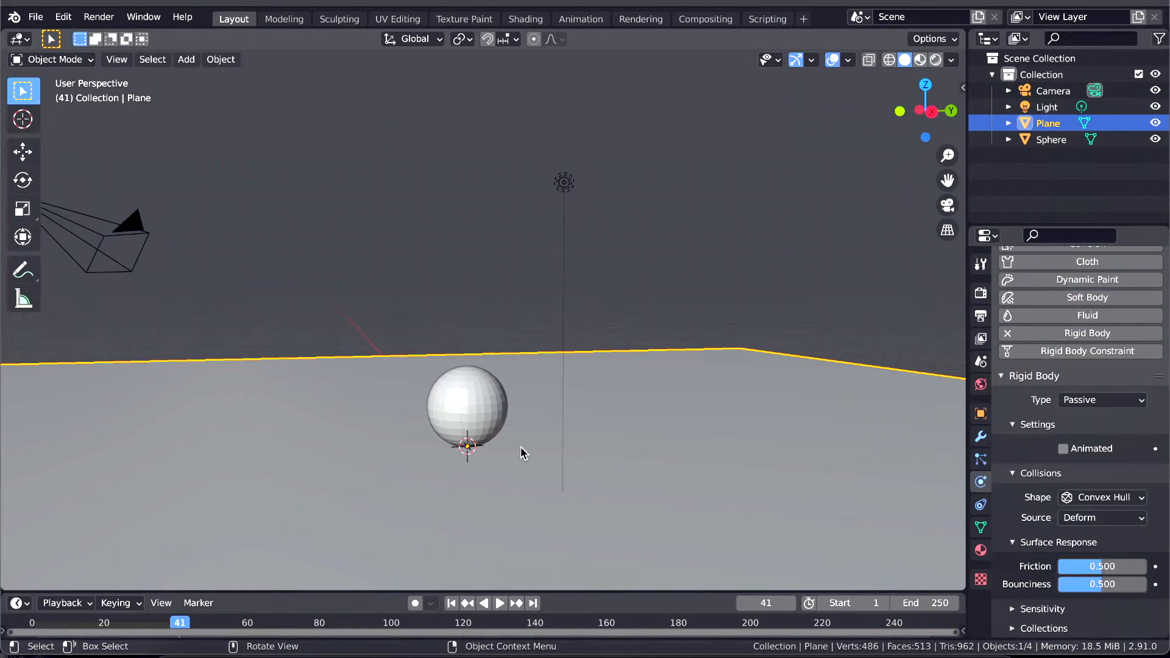
click(451, 604)
Step: Add a second UV sphere and move it beside the first sphere at about the same height above the plane
key(shift+a)
mouse_move(445, 327)
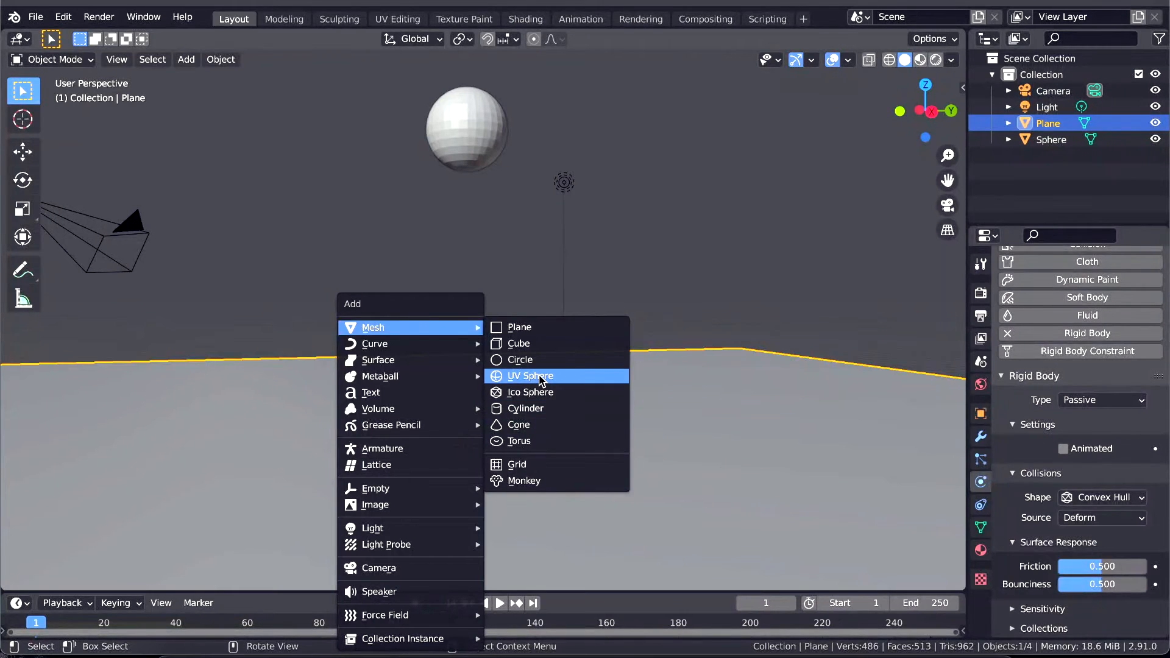
click(530, 376)
key(g)
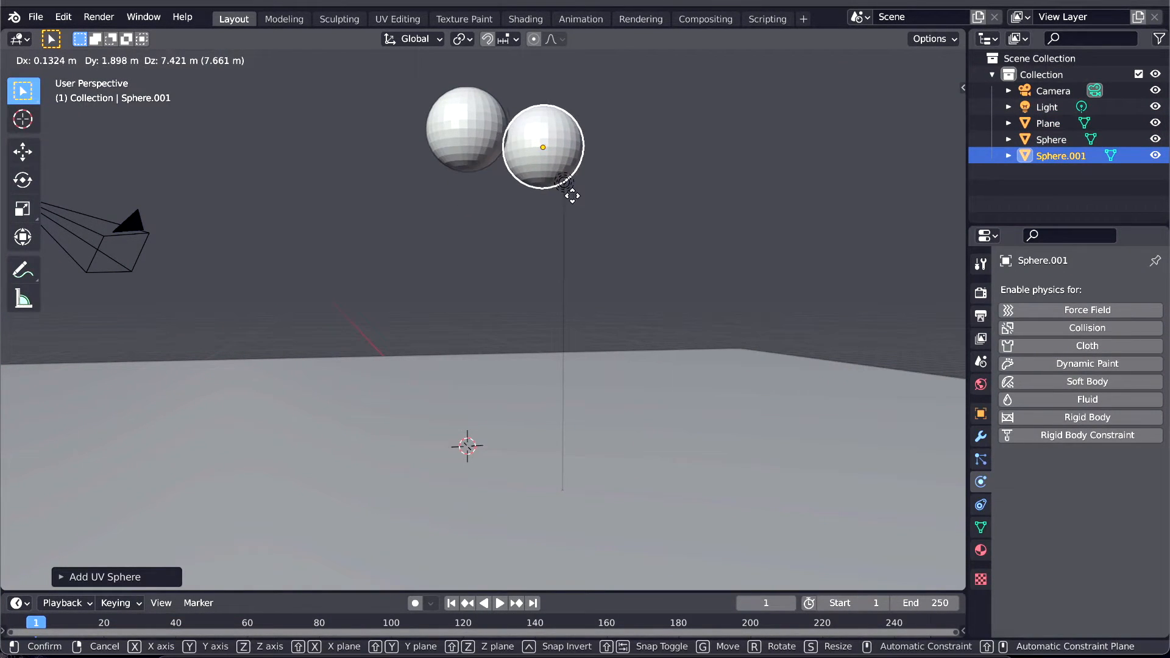
click(612, 183)
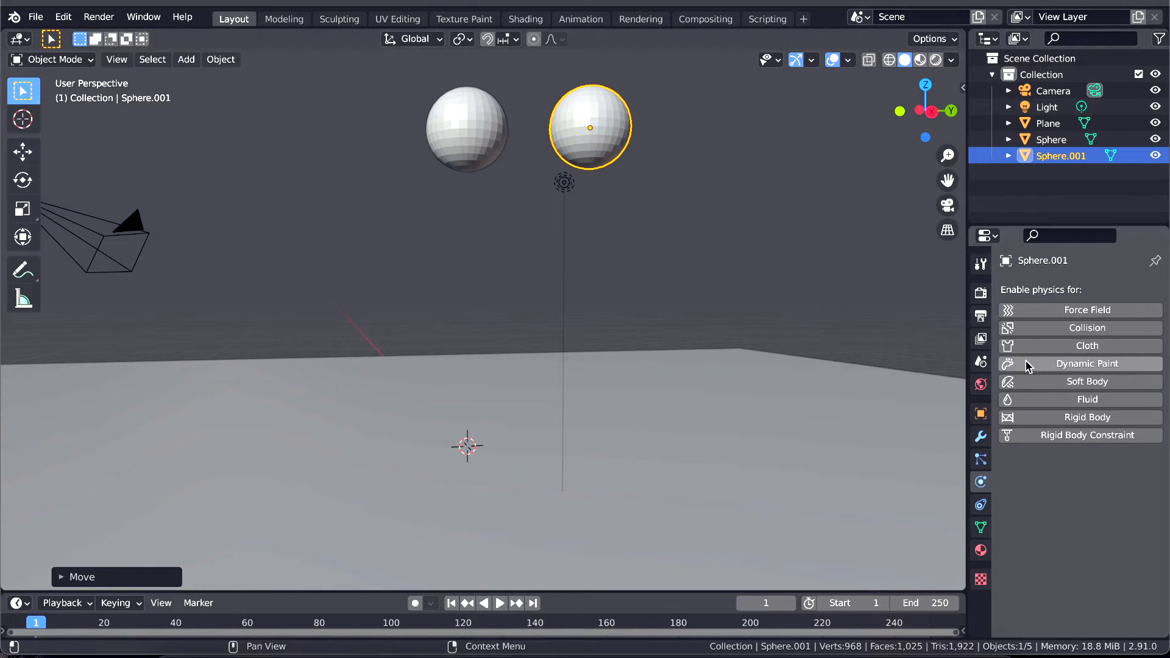
Step: Make the new sphere an active rigid body and set its Mass to 2 kg to match the first sphere
click(1054, 418)
scroll(1032, 527, down, 3)
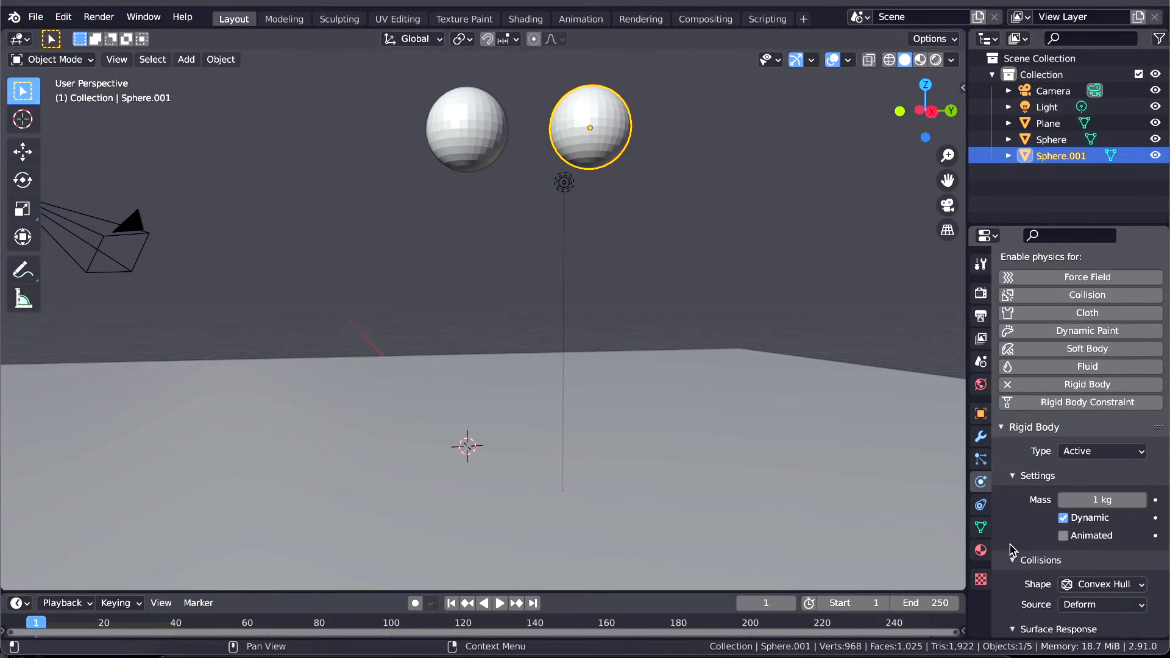
click(454, 126)
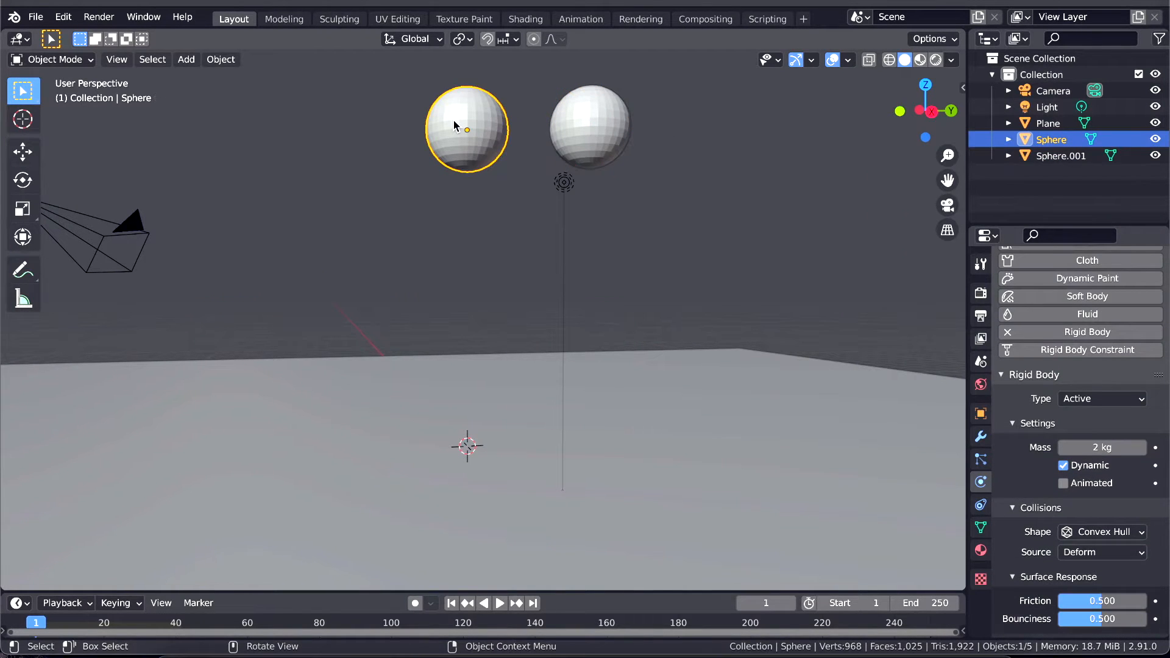
click(600, 140)
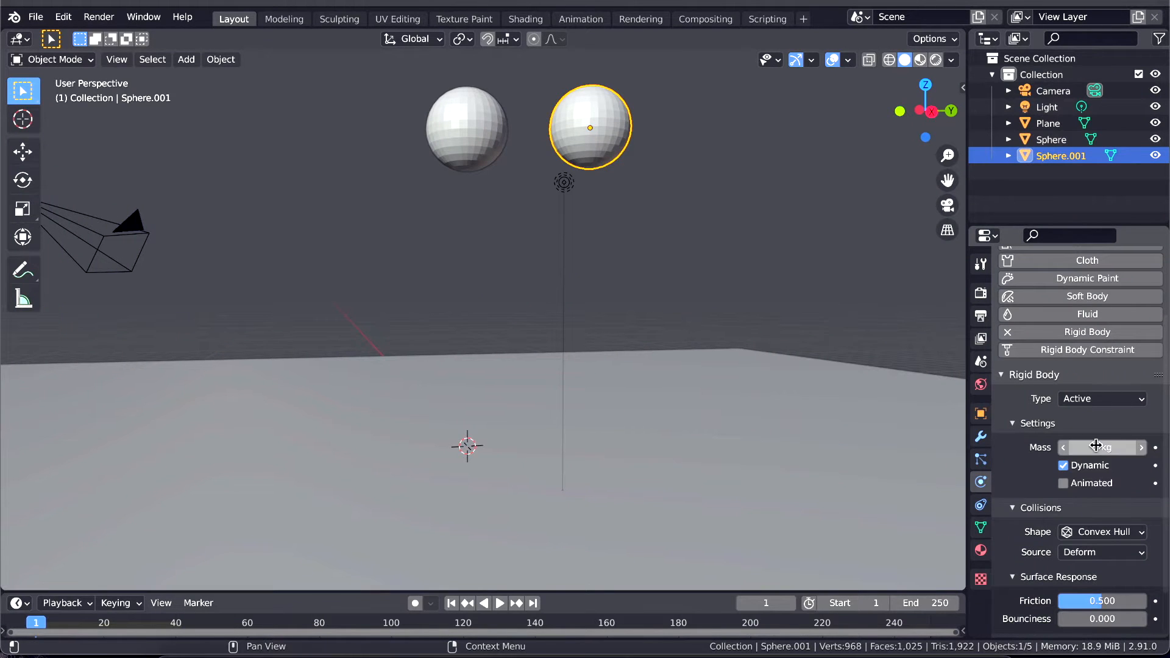
click(449, 128)
click(612, 136)
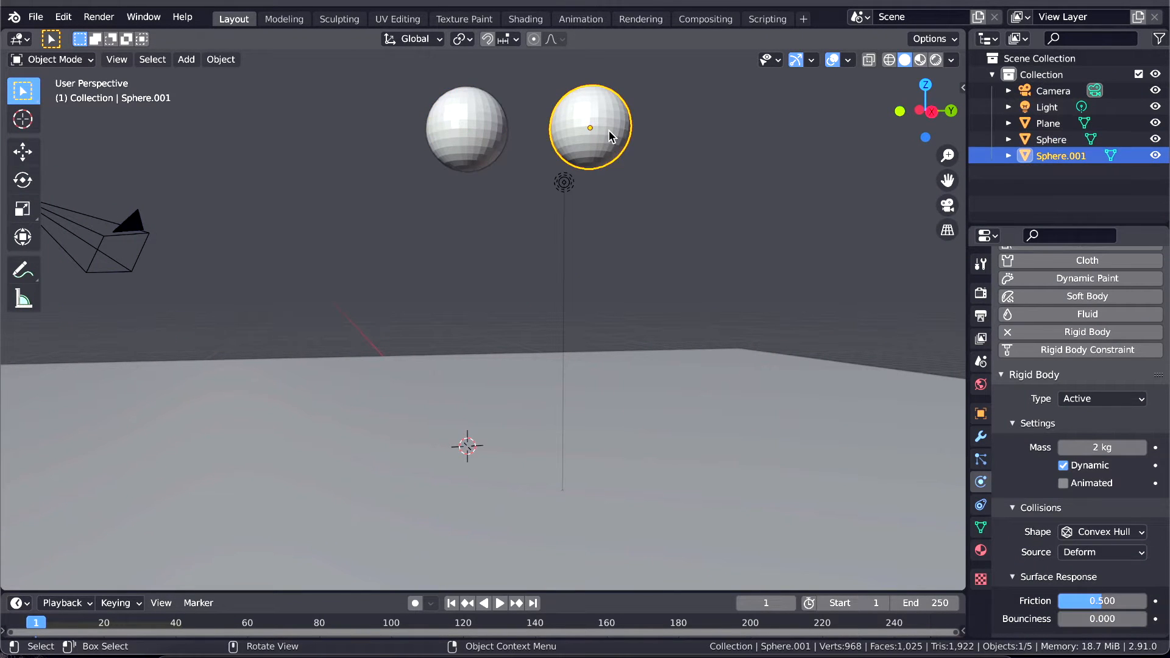
Step: Set the second sphere's Bounciness to 1 and review the Bounciness of the plane and both spheres
double_click(1114, 620)
text(0.00.5)
key(Return)
click(330, 460)
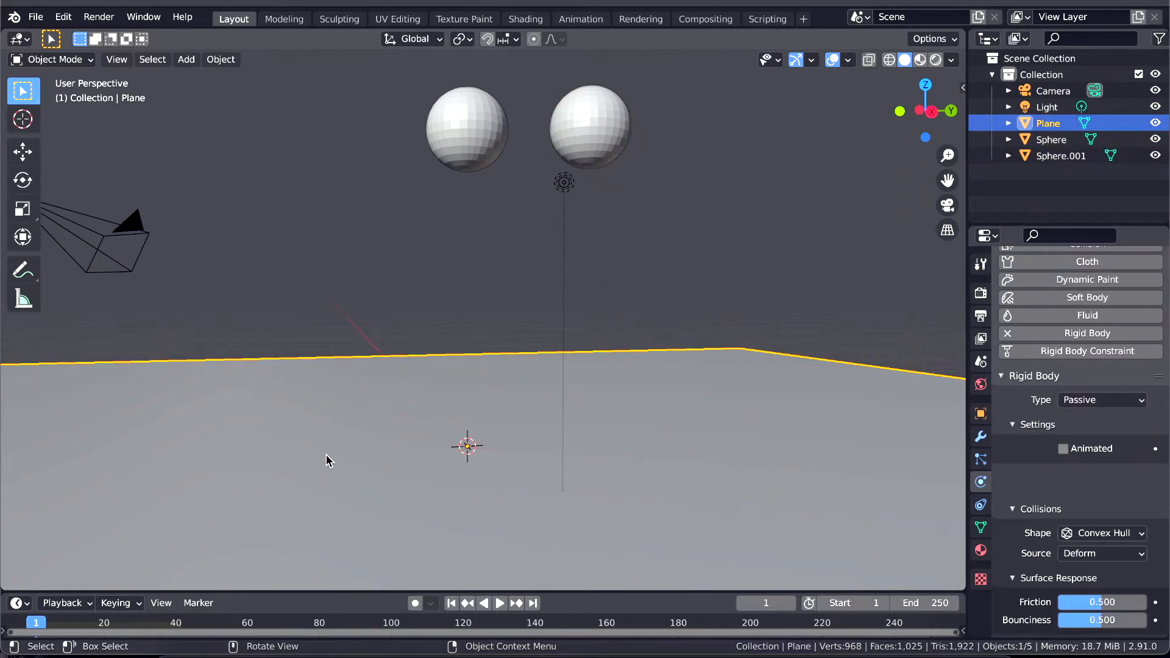
click(462, 128)
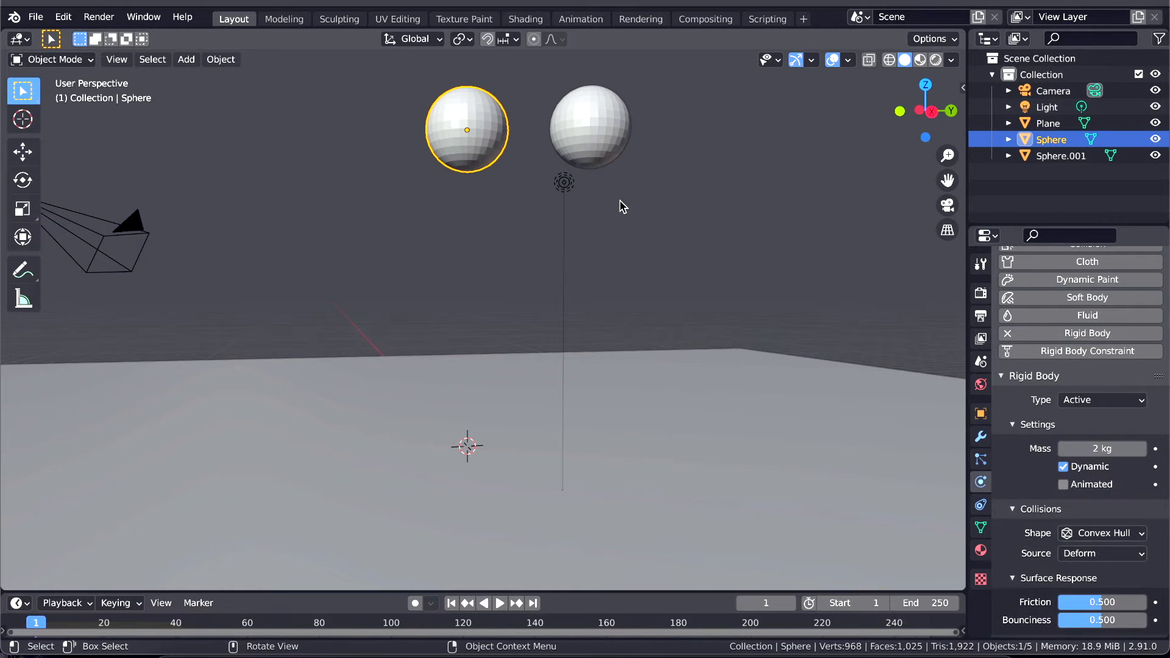
click(585, 138)
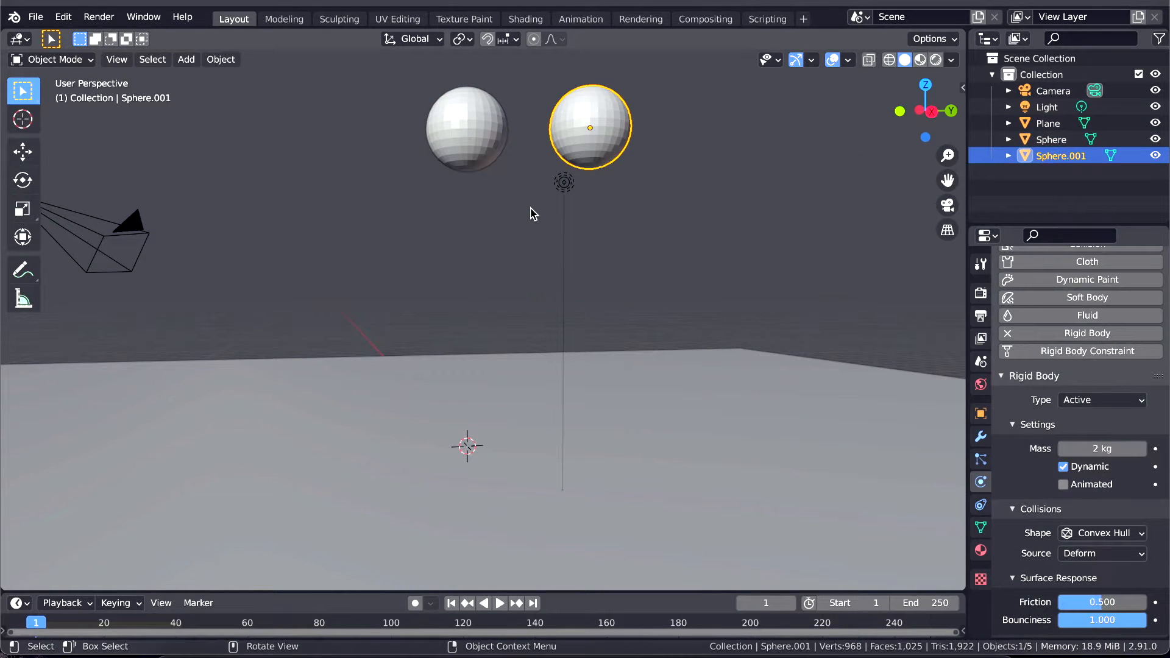
Step: Play the simulation with nothing selected to compare how the two spheres bounce, and stop it after the landing
key(space)
key(alt+a)
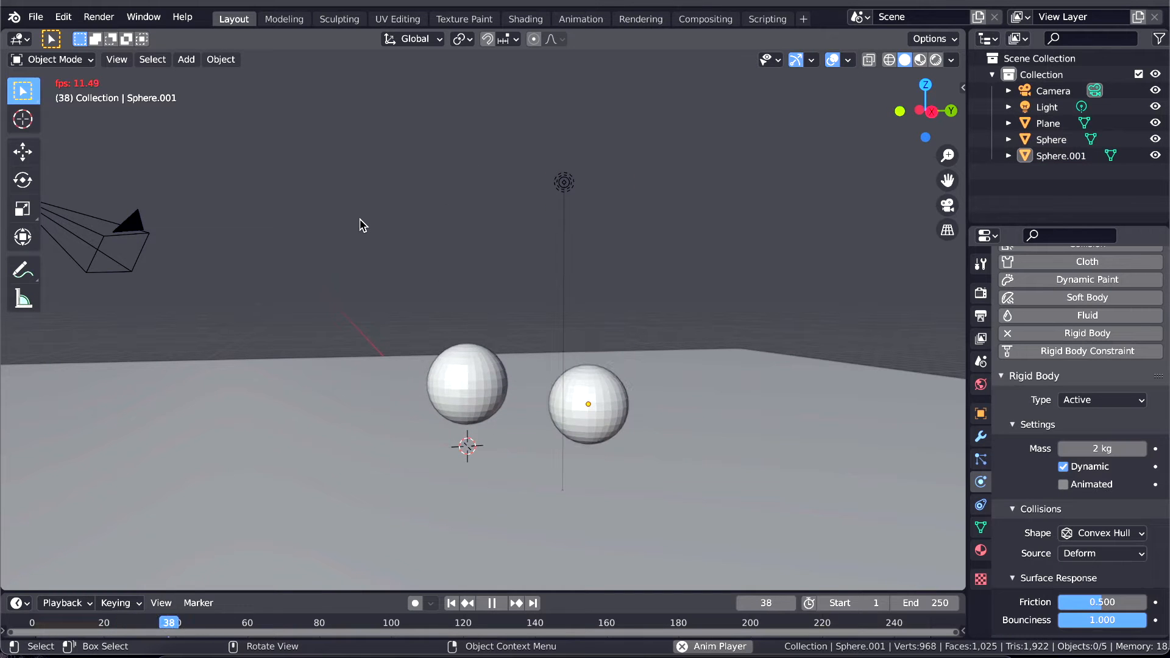
key(space)
Step: Set the plane's Bounciness to 1
click(581, 385)
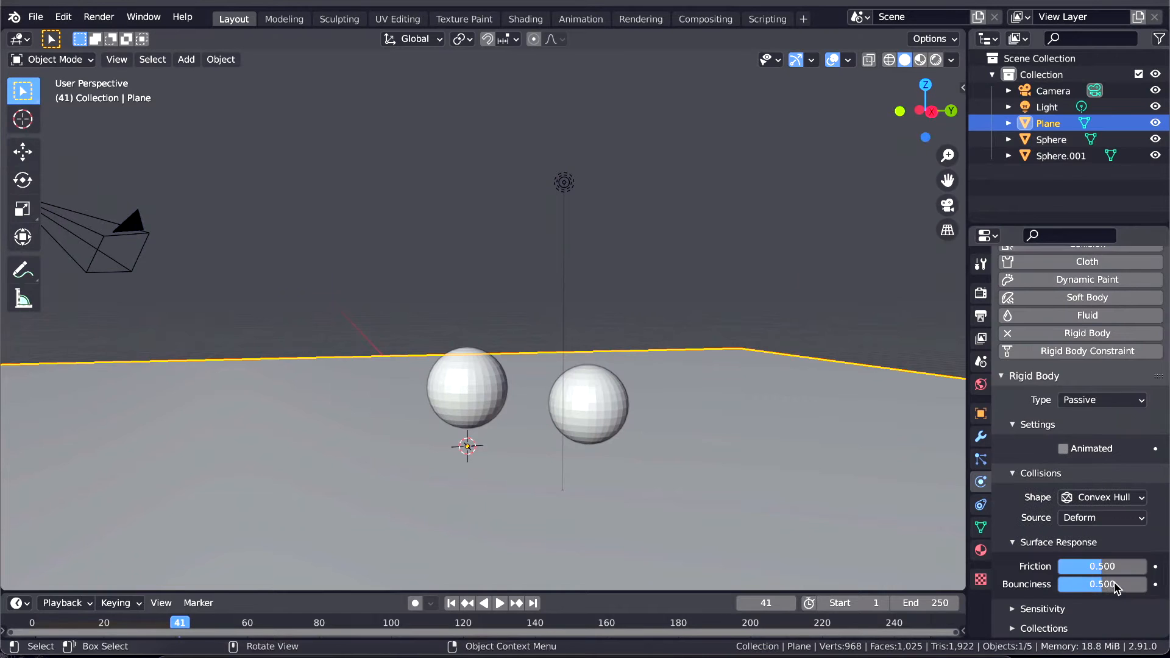
click(1114, 586)
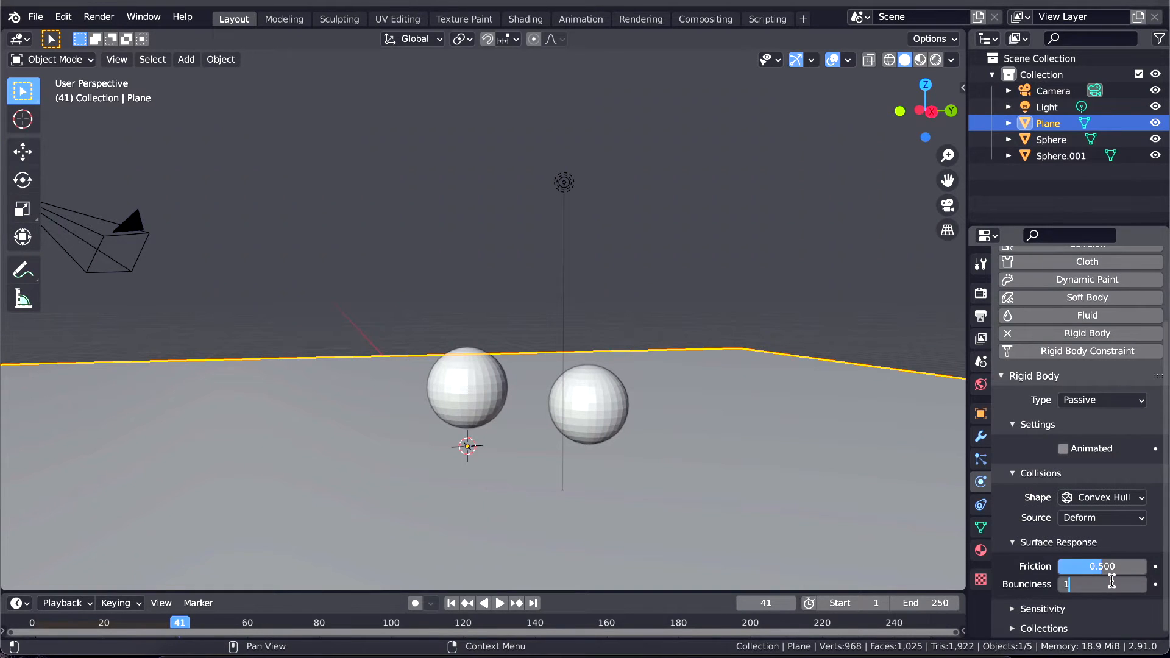
text(1)
key(Return)
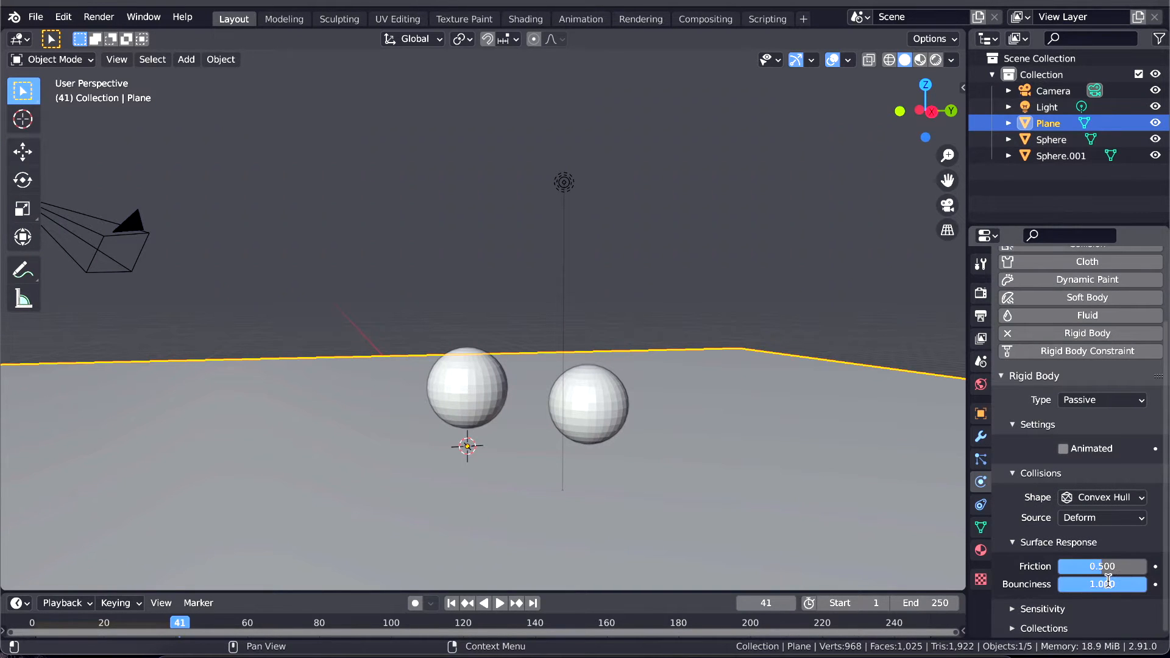
Step: Set the second sphere's Bounciness to 1 to match the plane
click(596, 402)
click(1093, 621)
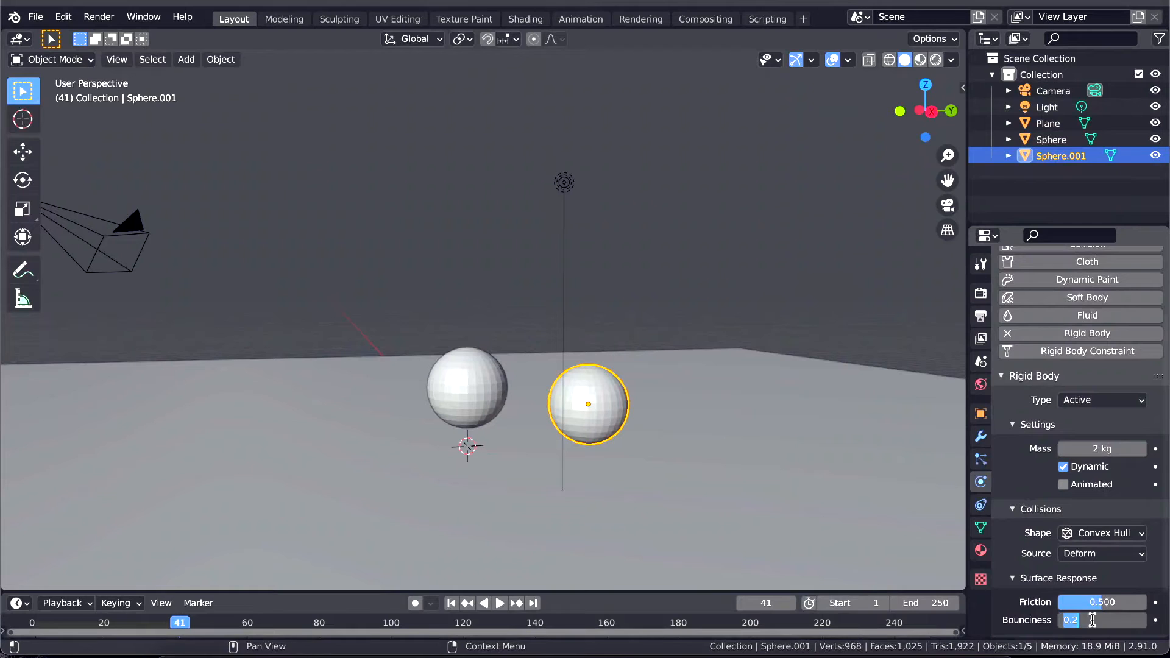
text(1)
key(Return)
Step: Play the simulation from frame 1 to compare both spheres' bounces on the fully bouncy plane, and return to frame 1
click(452, 604)
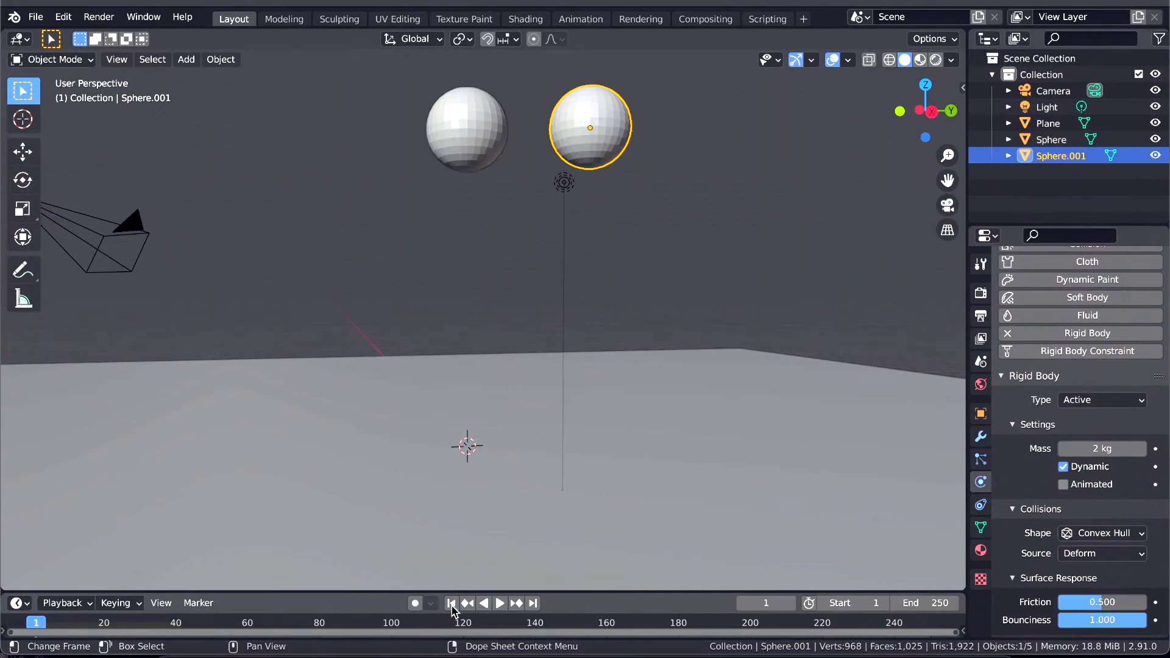
key(space)
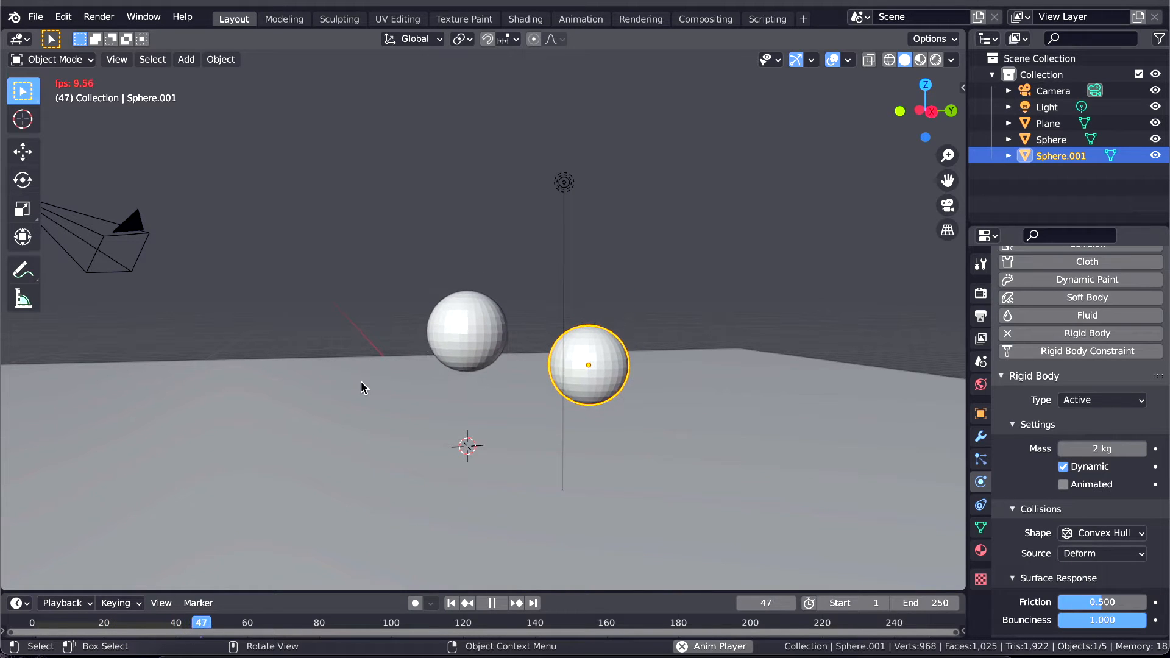
click(454, 604)
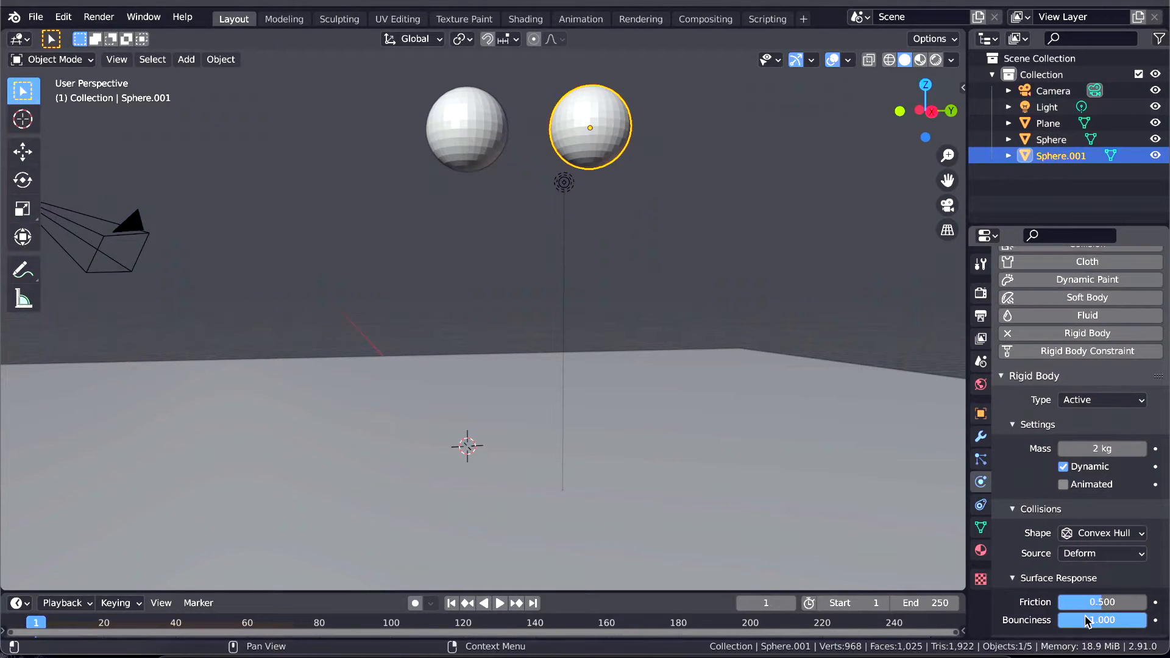
Step: Set the plane's Bounciness to 1.5
click(622, 502)
double_click(1102, 585)
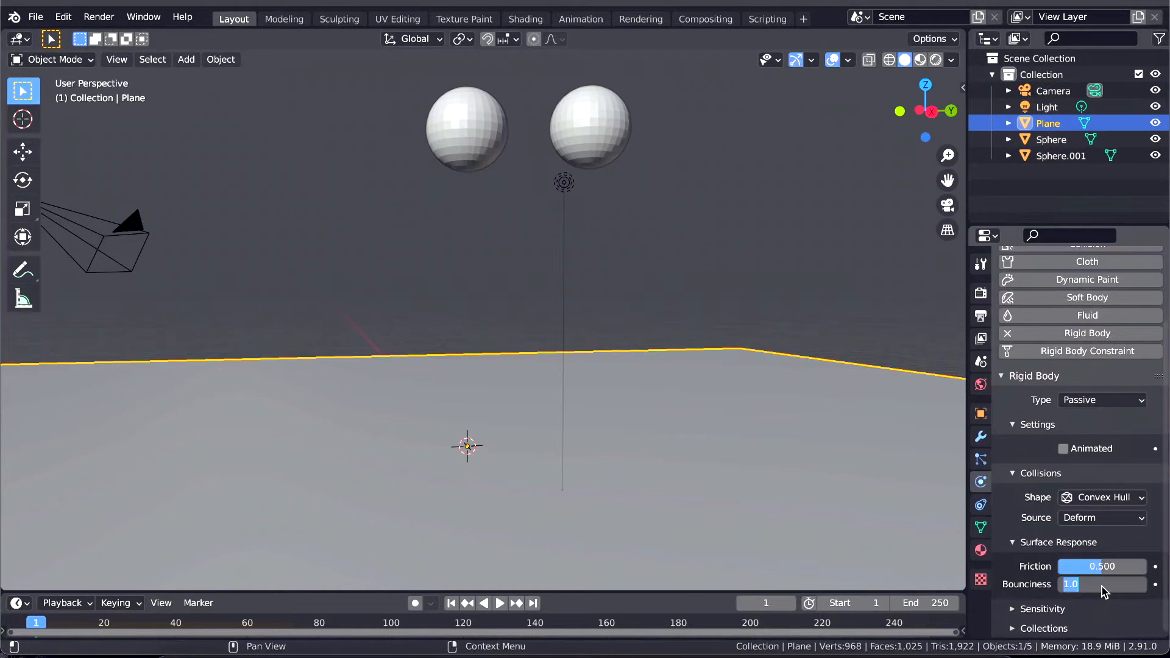
key(Return)
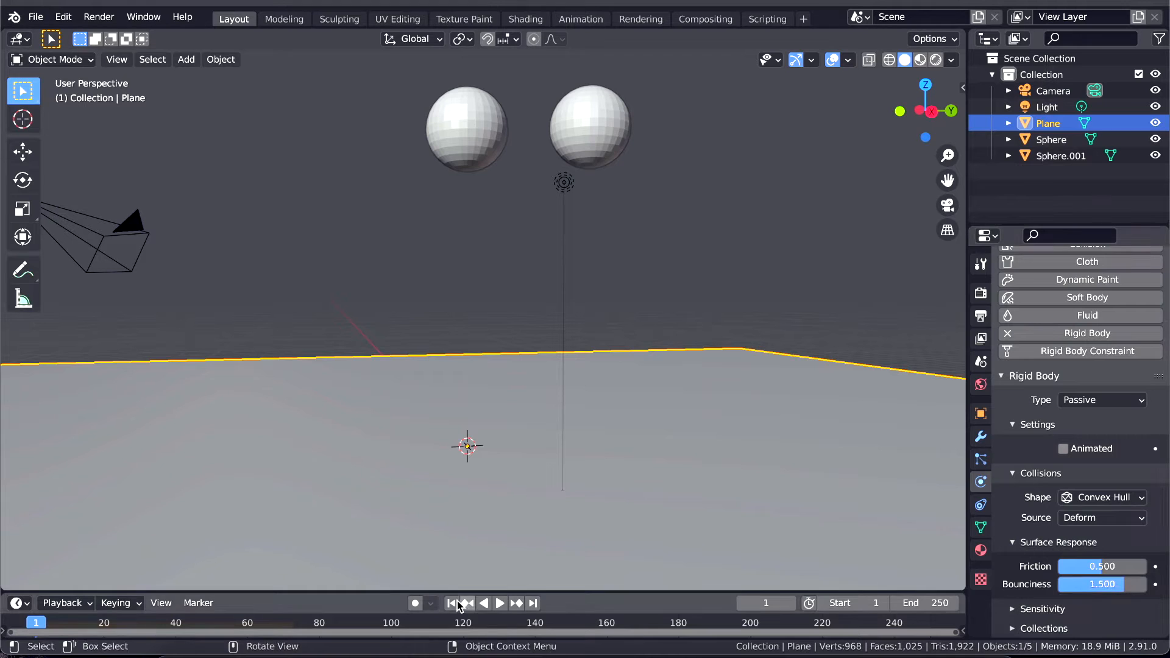
Step: Play the simulation to watch the two spheres bounce, stop it, and check the second sphere's Bounciness
key(space)
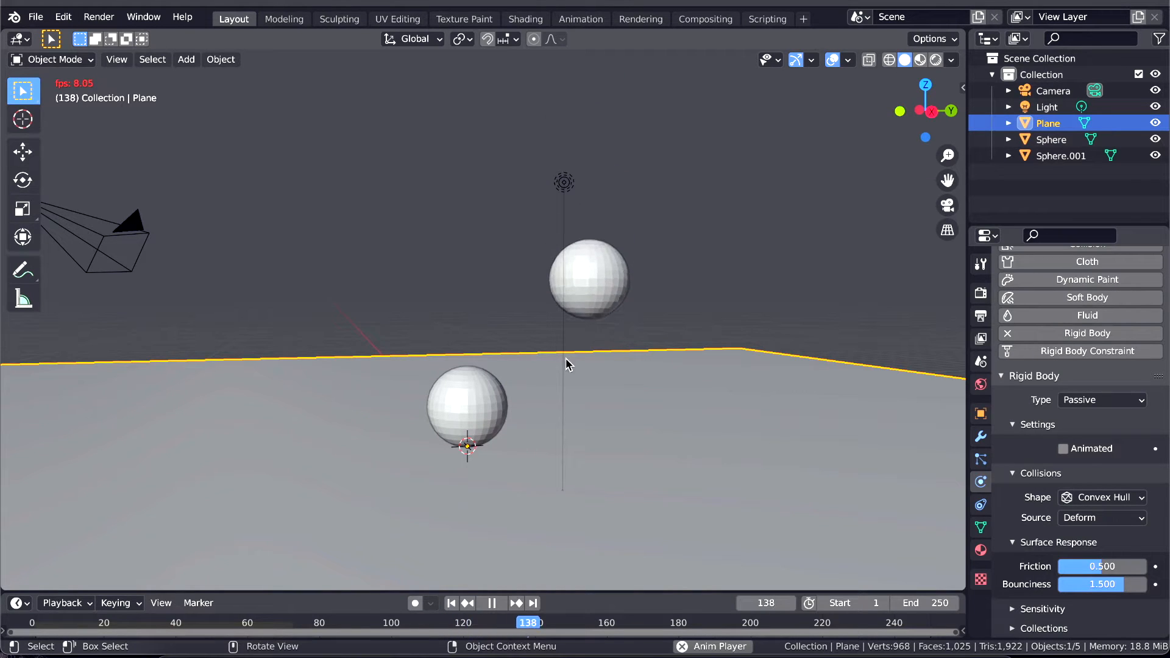
key(space)
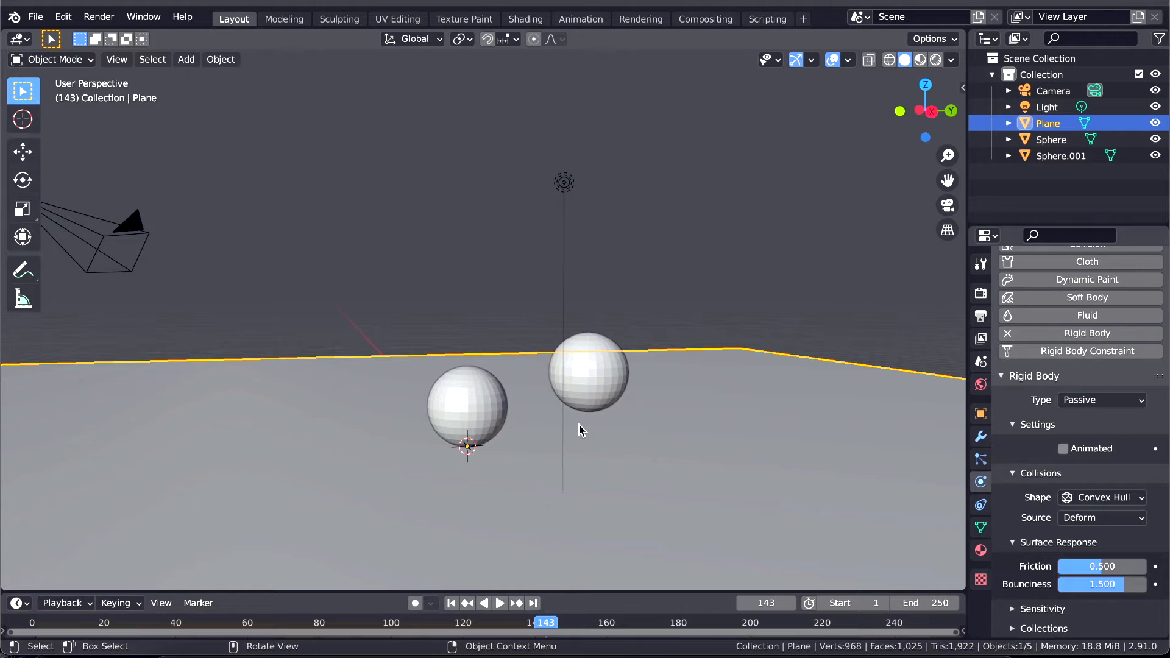
click(596, 382)
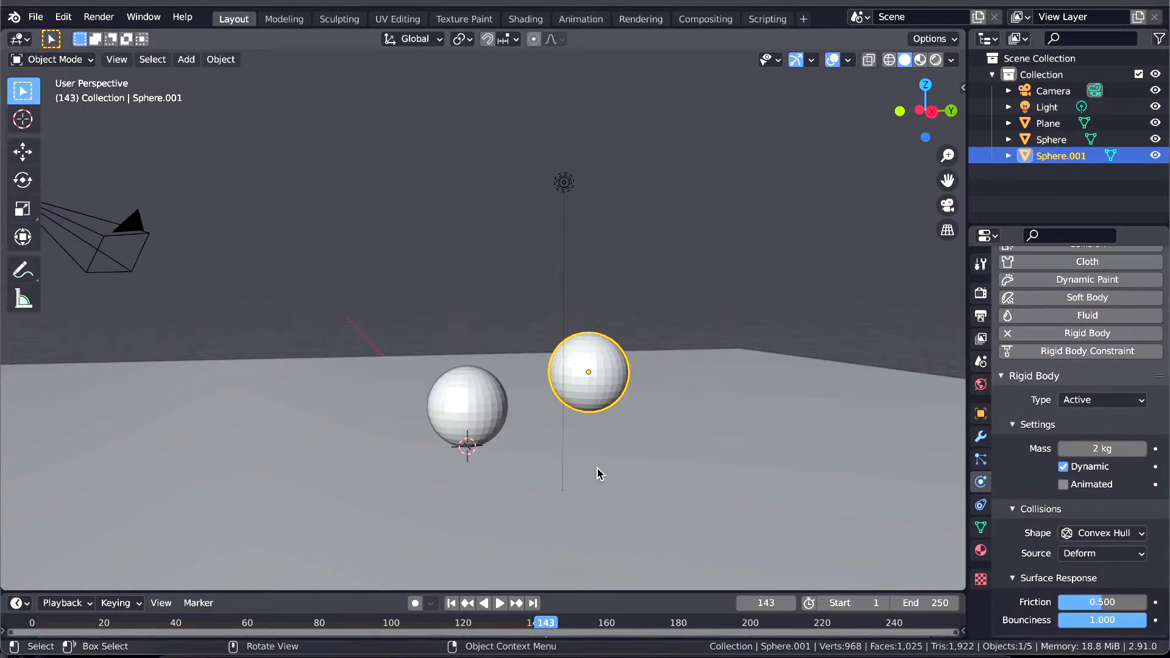
Step: Set the plane's Bounciness to 1.2 and replay the simulation from frame 1
click(664, 443)
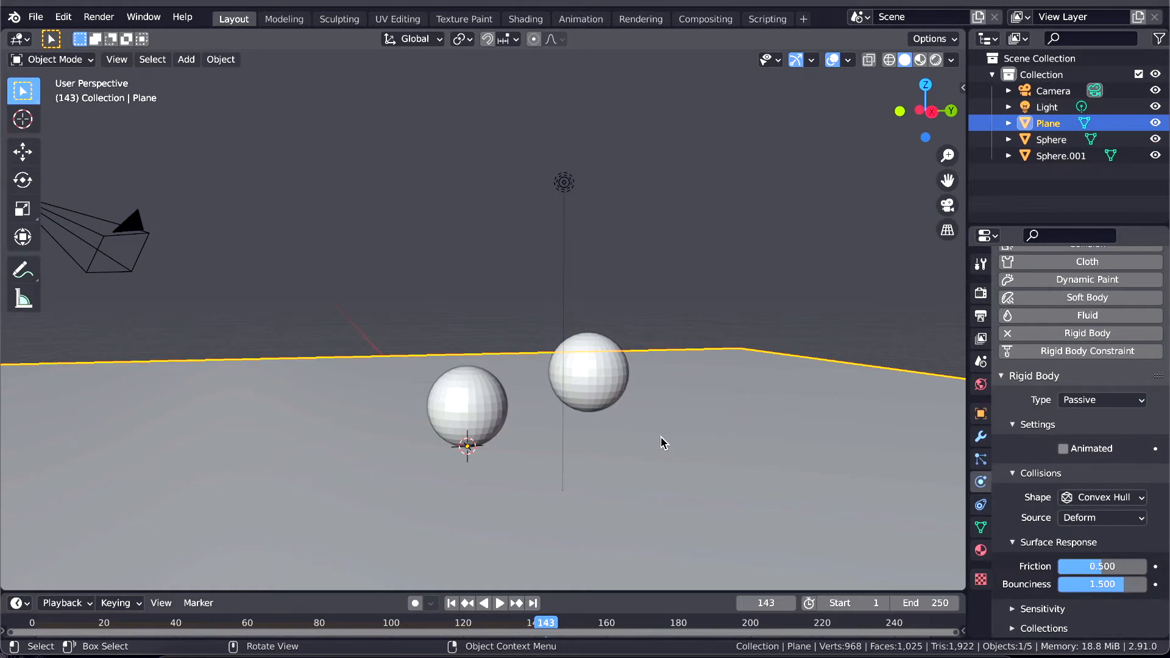
click(1076, 585)
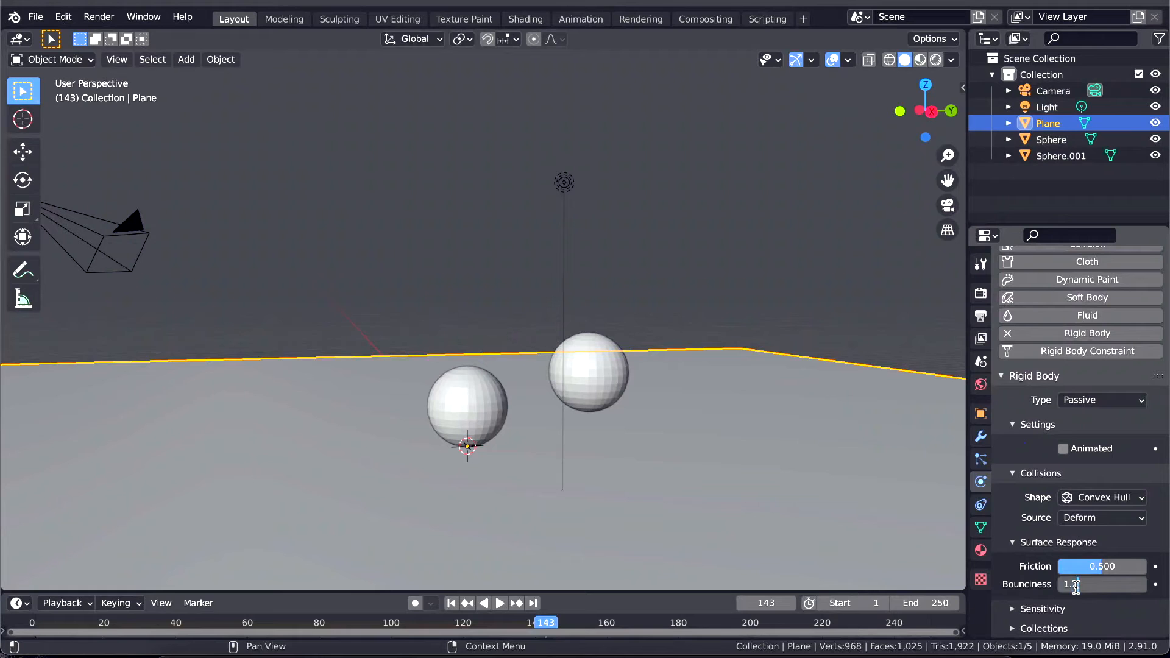
text(1.2)
key(Return)
click(452, 603)
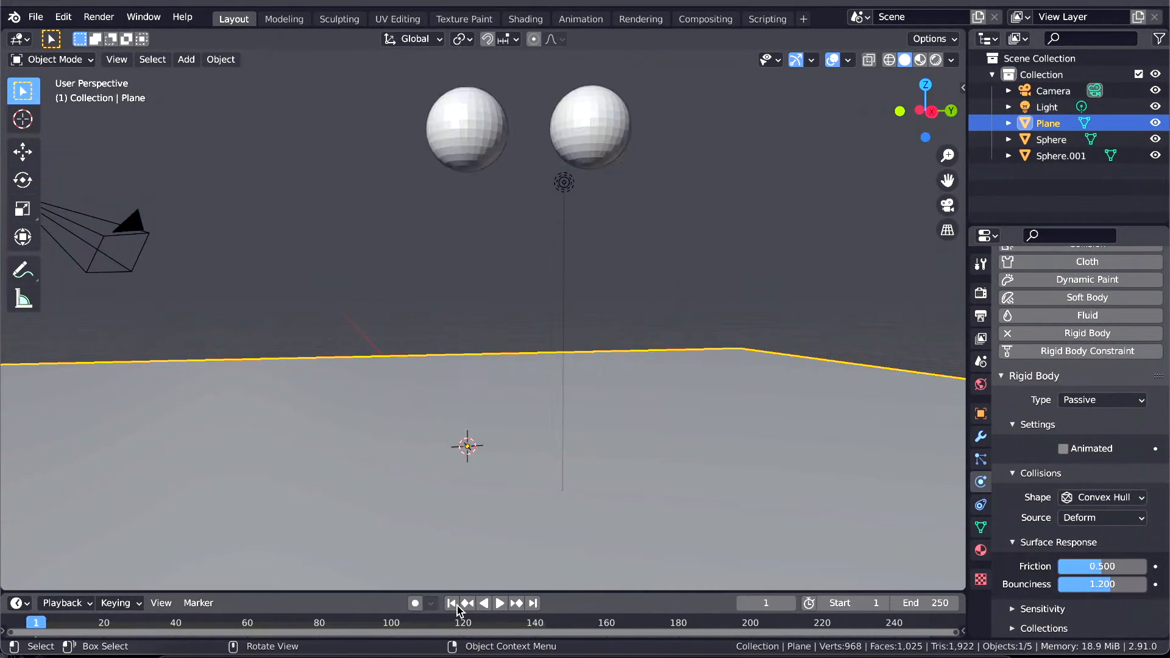
key(space)
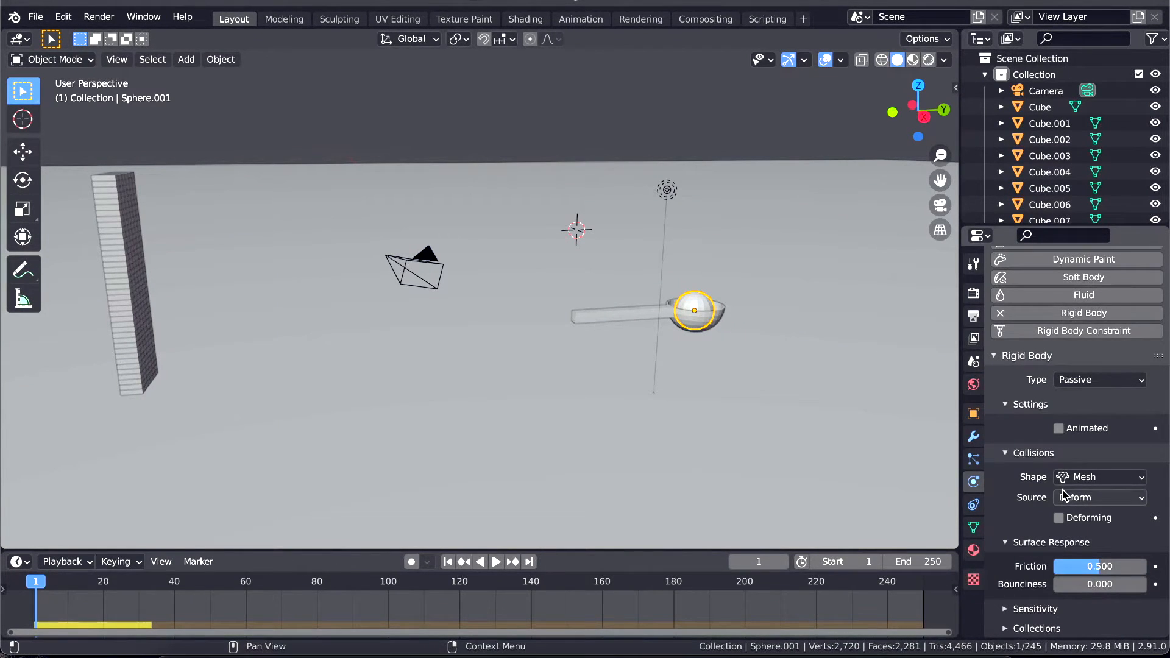
scroll(1065, 463, up, 4)
scroll(1015, 535, down, 2)
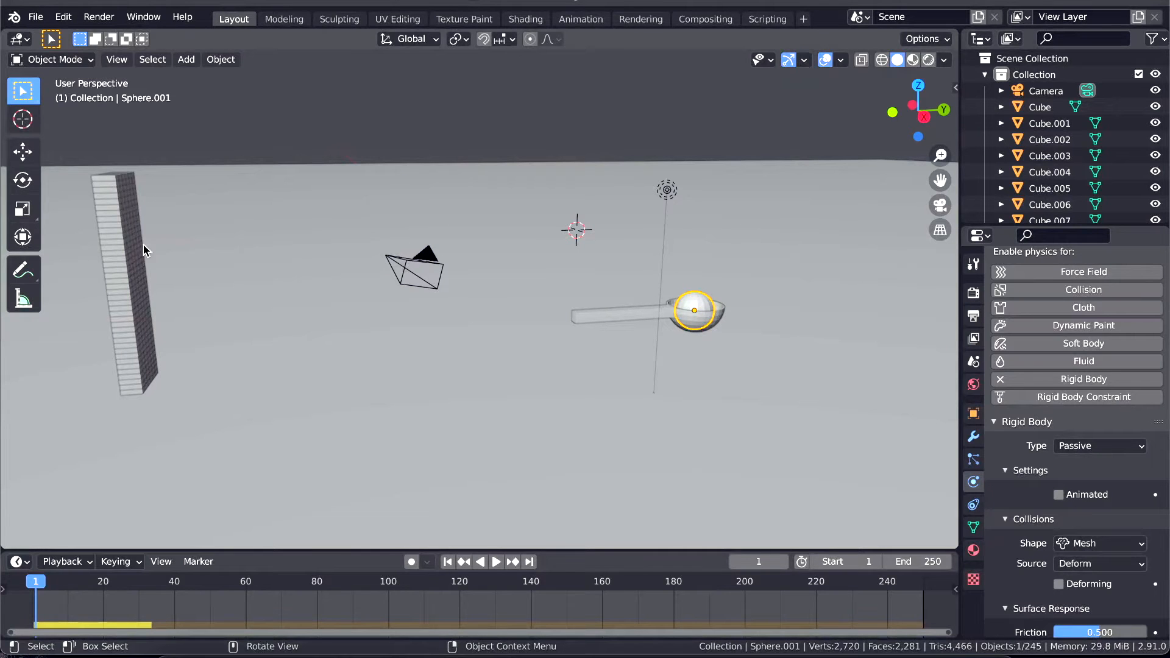
scroll(276, 372, up, 4)
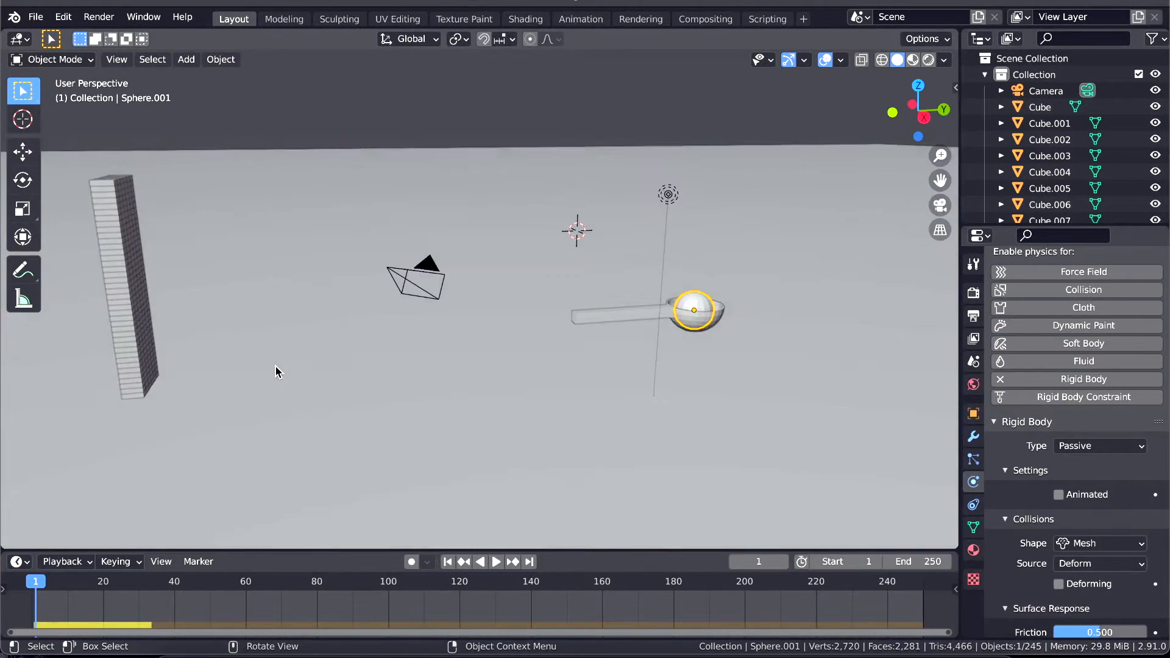
scroll(276, 372, left, 4)
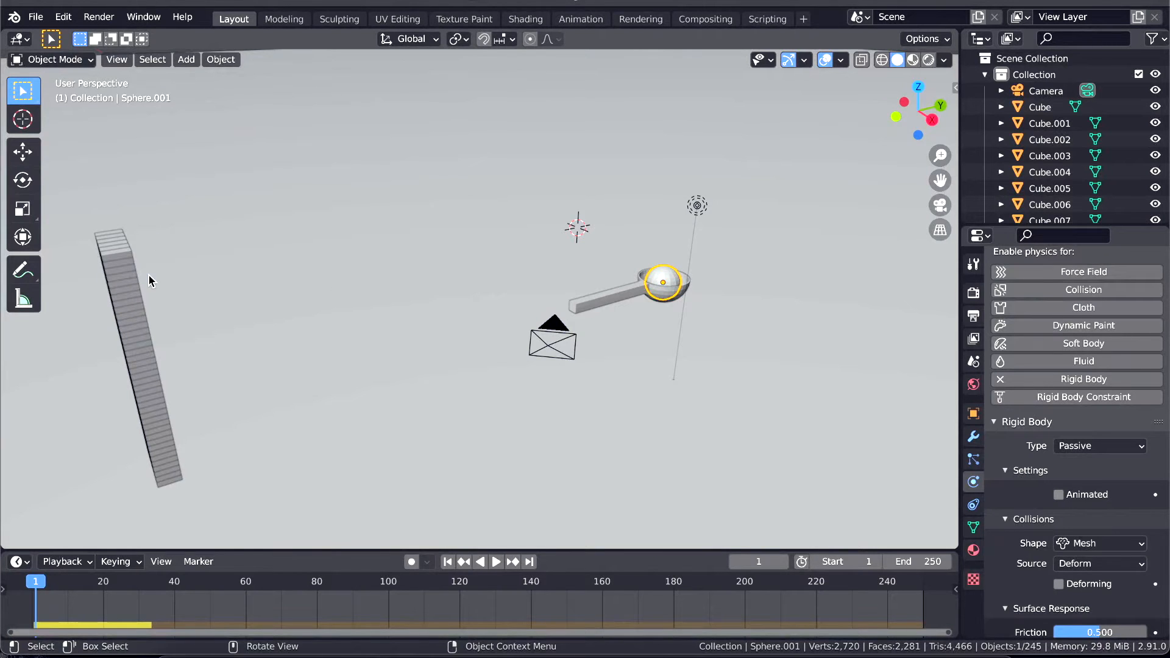
Step: Examine the tower, catapult arm and ball from several angles, and check the ball's rigid body Surface Response settings
scroll(150, 309, down, 3)
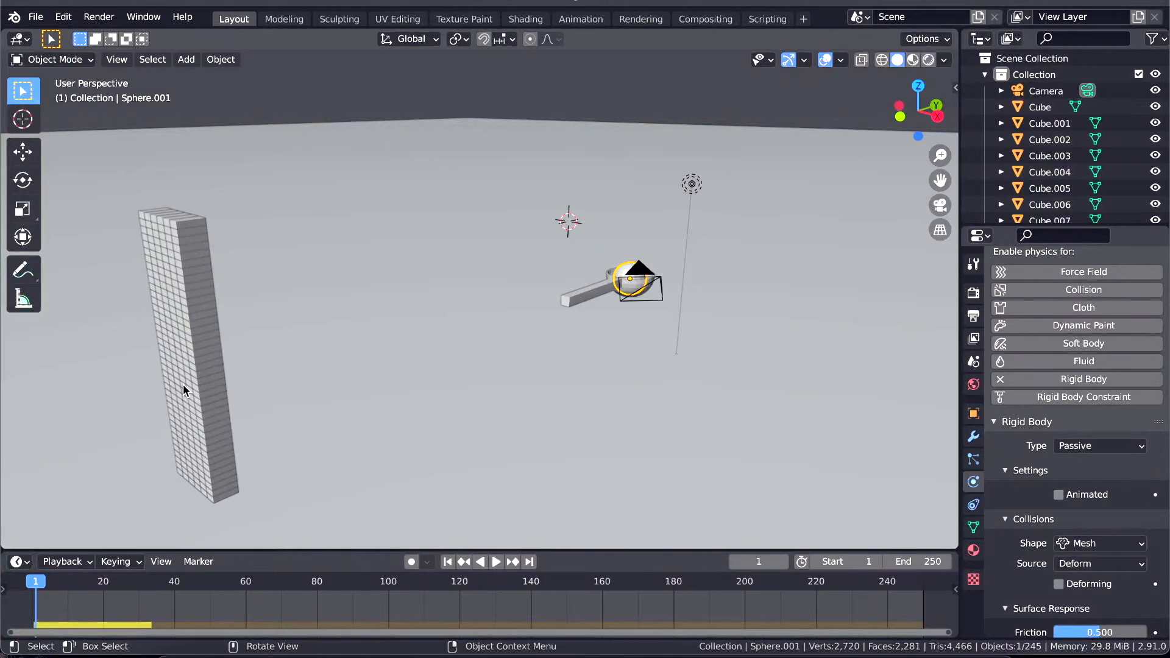
key(KP_8)
key(KP_8)
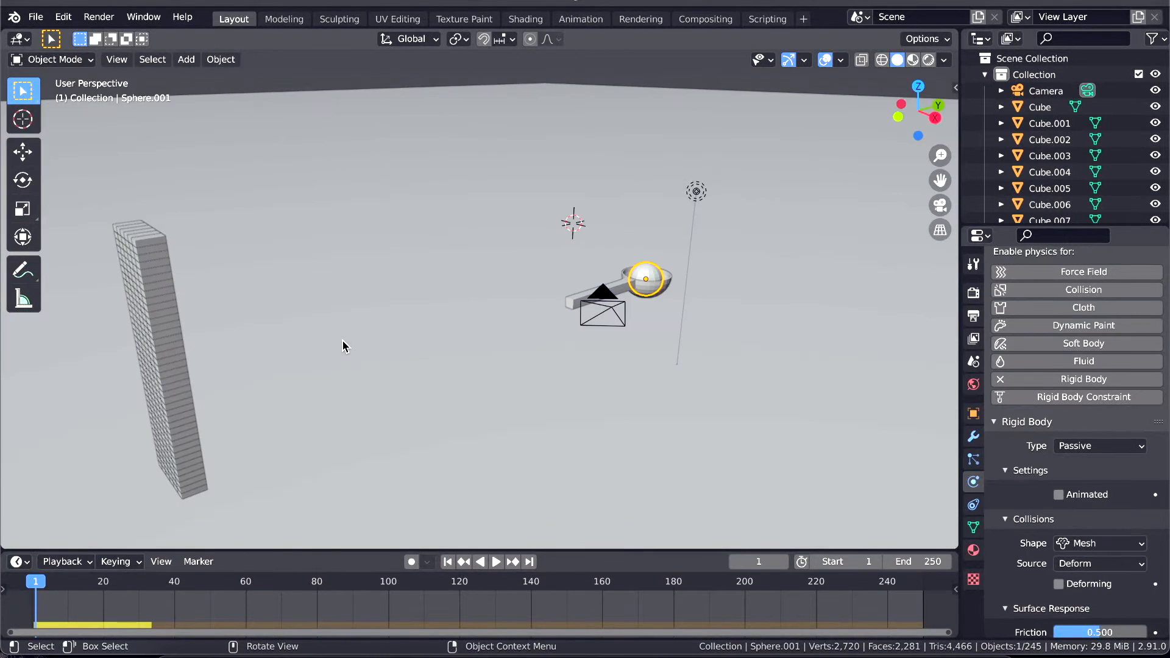
key(KP_2)
key(KP_6)
key(KP_6)
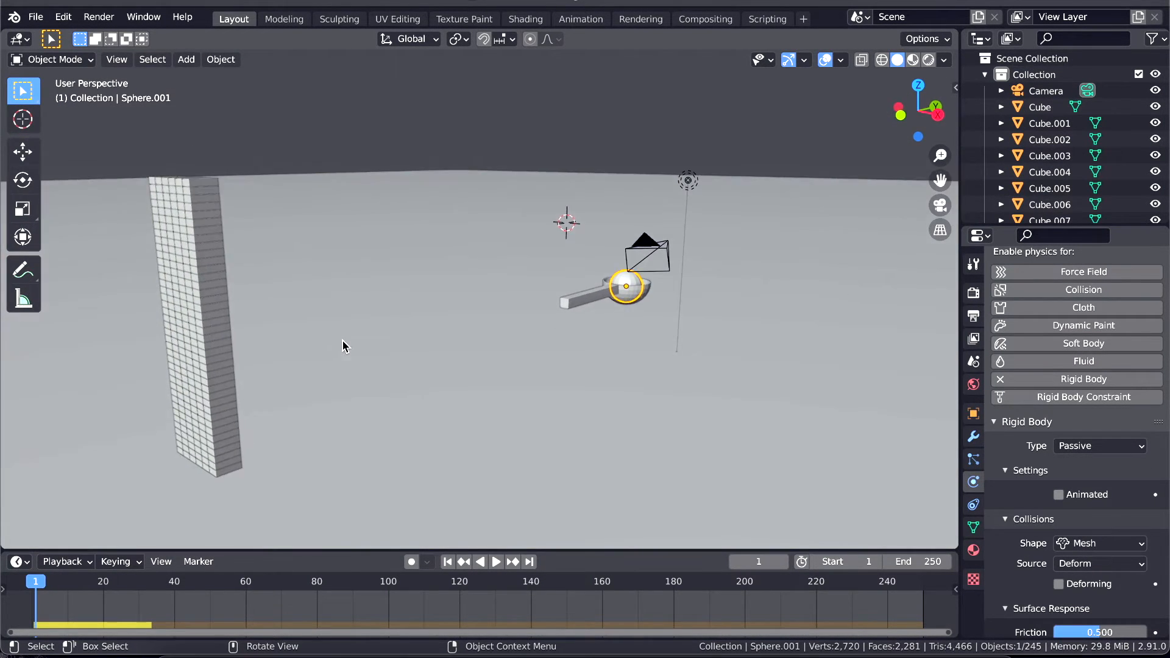
key(KP_8)
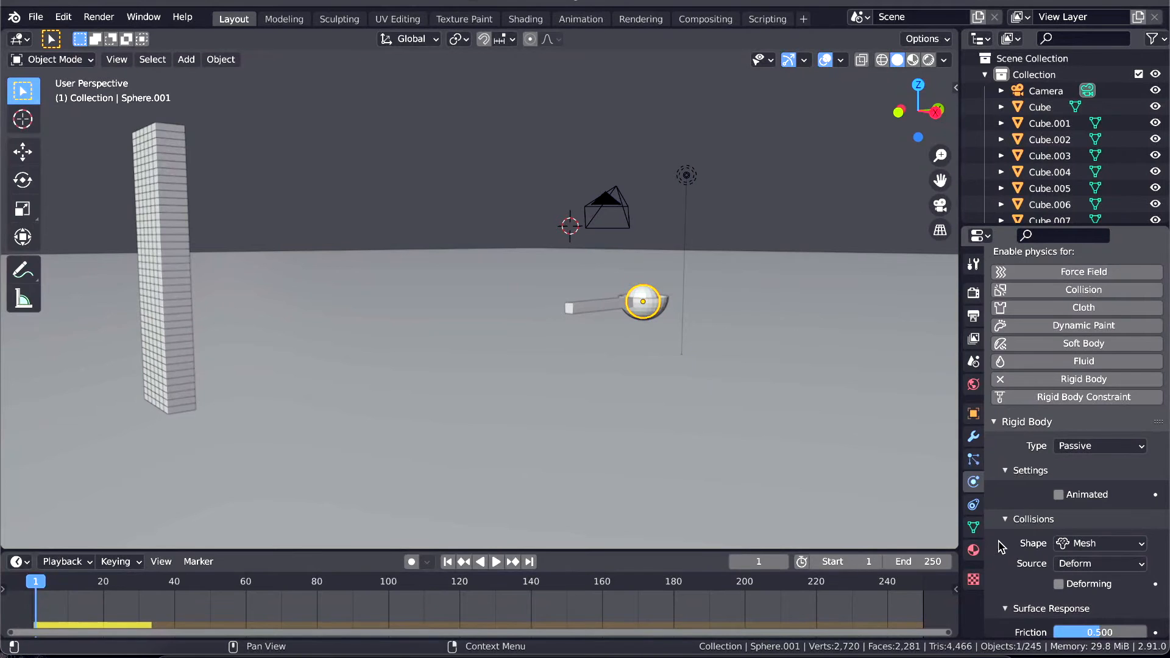
key(KP_4)
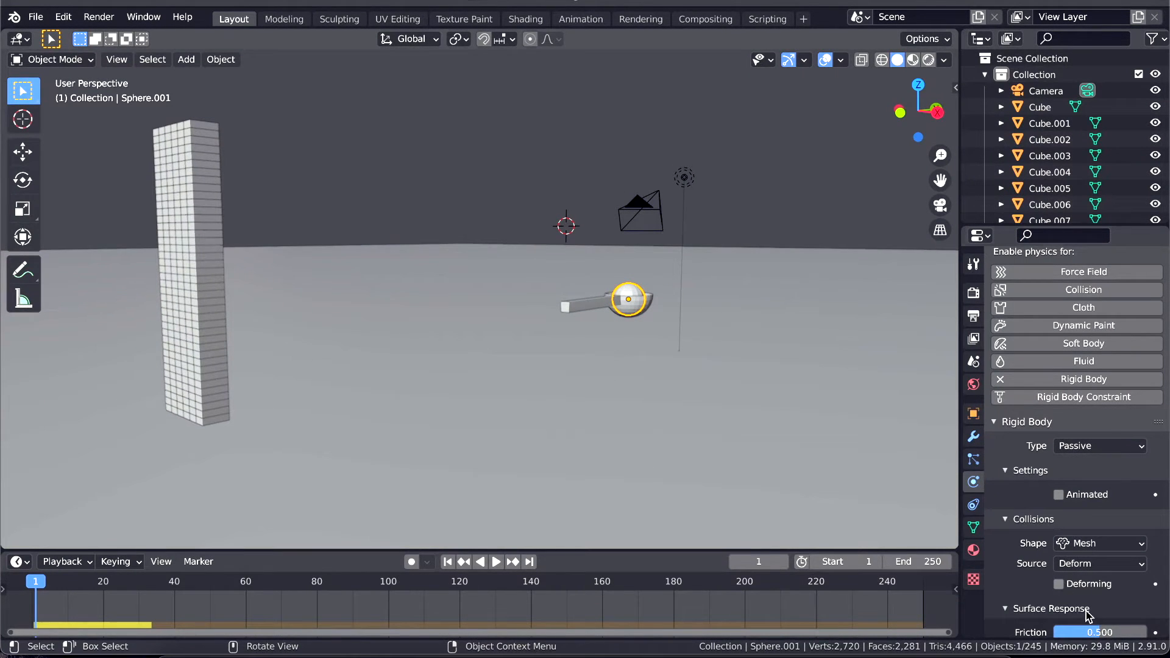
scroll(1040, 591, down, 3)
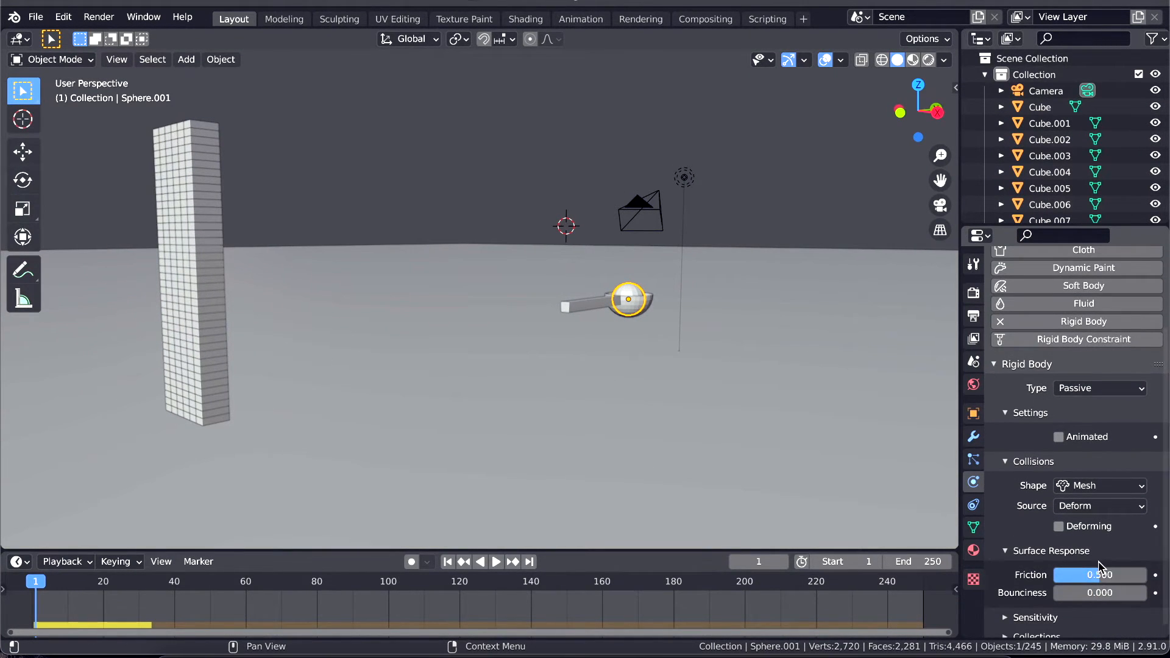
key(KP_2)
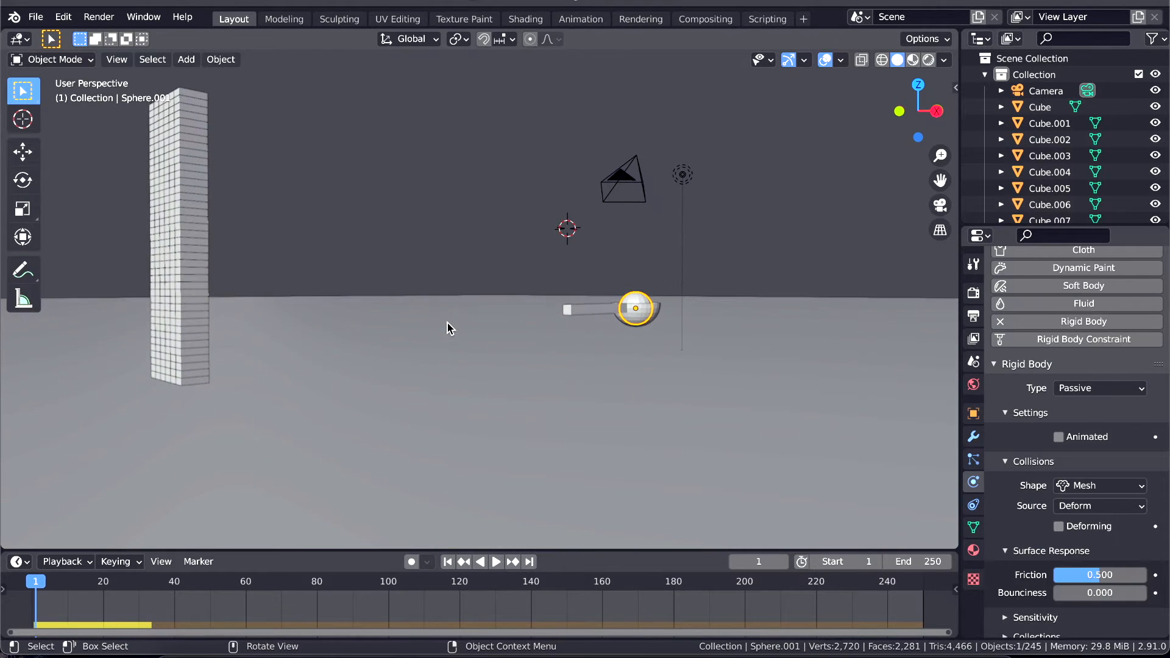
key(KP_8)
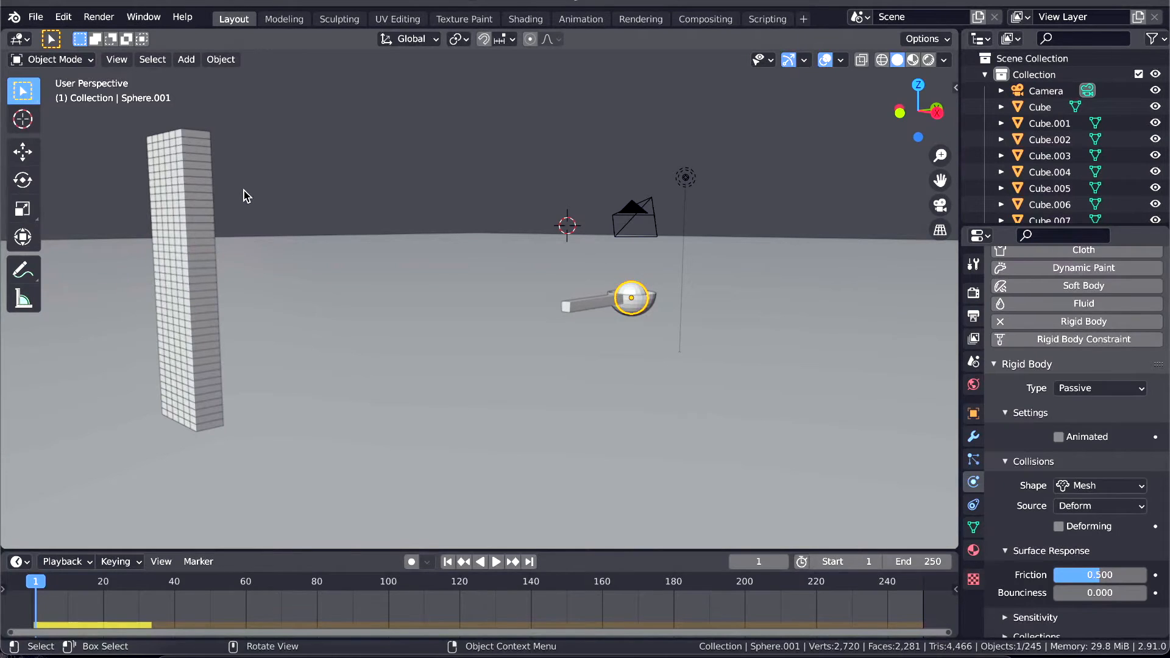
Step: Play the simulation briefly, then set the ball's rigid body Type to Active and its collision Shape to Convex Hull
key(space)
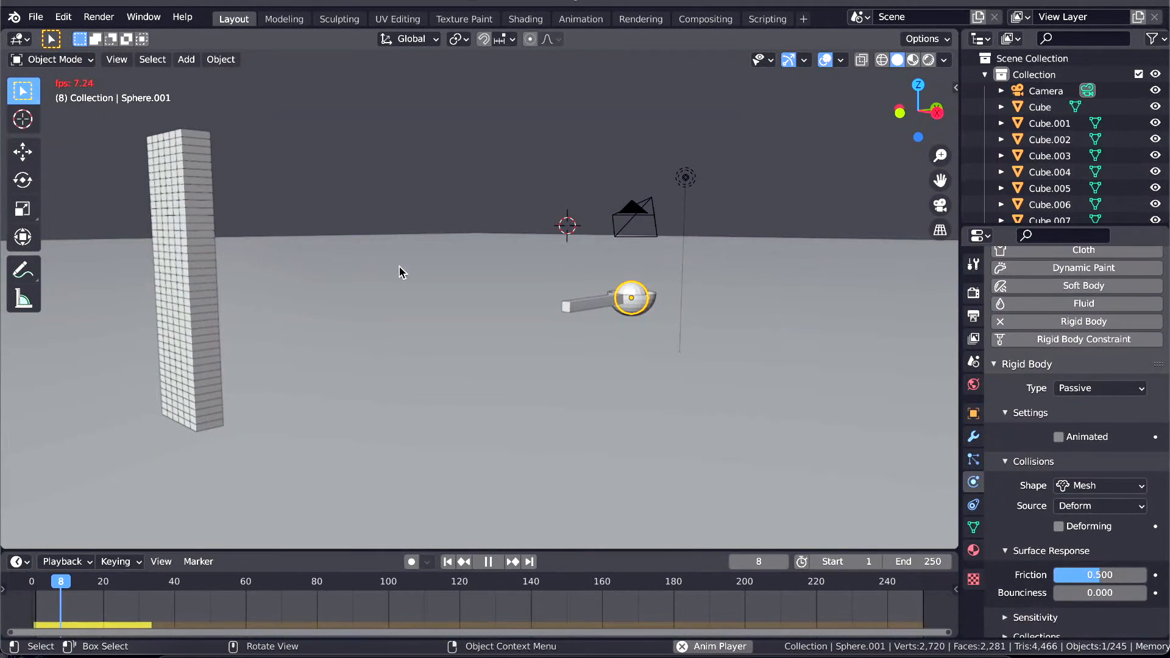
key(Escape)
click(1091, 457)
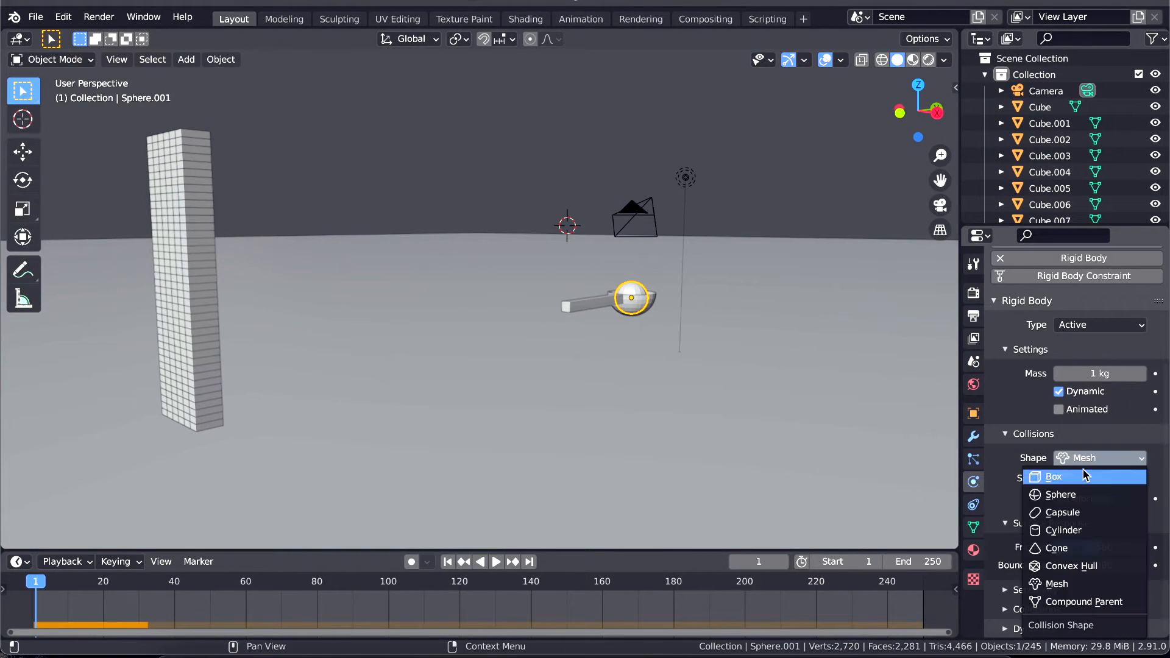
click(1067, 566)
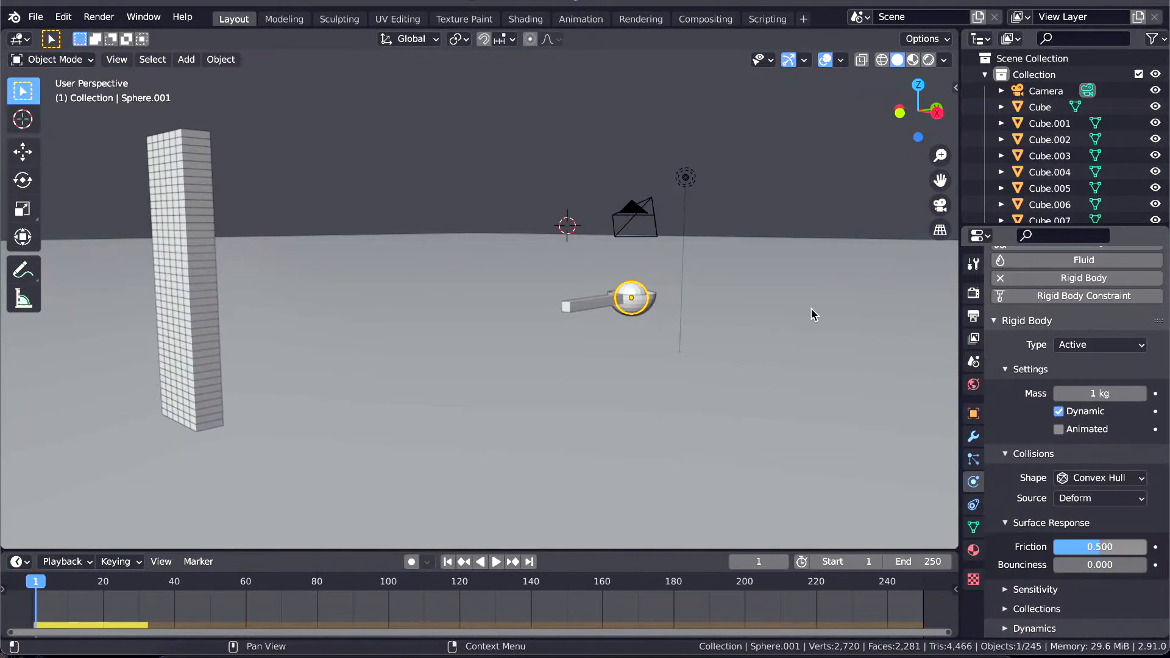
Step: Play the simulation to watch the catapult throw the ball, keep its Shape on Convex Hull, and return to frame 1
key(space)
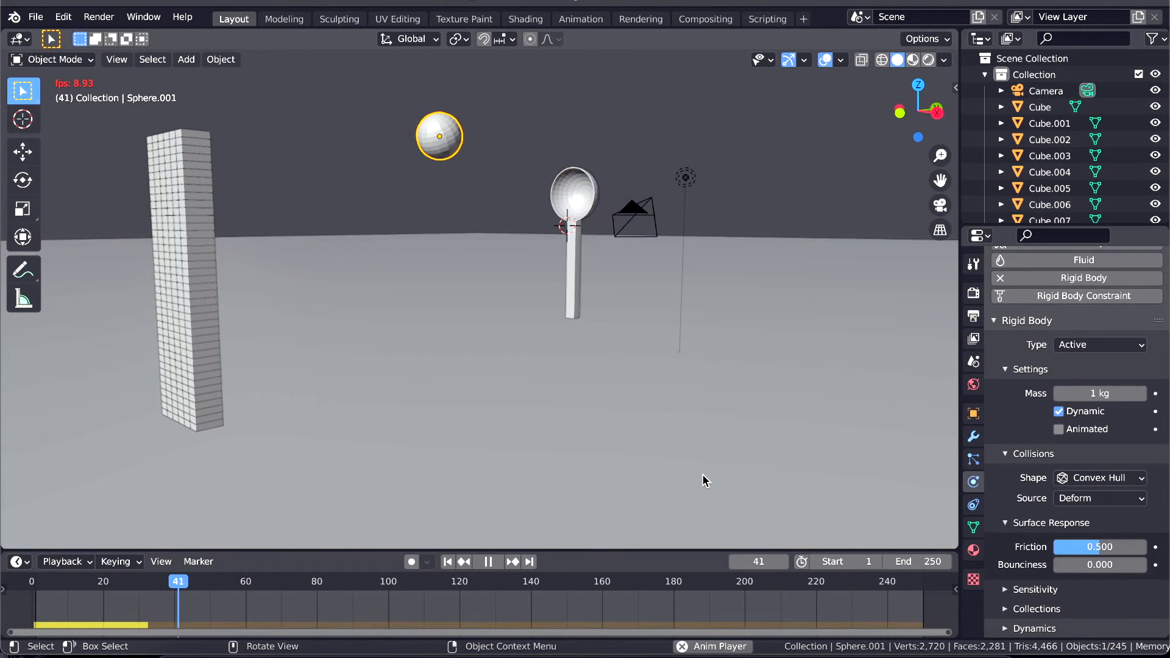
key(space)
click(1090, 484)
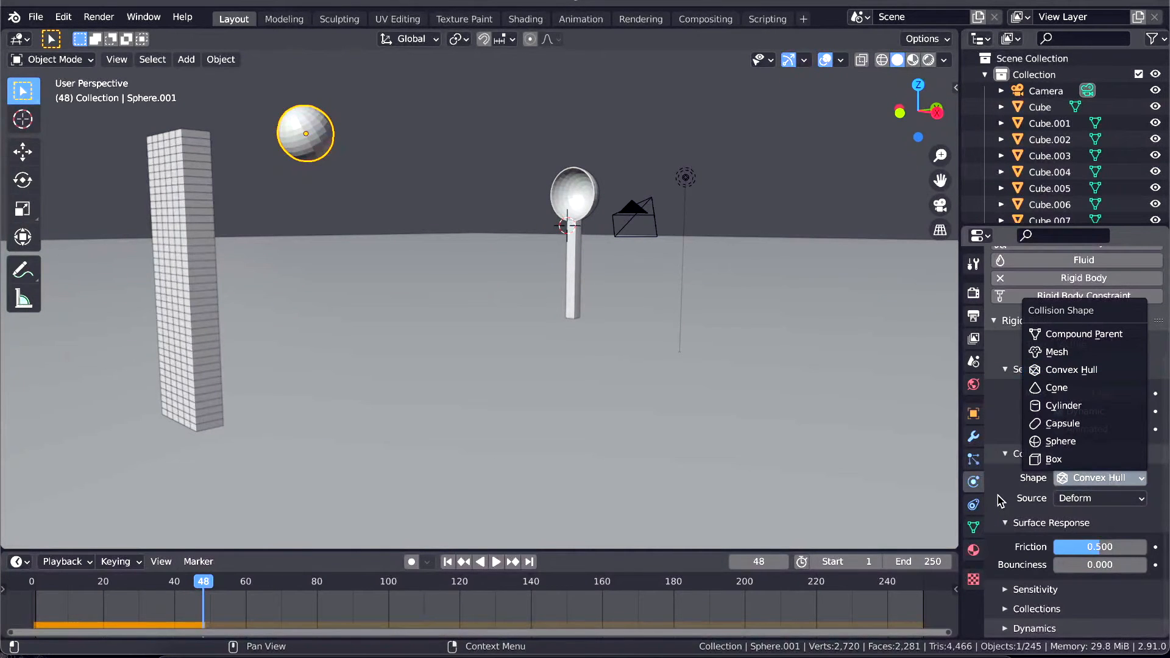
click(1071, 370)
click(449, 562)
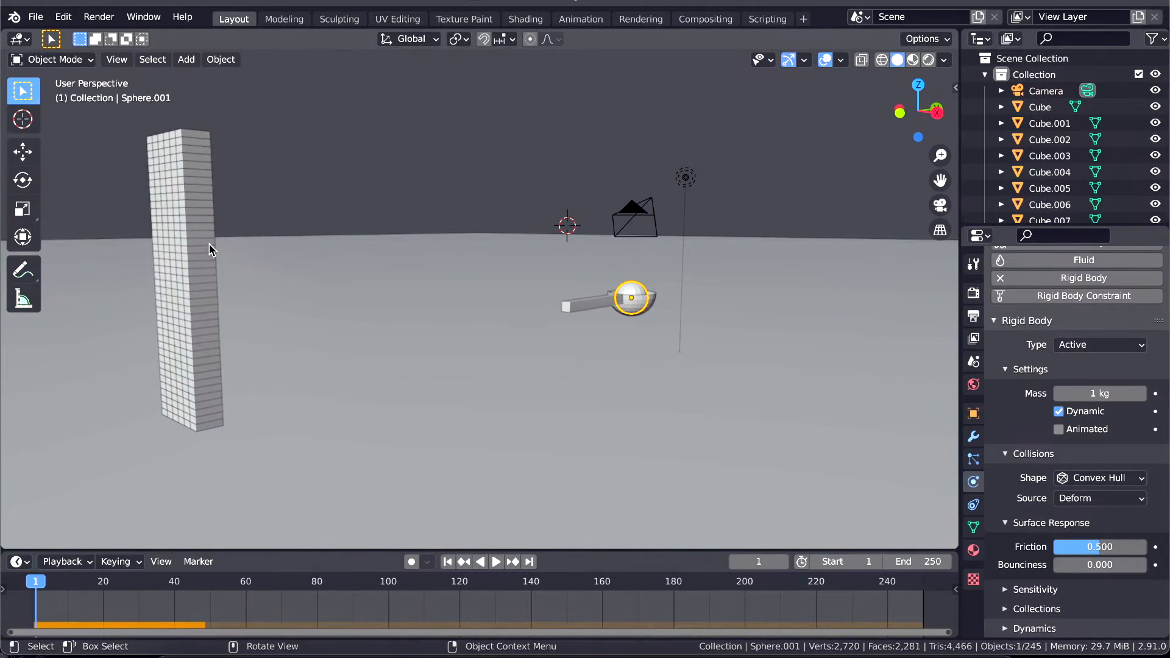
Step: Start the simulation again, stop it at frame 7, and view the catapult and tower from the side
key(space)
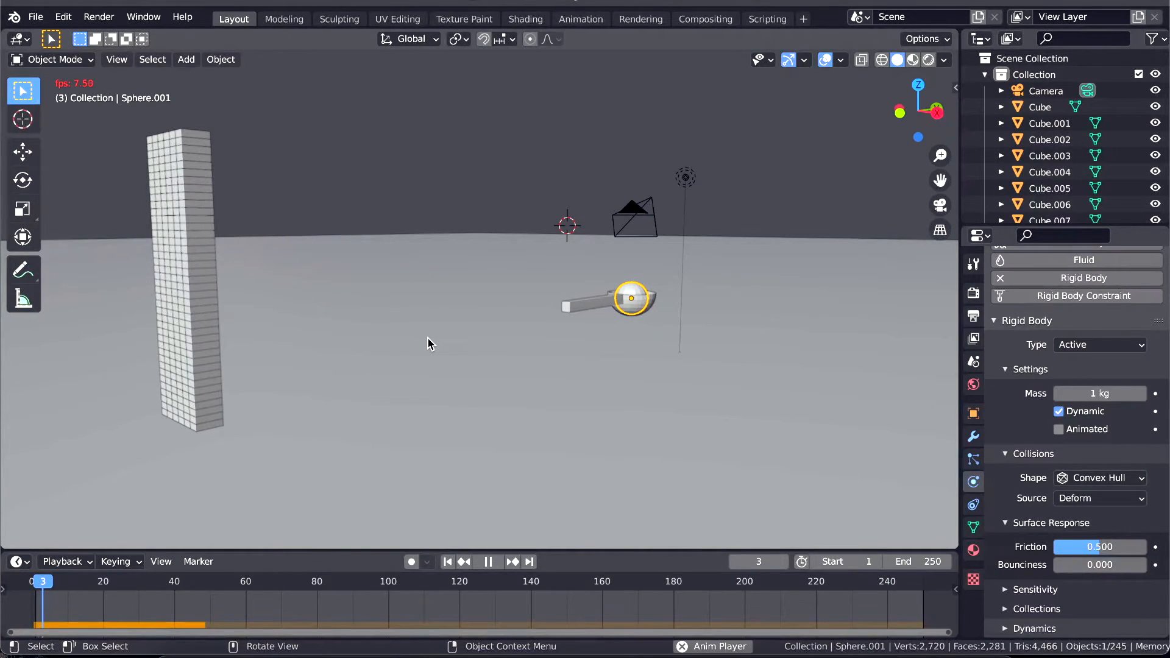
key(space)
scroll(428, 339, right, 5)
ctrl+scroll(427, 339, down, 4)
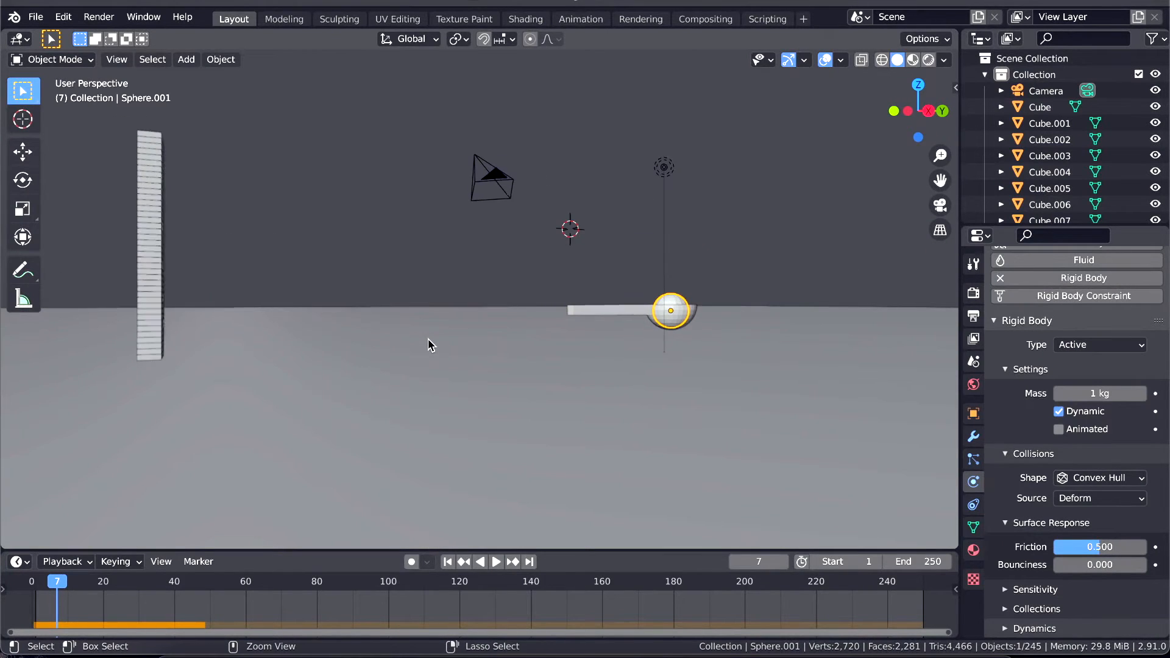
scroll(428, 339, up, 4)
scroll(427, 338, down, 3)
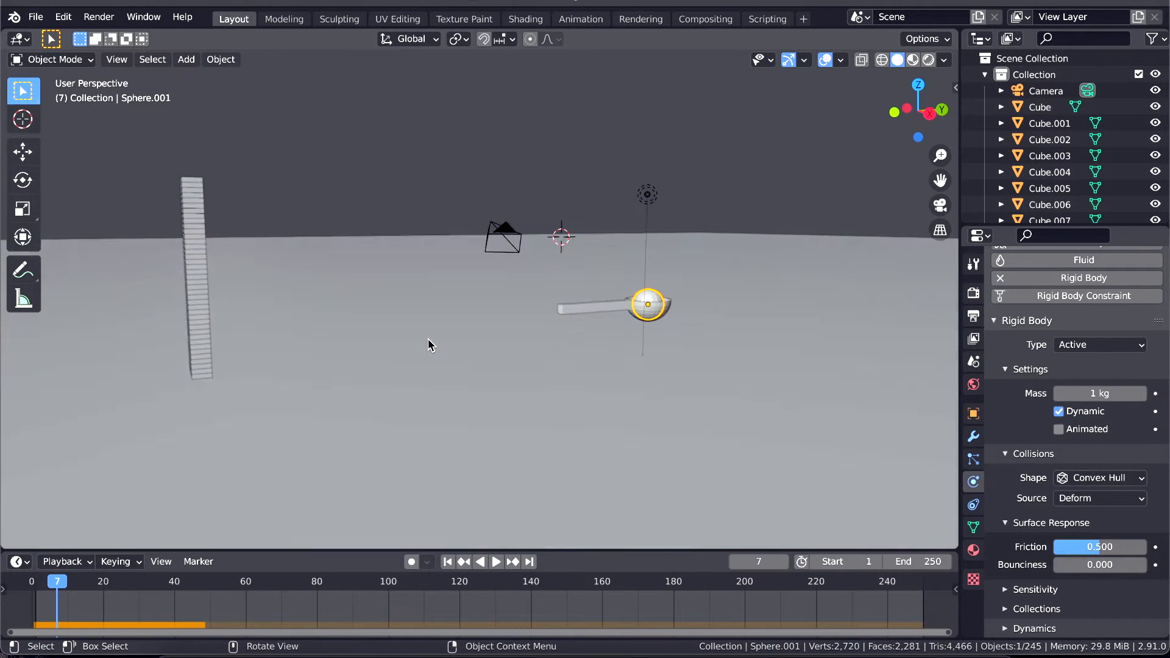
Step: Select the catapult arm to show its keyframes, play the throw toward the tower, and return to frame 1
key(space)
key(space)
click(580, 314)
key(space)
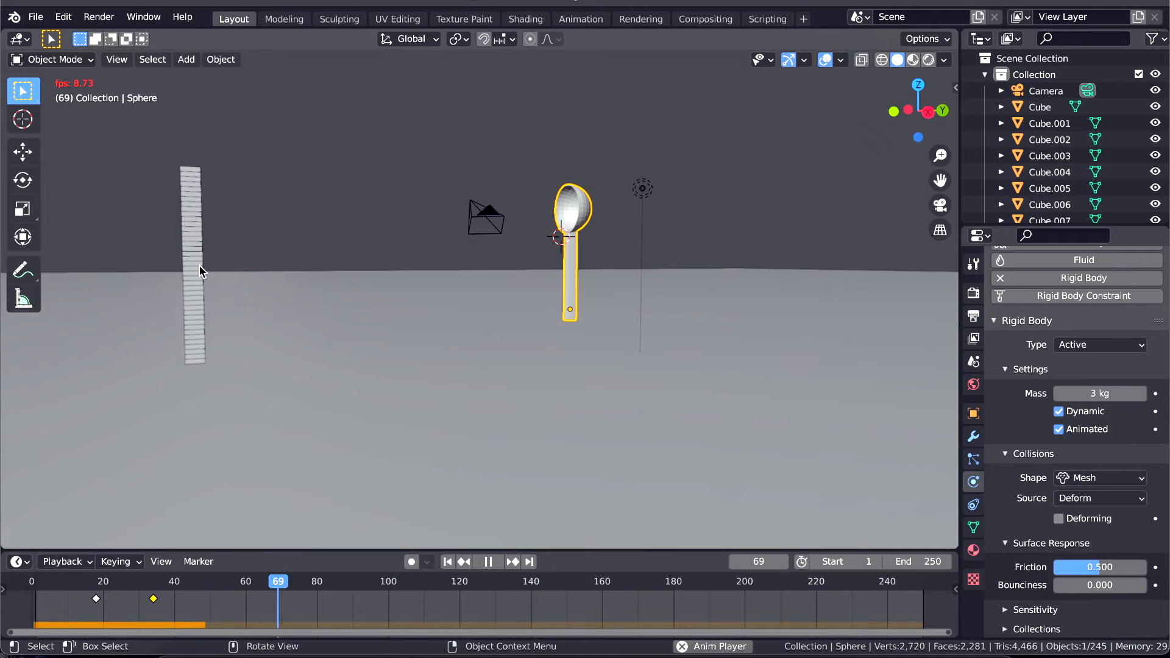
key(space)
click(448, 564)
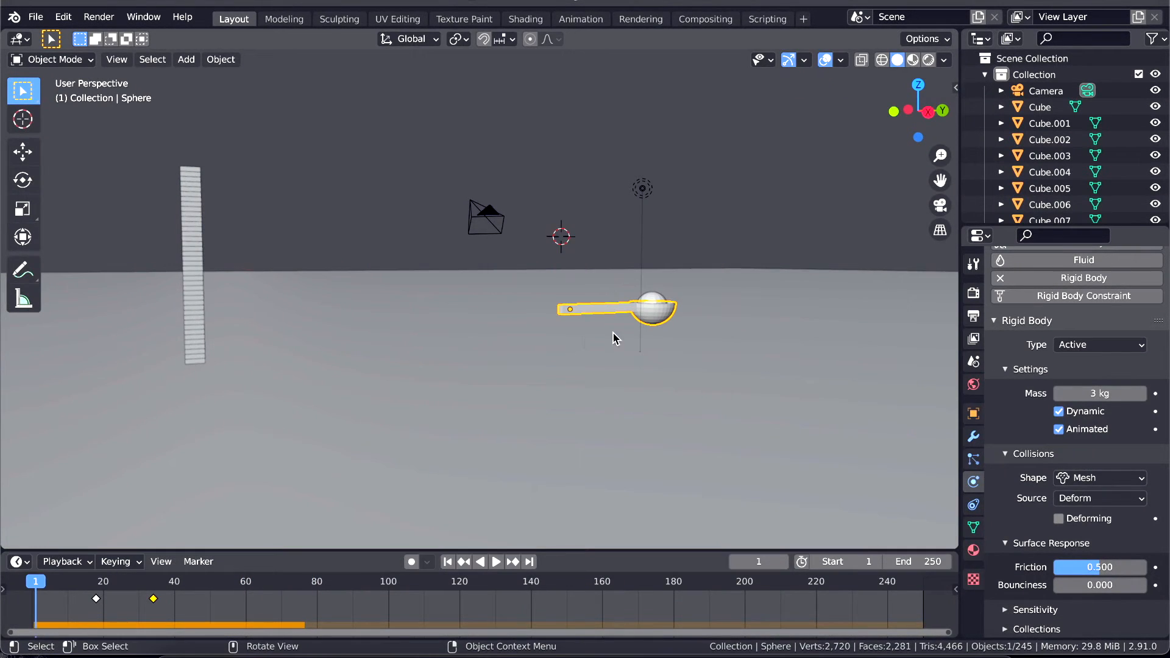
Step: Try a faster throw by moving the catapult arm's second keyframe to about frame 27, play it, and return to frame 1
key(g)
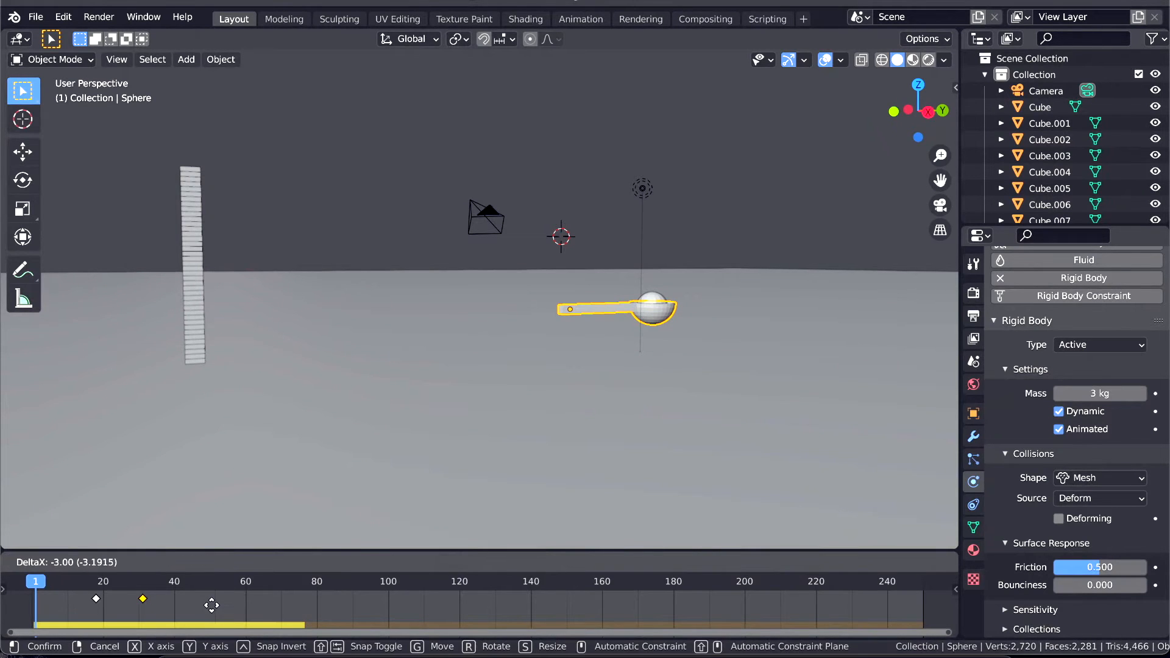
click(200, 605)
key(space)
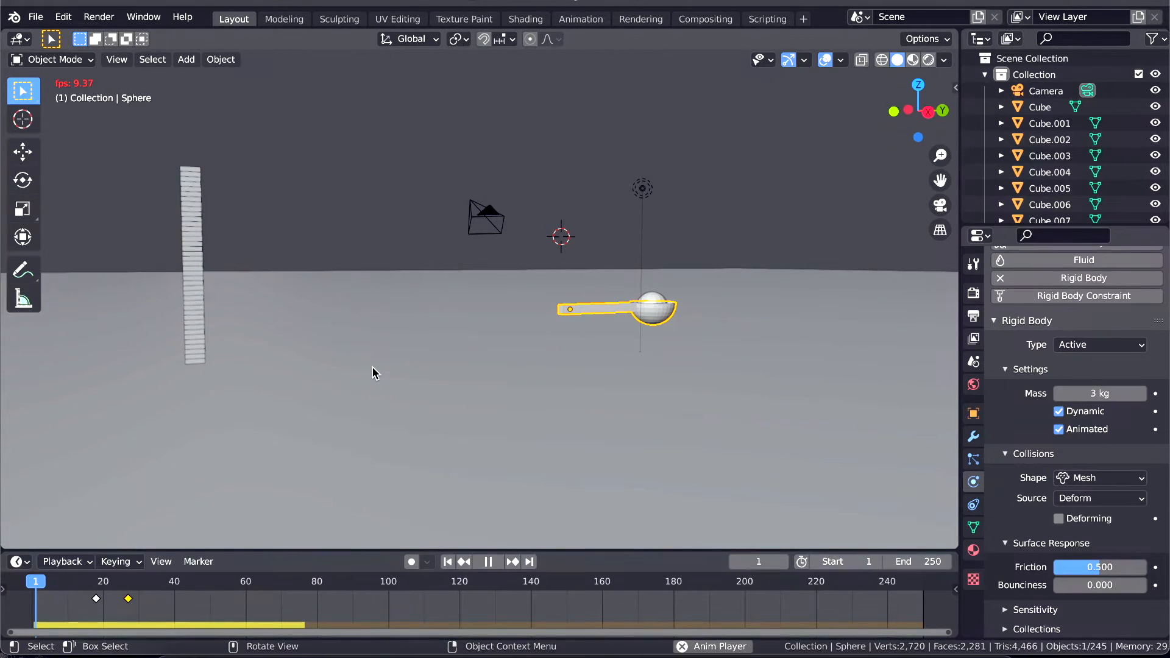
ctrl+scroll(373, 373, down, 3)
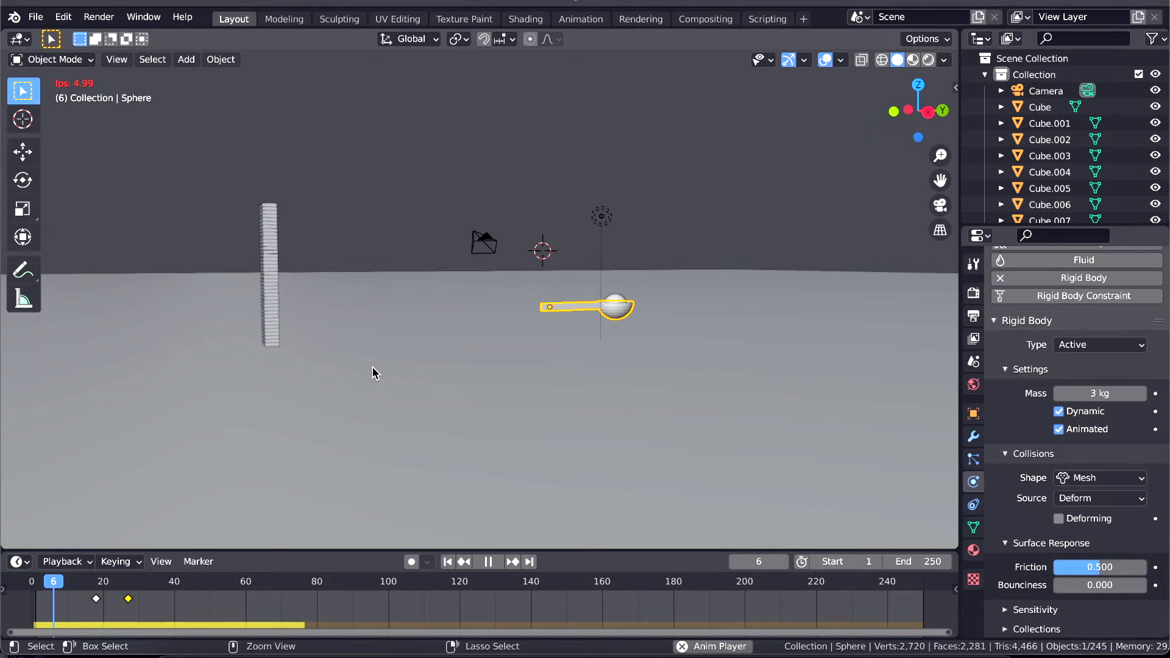
shift+scroll(373, 374, up, 3)
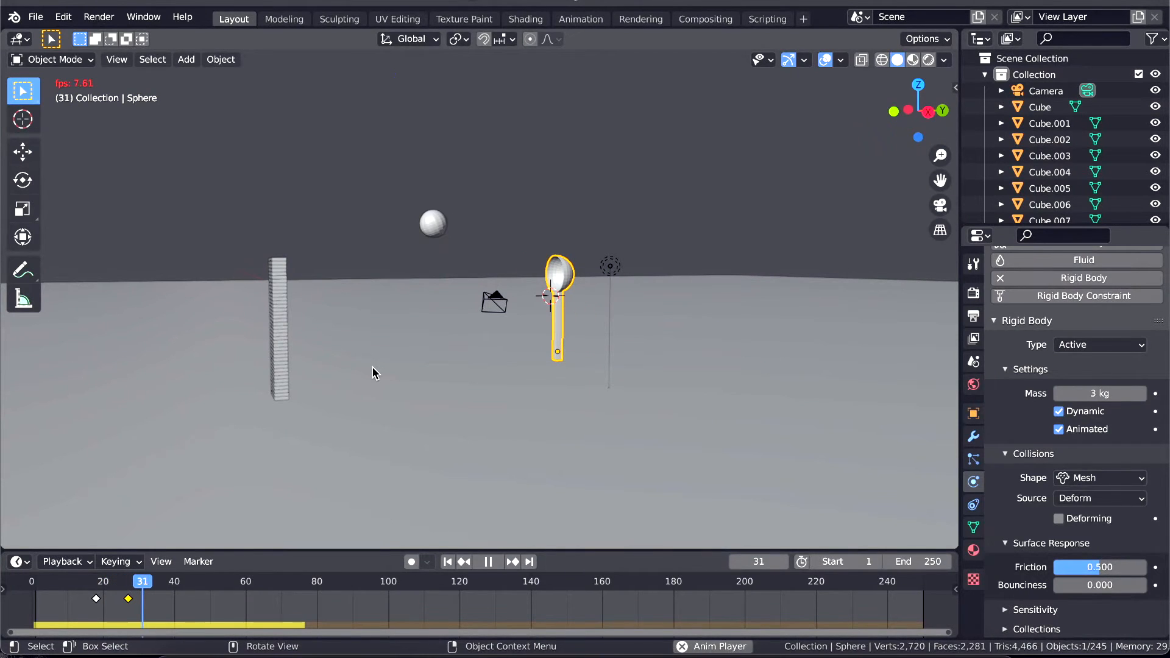
key(space)
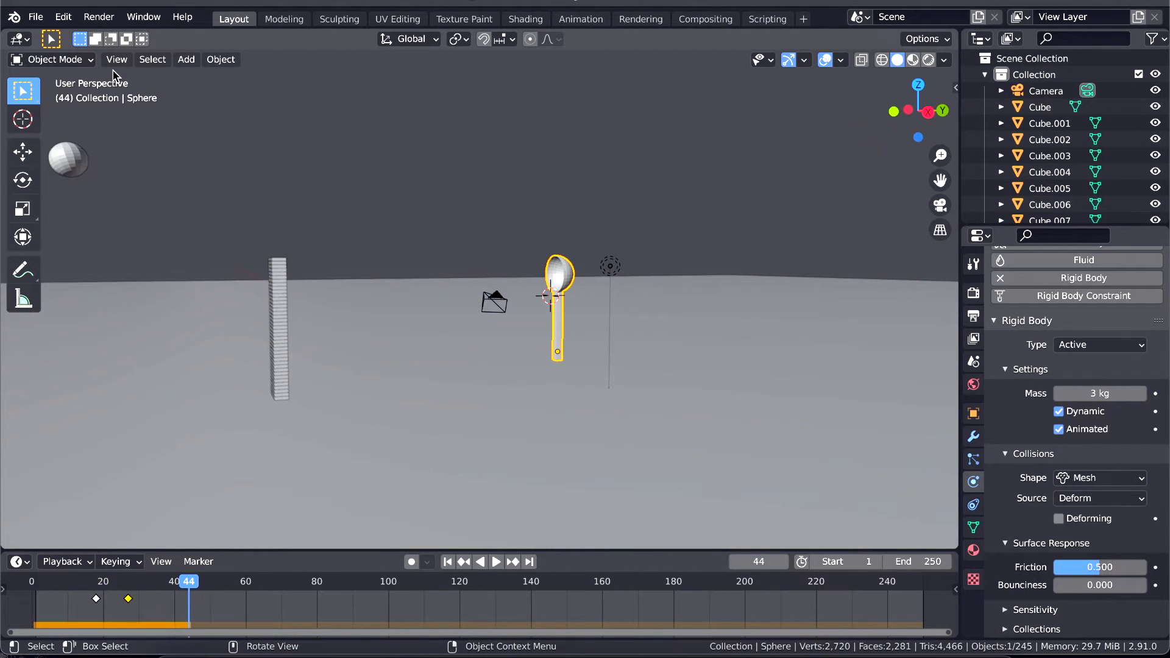
click(448, 562)
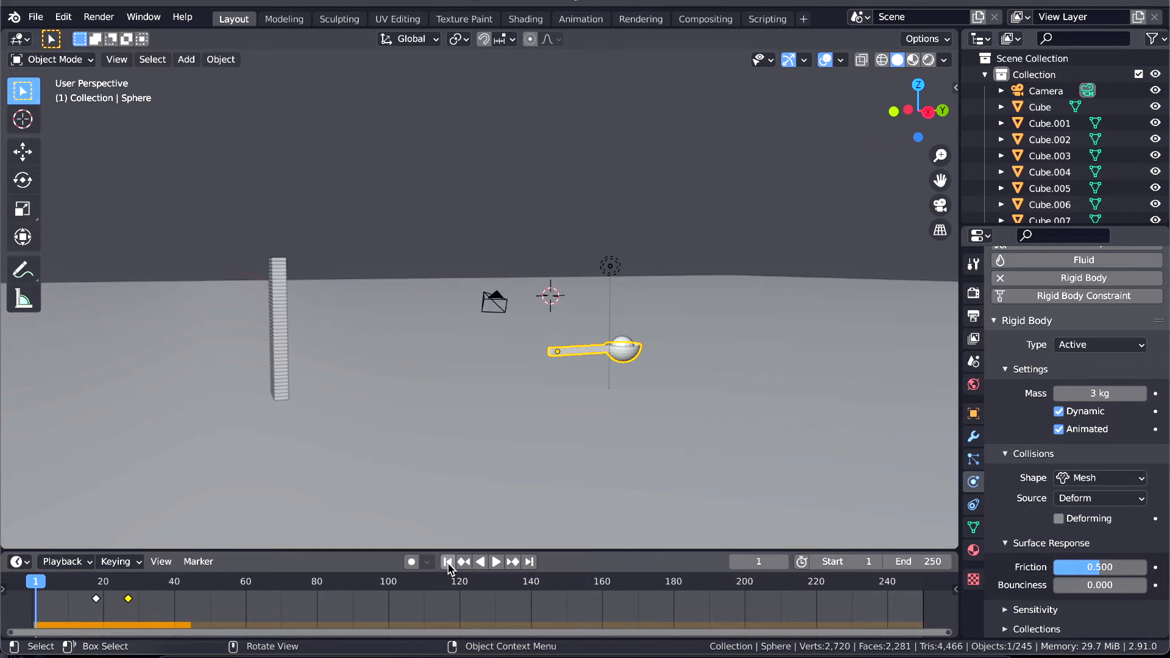
Step: Replay the throw from frame 1 to study how the ball leaves the catapult arm, and return to frame 1
key(space)
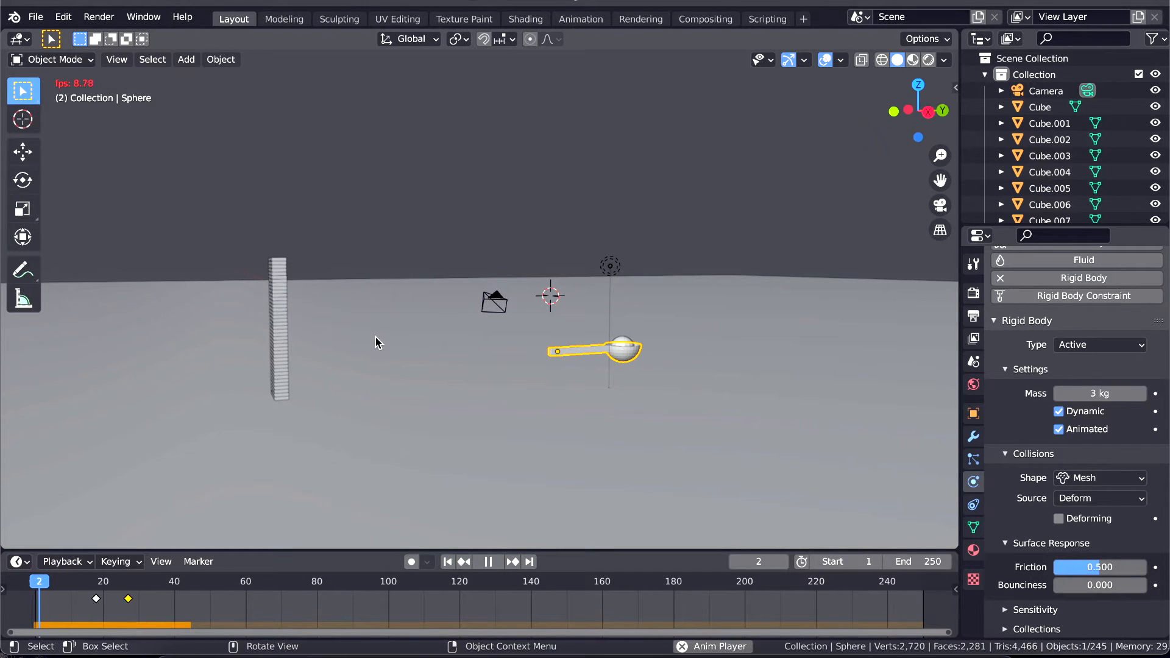
key(space)
key(space)
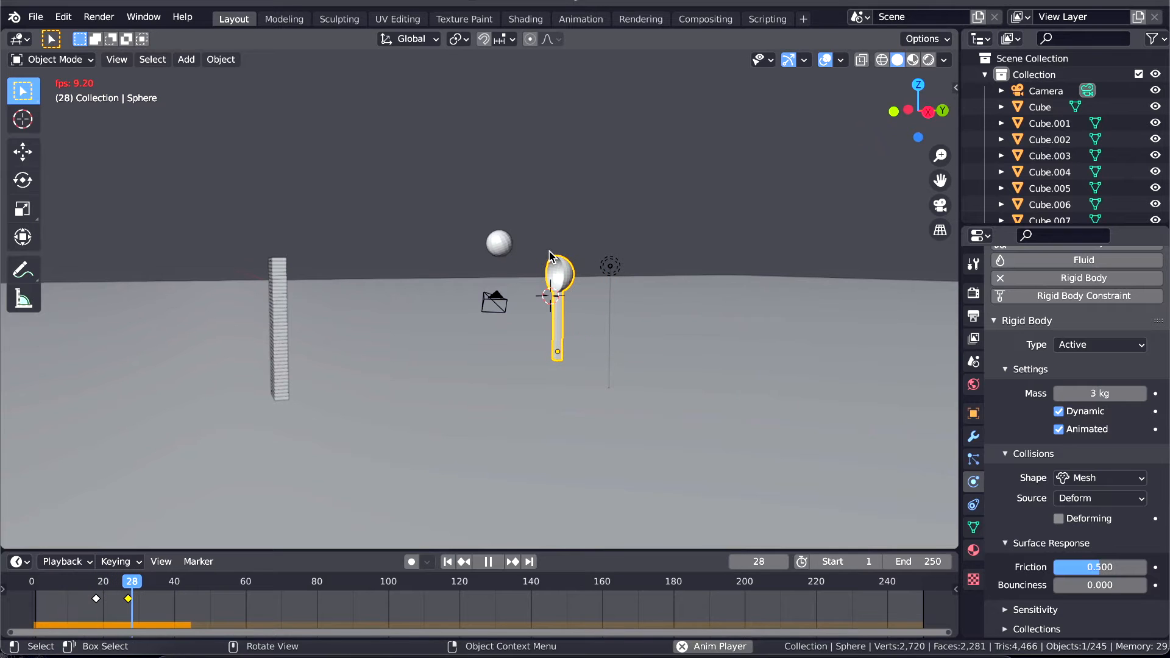
key(space)
click(450, 561)
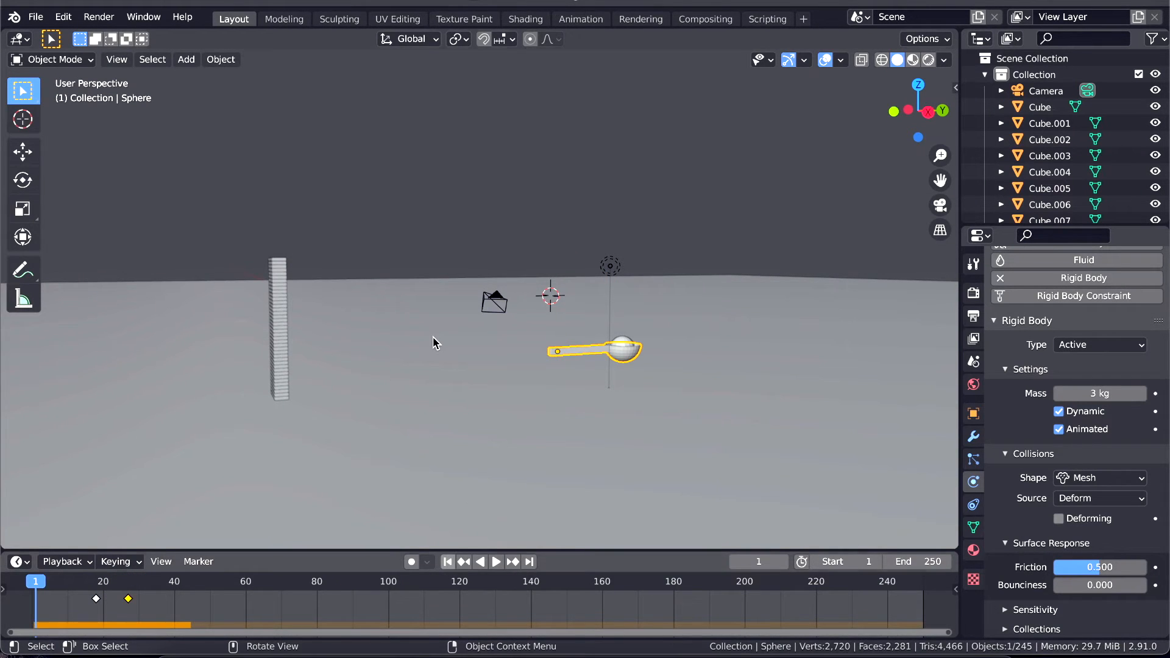
Step: Play the throw from the start twice, stopping as the ball passes above the tower
key(space)
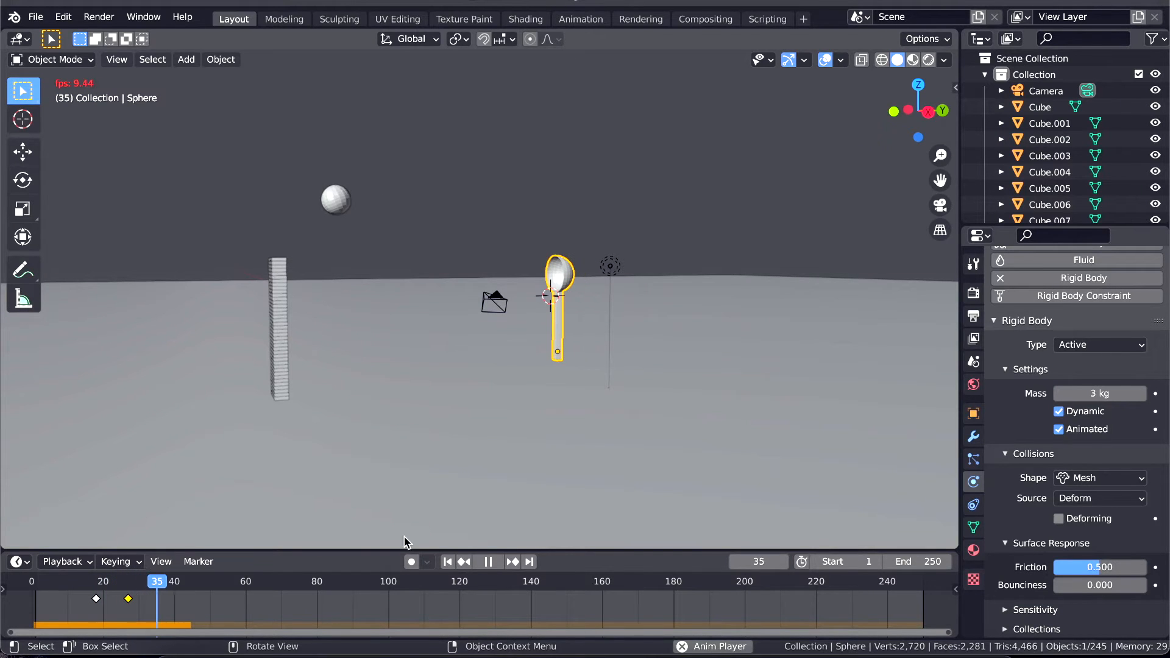
key(space)
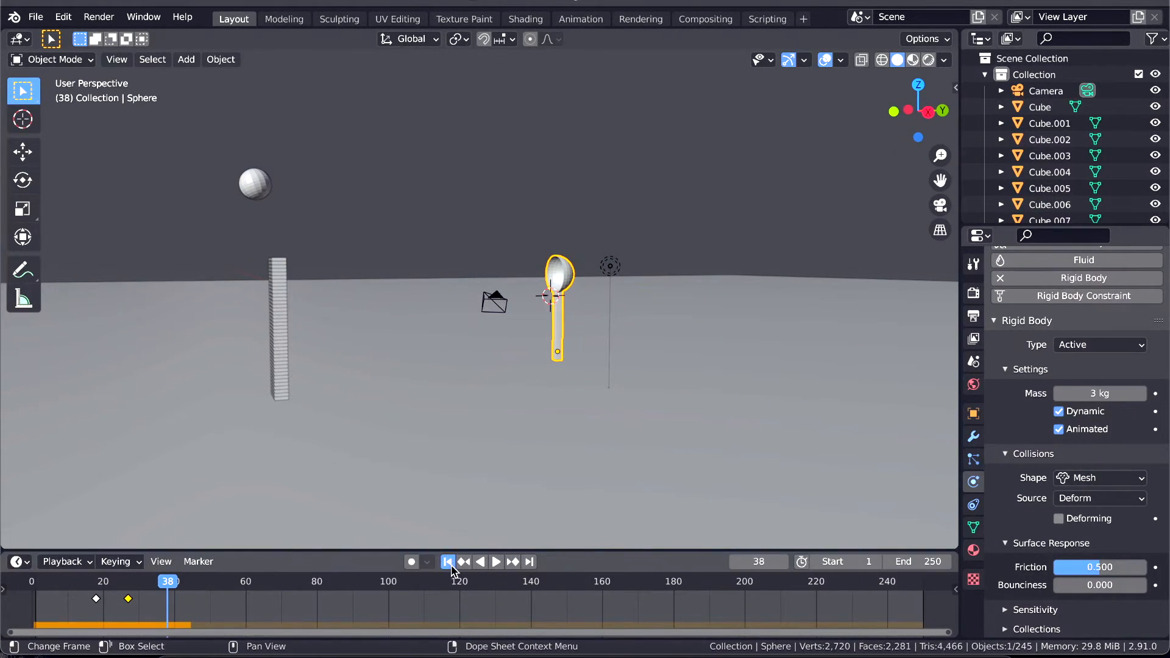
click(447, 562)
key(space)
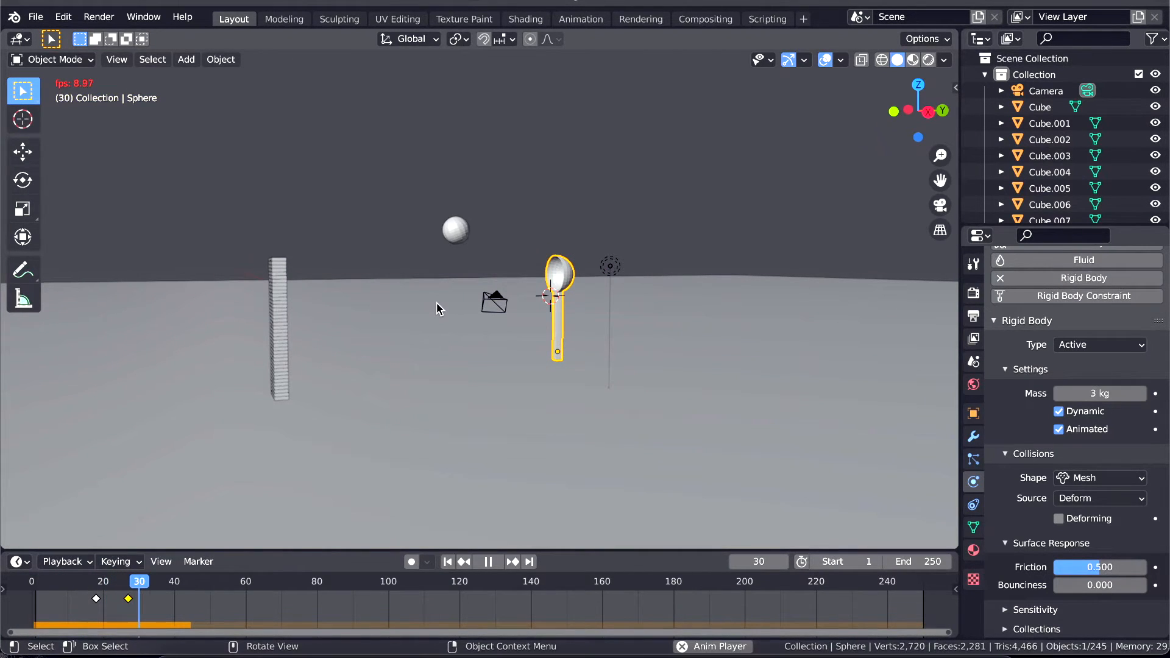
key(space)
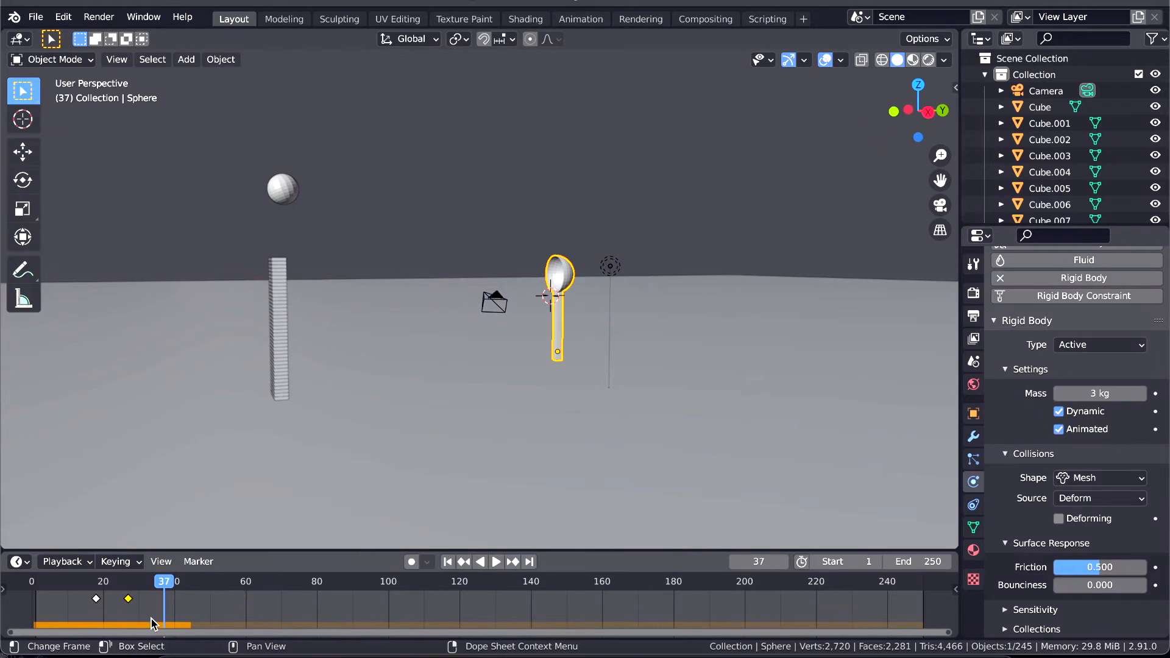
Step: Try the arm's second keyframe at about frame 23, play the throw from frame 1, and undo the keyframe moves
key(g)
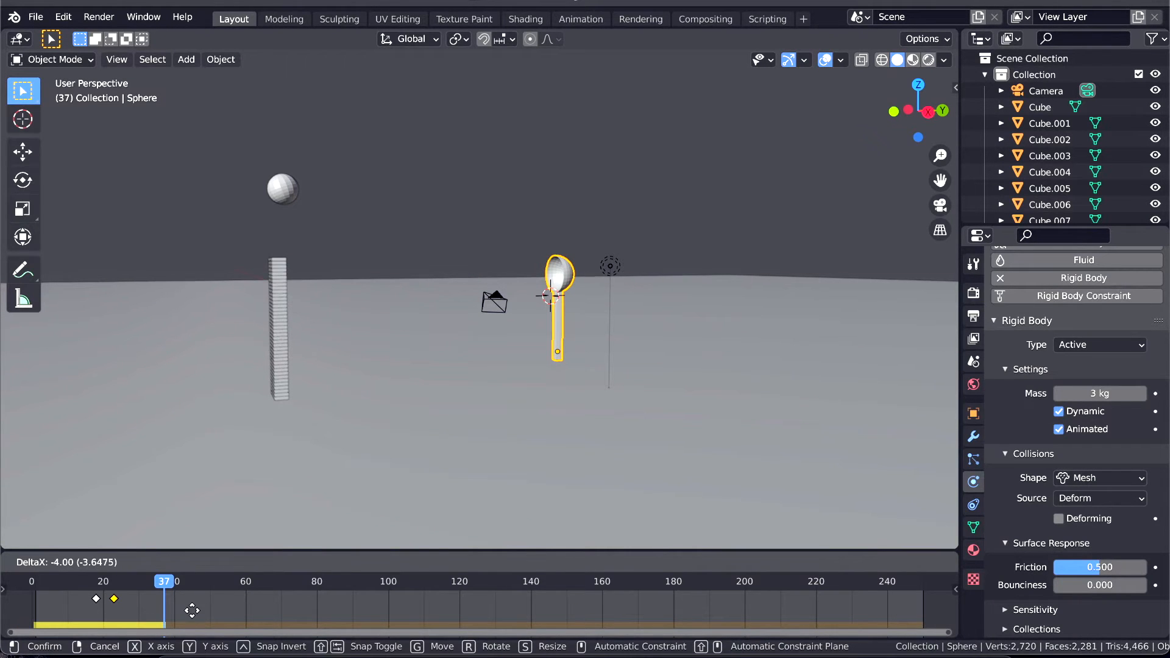
click(186, 616)
click(447, 562)
key(space)
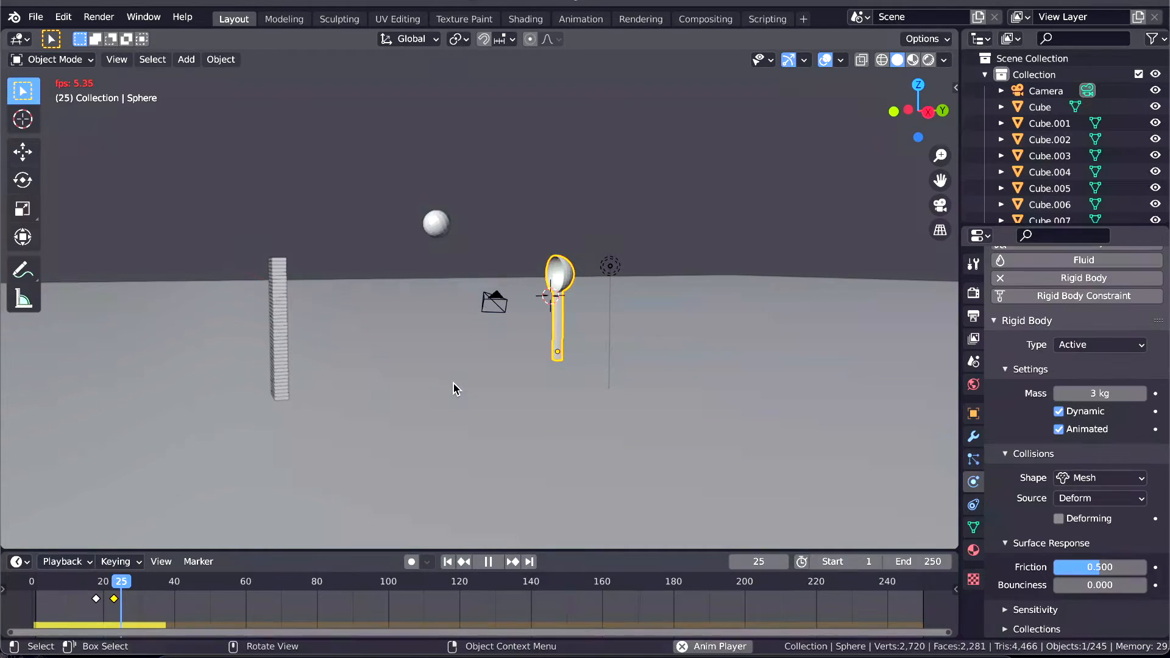
key(space)
key(ctrl+z)
key(ctrl+z)
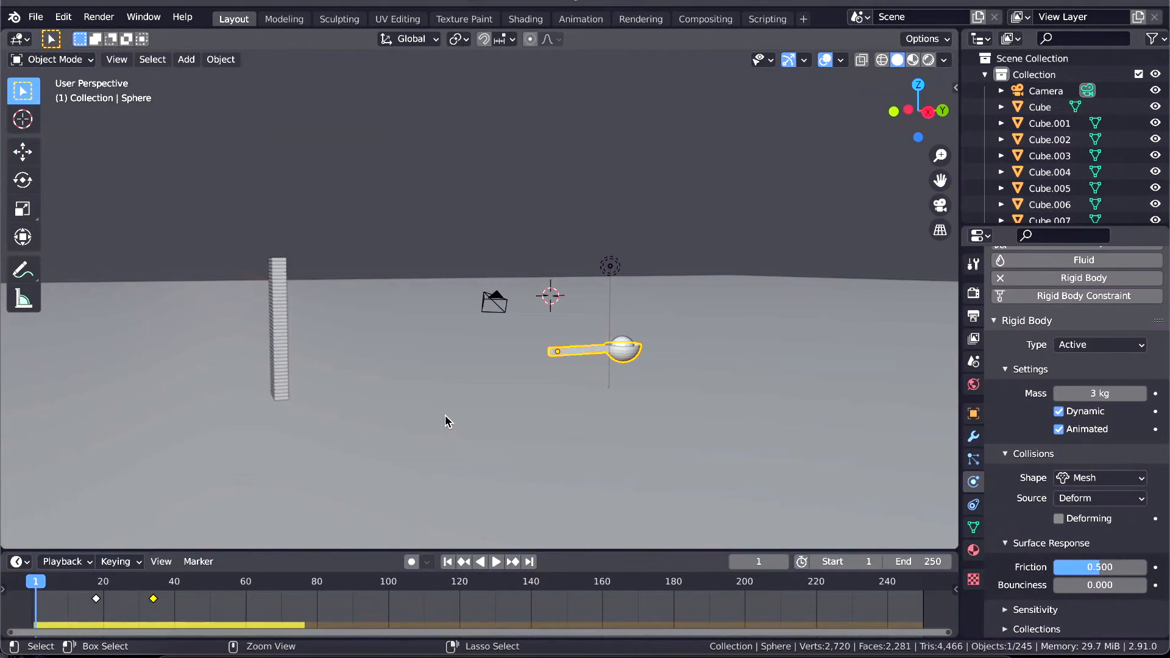
Step: Select the tower's bottom corner brick, and box-select the whole tower from the right-side view
middle_drag(416, 342, 420, 342)
scroll(421, 347, up, 5)
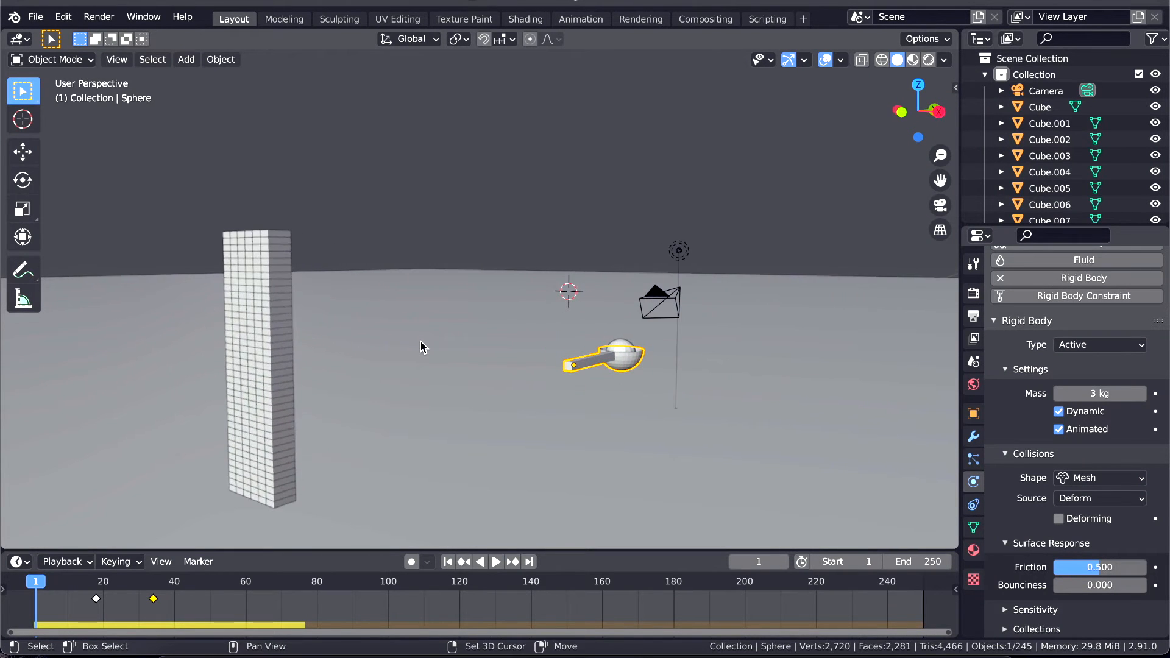
shift+scroll(420, 344, down, 4)
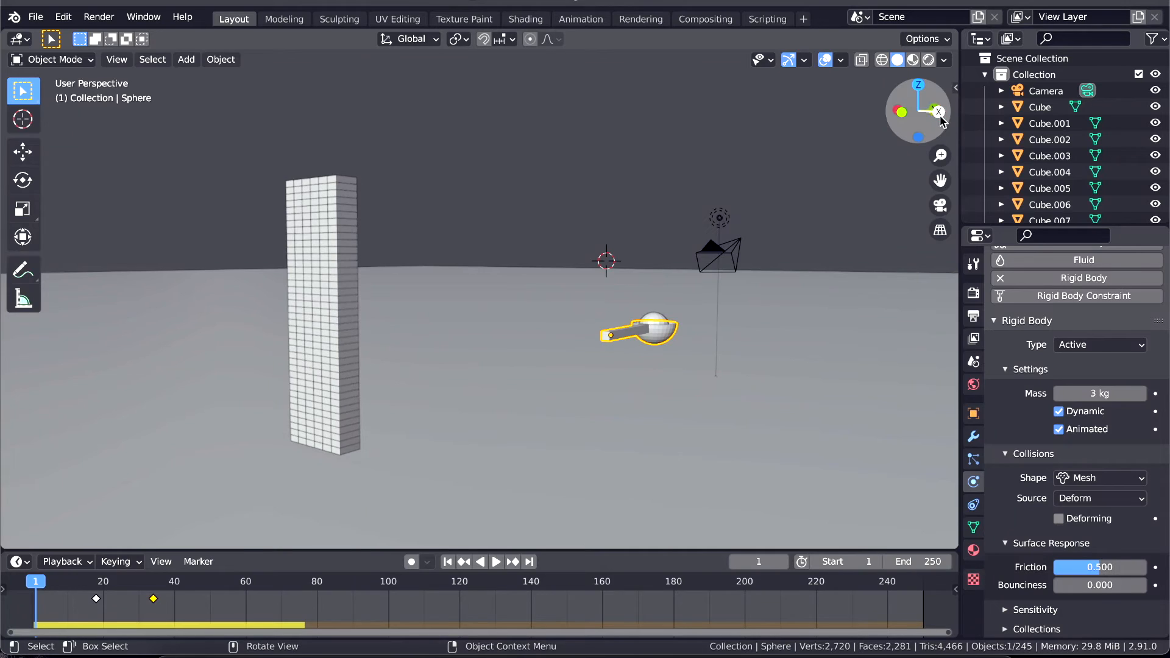
click(940, 115)
middle_drag(243, 305, 243, 305)
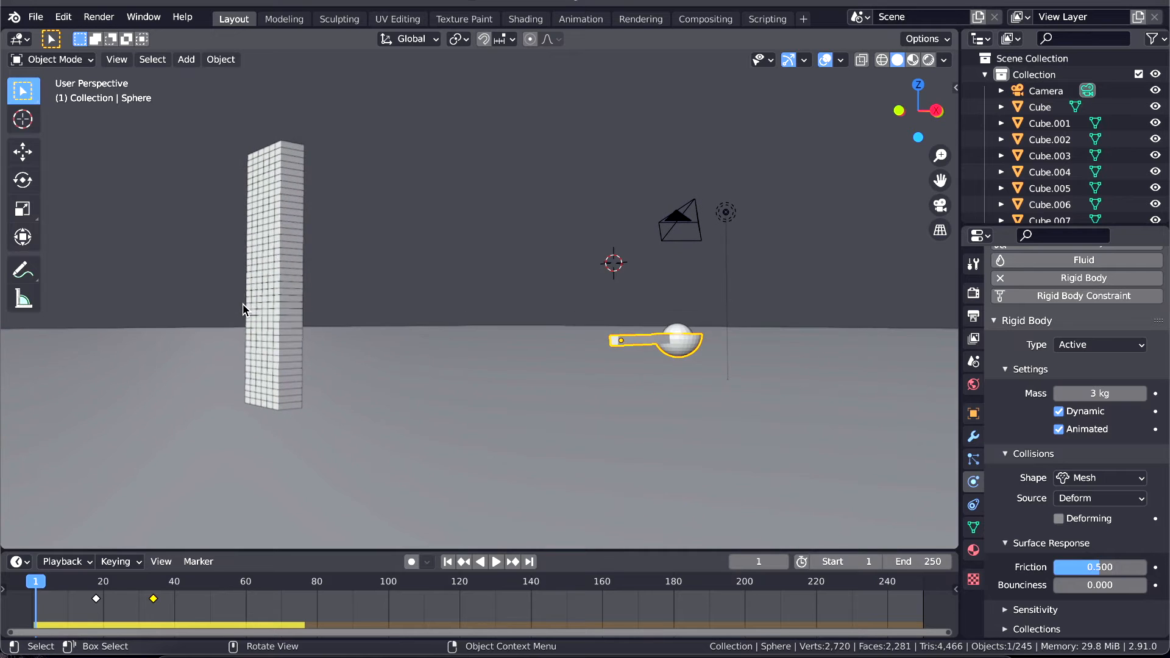
click(248, 402)
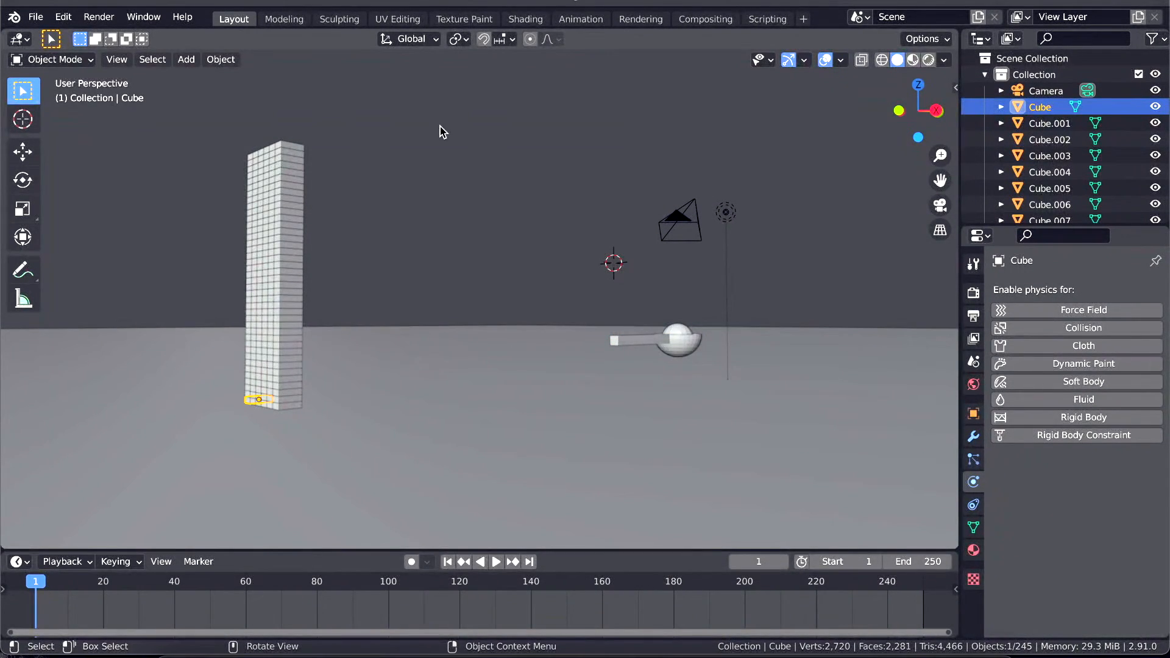
click(937, 110)
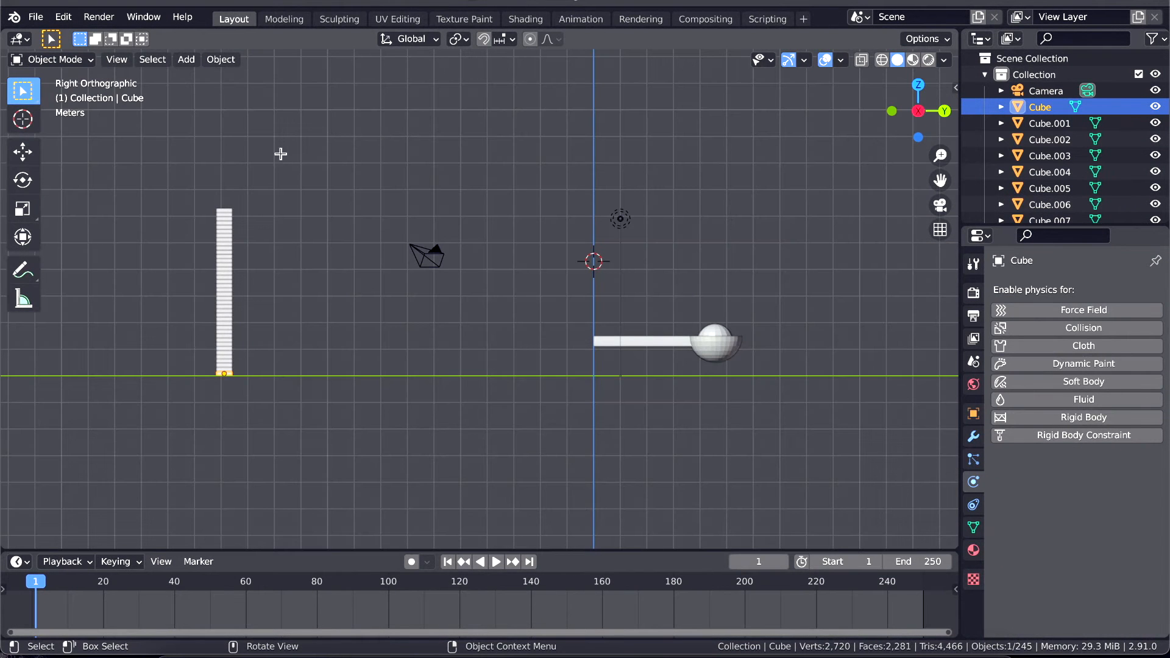
drag(206, 182, 253, 373)
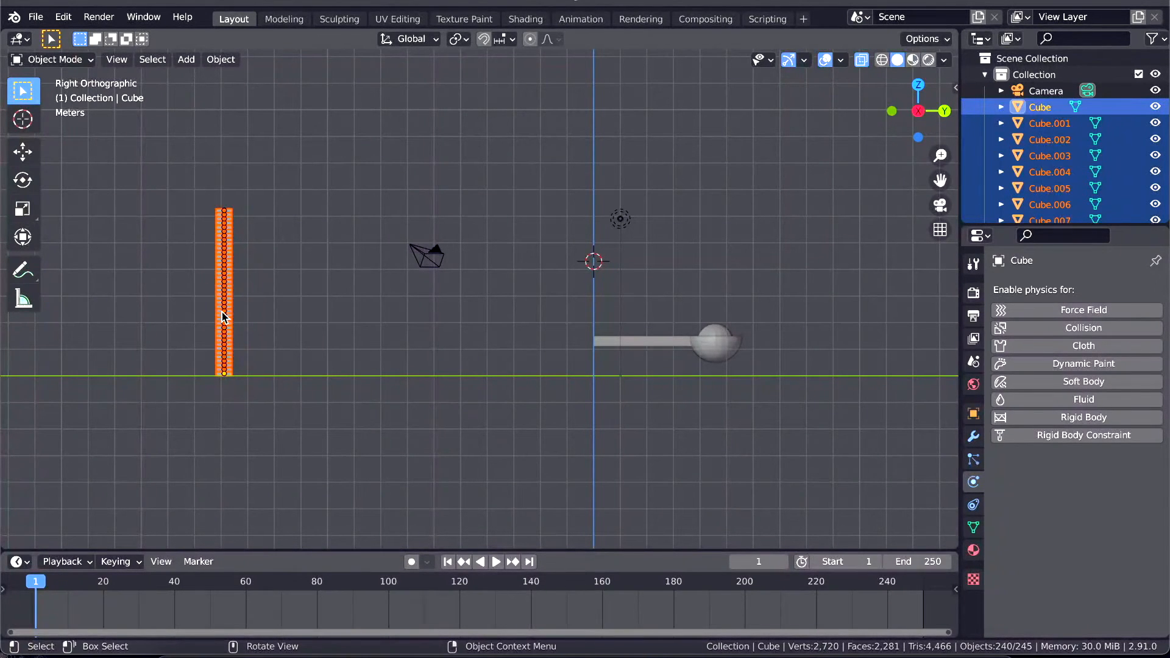
scroll(303, 292, left, 10)
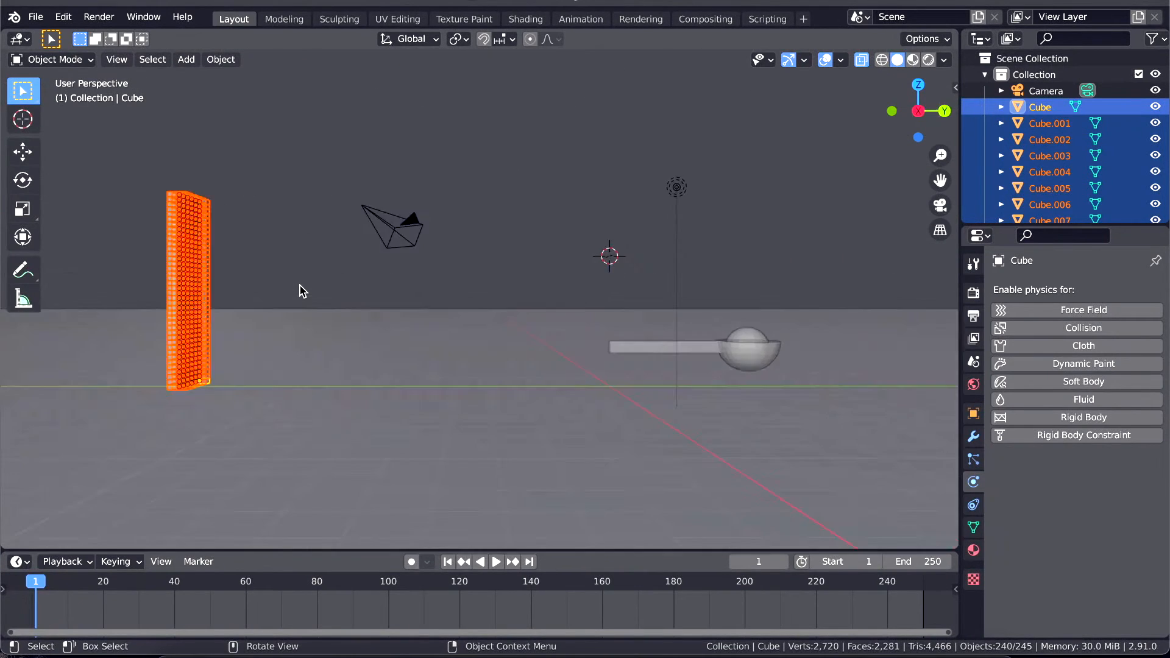
scroll(303, 291, left, 3)
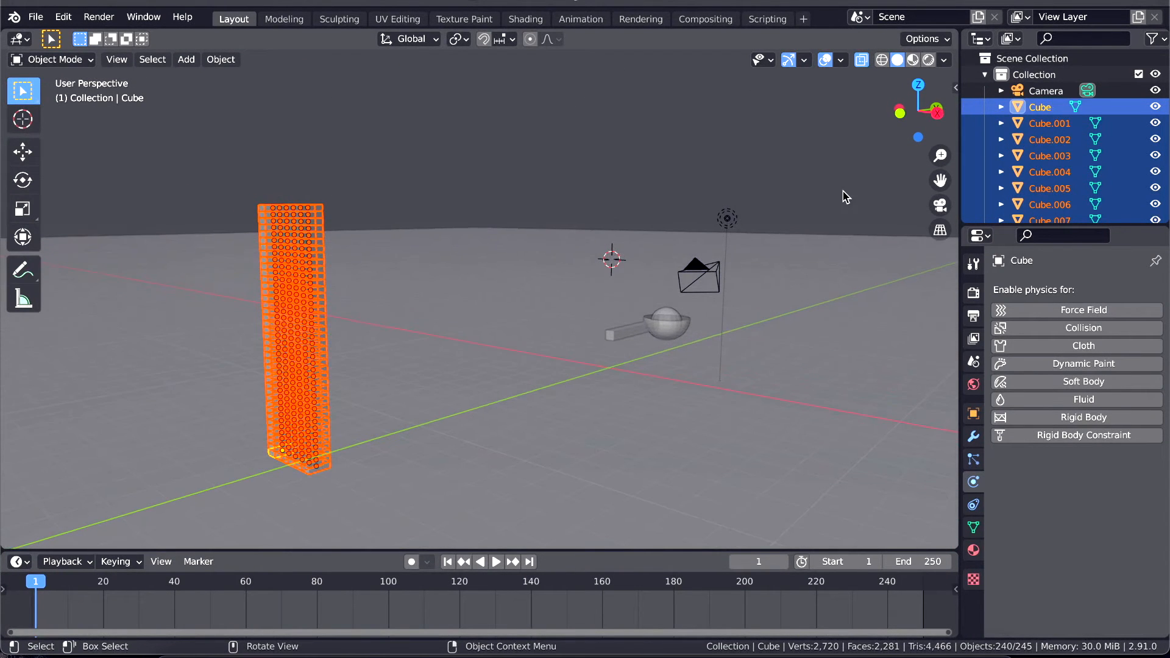
Step: Make the Cube brick the active object again, and add all the other tower bricks to the selection
click(1044, 92)
click(1040, 108)
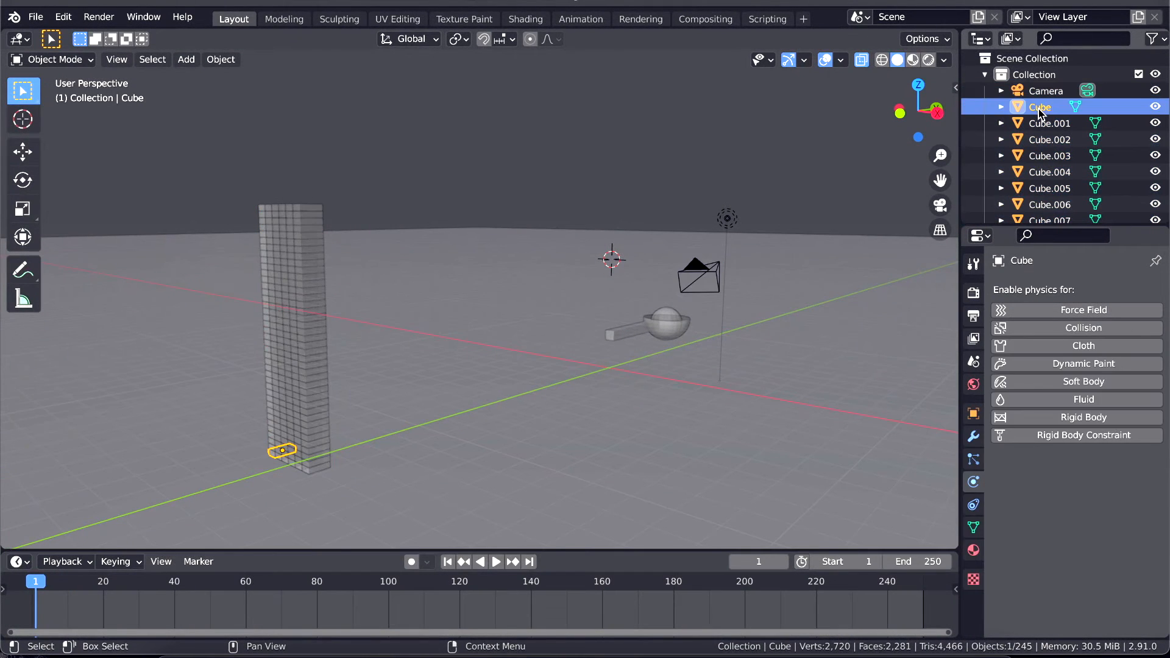
click(938, 114)
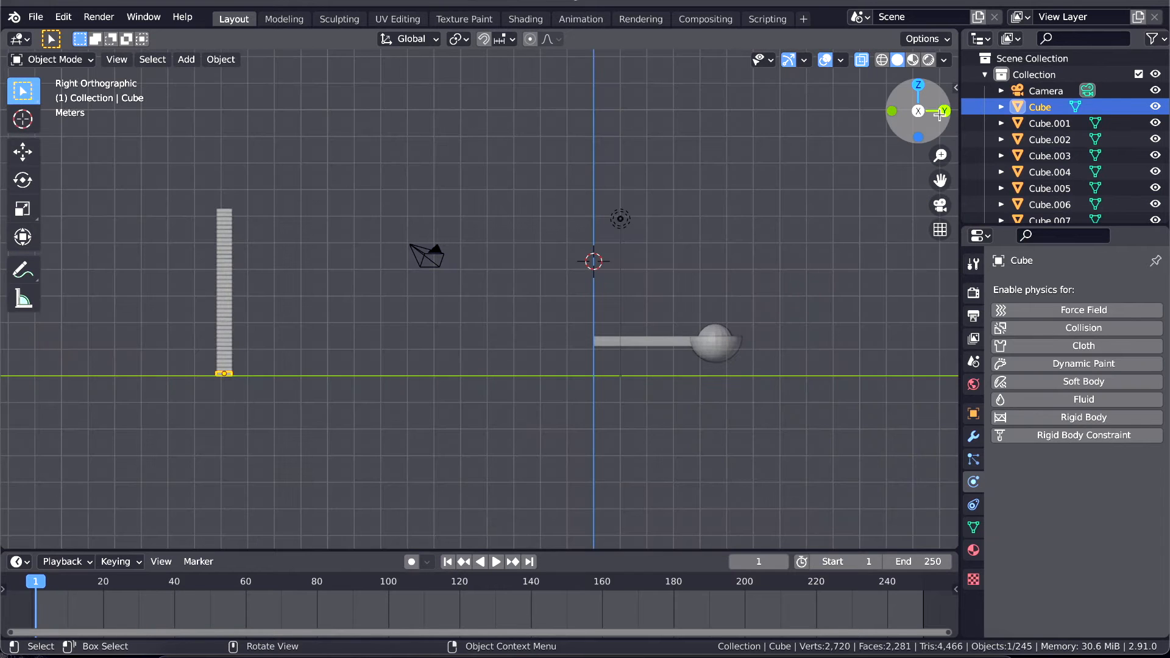
drag(183, 172, 261, 373)
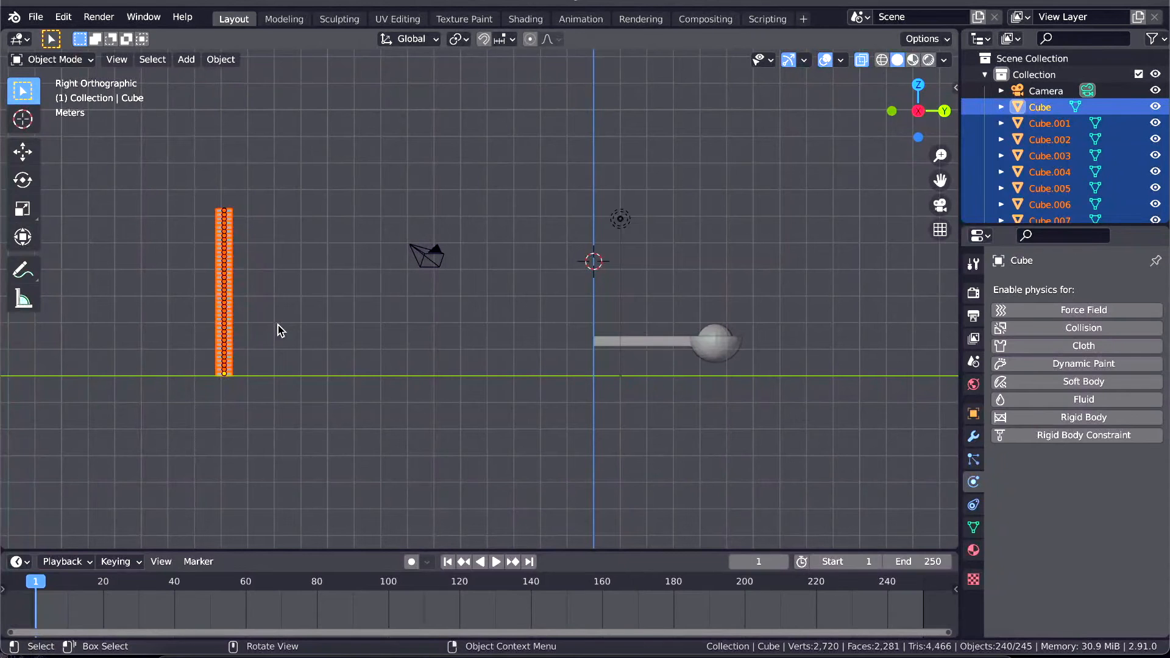
middle_drag(327, 308, 327, 309)
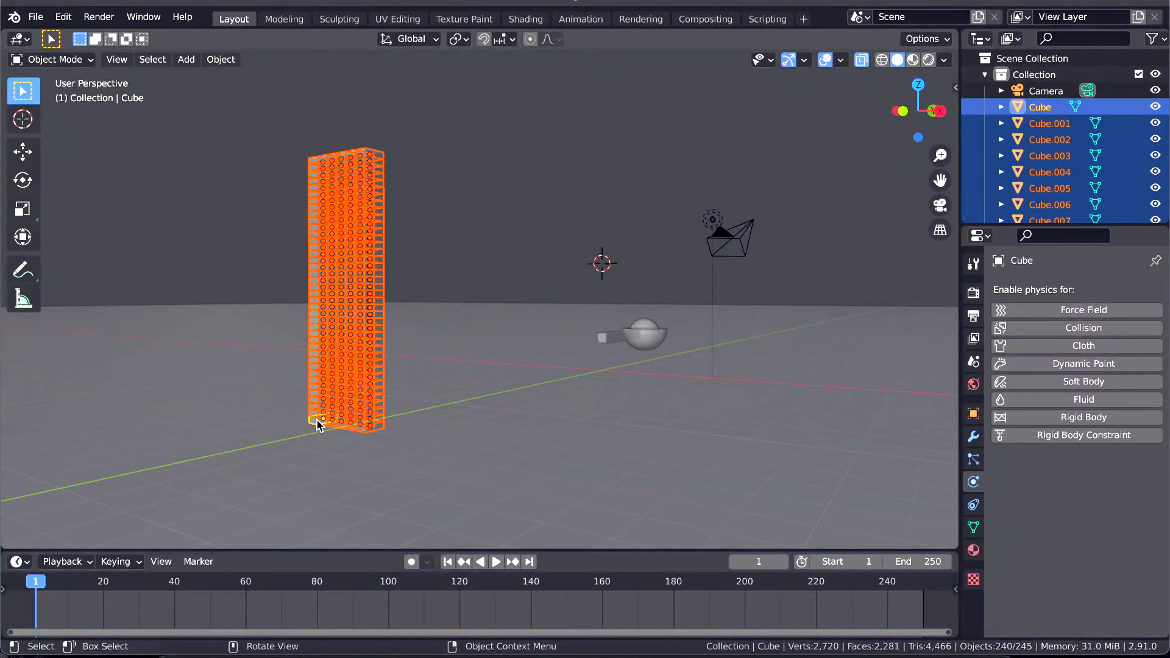
Step: Enable rigid body physics on the active Cube brick and set its type to Passive
click(1065, 418)
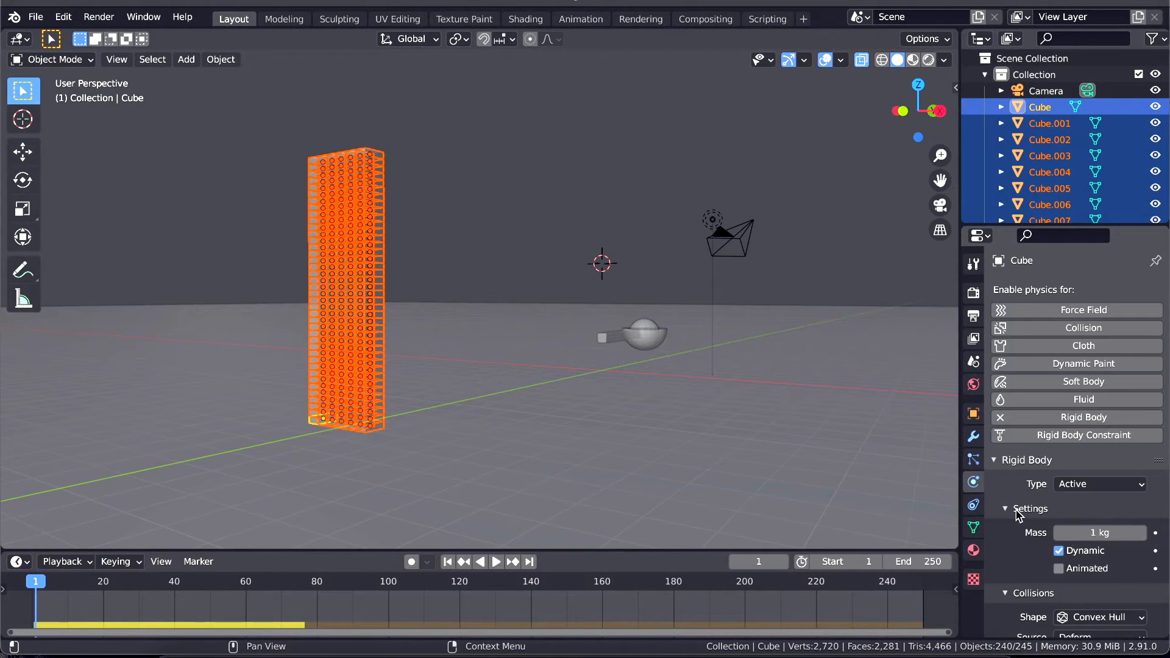
scroll(1018, 510, down, 5)
scroll(1018, 514, down, 1)
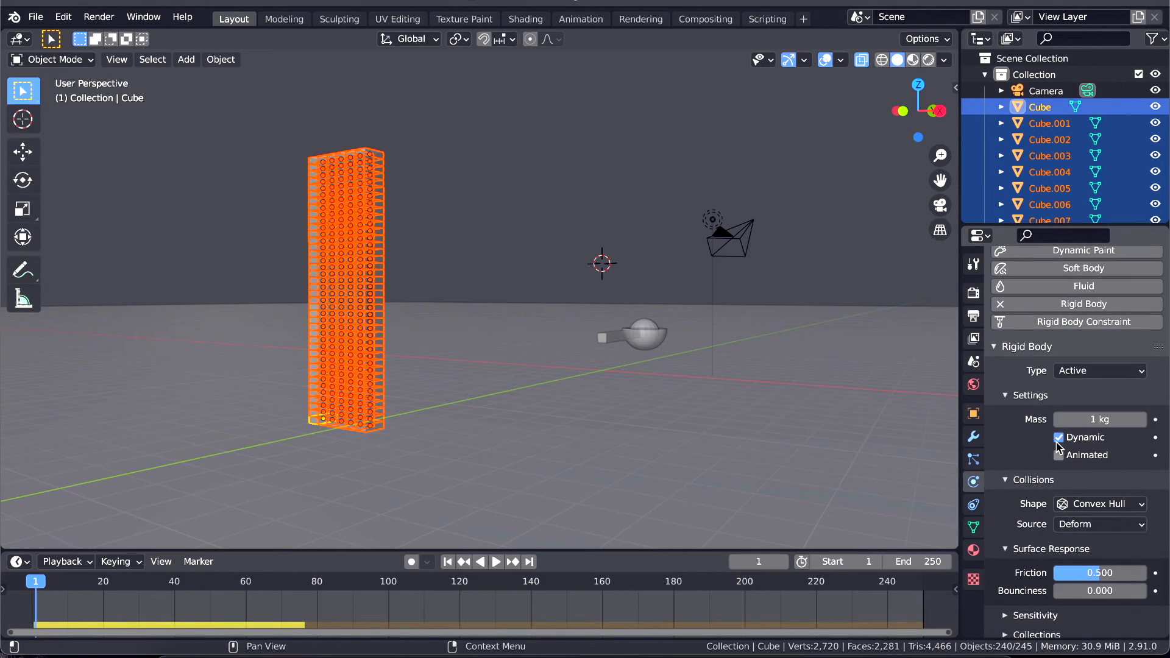
click(1089, 371)
click(1077, 407)
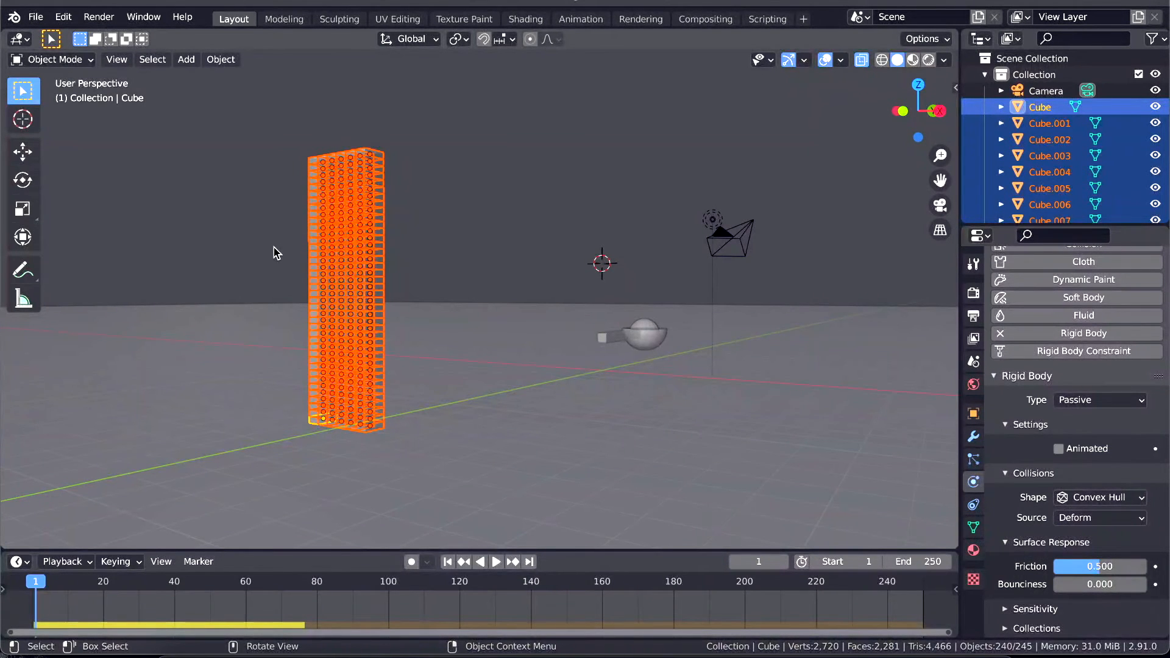
Step: Copy the rigid body settings from the active brick to all the selected tower bricks
scroll(473, 269, left, 5)
scroll(473, 269, right, 8)
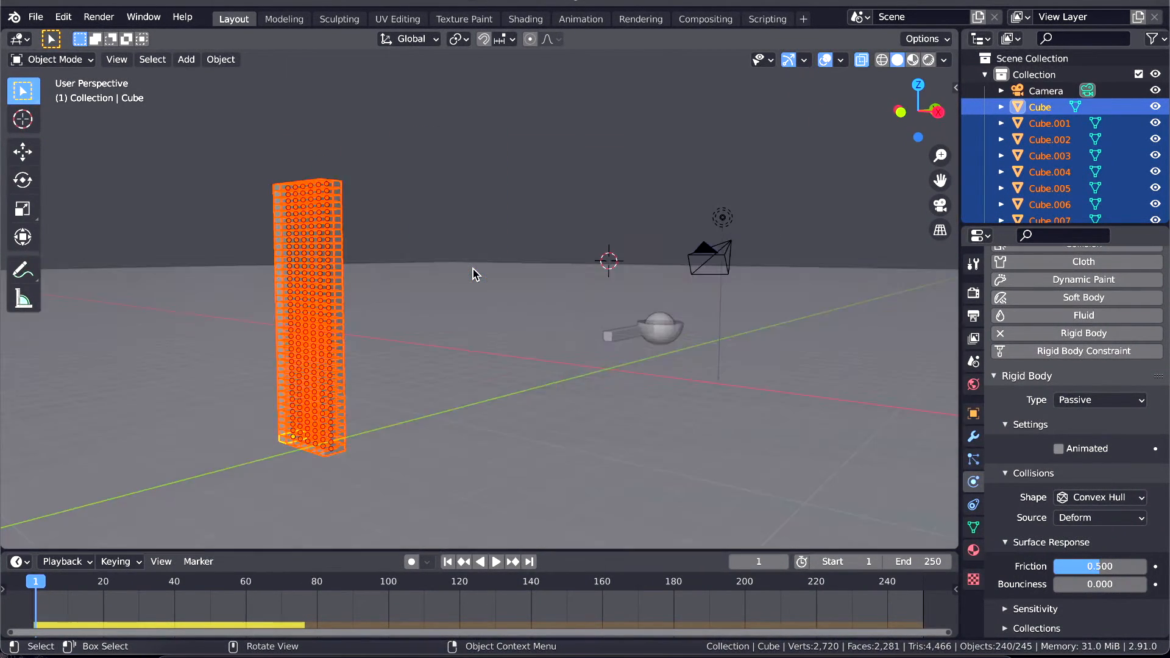
scroll(472, 268, down, 5)
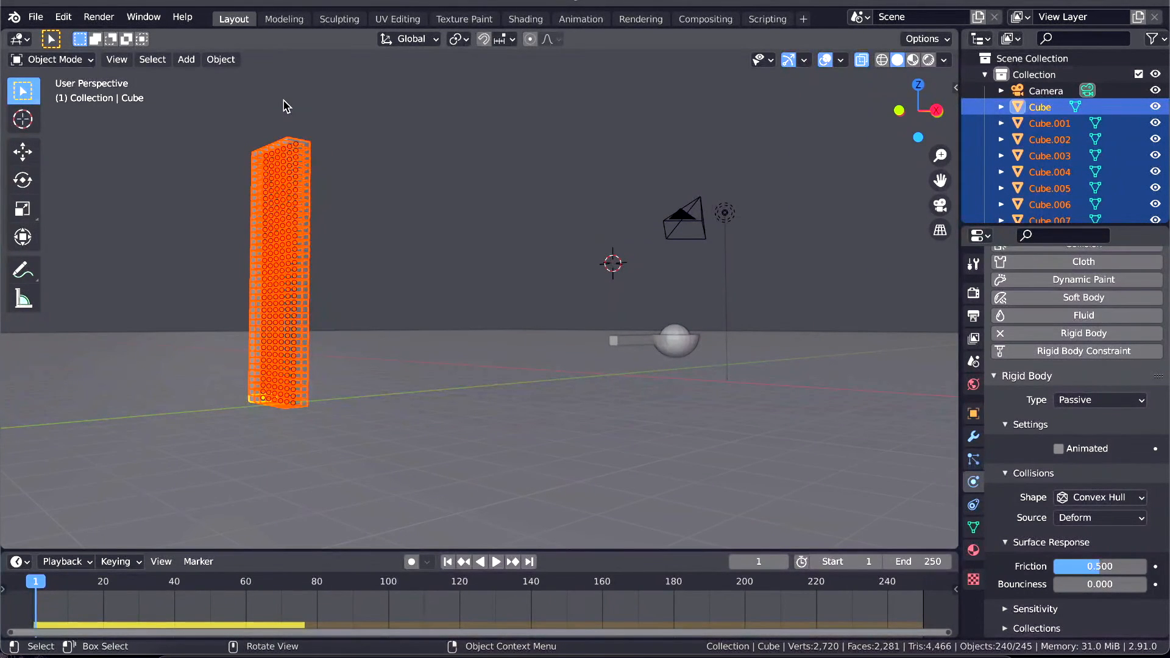
click(218, 63)
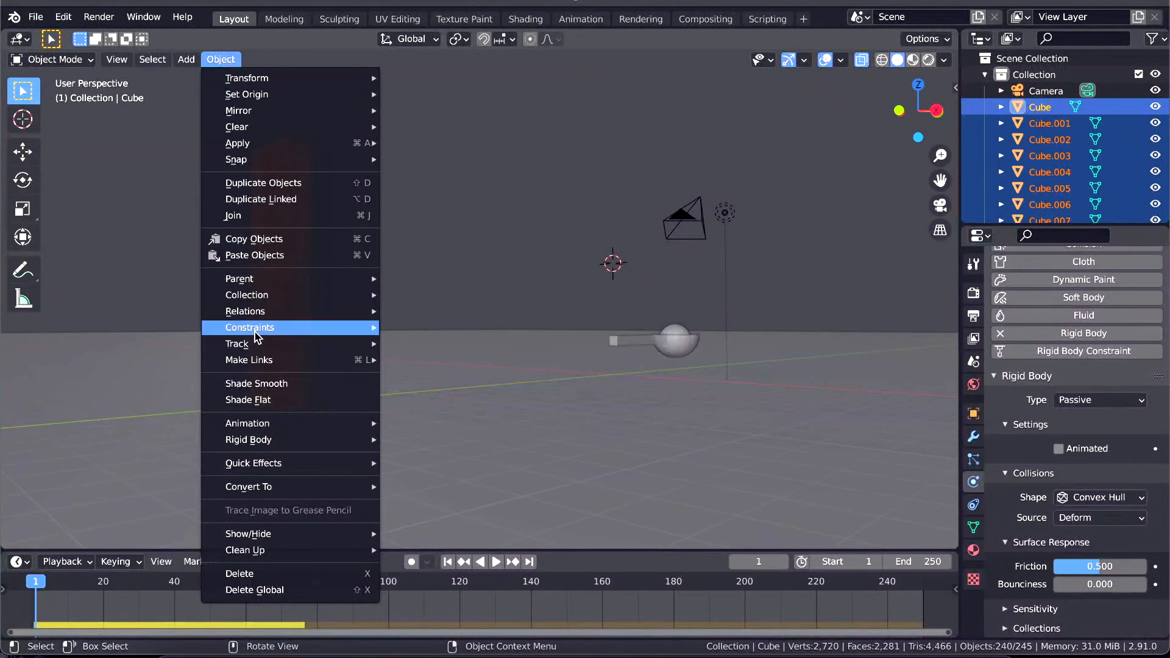
mouse_move(272, 357)
mouse_move(281, 447)
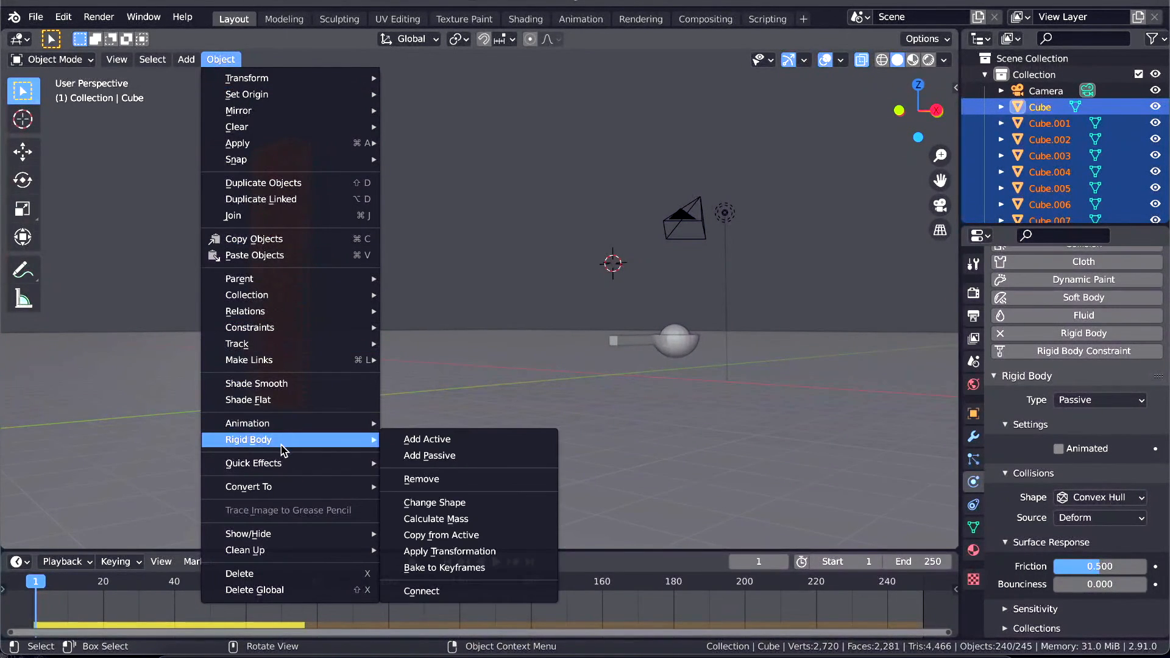
click(449, 536)
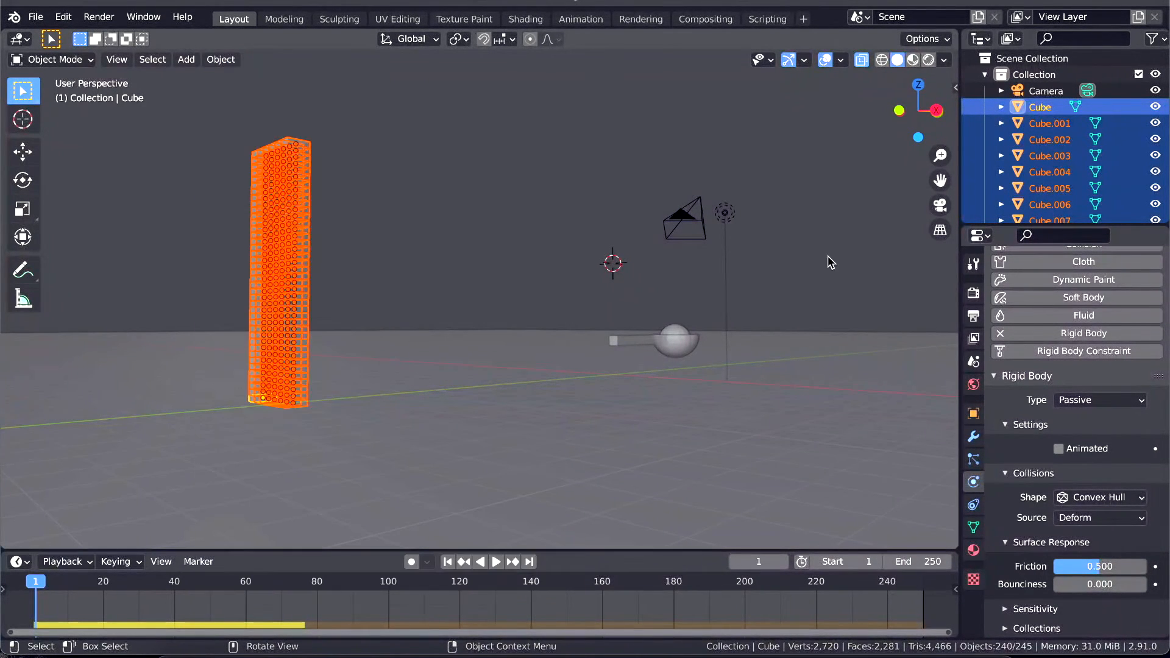
click(222, 59)
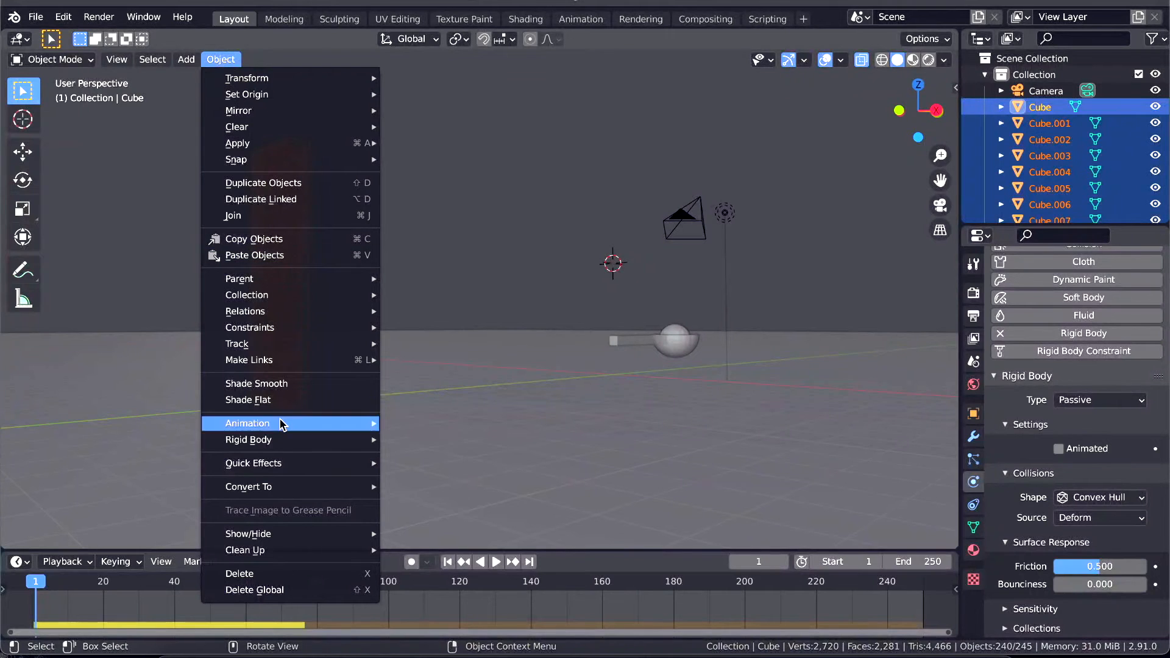
mouse_move(293, 443)
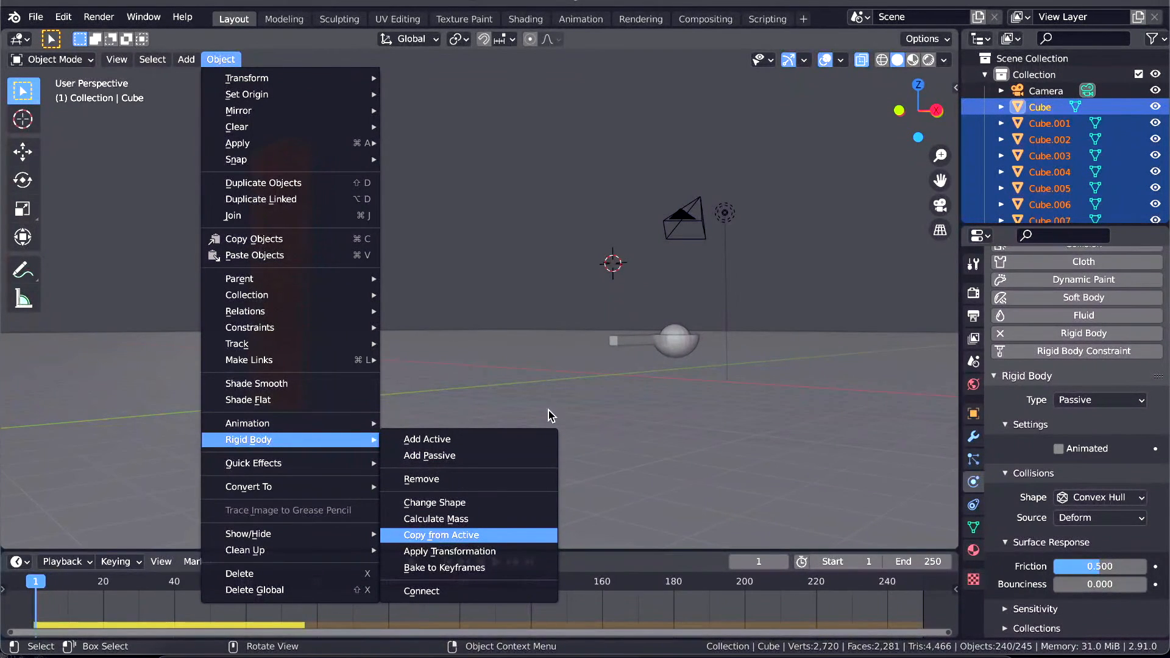
click(428, 534)
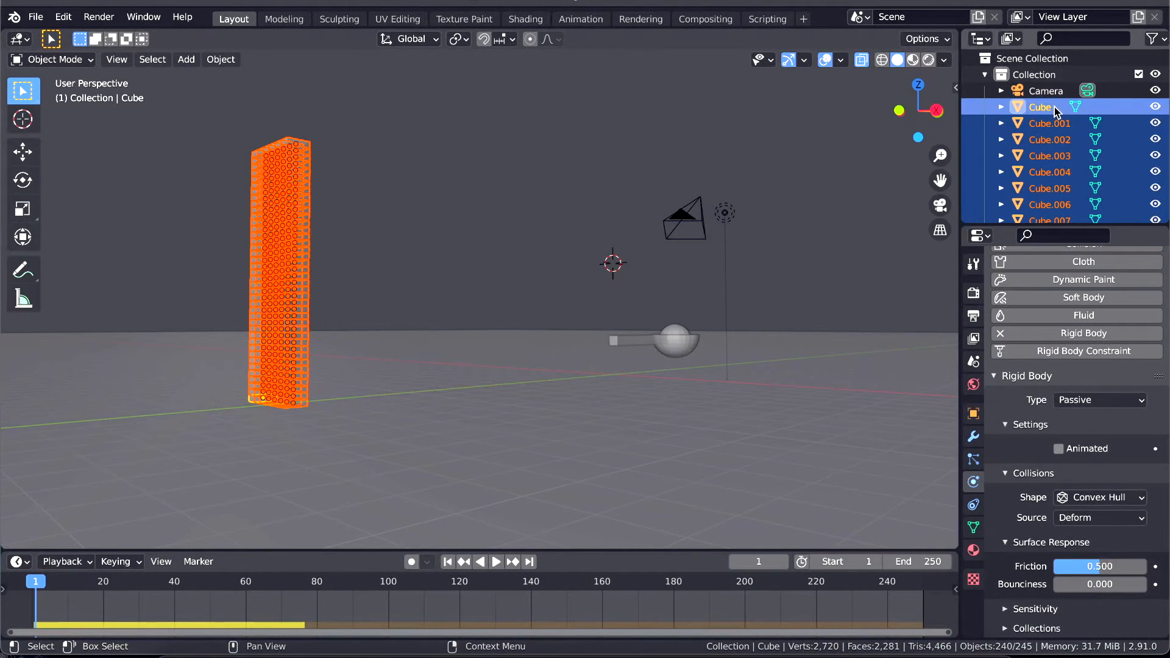
Step: Deselect everything, play the throw against the tower with X-ray display turned off, and return to frame 1
middle_drag(533, 199, 407, 184)
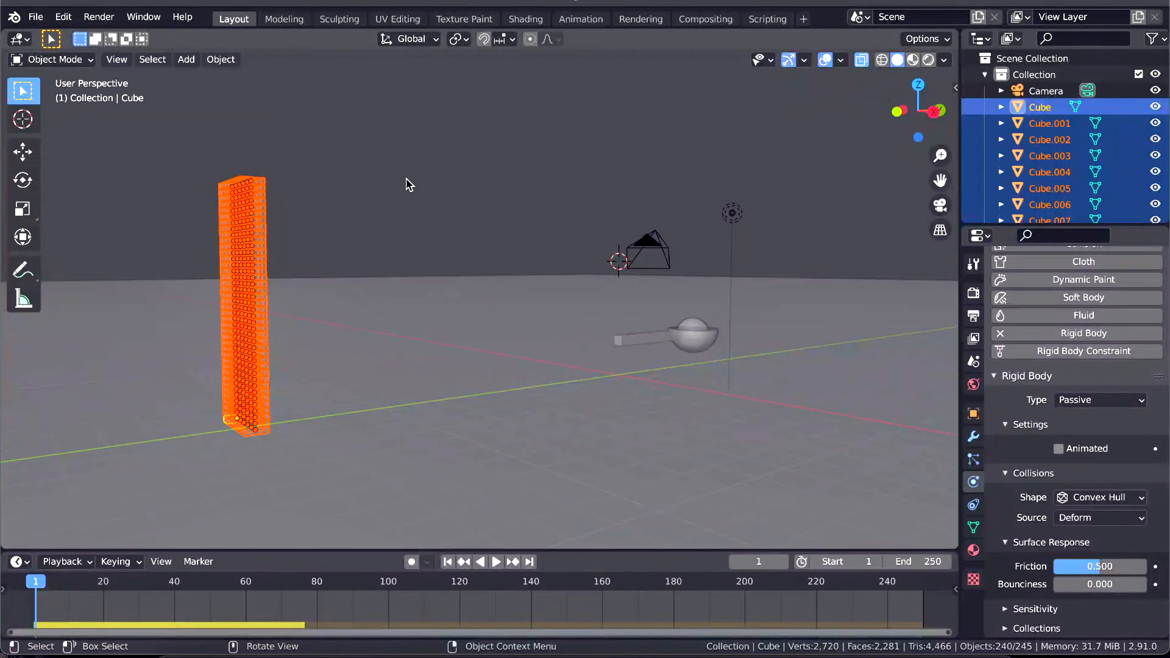
key(alt+a)
key(space)
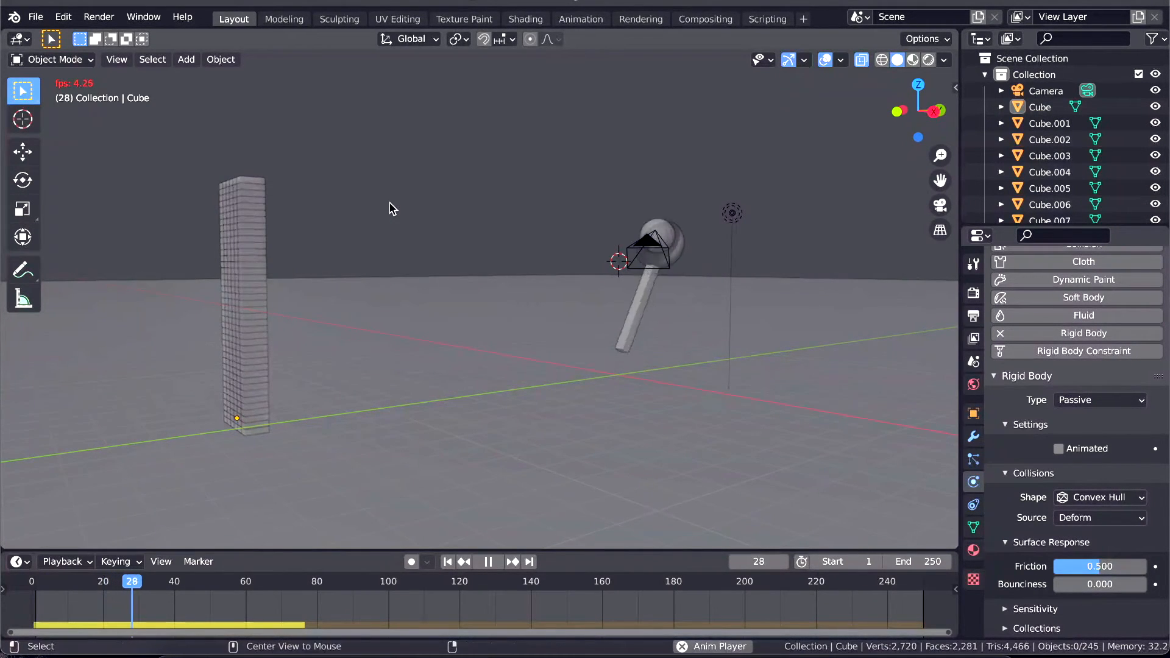
key(alt+z)
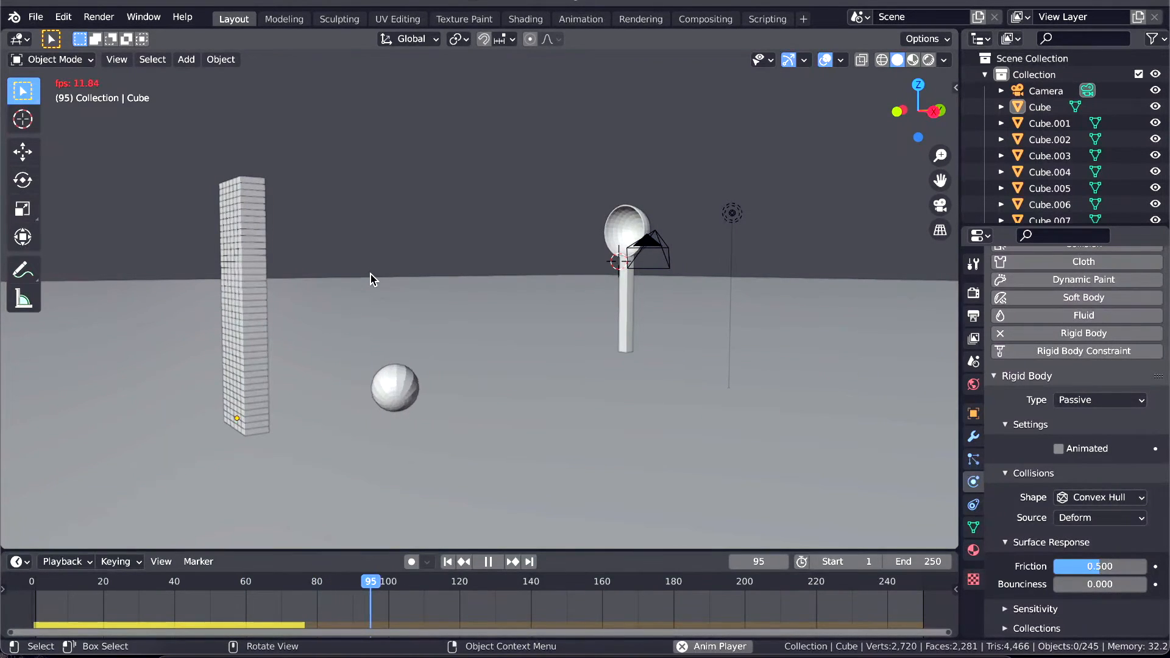
key(space)
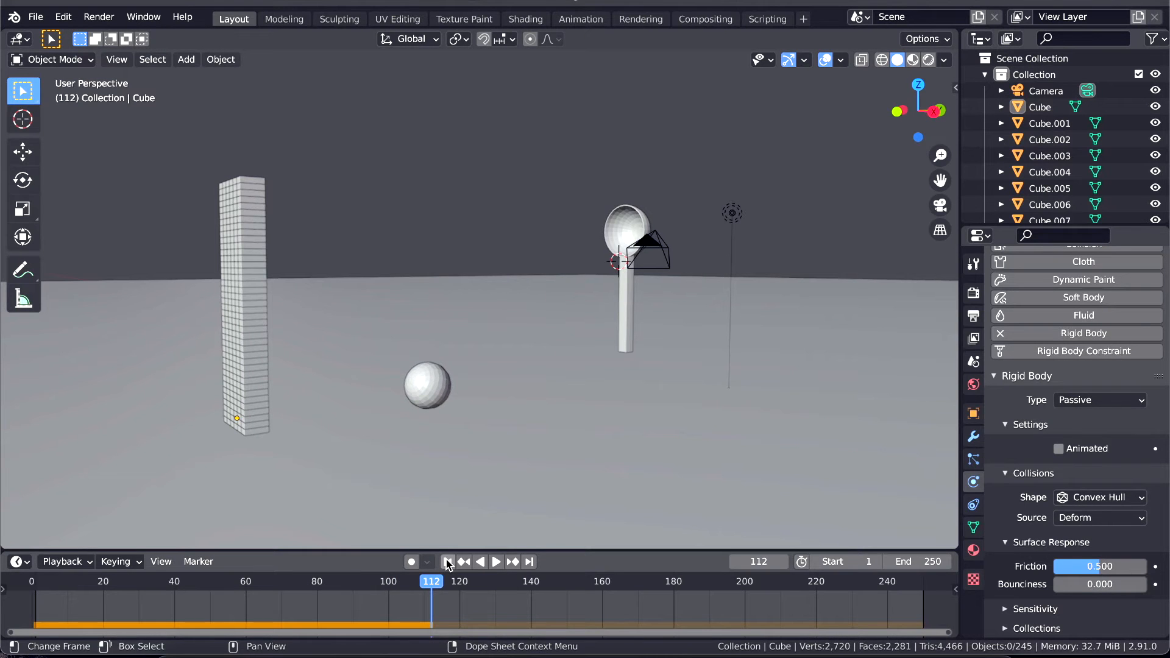
click(448, 561)
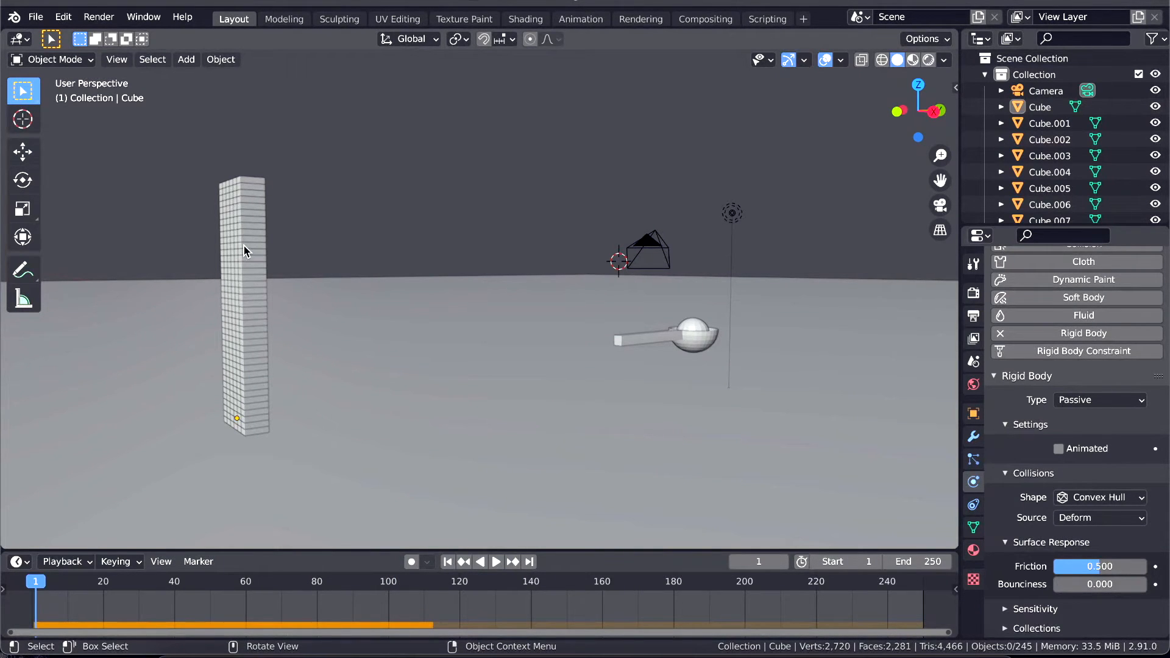
Step: Set the rigid body mass of the ball in the catapult's cup to 12 kg
click(692, 322)
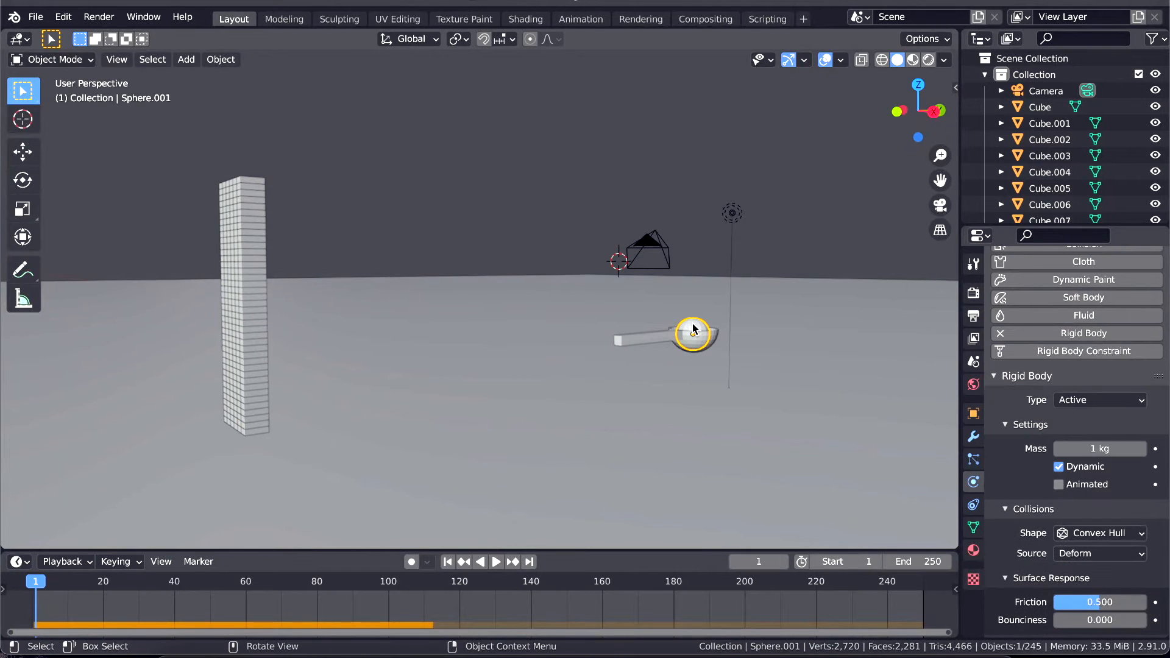
click(1097, 448)
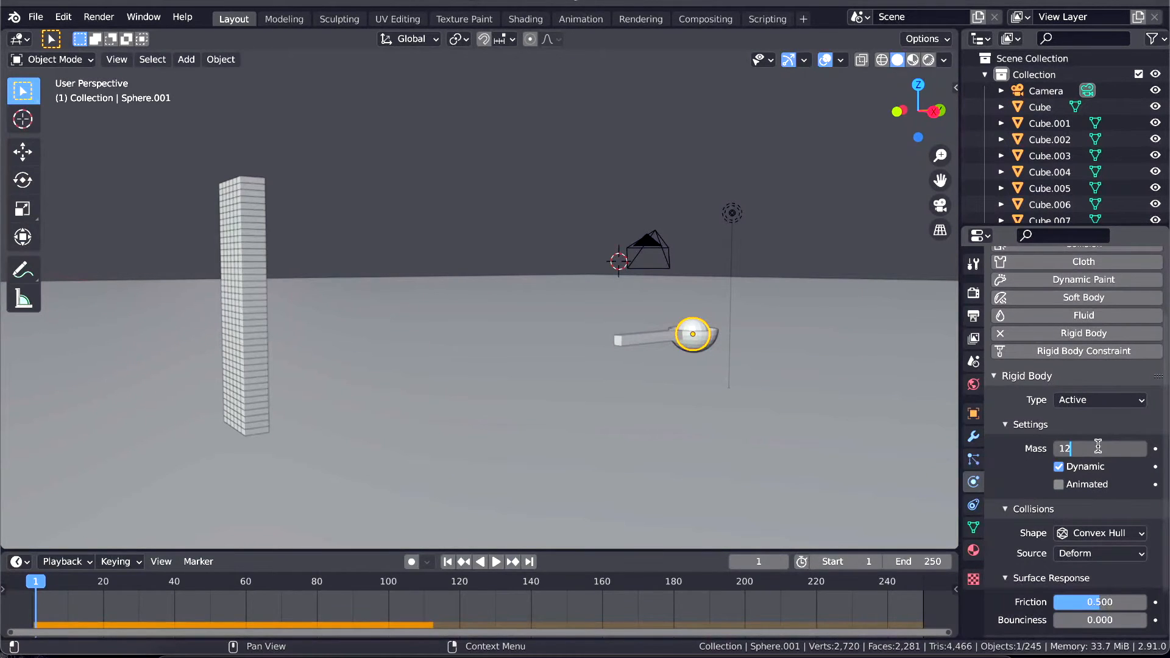
text(12)
key(Return)
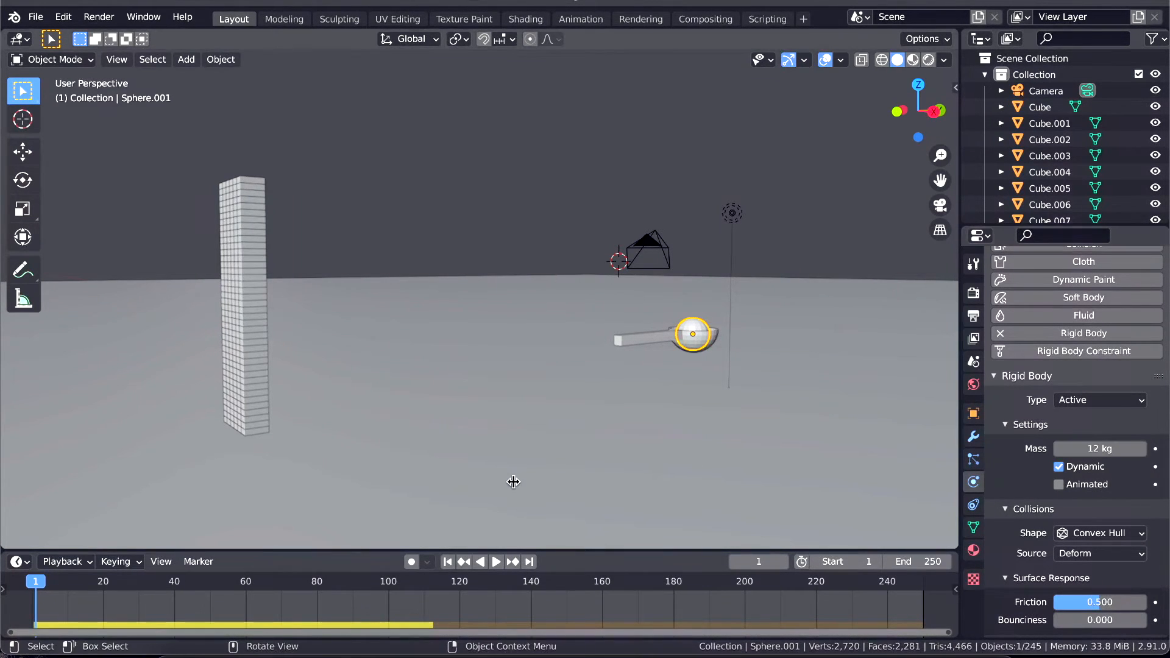
Step: Play the throw with the heavier ball, stop after it reaches the tower, and return to frame 1
key(space)
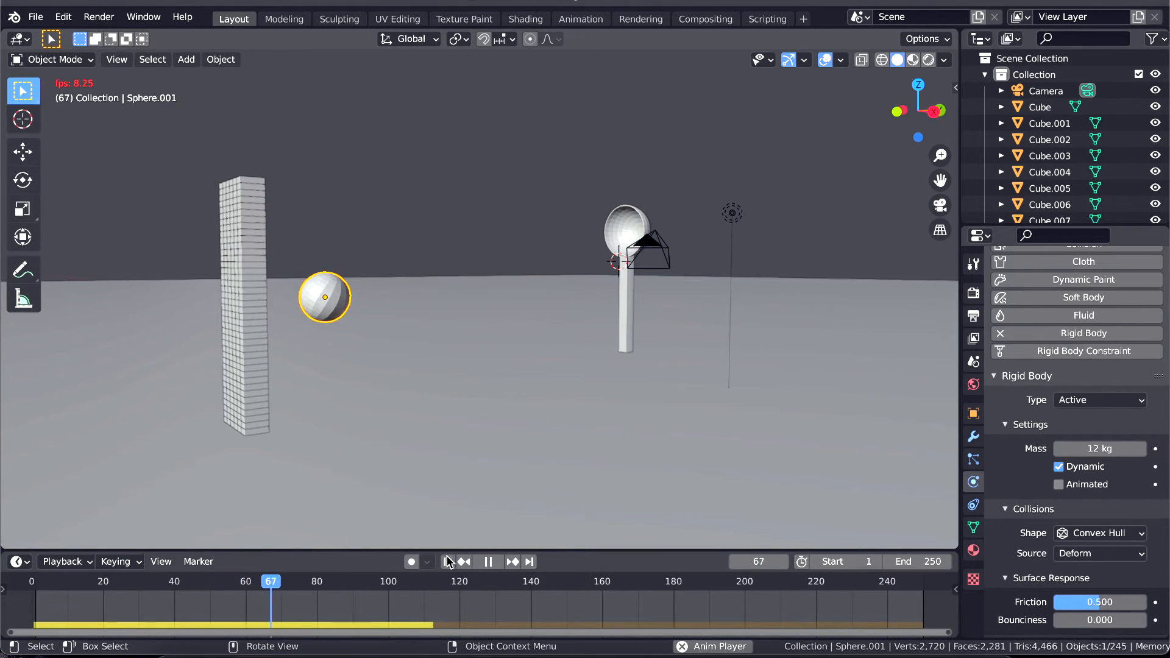
click(488, 562)
click(447, 564)
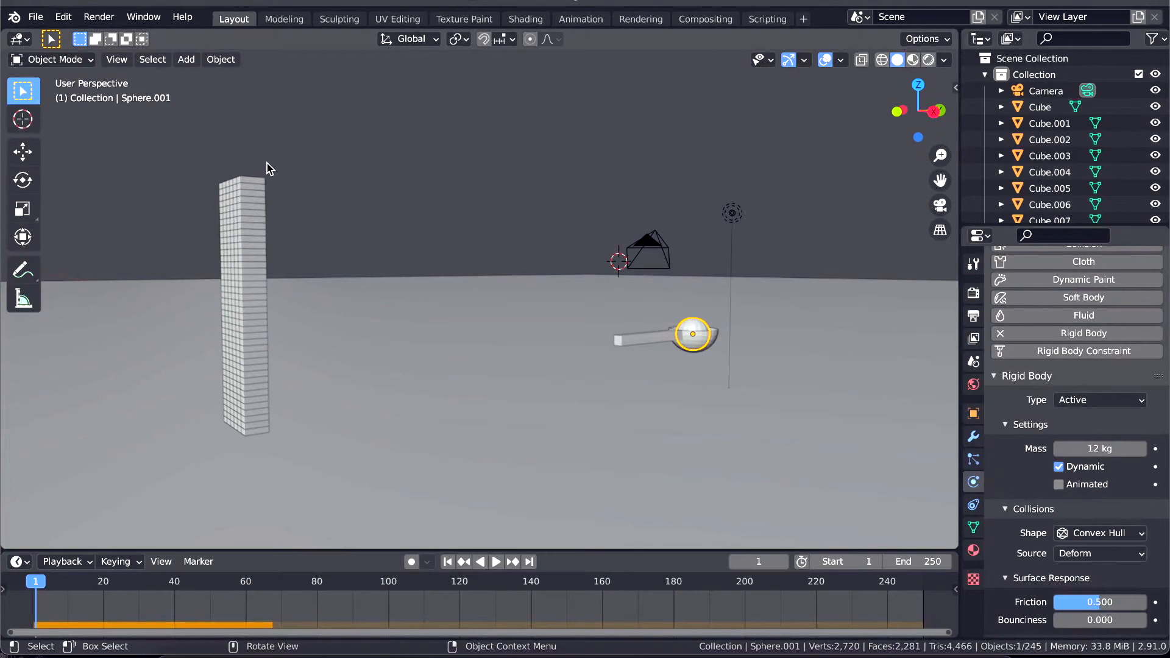
Step: Select all the tower bricks with Cube as the active brick and set its rigid body type to Active
click(1047, 108)
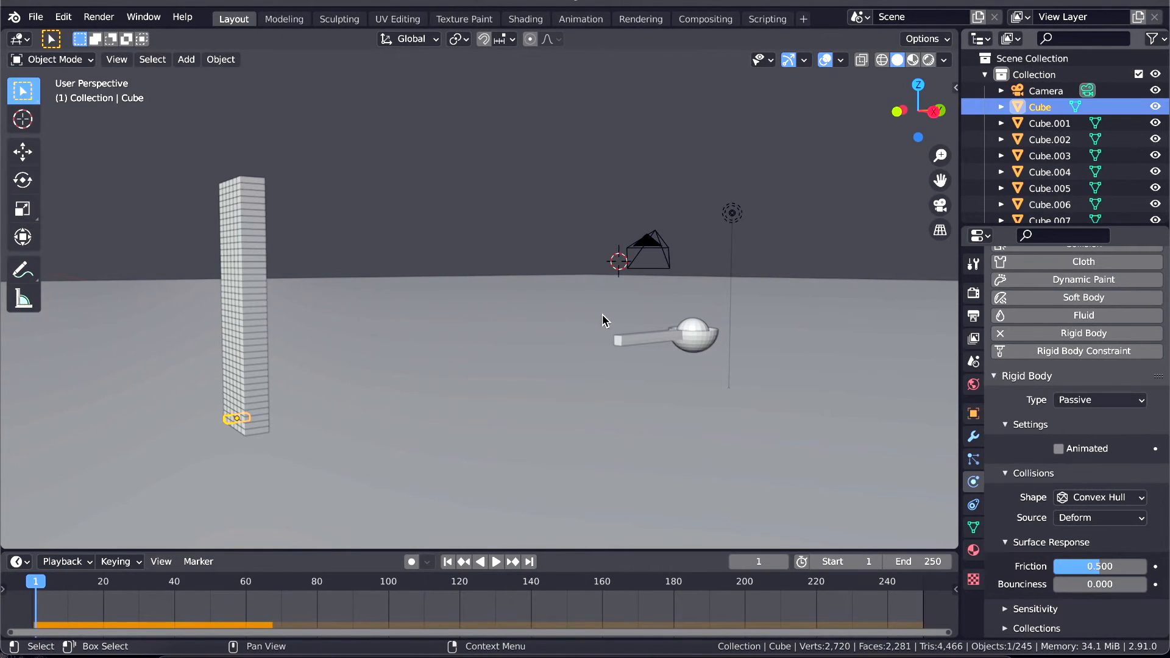
scroll(466, 404, right, 3)
scroll(466, 404, up, 1)
scroll(466, 404, down, 3)
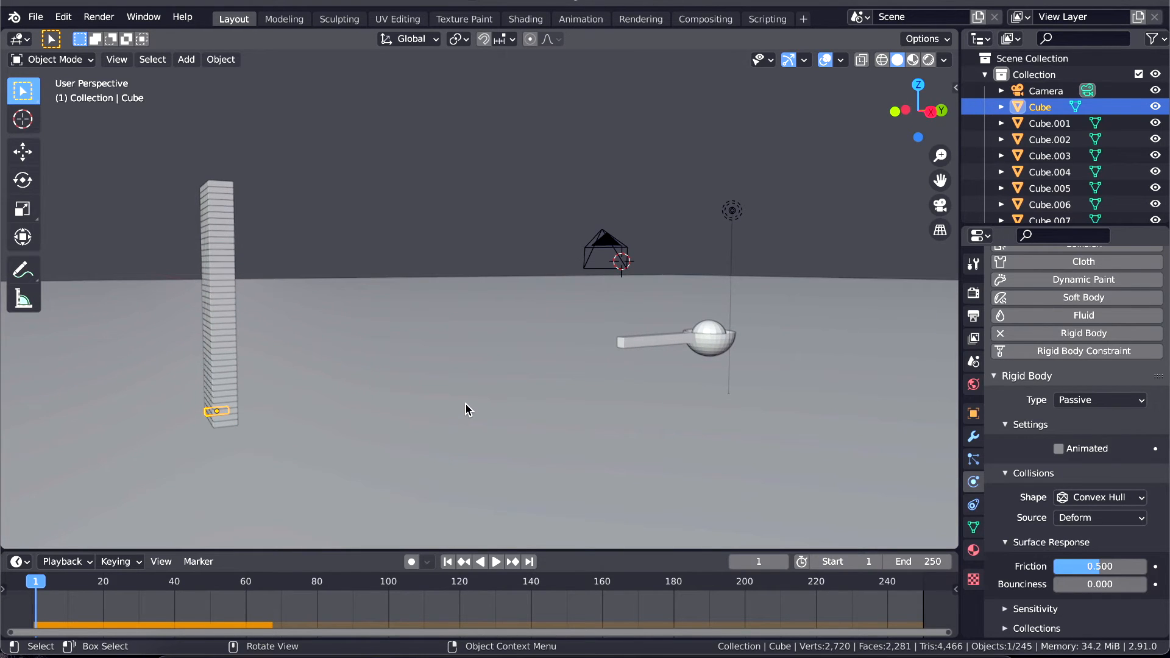
click(931, 112)
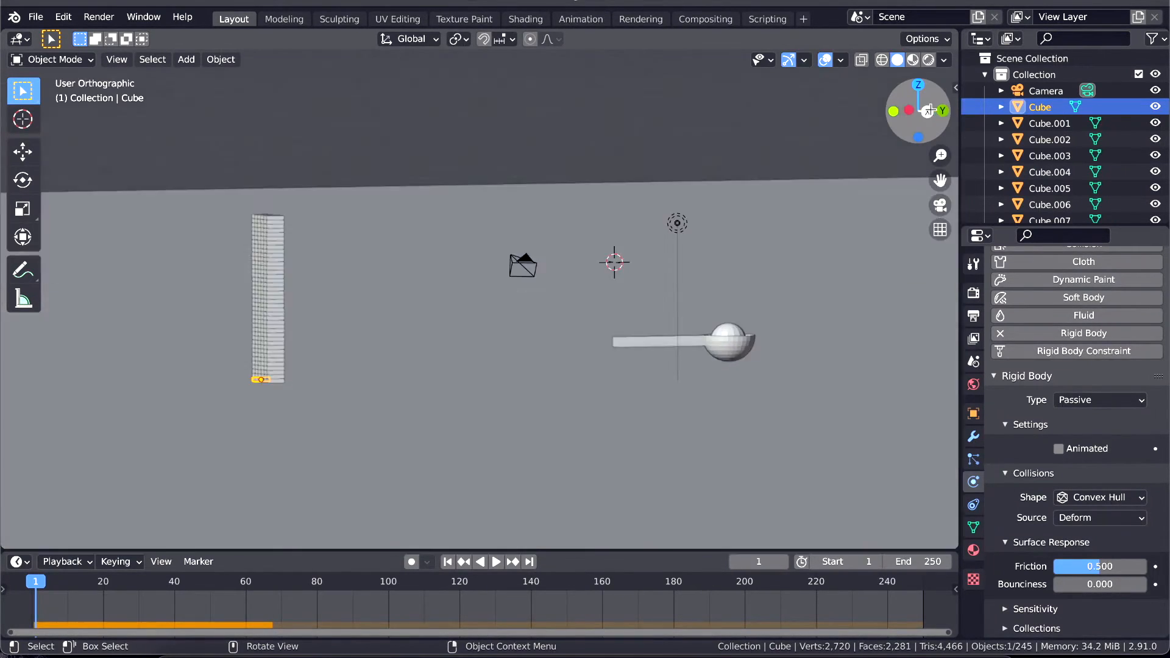
key(b)
drag(186, 189, 287, 375)
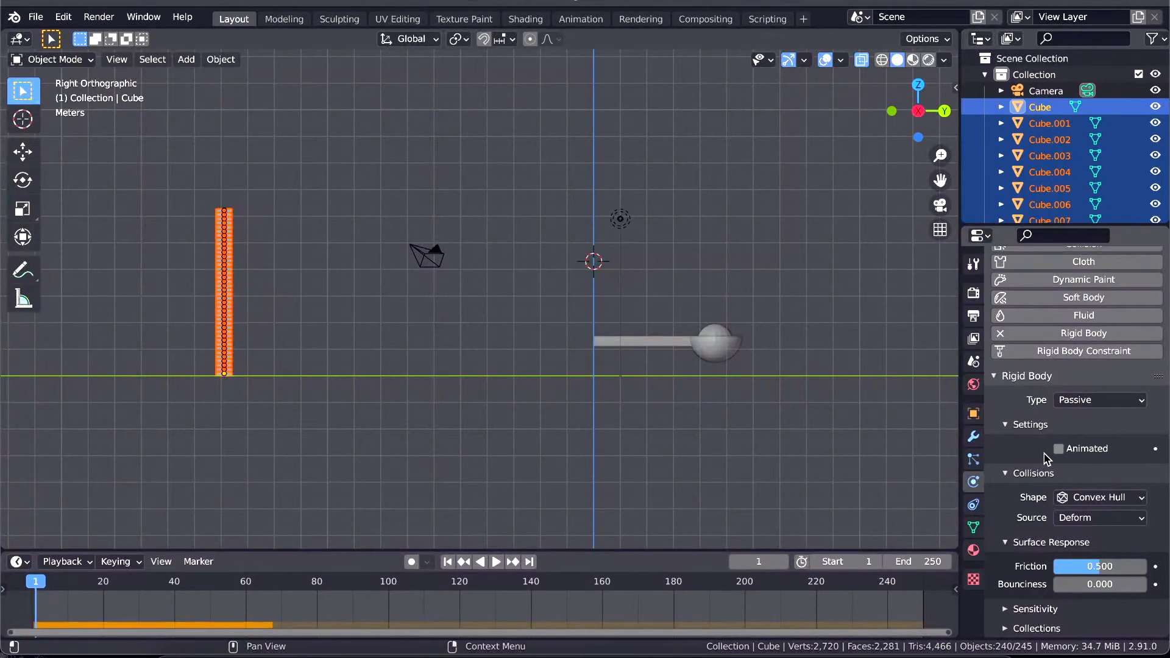
click(1085, 401)
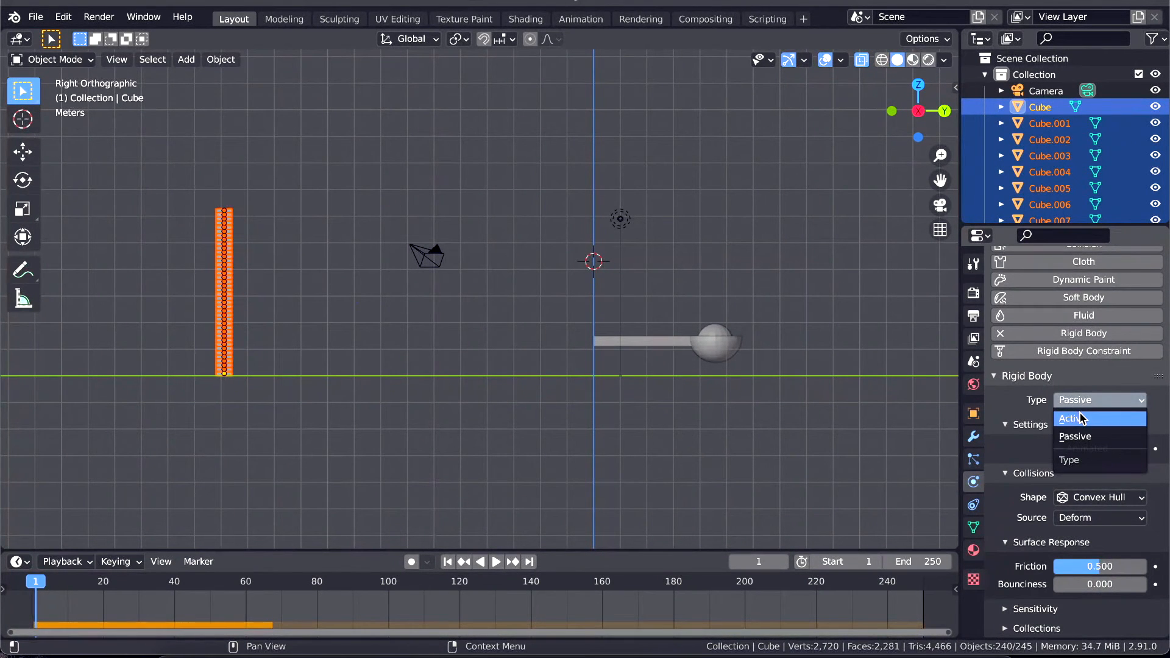
click(1081, 418)
scroll(1019, 478, down, 1)
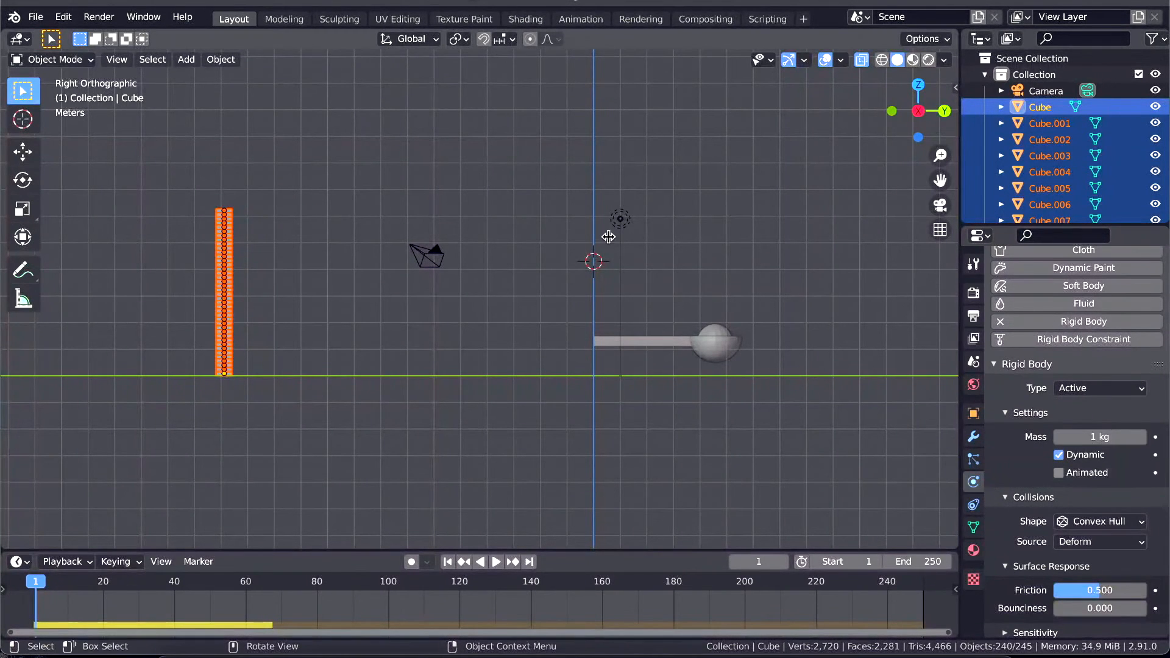
Step: Copy the Active rigid body type and settings from Cube to the rest of the selected tower bricks
click(221, 61)
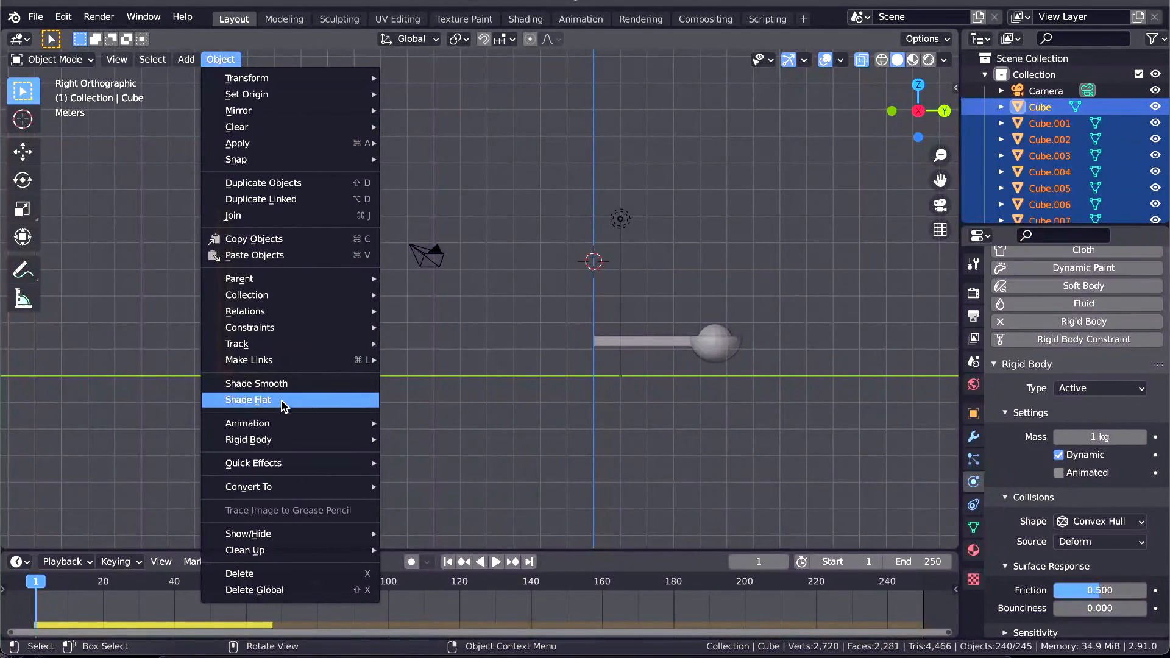
mouse_move(282, 439)
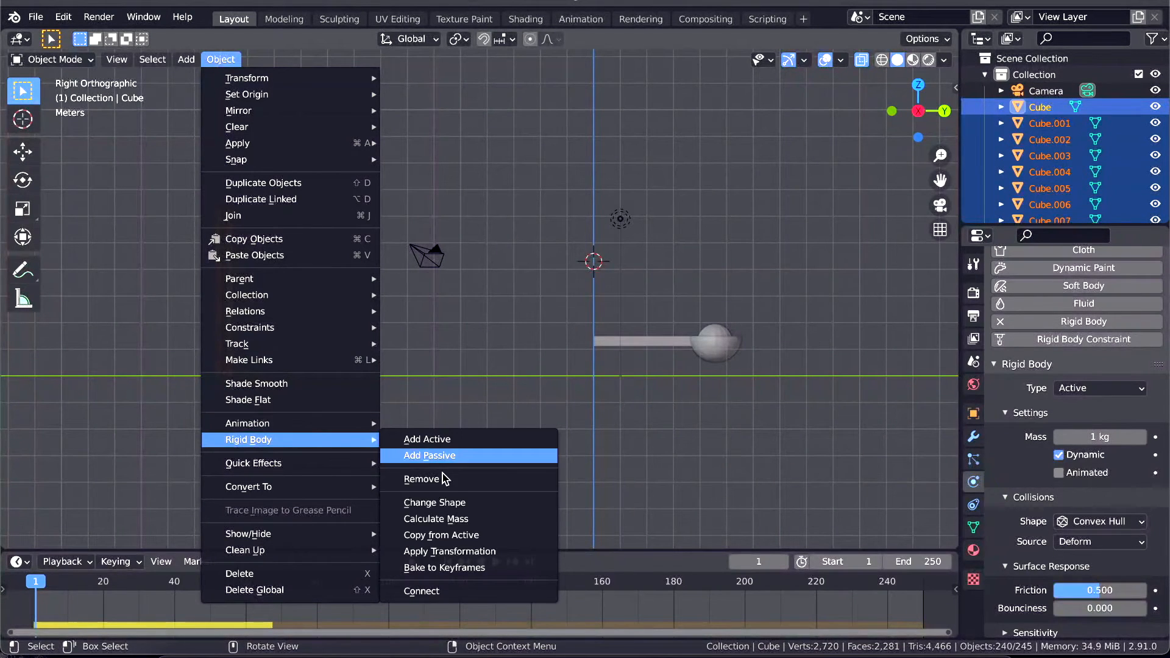
click(453, 536)
scroll(384, 349, left, 10)
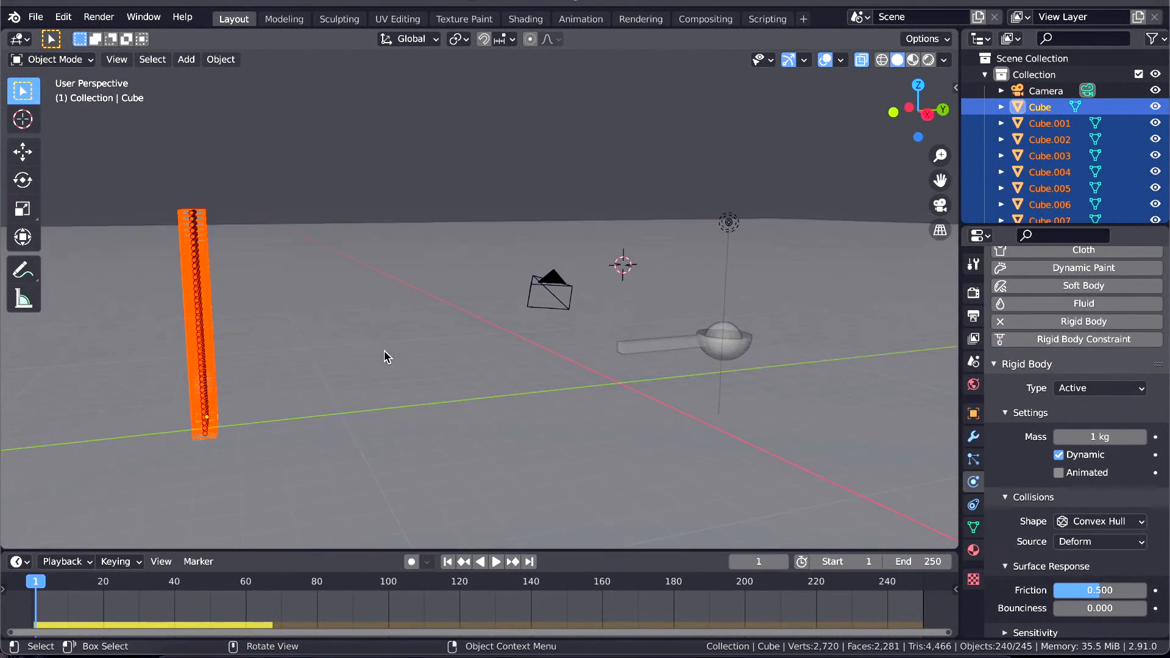
Step: Deselect the bricks, play the throw with X-ray display turned off, stop after the tower is hit, and return to frame 1
click(362, 250)
key(space)
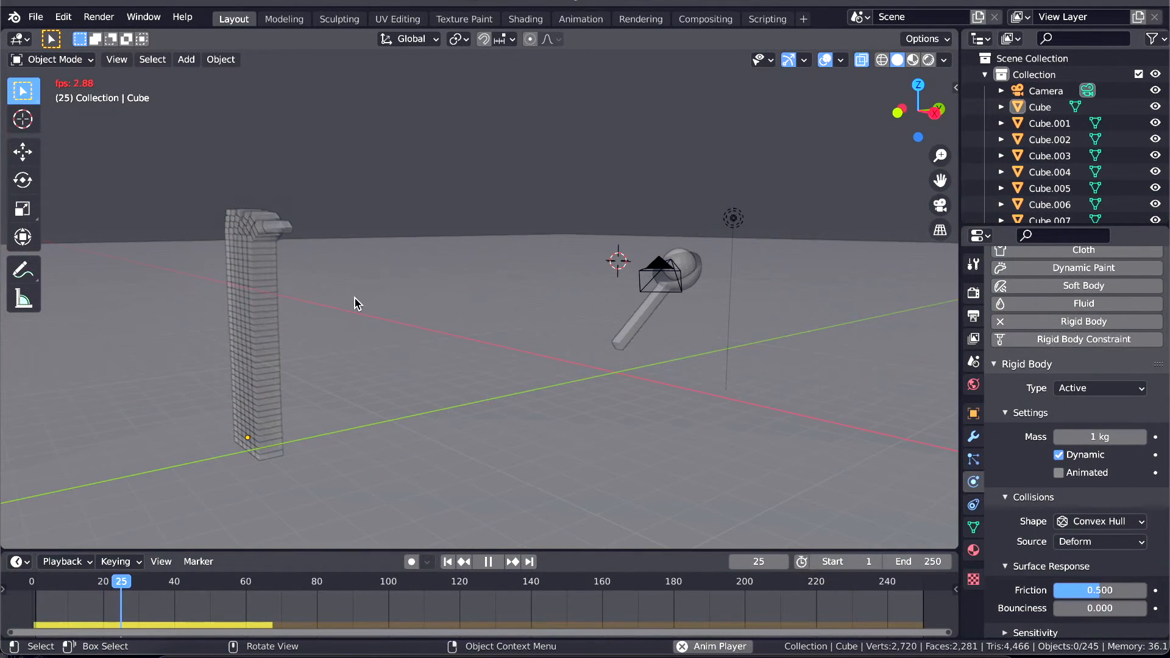
key(shift+alt+z)
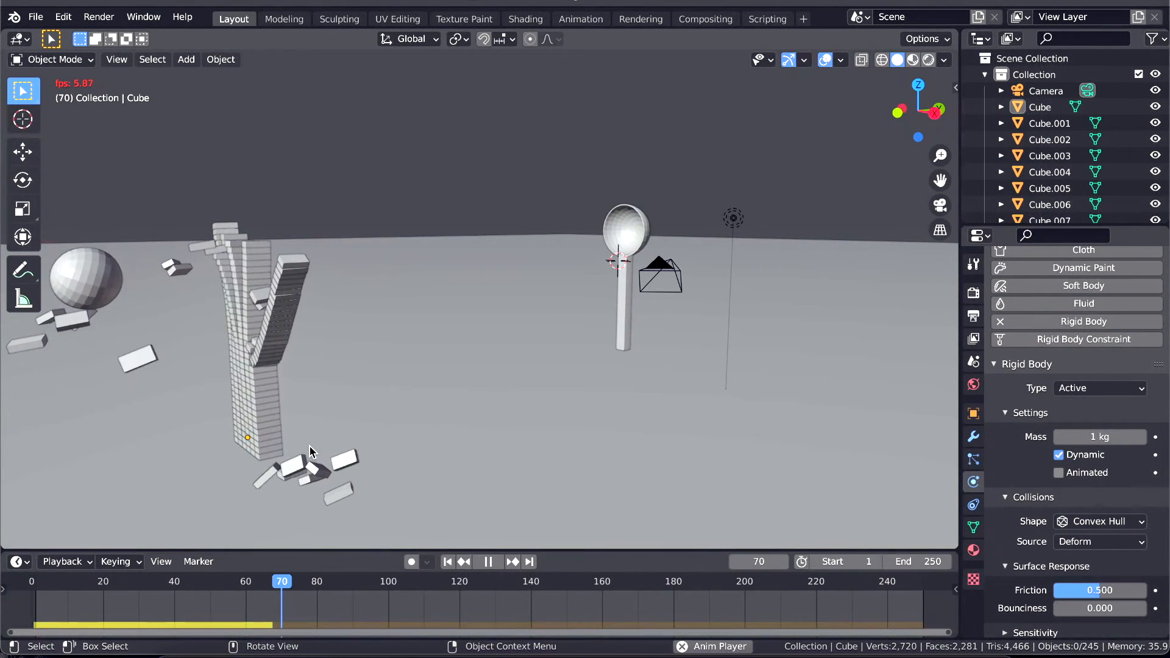
key(space)
click(447, 561)
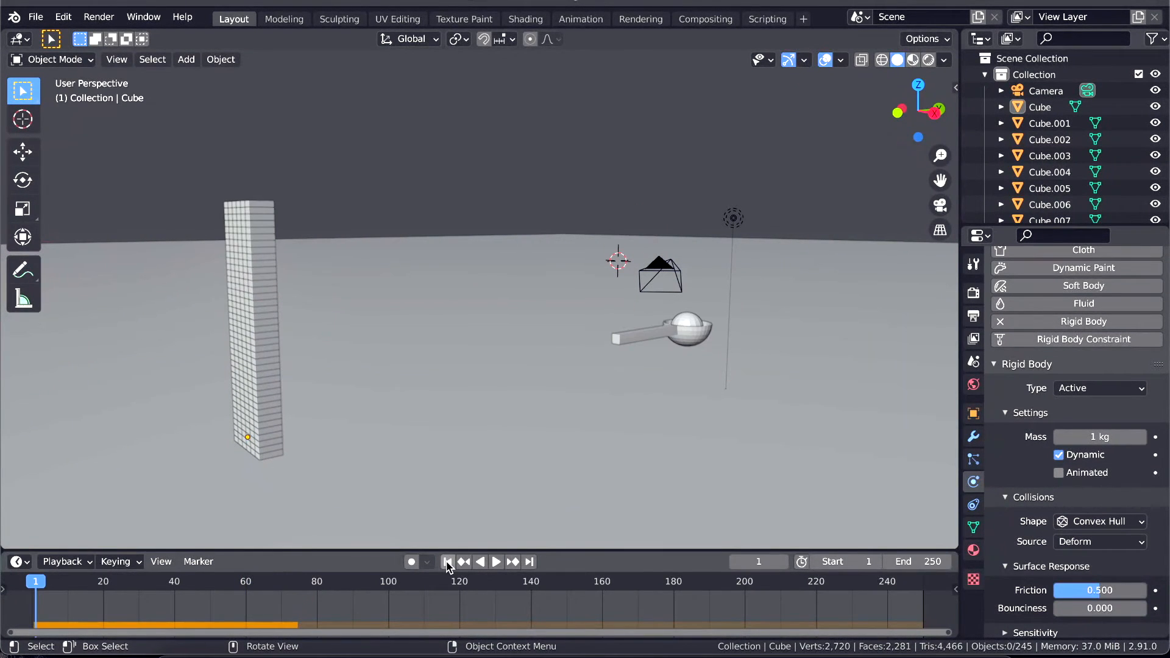
Step: Select the catapult arm and move its second keyframe to about frame 37
click(654, 335)
middle_drag(420, 317, 388, 311)
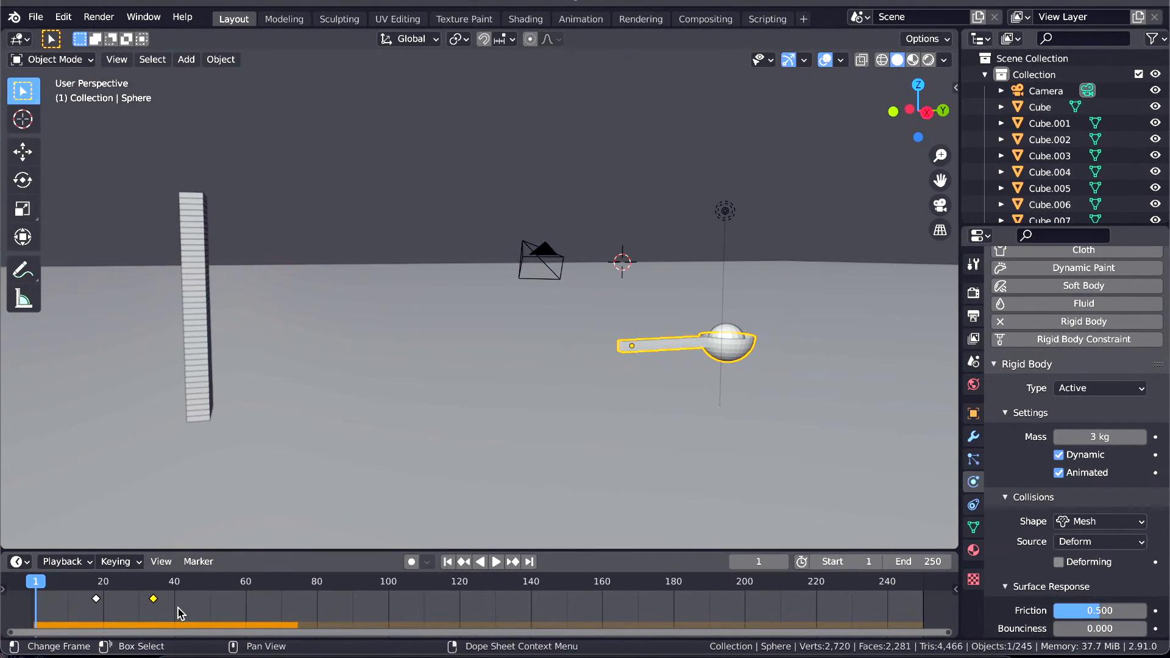
key(g)
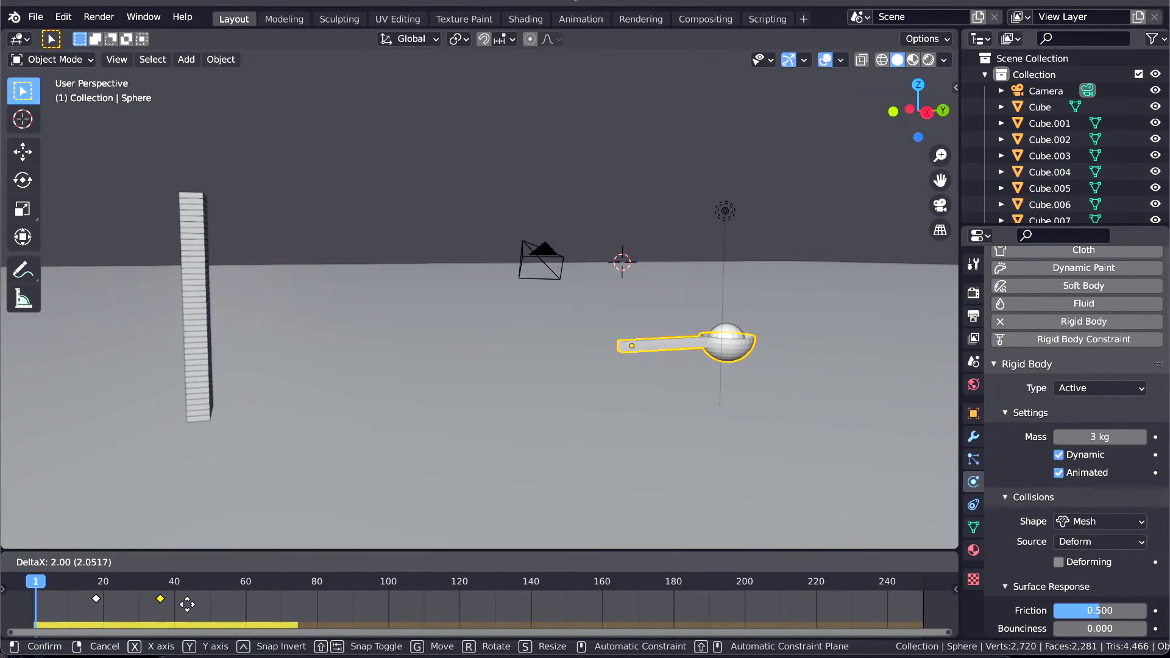
click(189, 603)
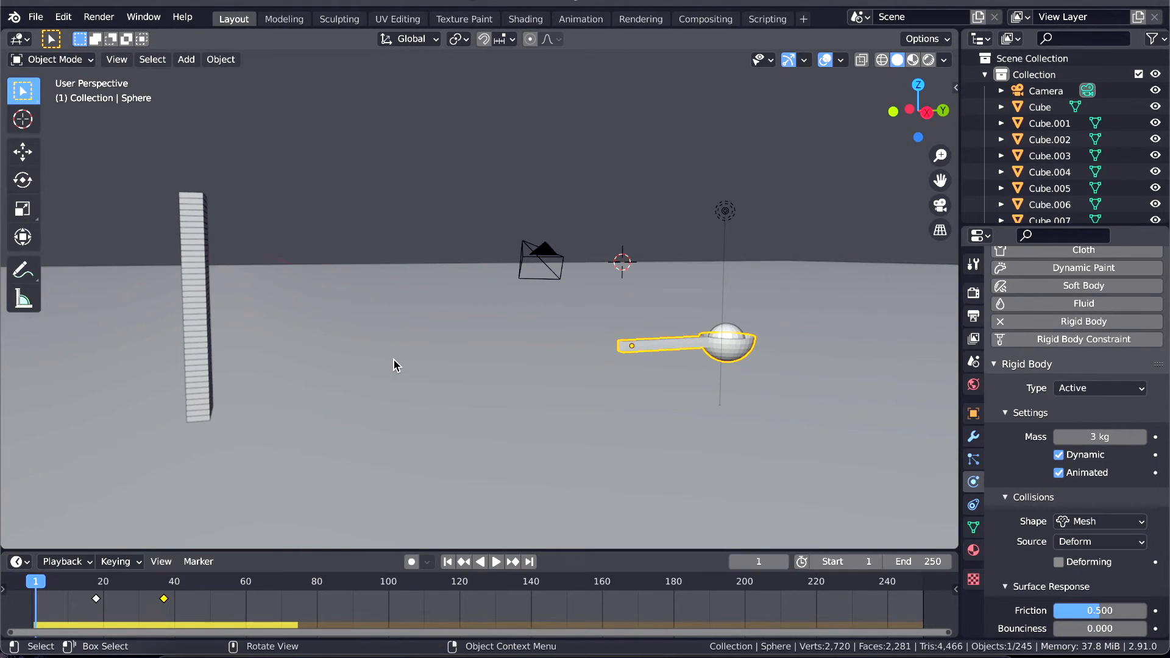
Step: Play the slower throw until the tower has collapsed, watching it from several angles, and rewind to frame 1
key(space)
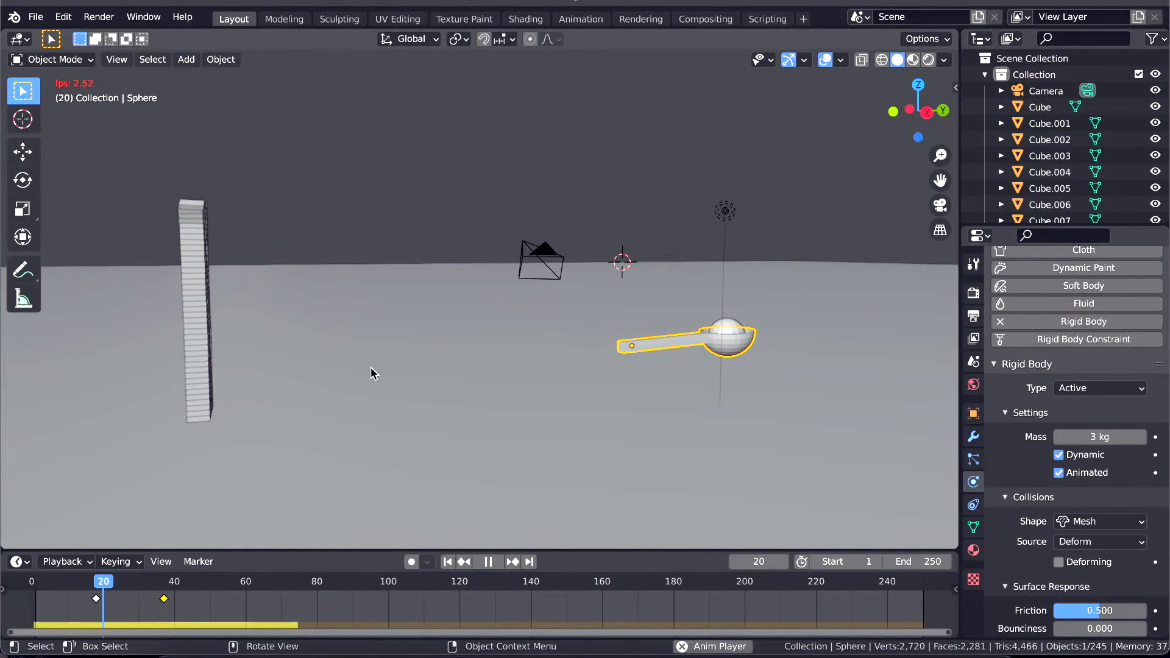
middle_drag(390, 379, 417, 369)
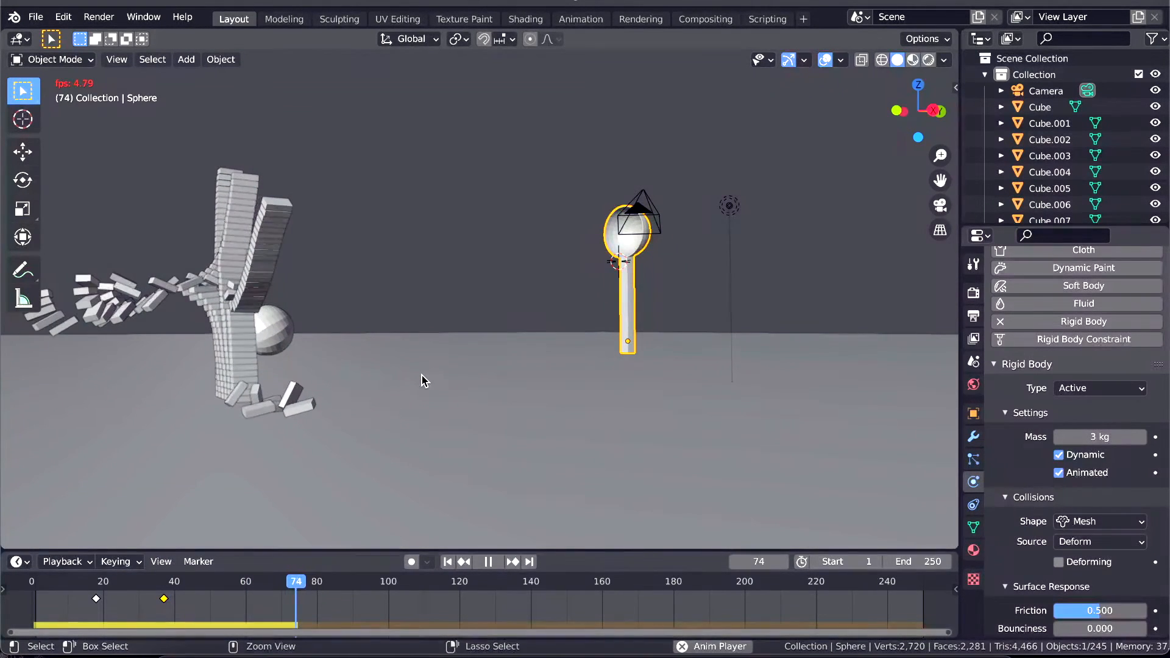
scroll(425, 381, down, 1)
middle_drag(425, 381, 423, 387)
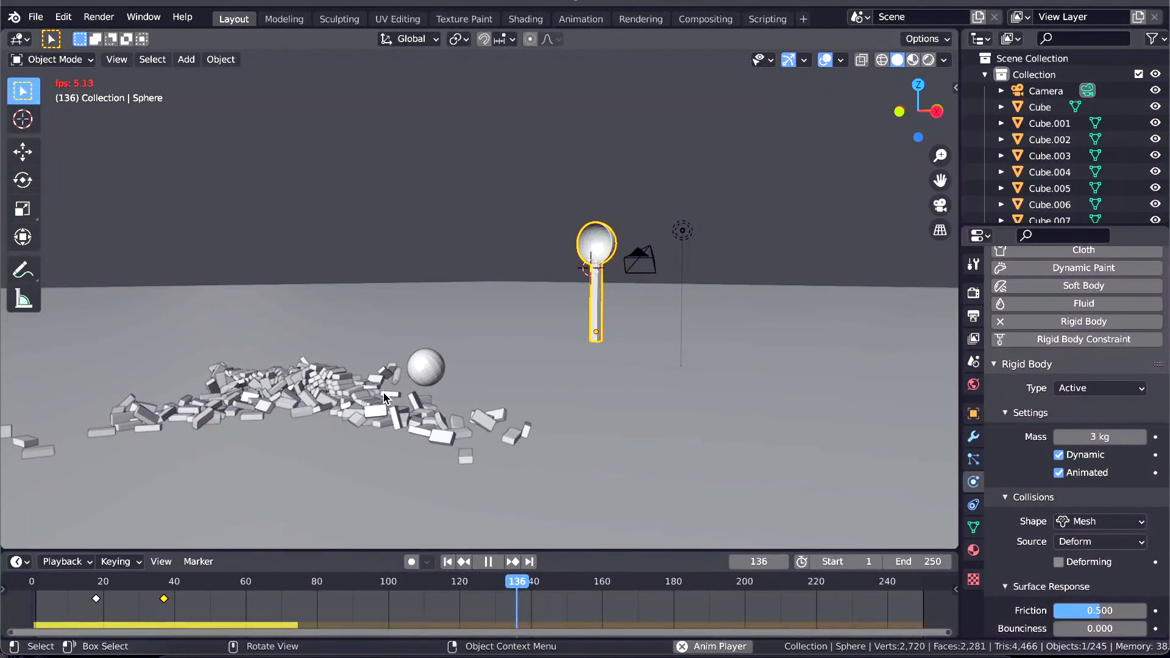
middle_drag(321, 438, 320, 438)
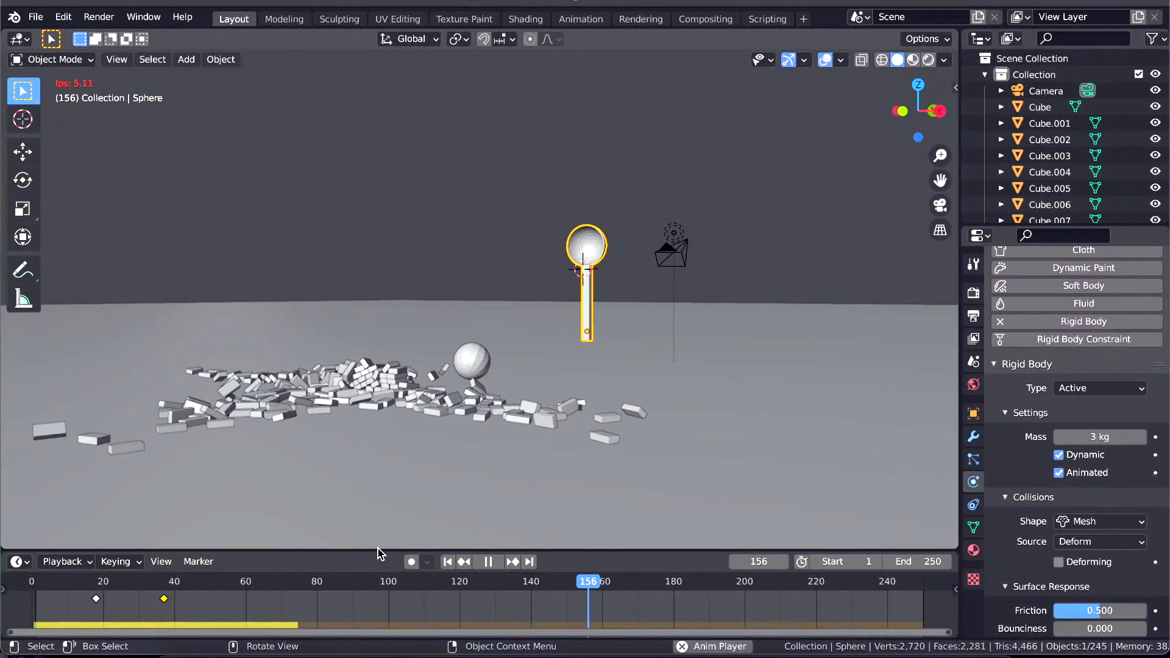
click(448, 562)
Step: Replay the cached collapse, stop once the bricks have scattered, and return to frame 1
key(space)
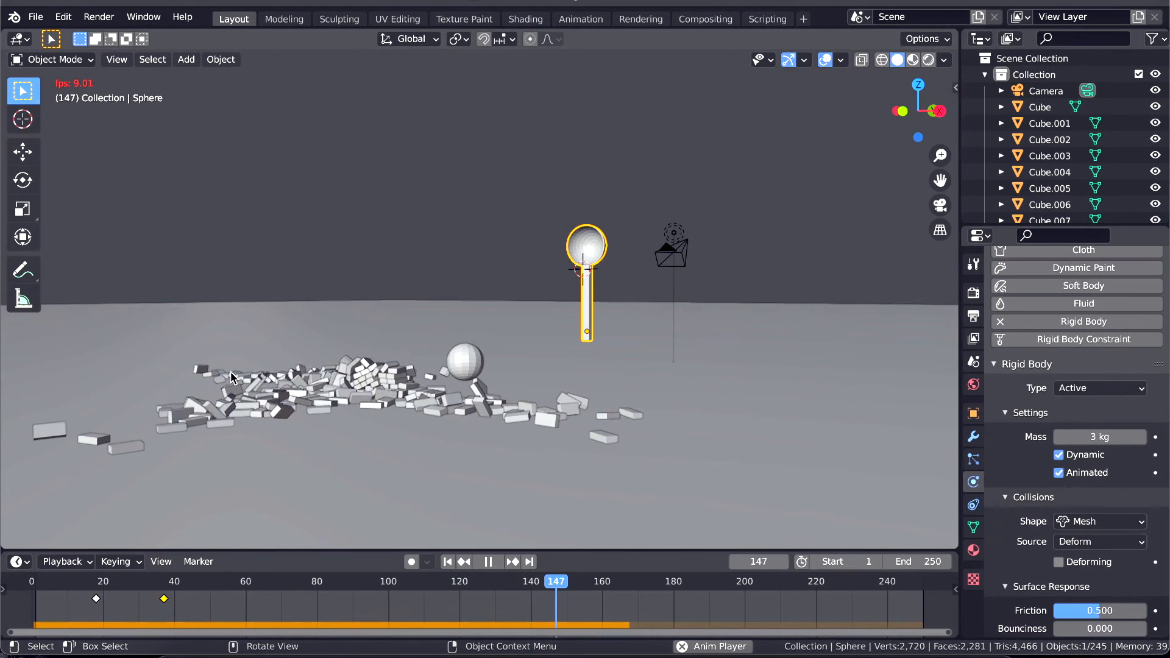
key(space)
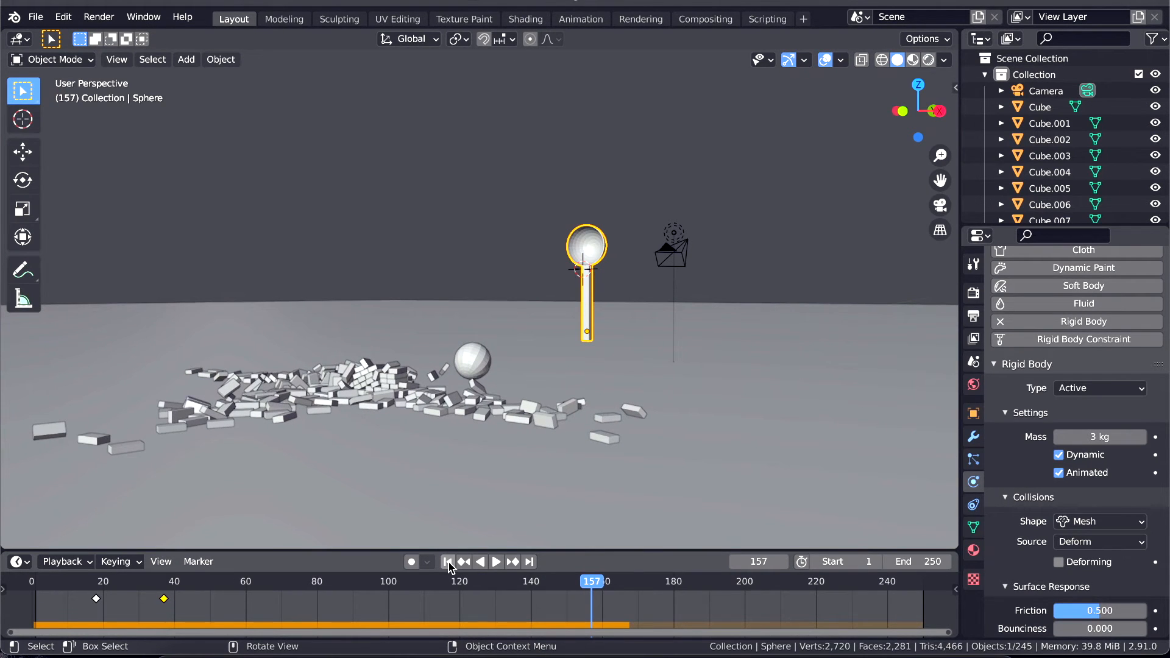
click(448, 562)
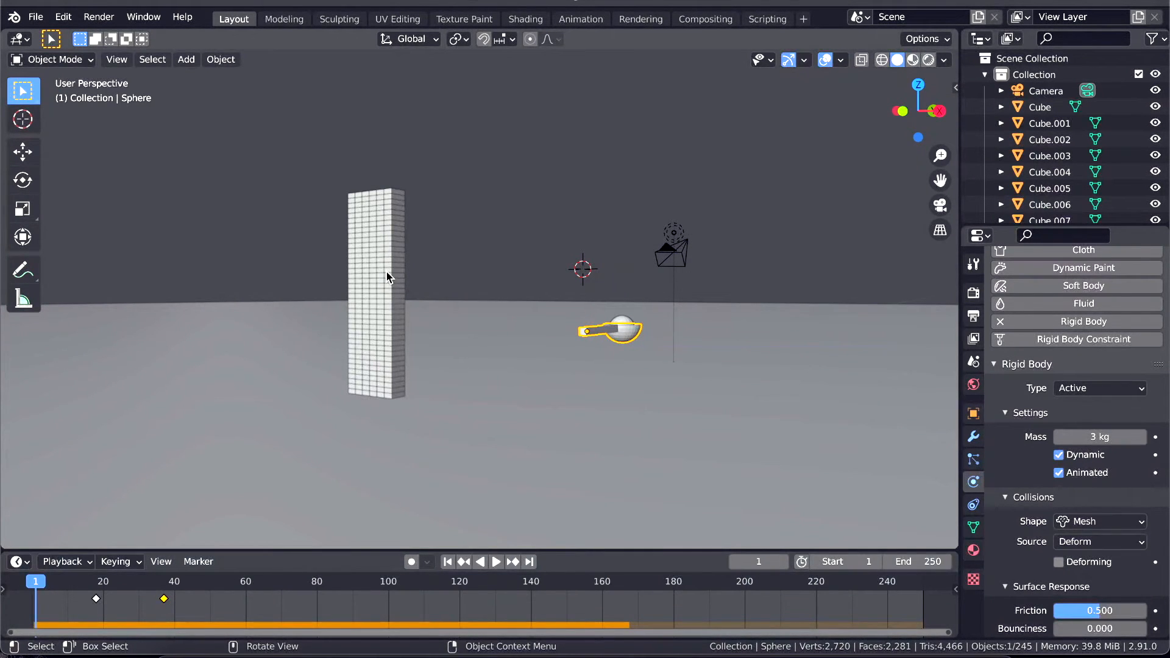
Step: Compare the rigid body surface response settings of the bottom brick and the ground plane
click(1038, 110)
scroll(1023, 552, down, 2)
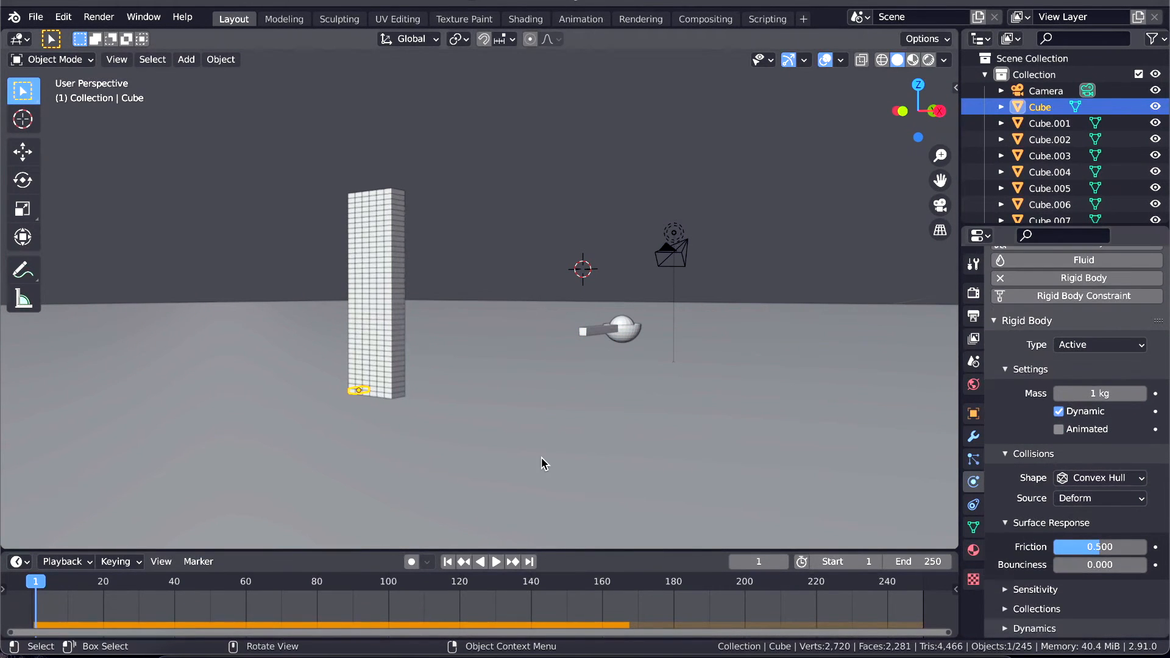
click(302, 436)
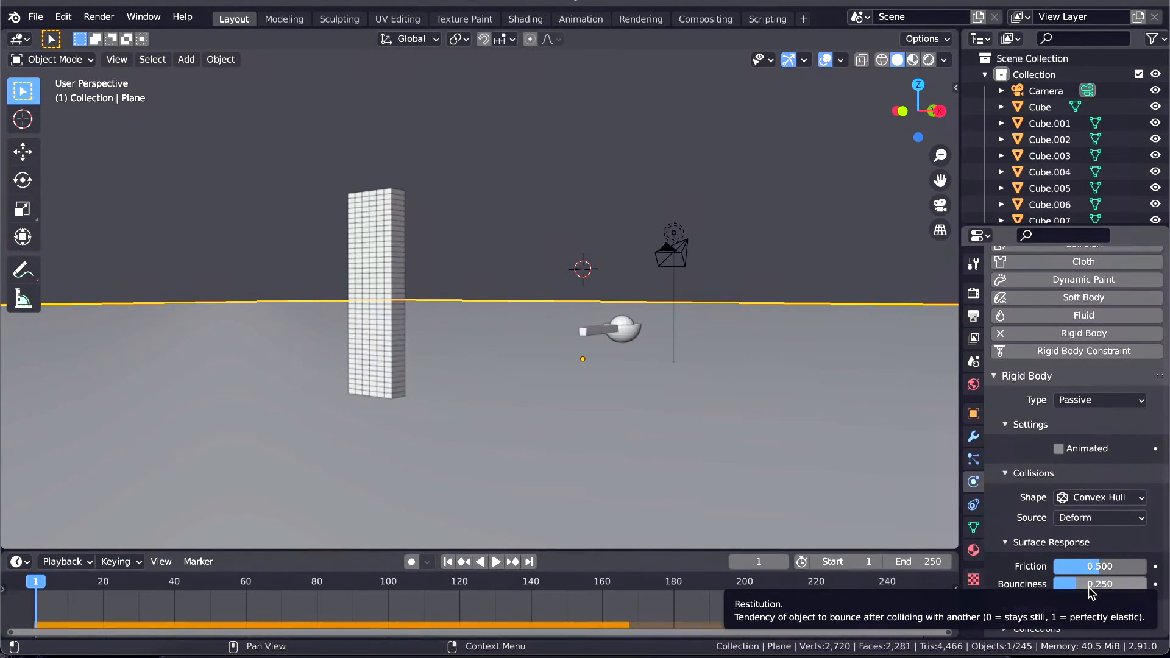
click(358, 204)
Step: Select all the tower bricks with Cube as the active brick and set its rigid body friction to 0.87
click(1039, 107)
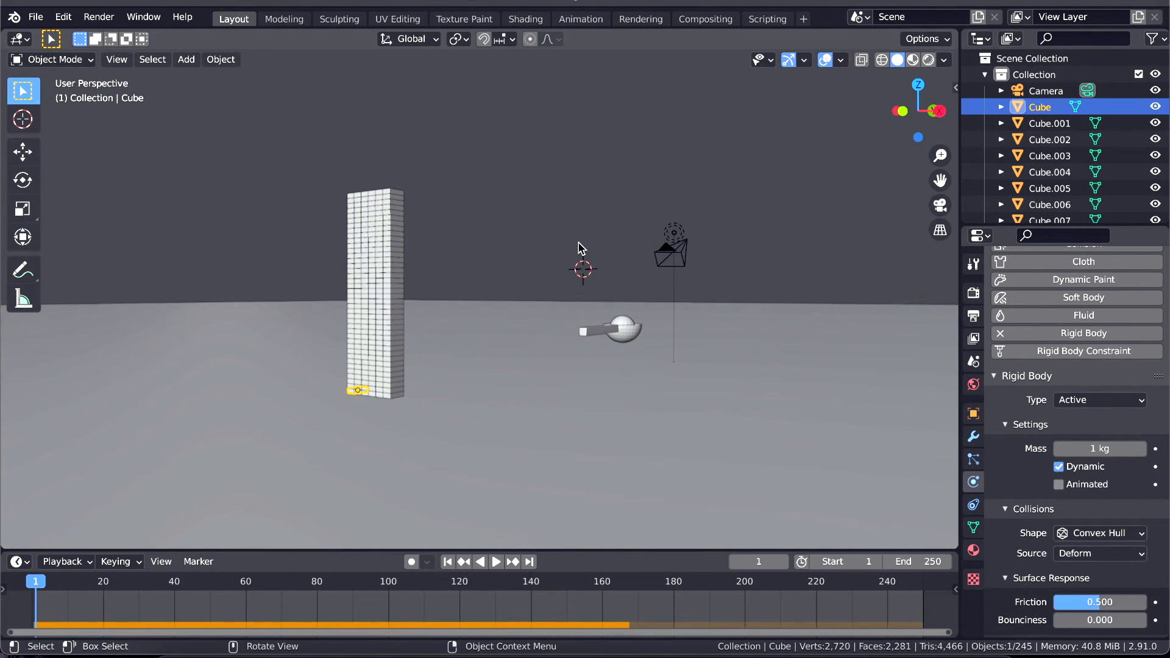
scroll(580, 245, right, 5)
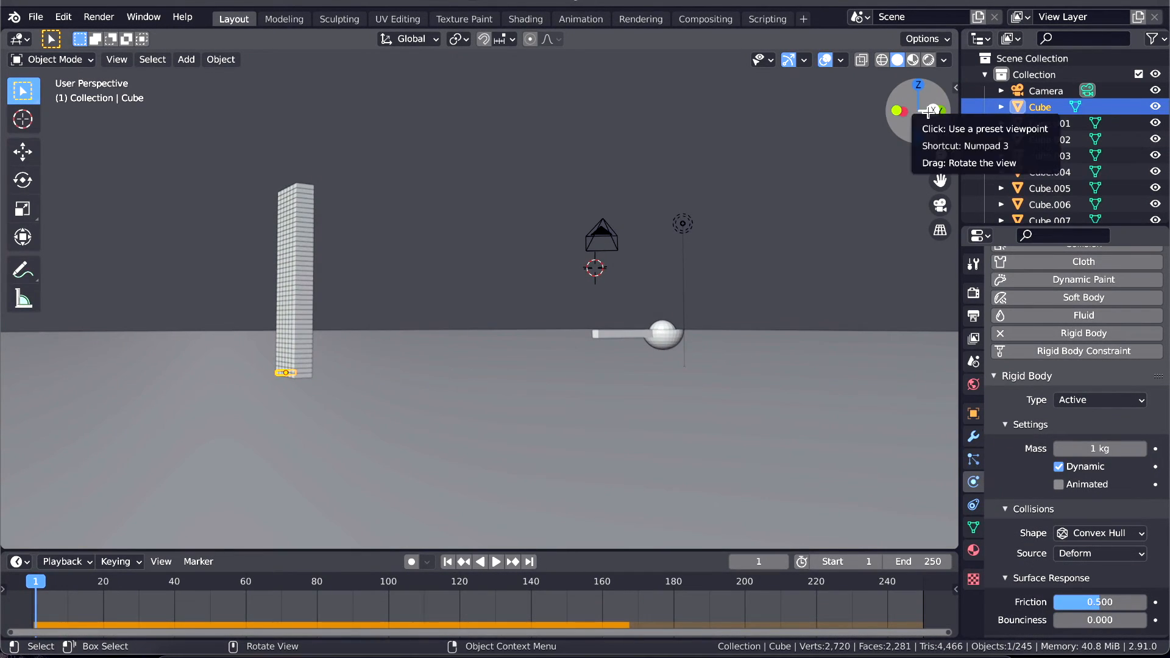
click(933, 111)
drag(234, 207, 365, 361)
scroll(422, 366, right, 5)
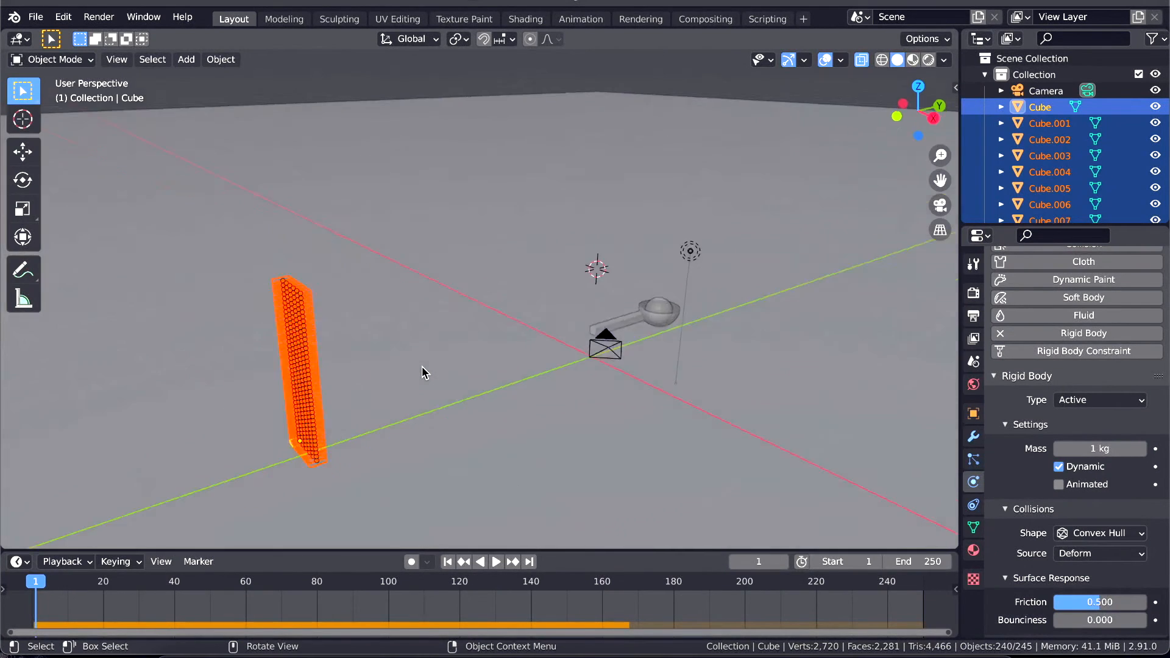
scroll(422, 366, up, 3)
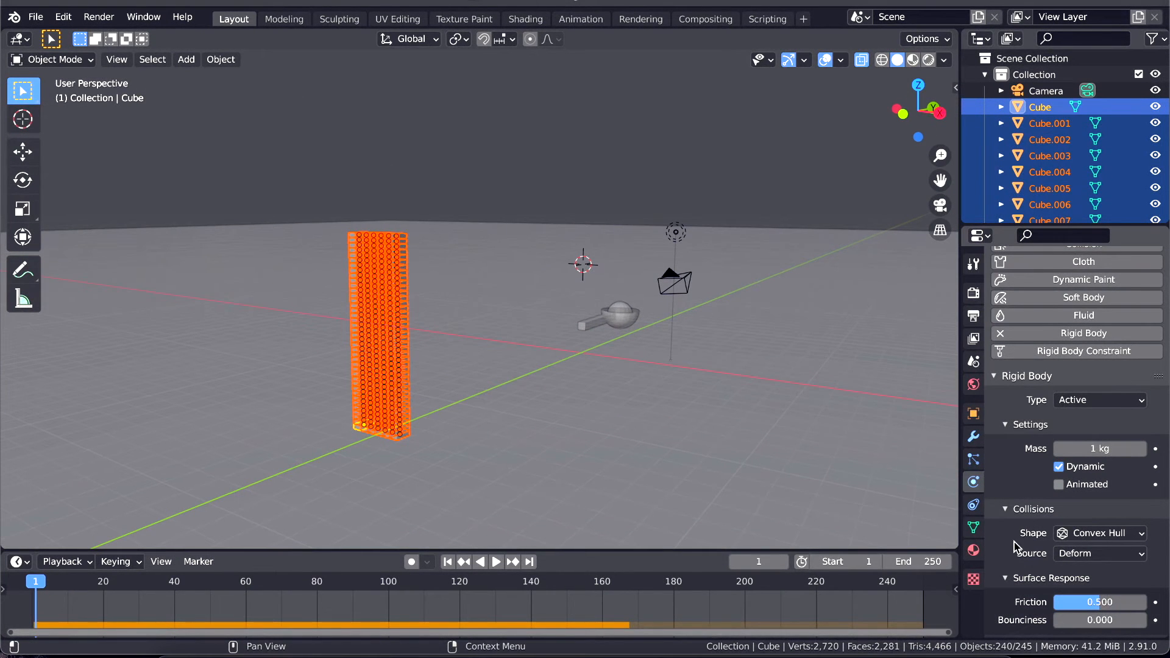
scroll(1036, 546, down, 3)
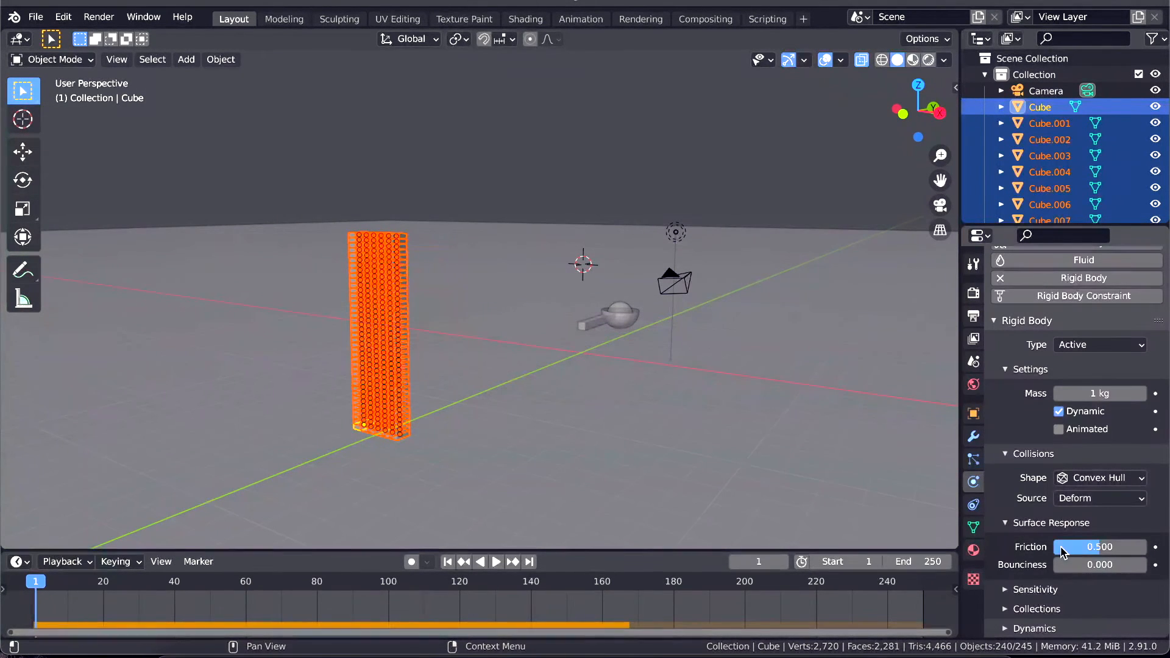
click(1094, 547)
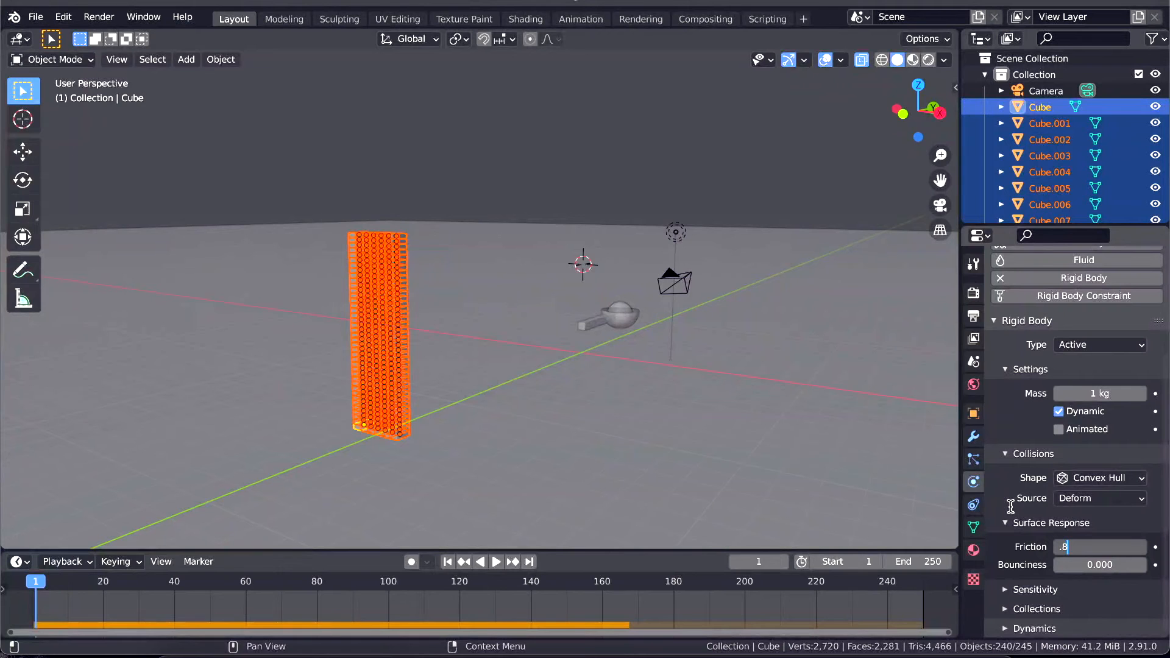
key(Return)
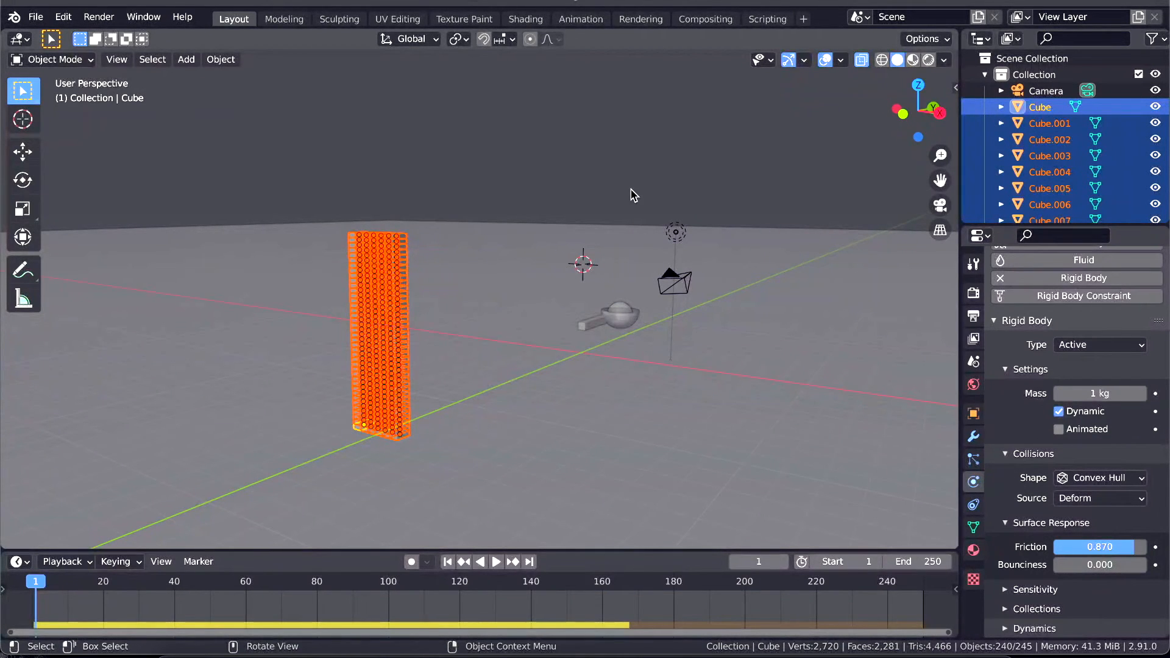
Step: Copy the active brick's rigid body settings, including the new friction, to all selected bricks and deselect everything with X-ray display turned off
click(224, 61)
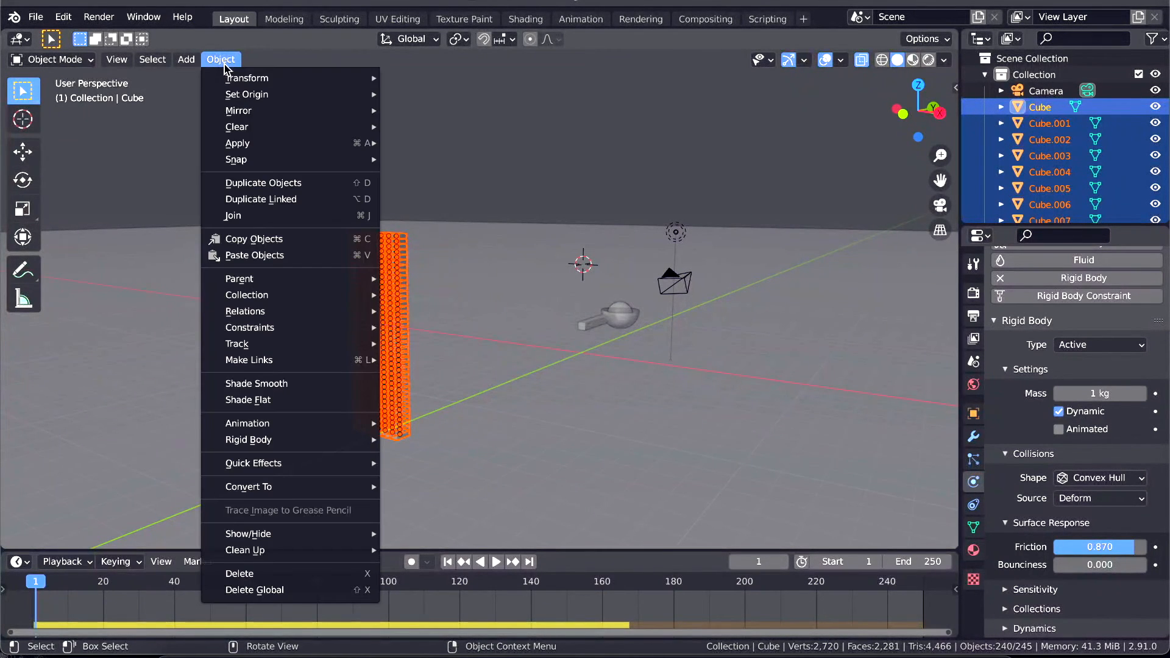
mouse_move(293, 440)
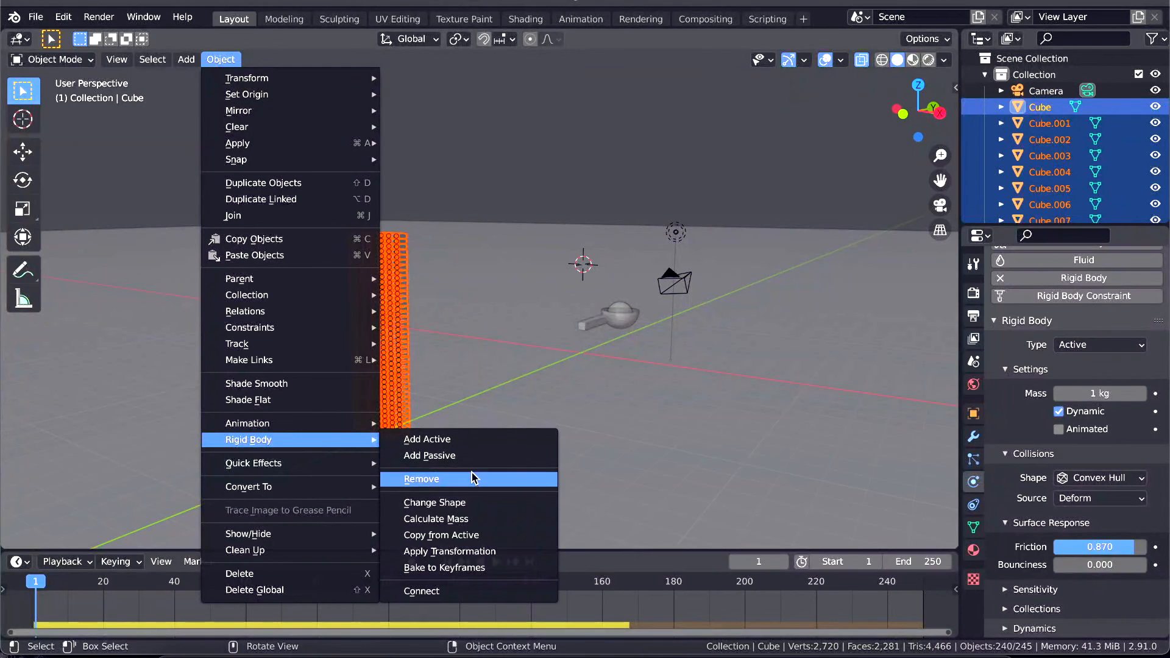
click(466, 538)
click(939, 114)
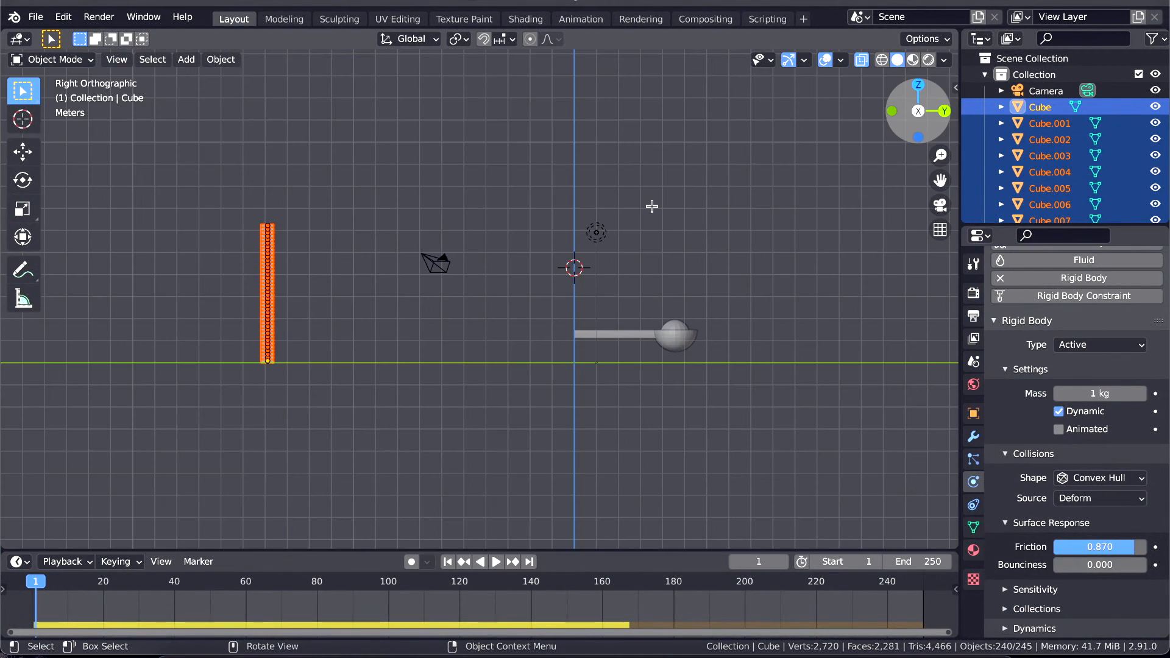
middle_drag(340, 271, 340, 272)
key(alt+a)
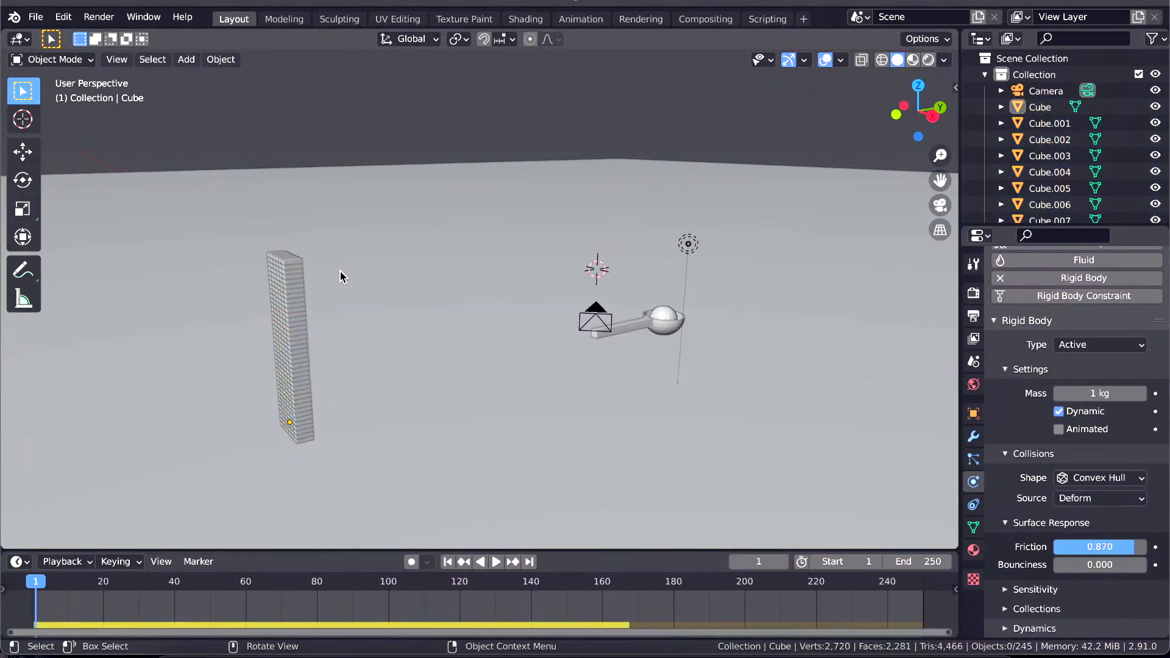
Step: Run the simulation with the new brick friction, stop it once the tower has collapsed, and return to the first frame
key(space)
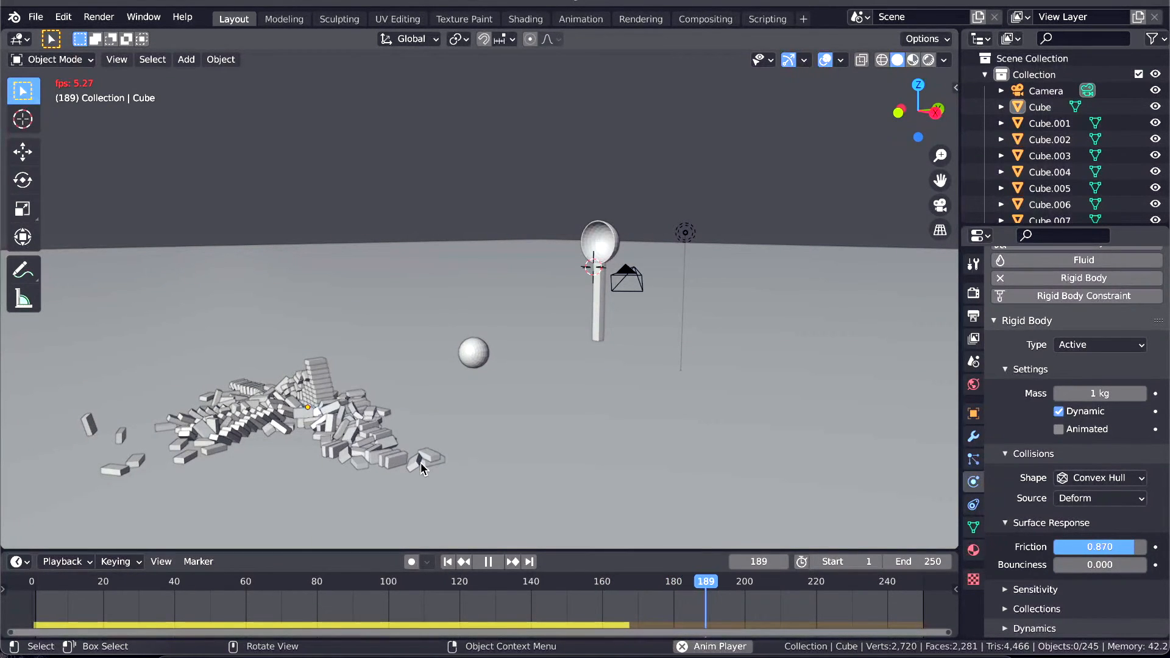
key(space)
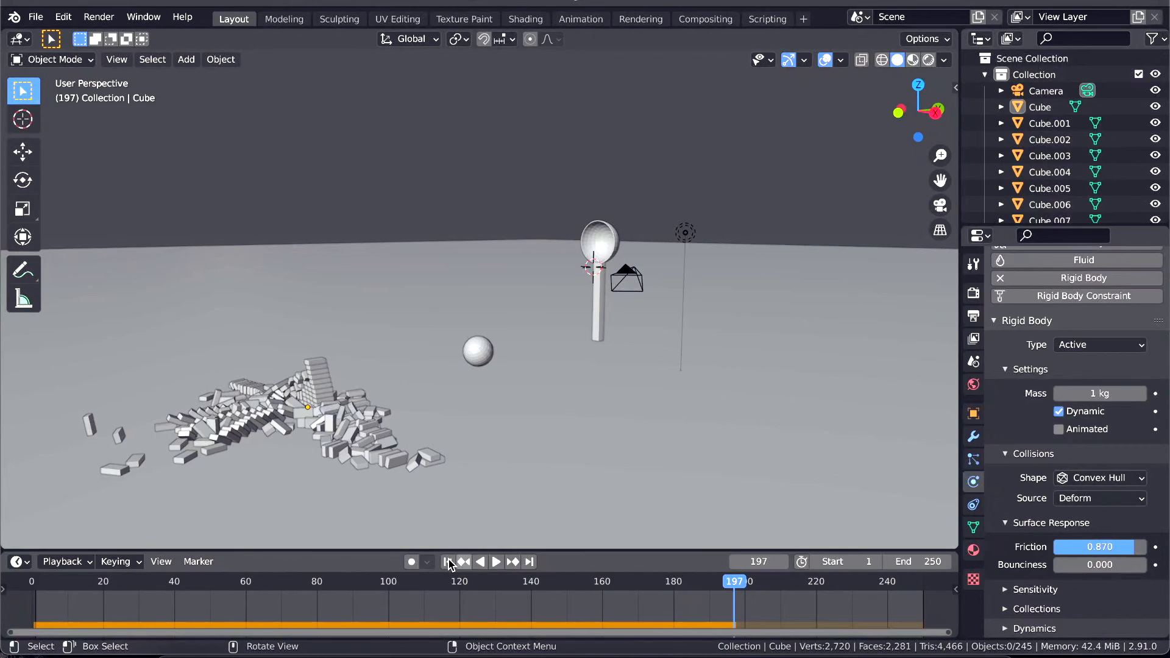
click(449, 562)
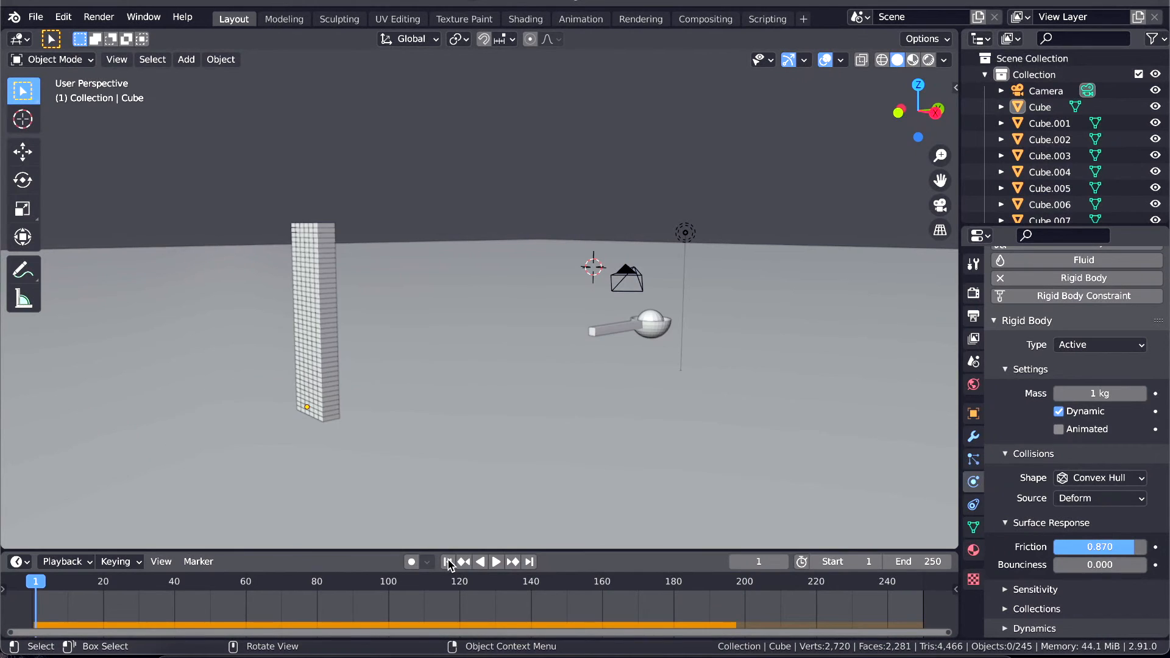
Step: Turn on X-ray display in the right view and select the tower bricks with Cube as the active object to inspect its rigid body mass
click(314, 251)
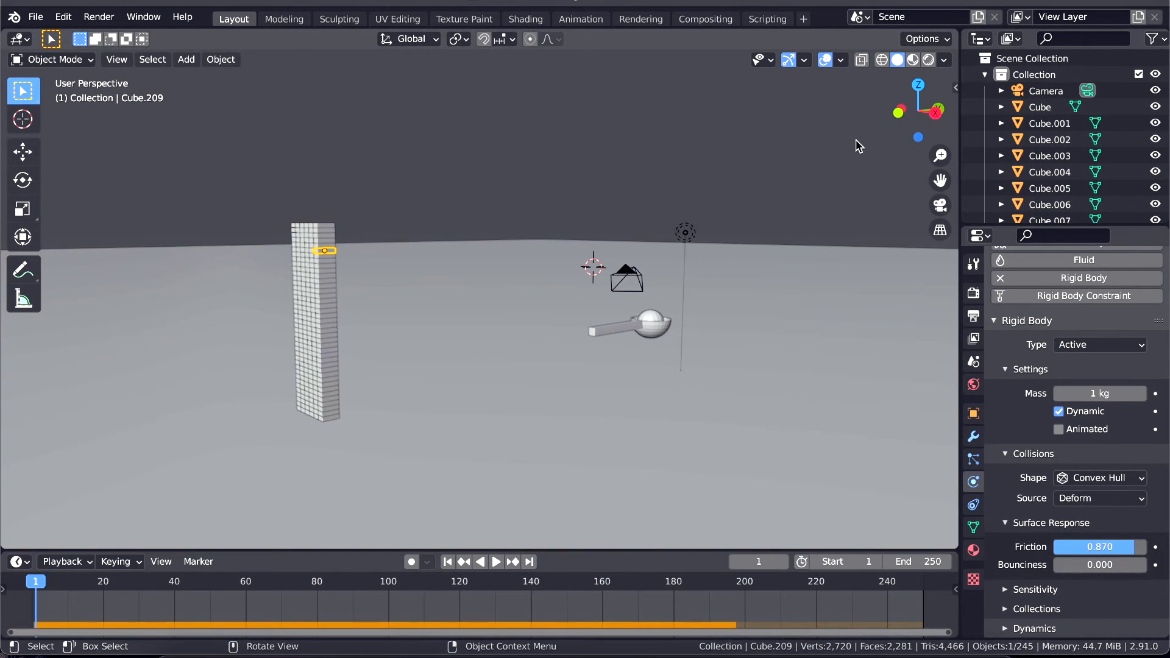
click(935, 111)
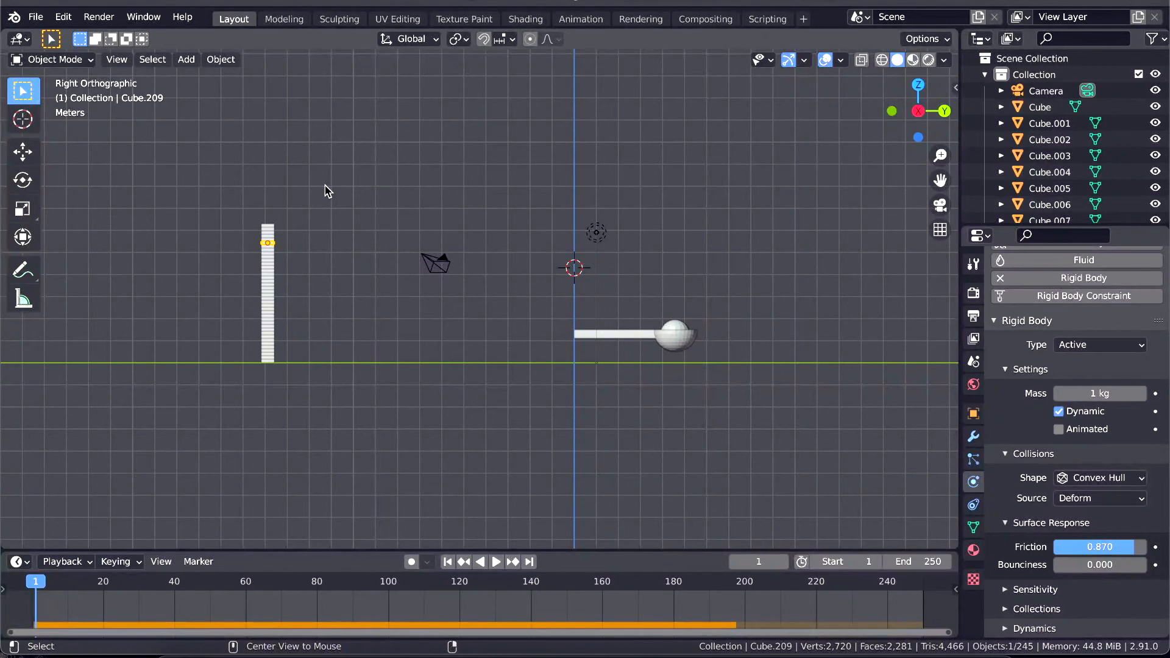
key(alt+z)
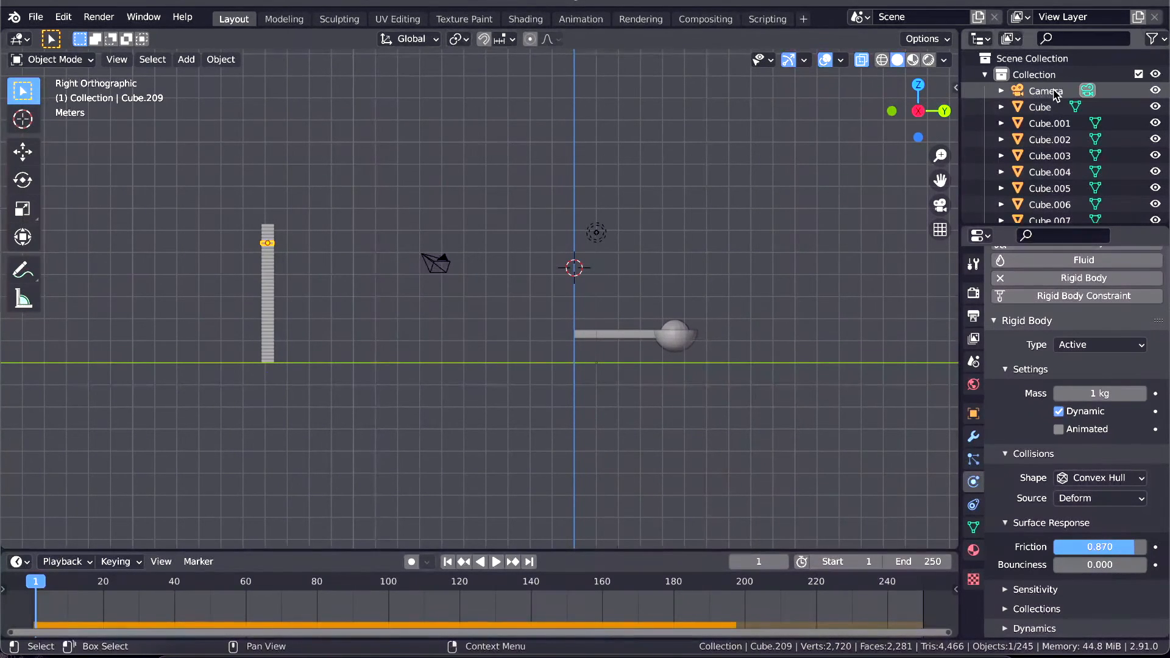
click(1042, 107)
drag(233, 187, 306, 366)
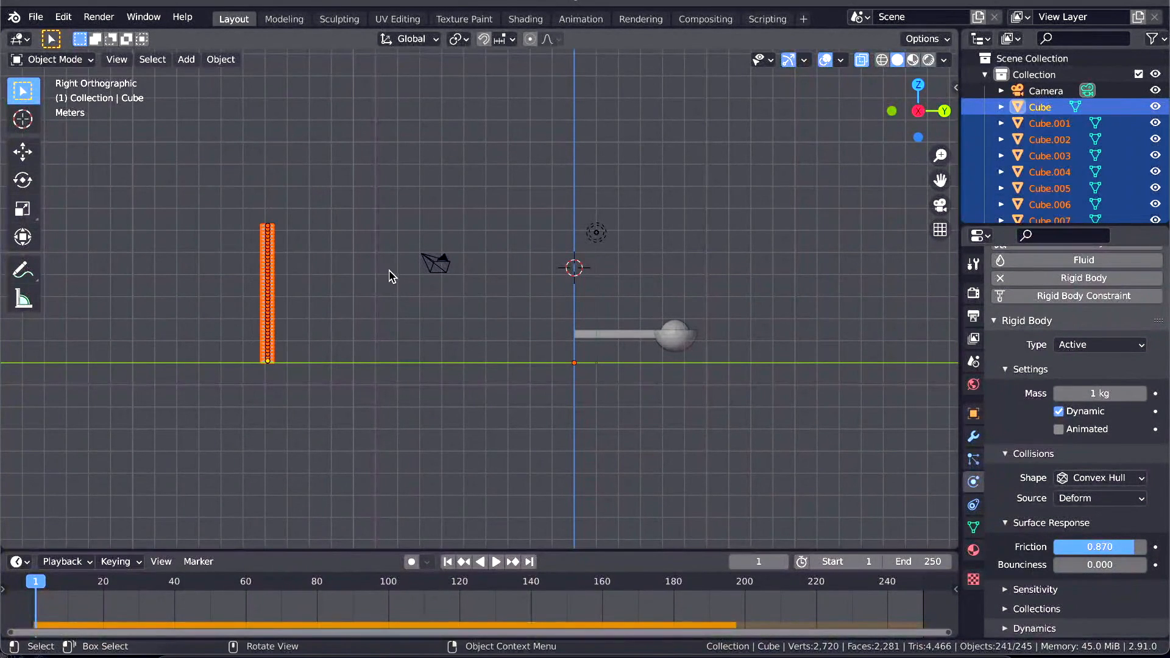
middle_drag(390, 277, 464, 271)
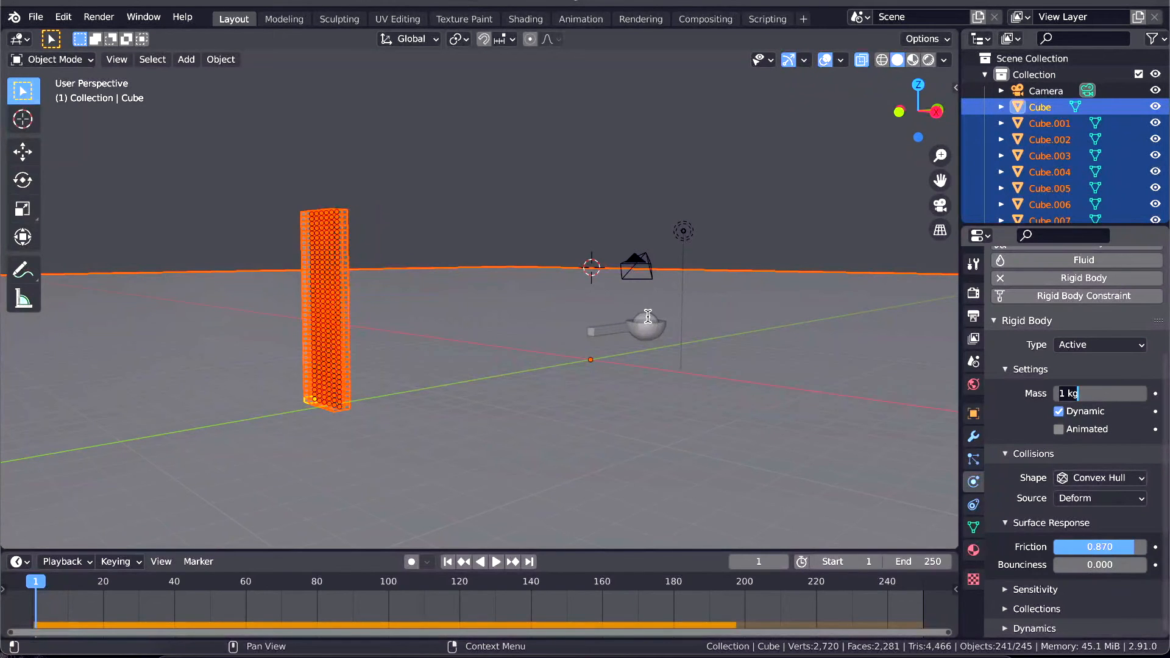
key(Return)
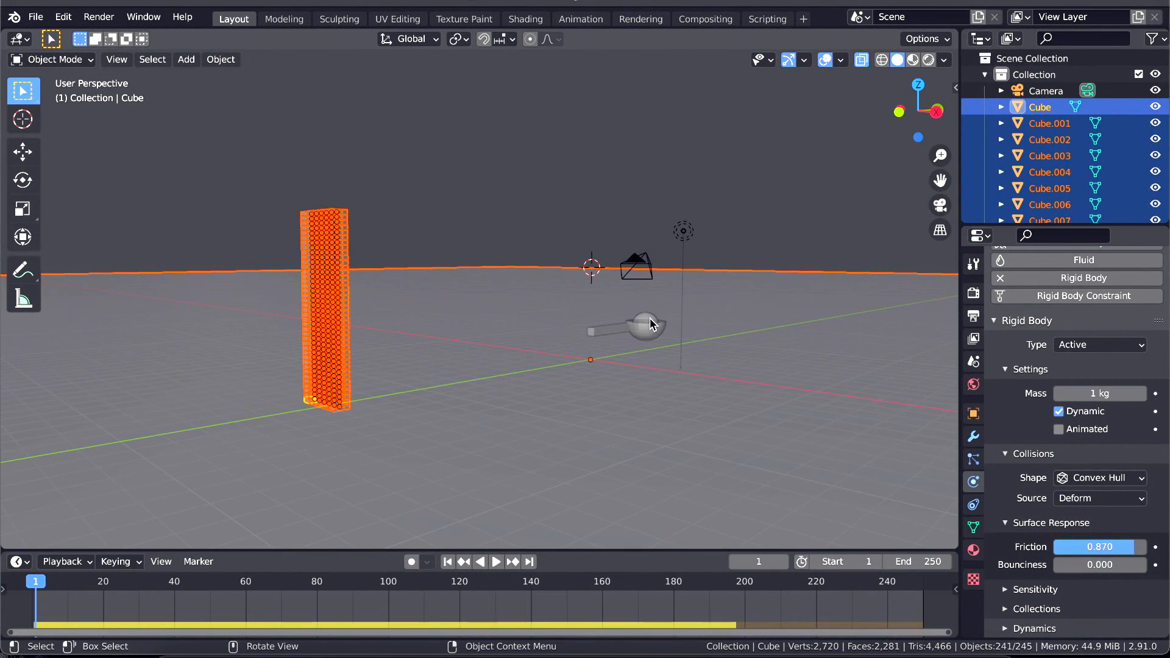
Step: Select the ball in the catapult cup to check its rigid body mass against the bricks
click(650, 317)
shift+click(650, 319)
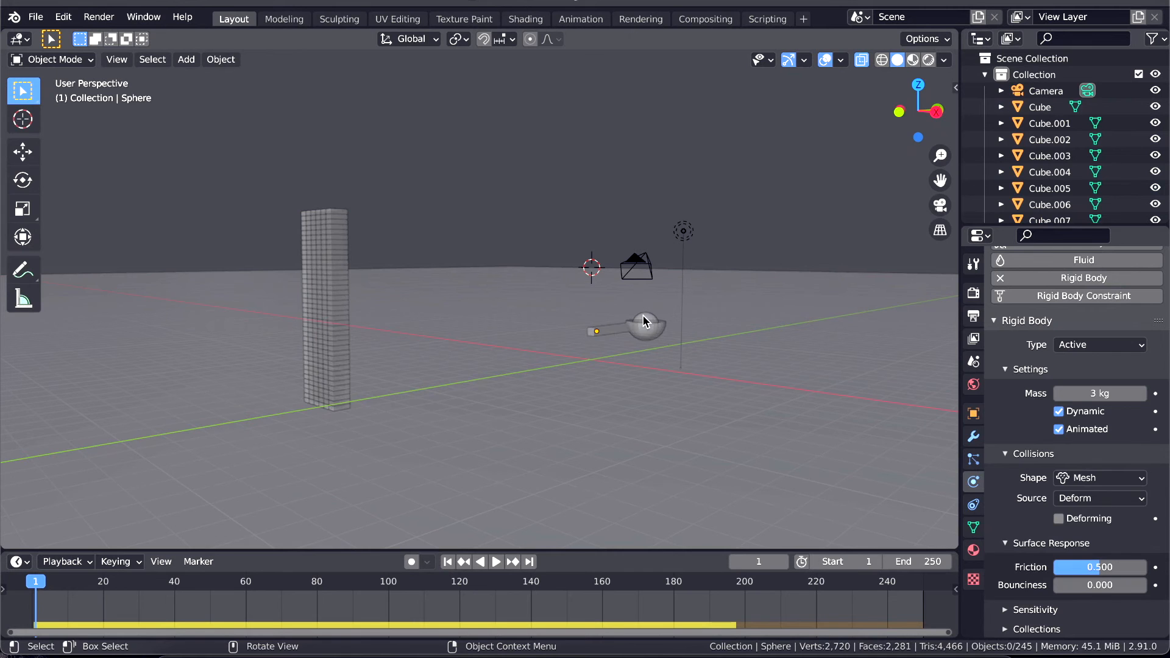
click(645, 321)
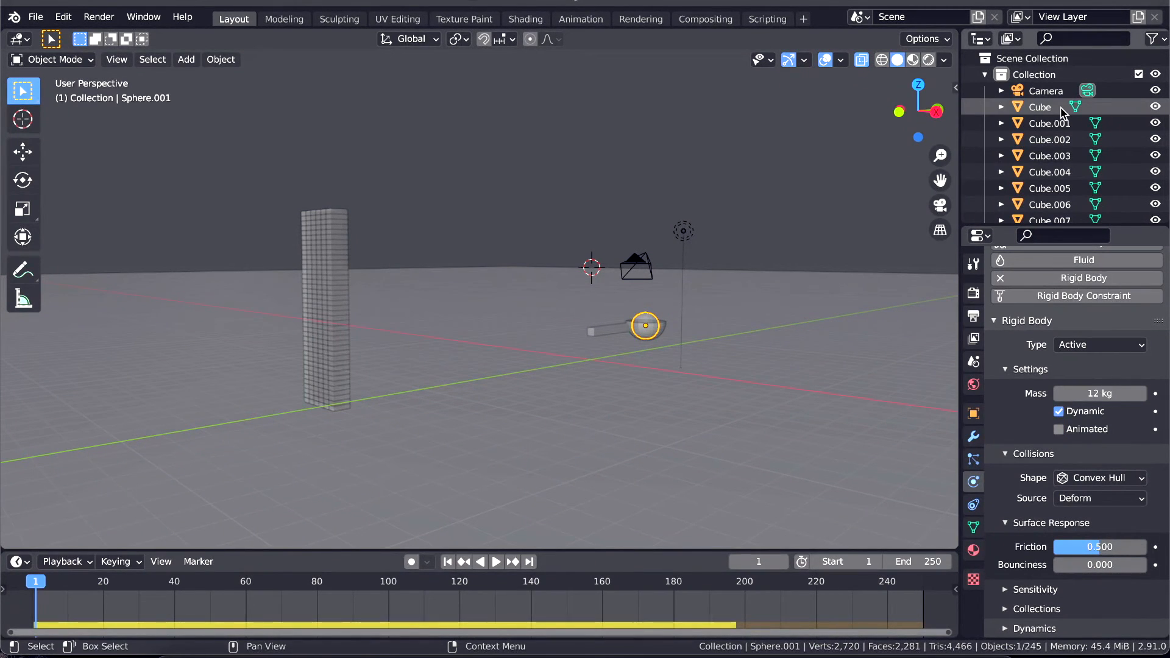
Step: Select all the tower bricks without the ground plane, keeping Cube active, and set its rigid body mass to 3 kg
click(1041, 107)
click(935, 111)
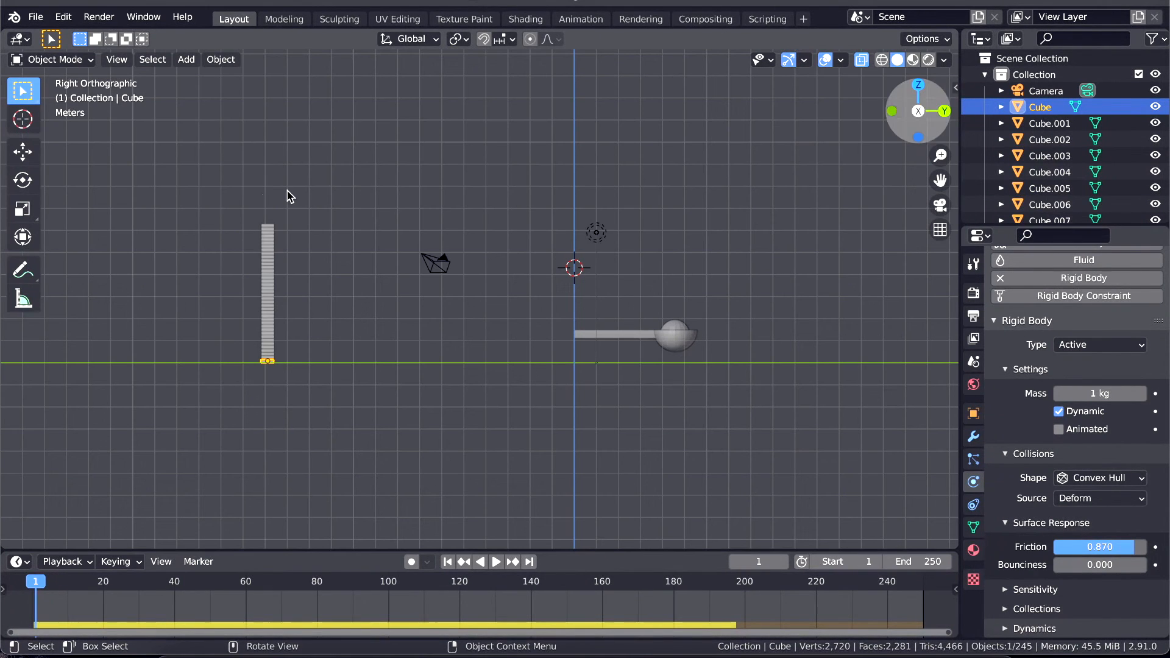
drag(244, 210, 366, 371)
middle_drag(365, 371, 390, 347)
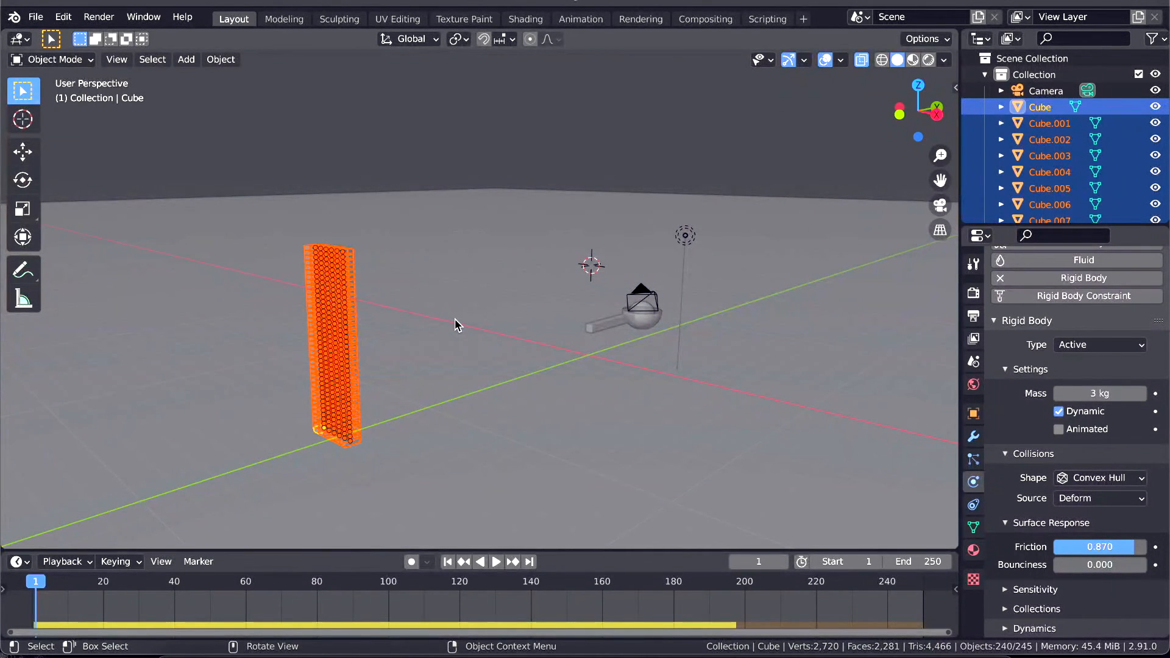
Step: Copy the active brick's rigid body settings to all selected bricks, deselect everything and turn off X-ray display
click(221, 59)
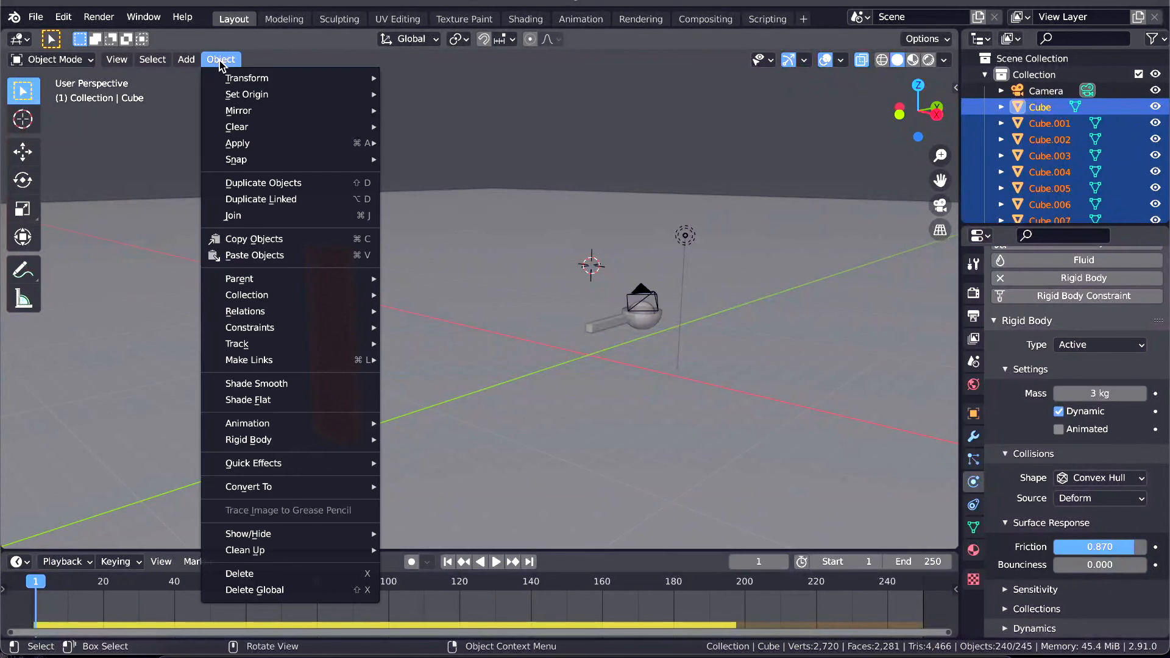
mouse_move(280, 346)
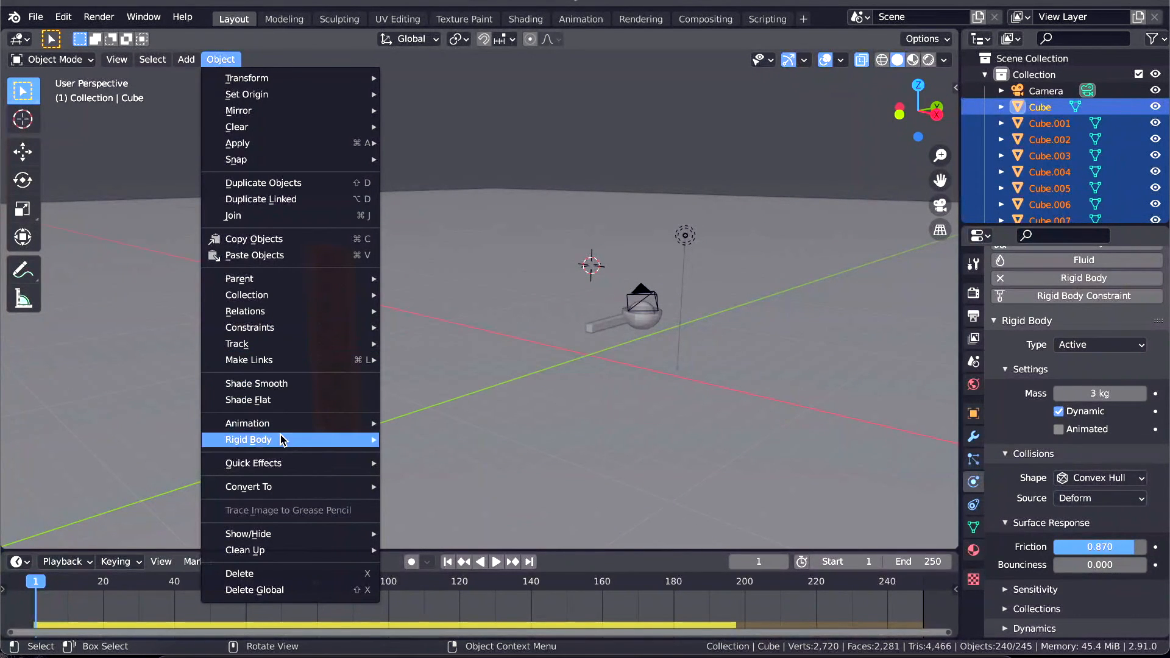
mouse_move(287, 440)
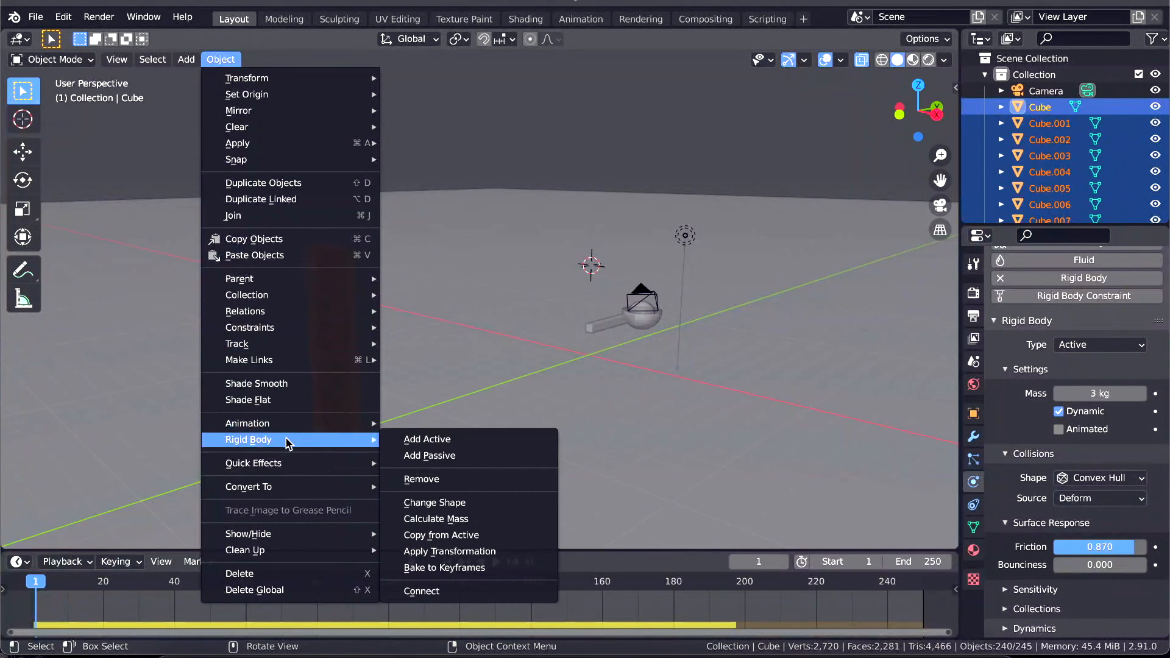
click(452, 536)
click(444, 335)
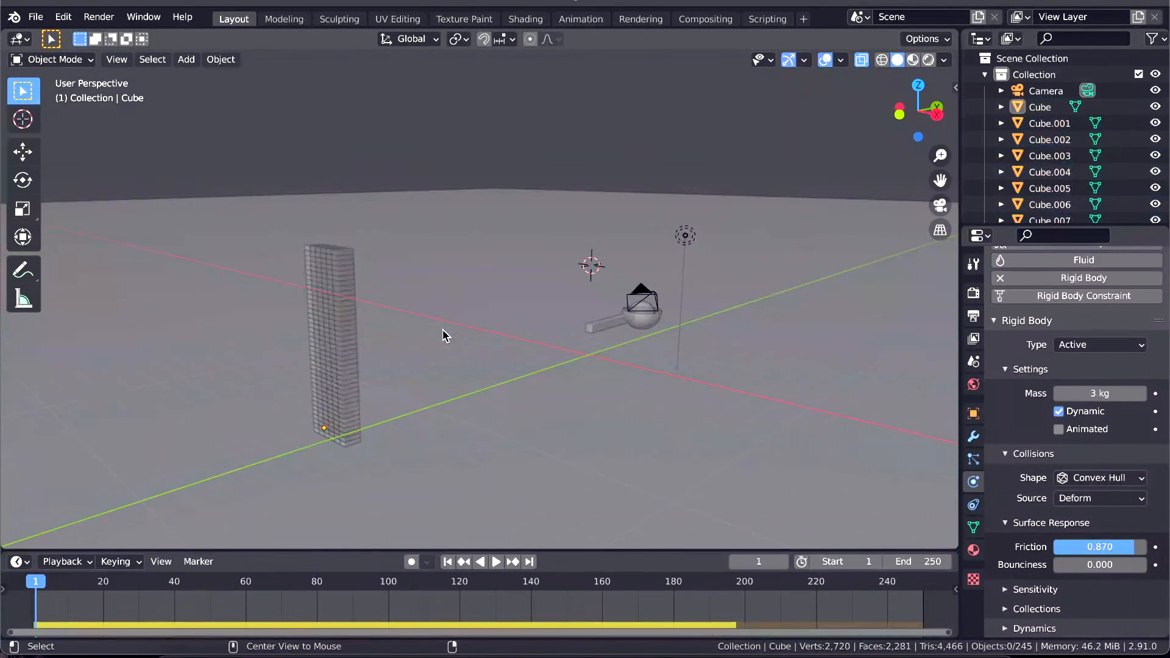
key(alt+z)
Step: Simulate the throw against the heavier bricks until the rubble settles, stop, and go back to frame 1
key(space)
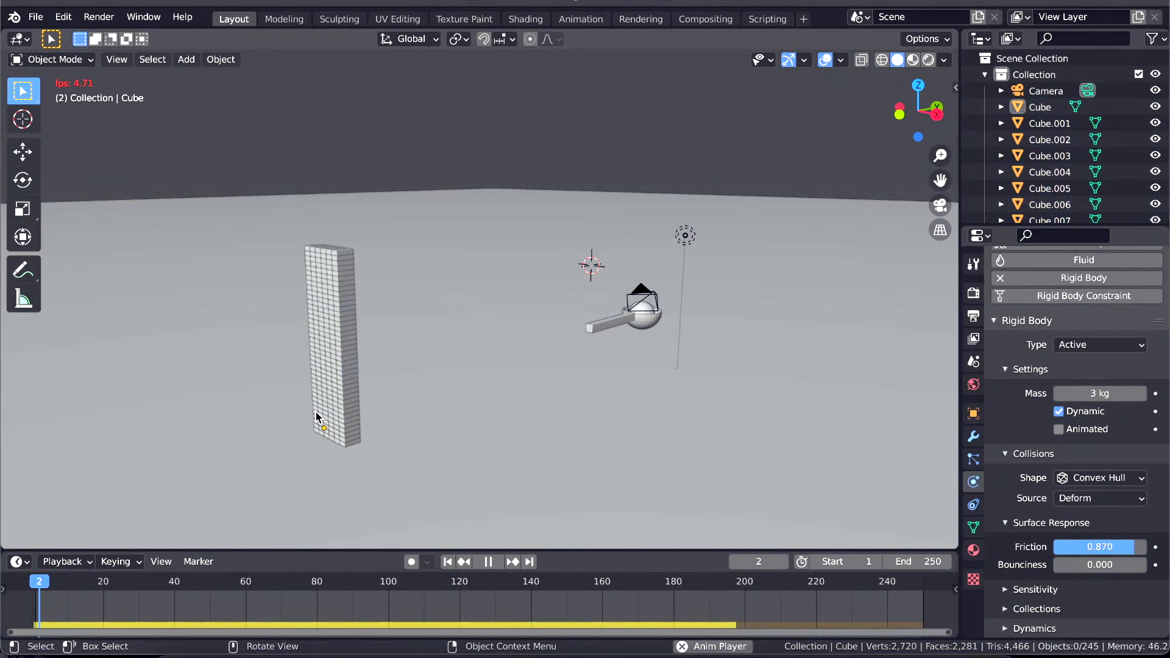
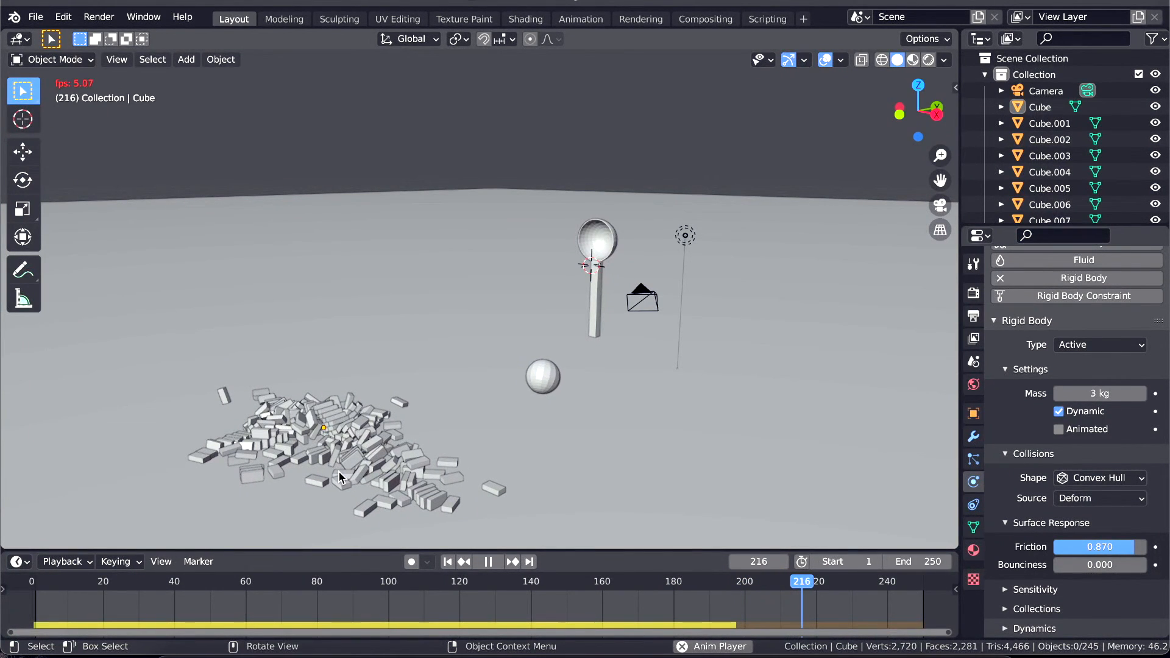
key(space)
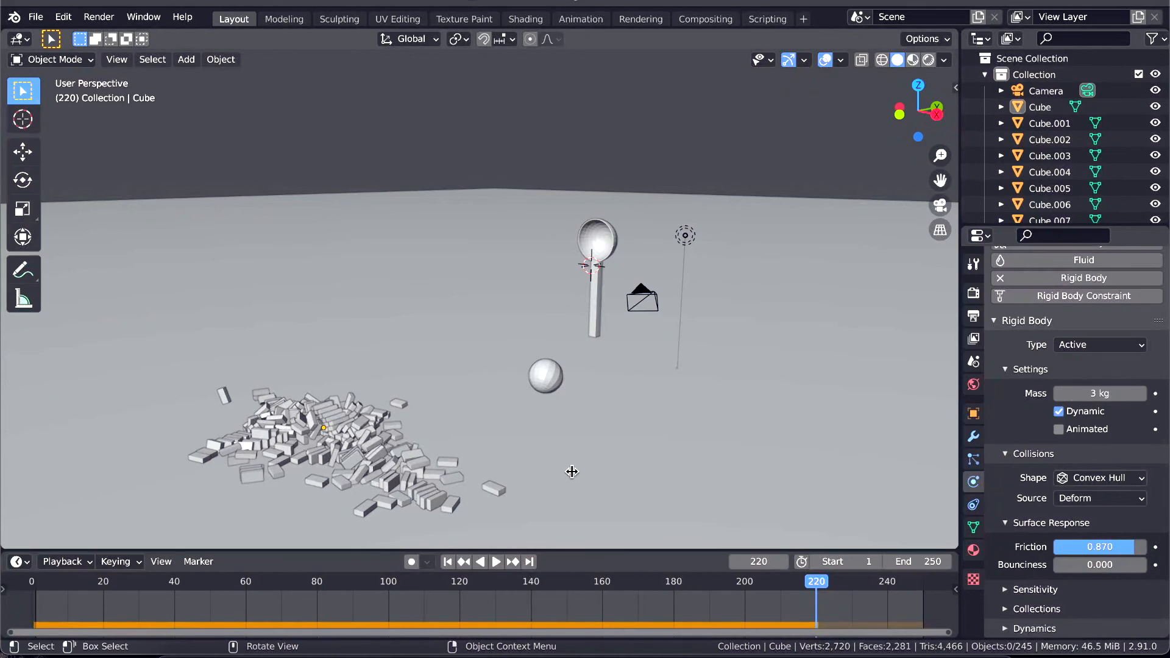
click(463, 562)
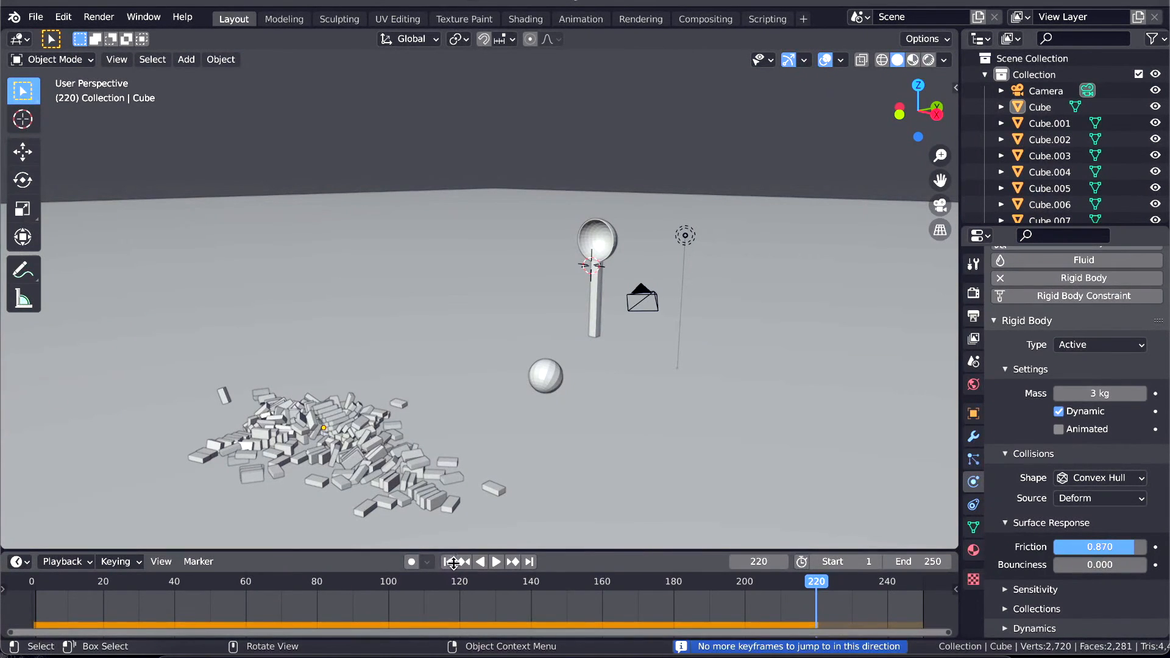
click(448, 562)
Step: Replay the cached collapse, viewing the tower from several angles, and stop once the bricks lie scattered
key(space)
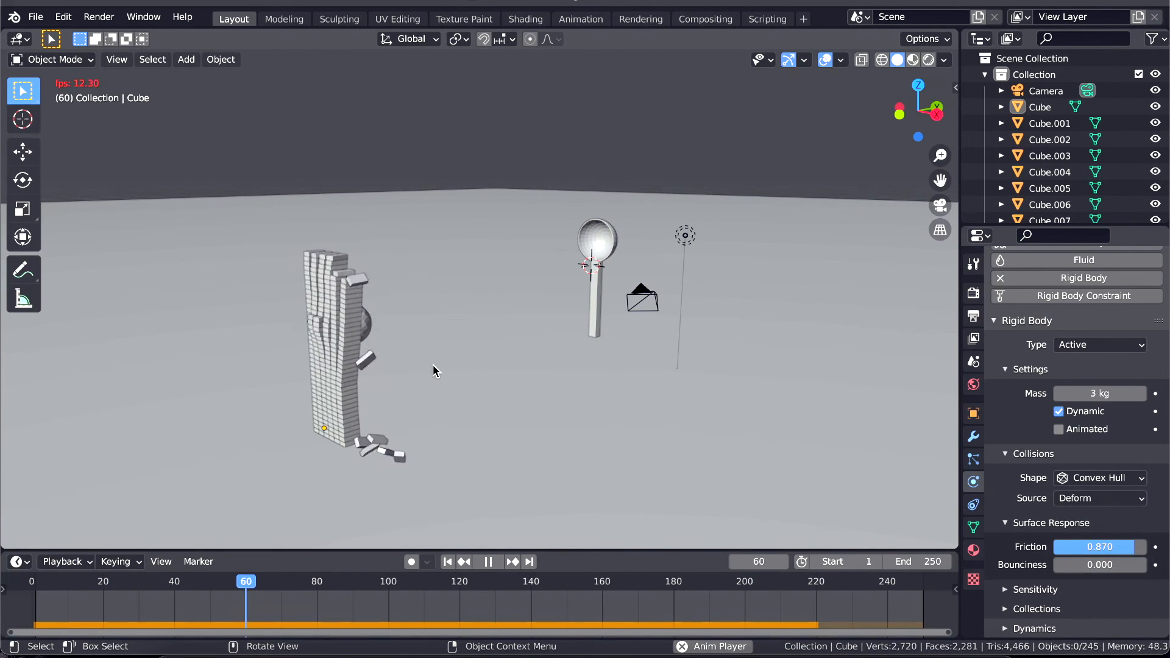
scroll(432, 371, right, 10)
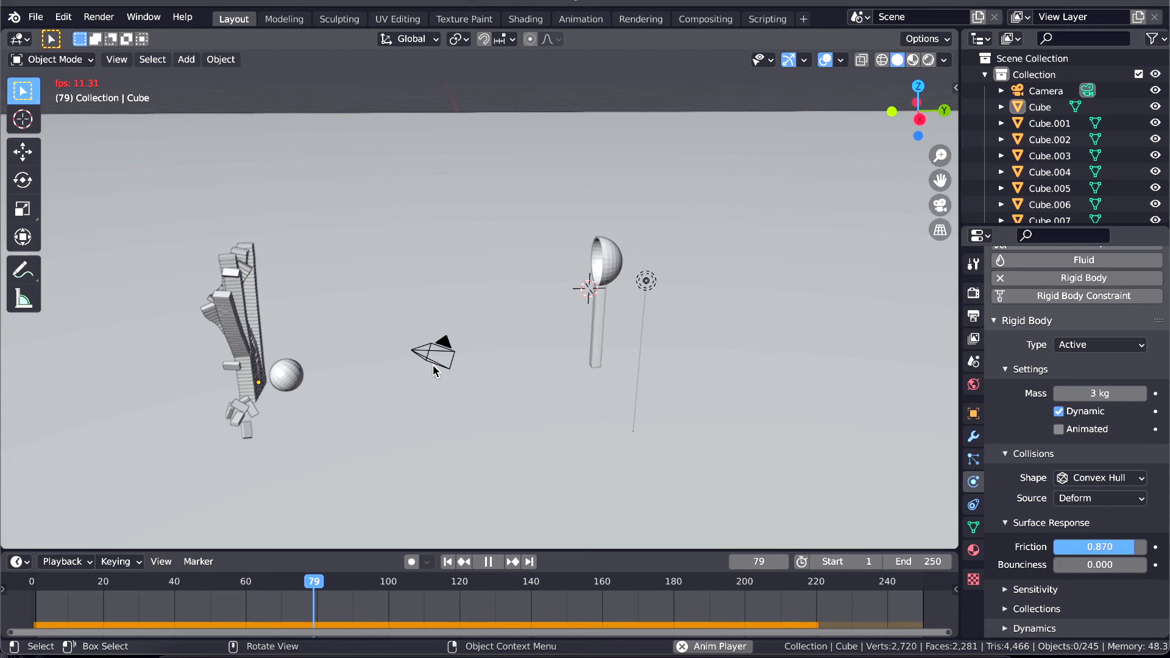
scroll(433, 371, left, 10)
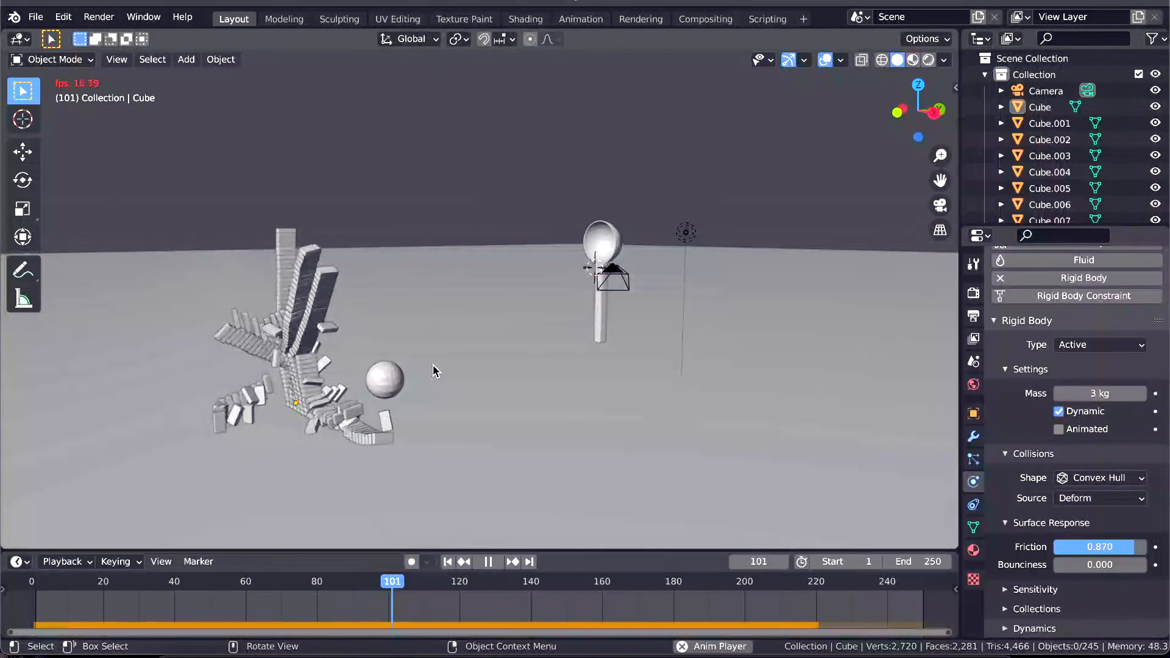
scroll(433, 371, left, 5)
scroll(433, 372, up, 5)
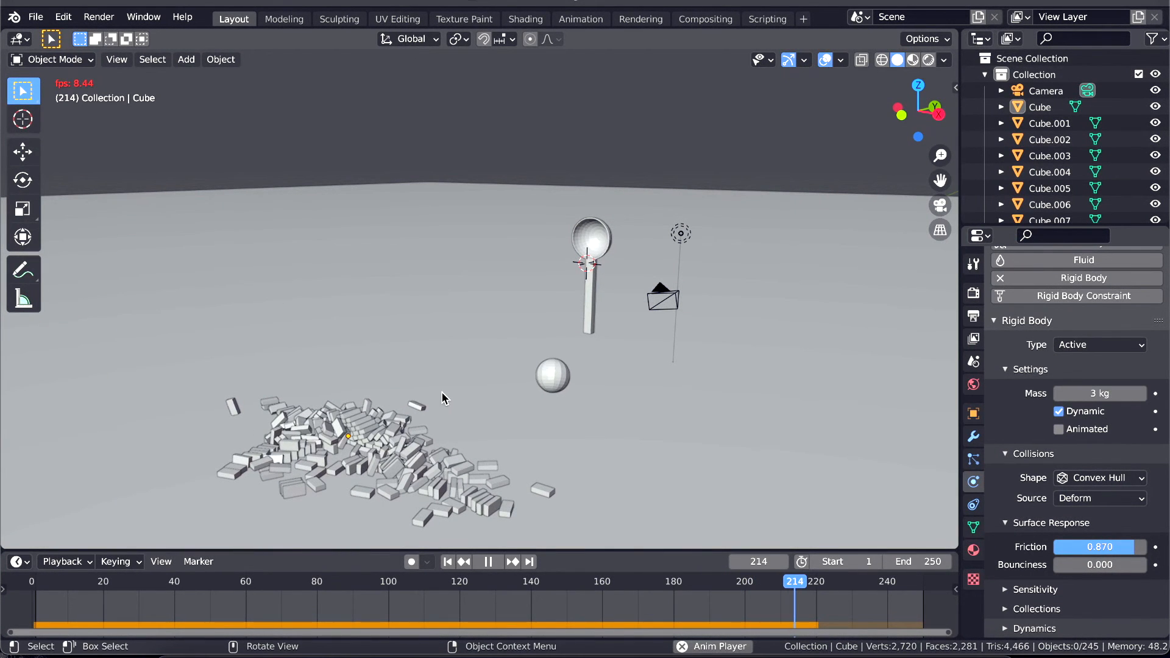
key(space)
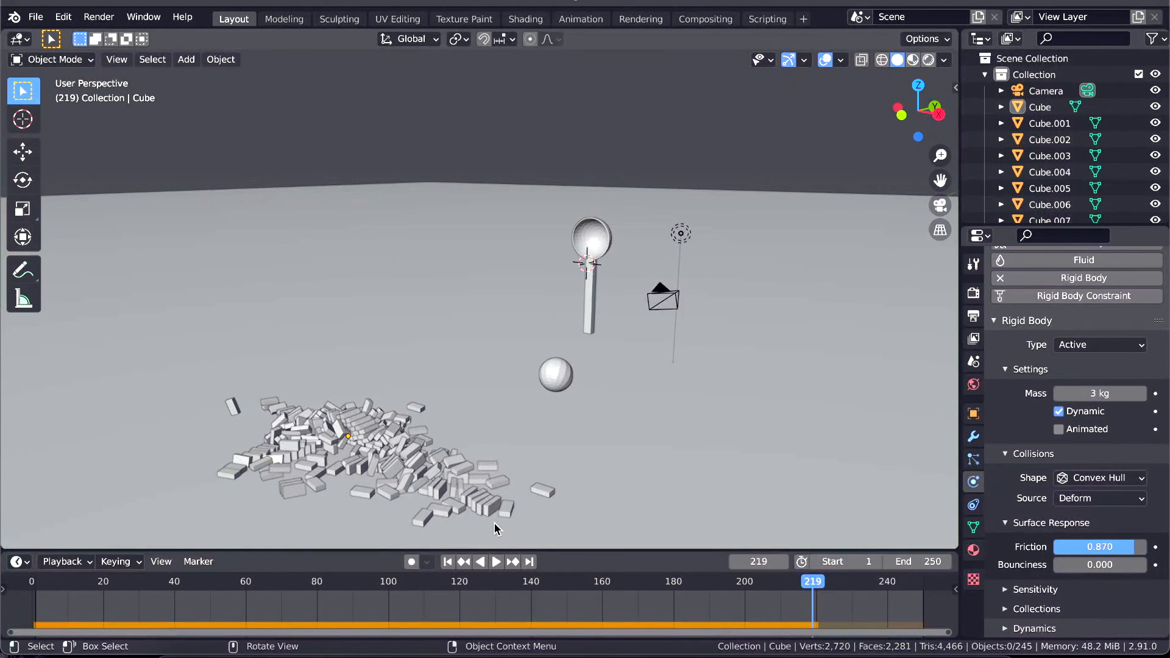
Step: Set the rigid body mass of the catapult arm to 1 kg
click(595, 244)
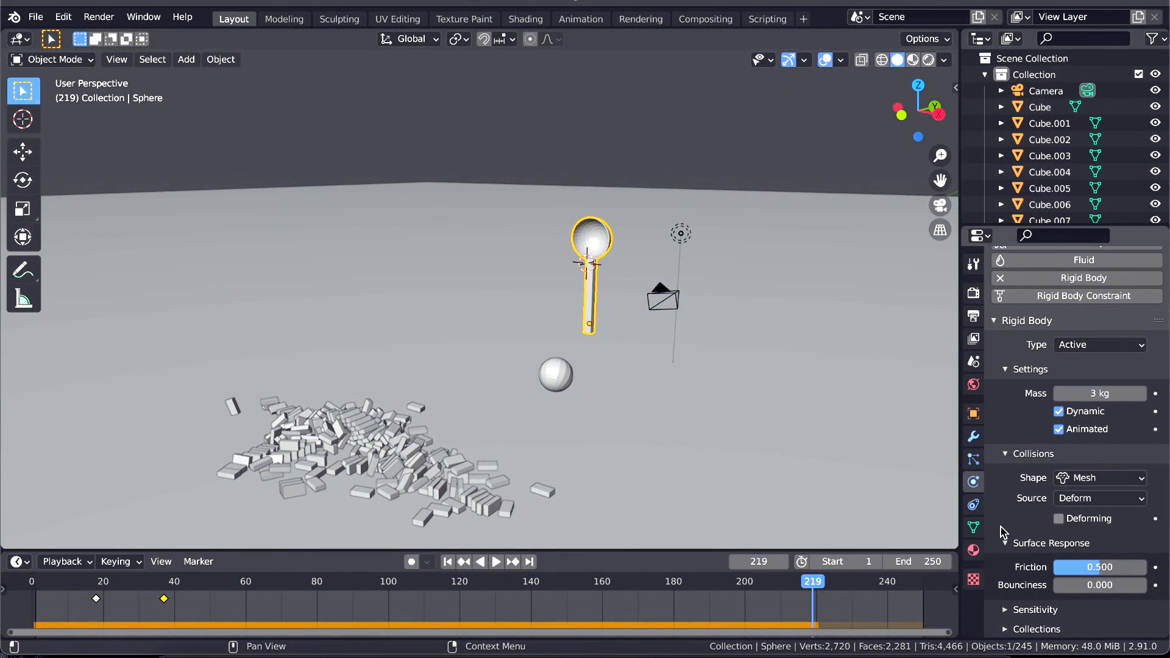
click(1094, 394)
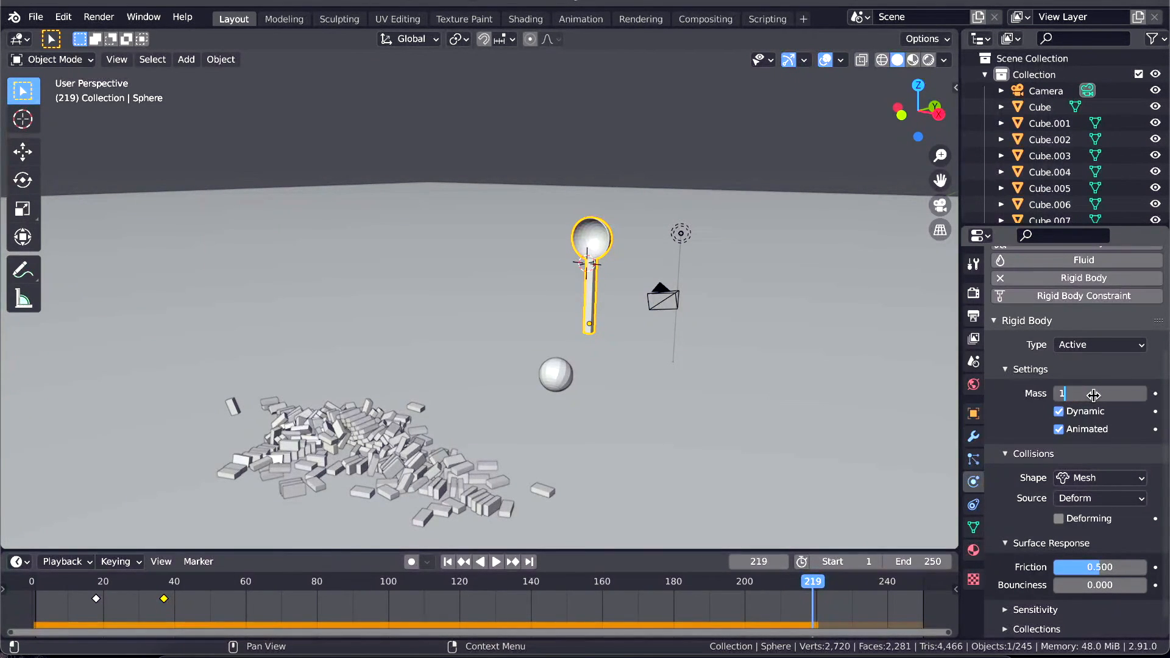
key(Return)
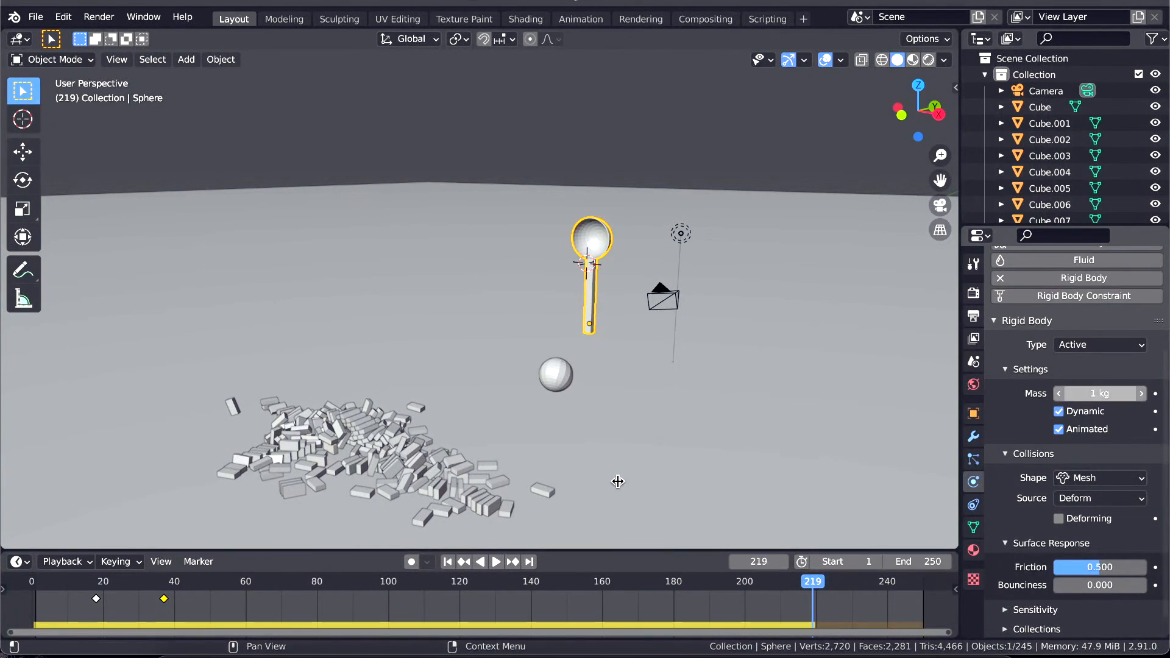
Step: Run the simulation from the first frame with the lighter catapult arm, then return to the start after the ball hits the tower
click(448, 562)
key(space)
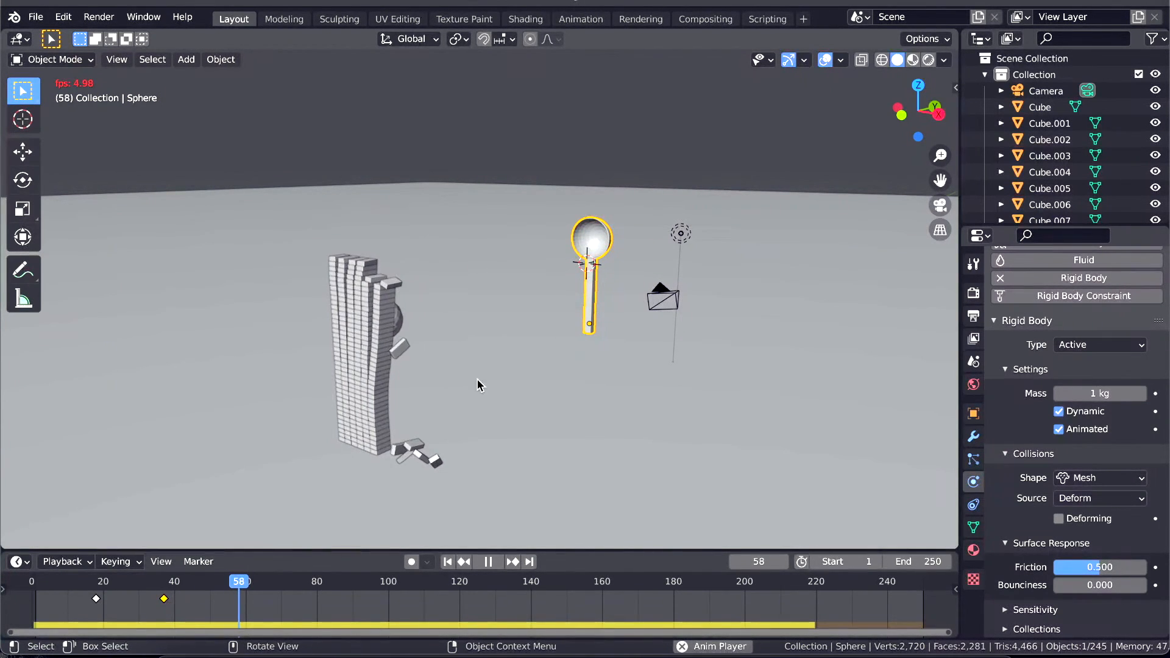
click(447, 562)
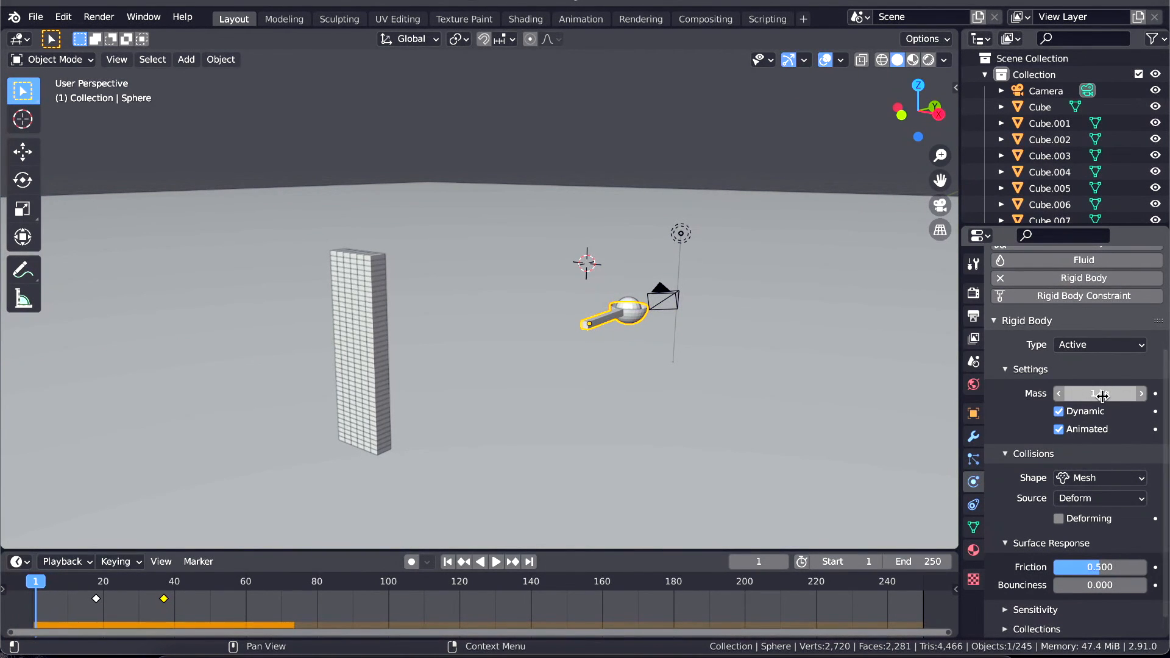
Step: Save the catapult file and open the recent project containing a square wall of cubes
key(ctrl+s)
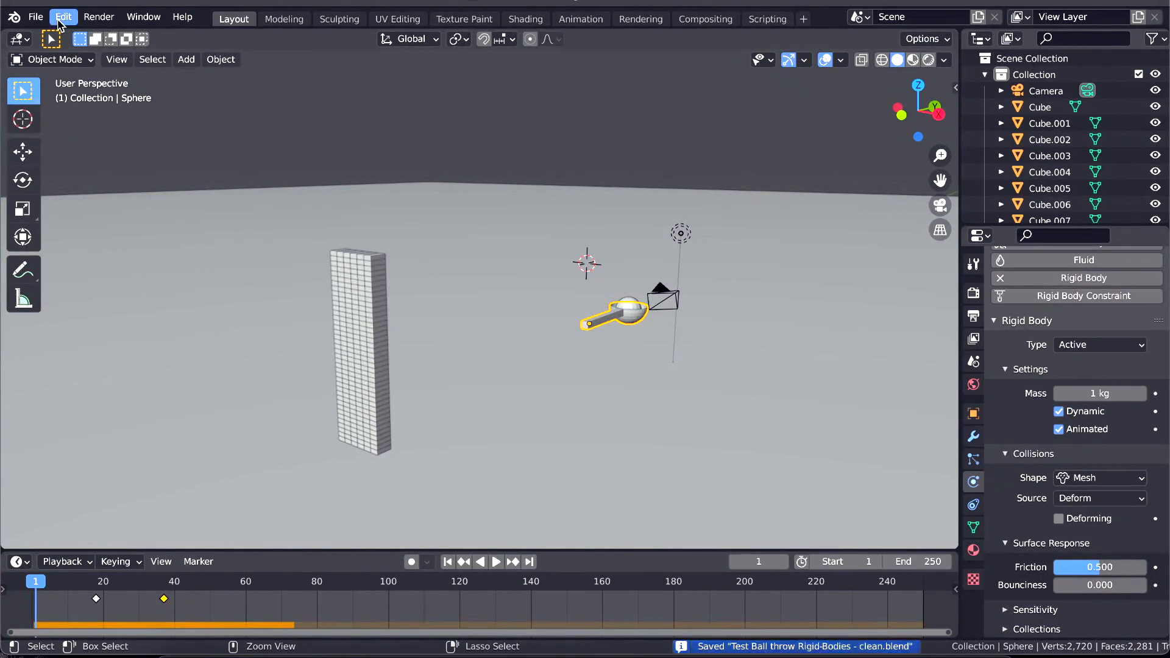
click(62, 20)
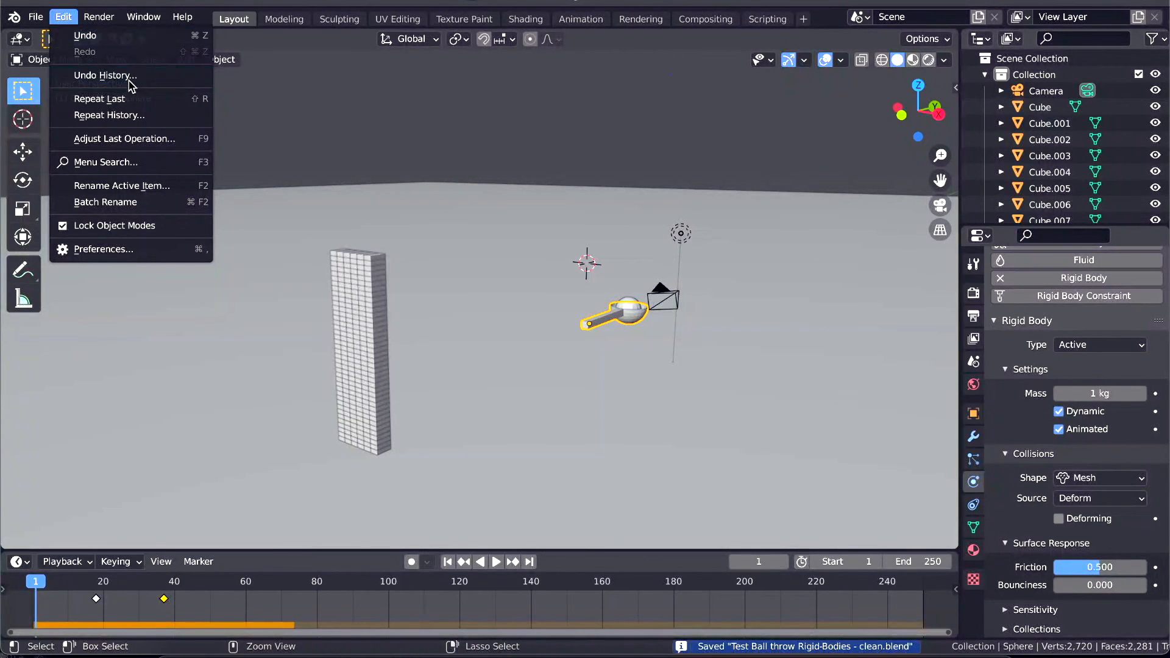
click(35, 17)
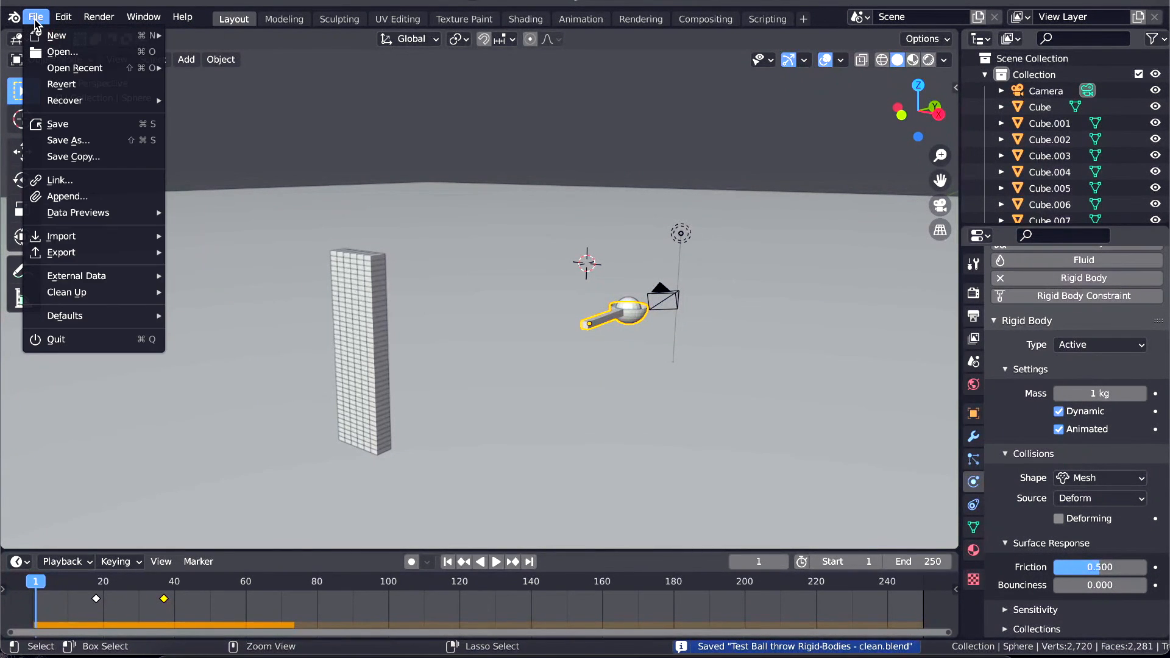
mouse_move(77, 68)
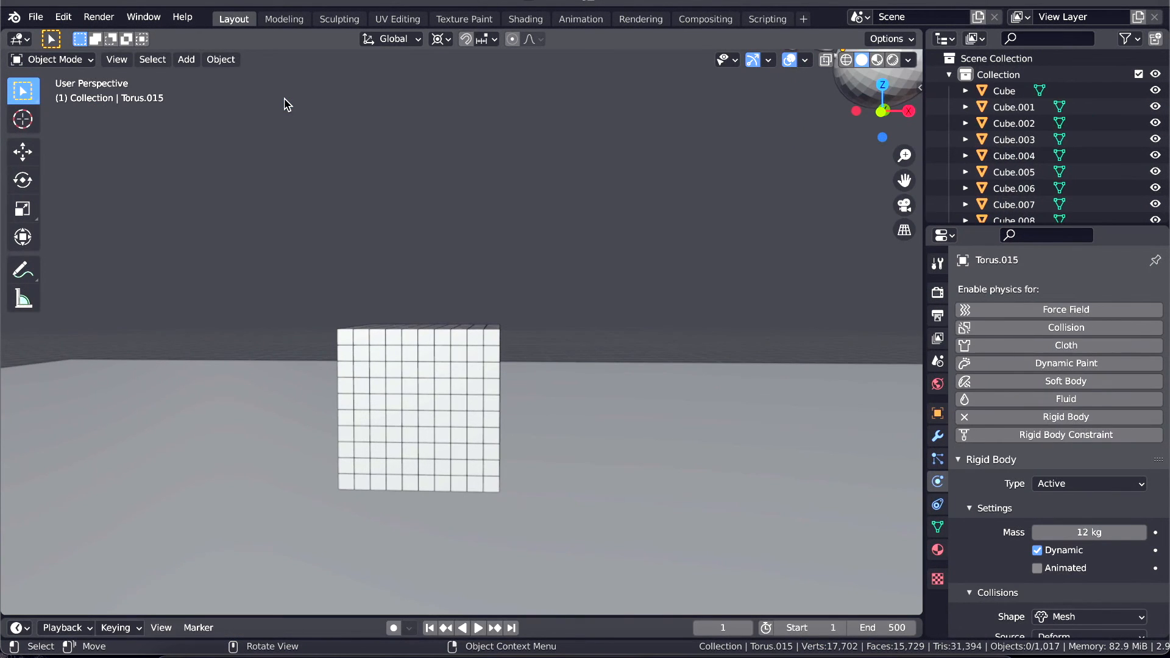
Step: Examine the wrecking ball, its chain and the block of stacked cubes from several angles and distances
middle_drag(340, 425, 342, 429)
scroll(340, 424, right, 5)
ctrl+scroll(340, 423, down, 5)
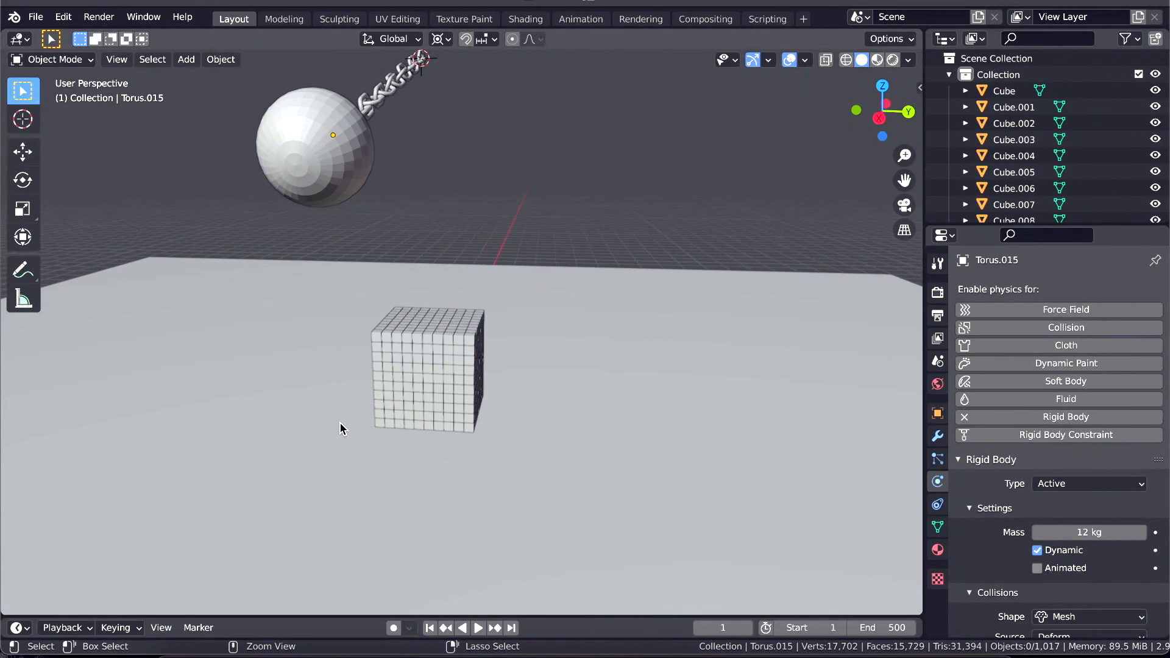
scroll(340, 423, left, 10)
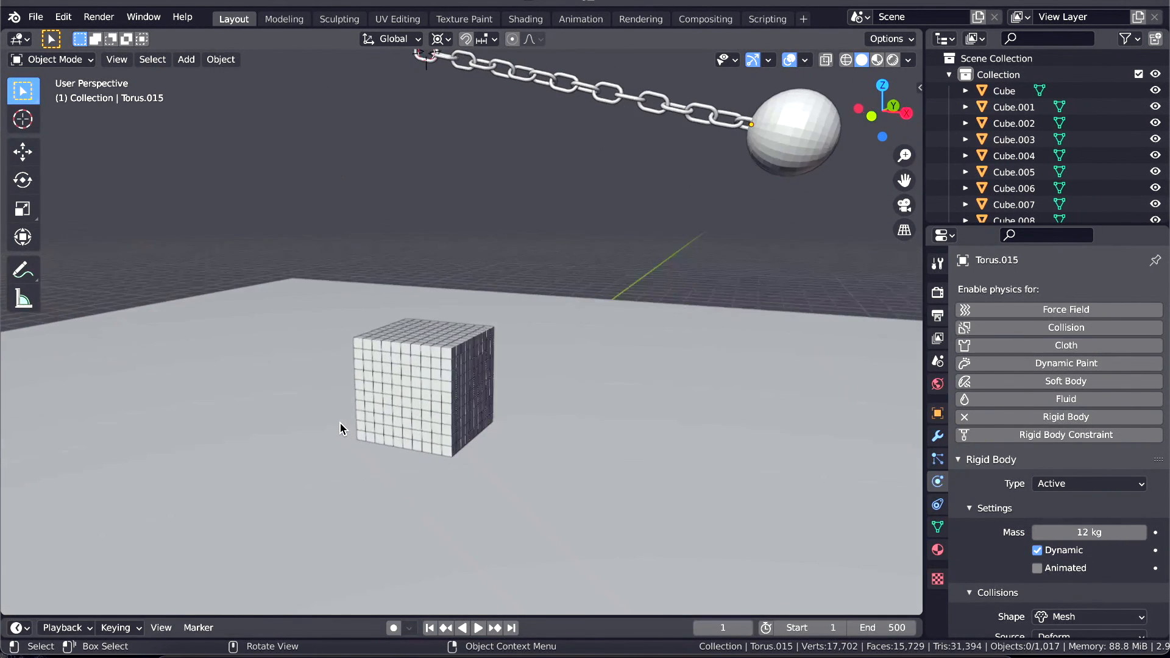
scroll(341, 428, left, 5)
scroll(340, 428, left, 3)
shift+scroll(340, 428, up, 3)
shift+scroll(341, 428, up, 2)
scroll(341, 427, up, 3)
scroll(340, 428, down, 7)
scroll(340, 428, up, 2)
scroll(340, 428, left, 3)
scroll(340, 428, down, 2)
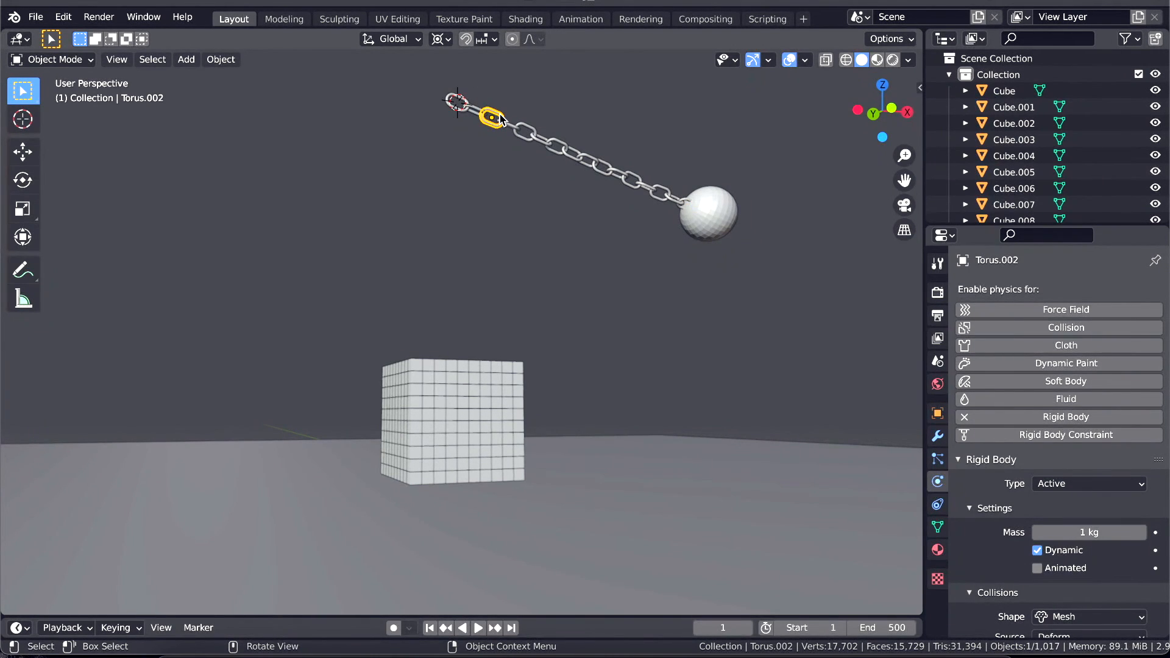
Step: Inspect the rigid body settings of the upper chain links, the wrecking ball and one cube on the stack's front face
scroll(976, 541, down, 4)
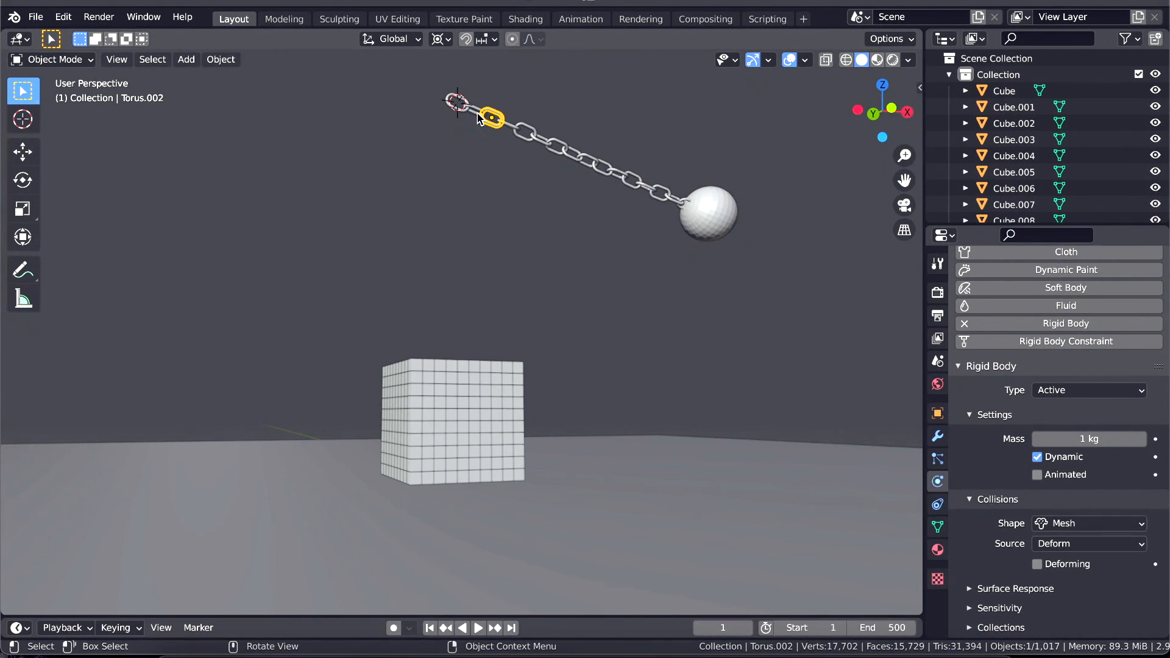
click(461, 109)
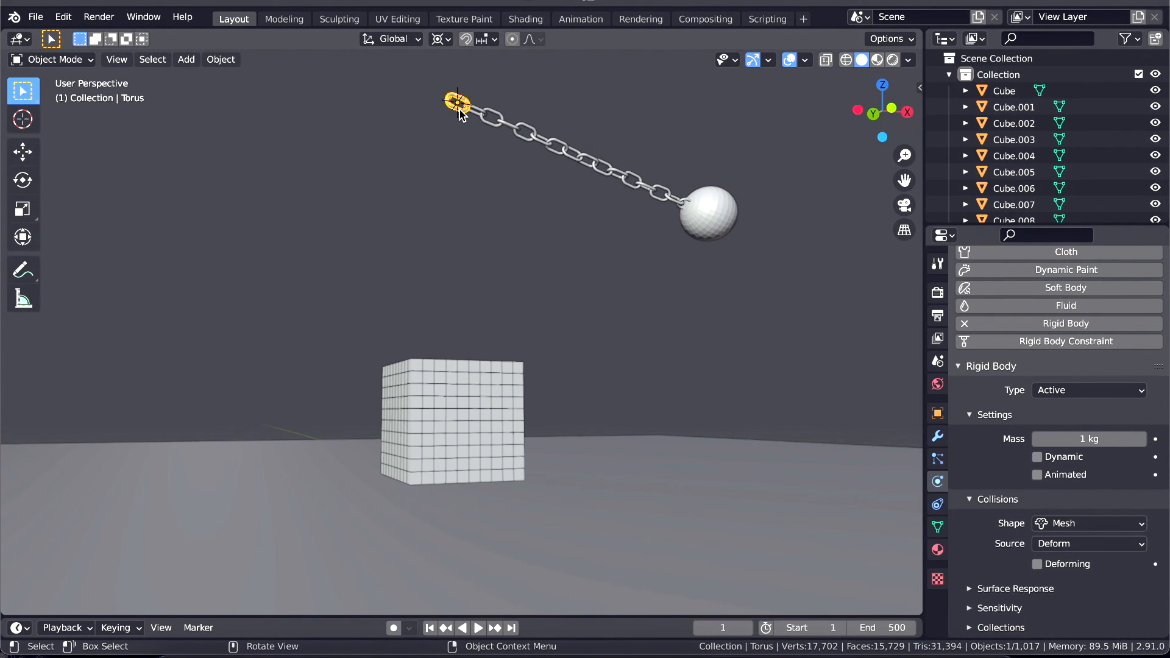
click(709, 206)
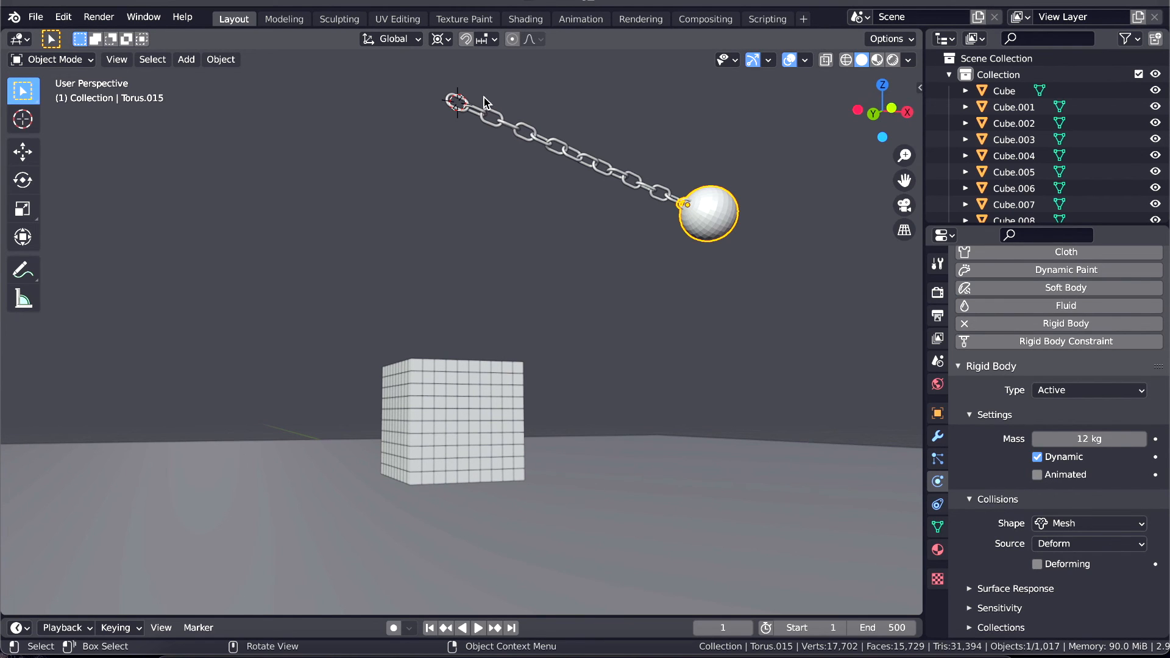
click(461, 110)
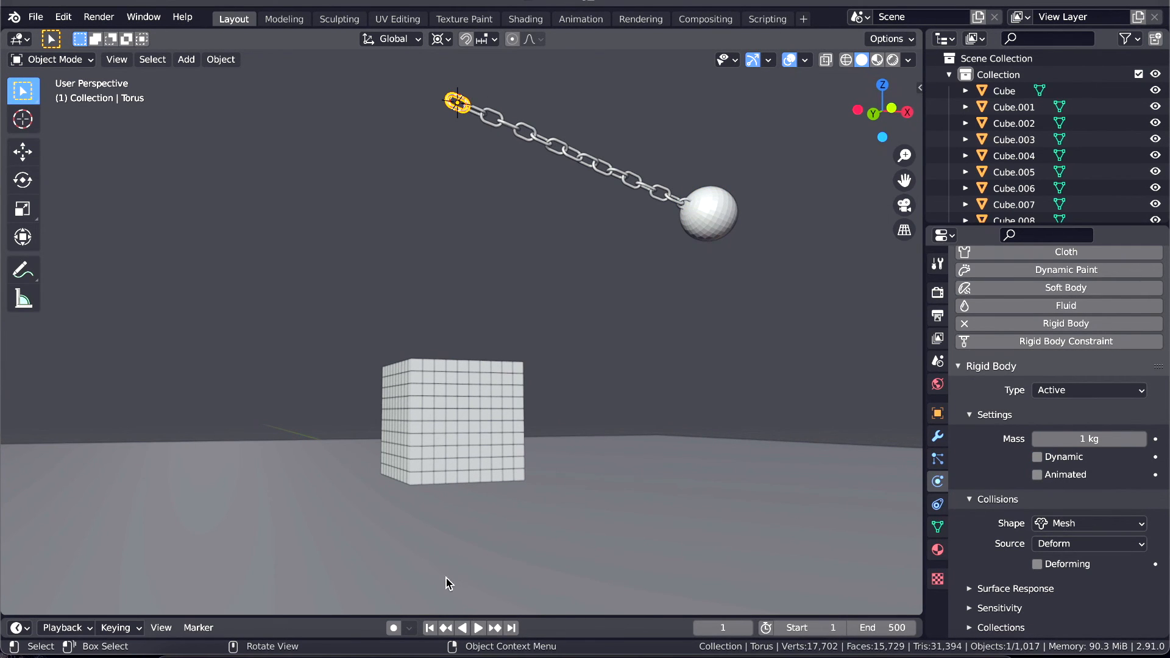
click(437, 388)
Step: Run the simulation from the first frame and watch the wrecking ball smash the cube stack from several angles
key(space)
middle_drag(773, 426, 783, 445)
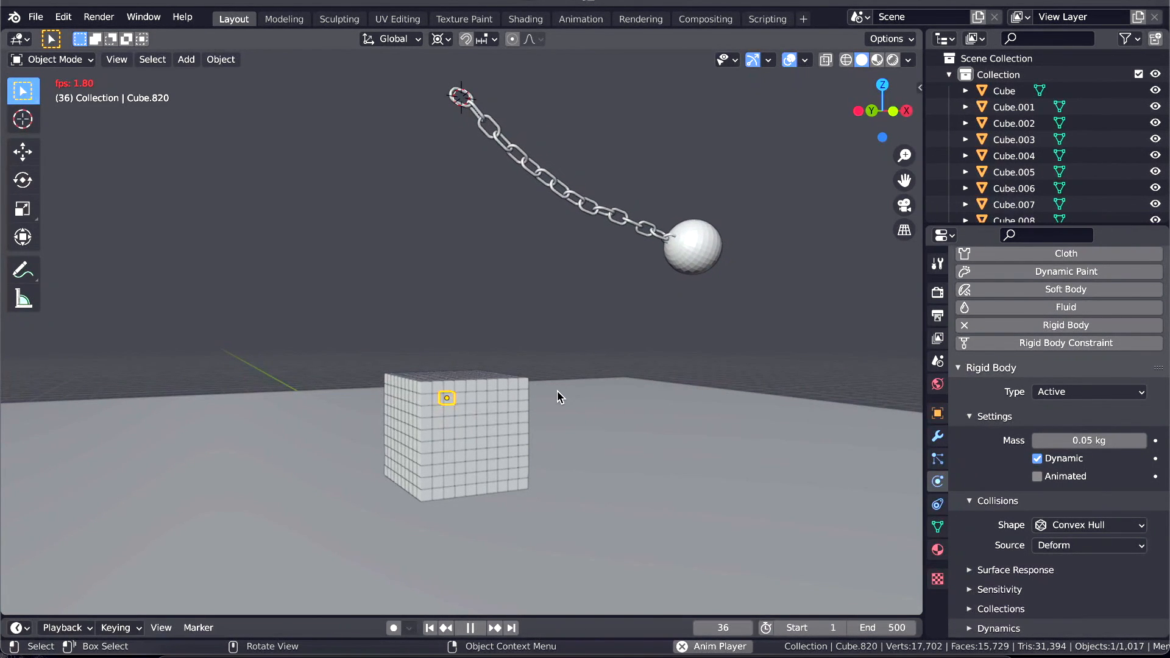
key(alt+a)
mouse_move(521, 385)
middle_down()
mouse_move(504, 387)
mouse_move(514, 384)
mouse_move(504, 368)
mouse_move(527, 385)
middle_up()
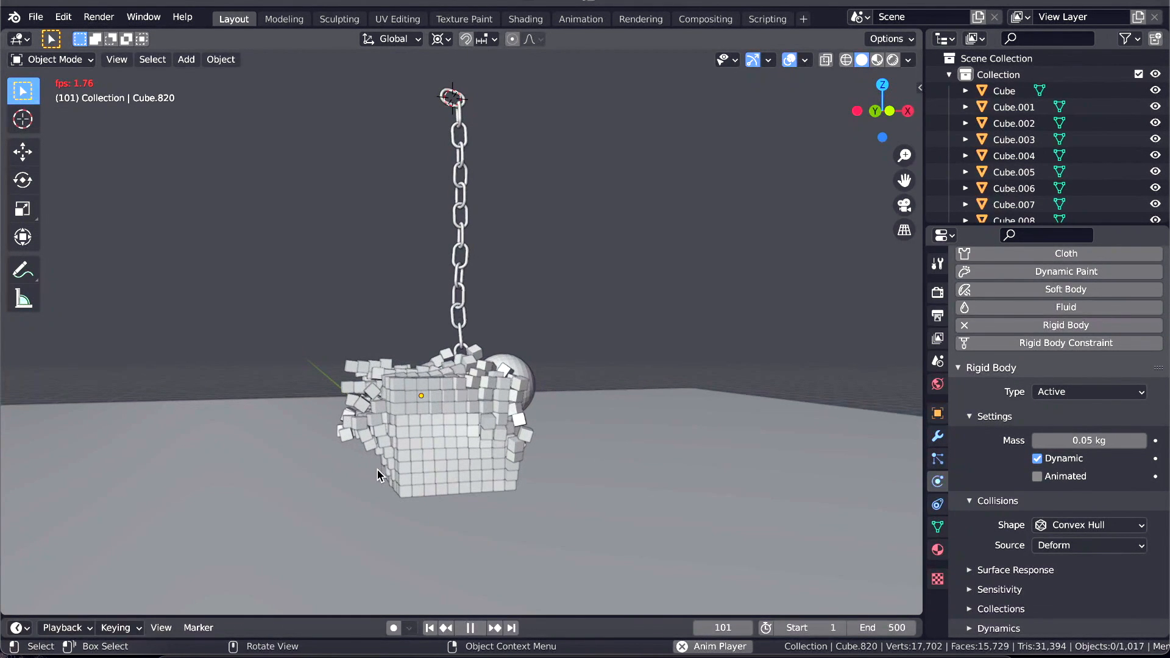
middle_drag(378, 475, 329, 465)
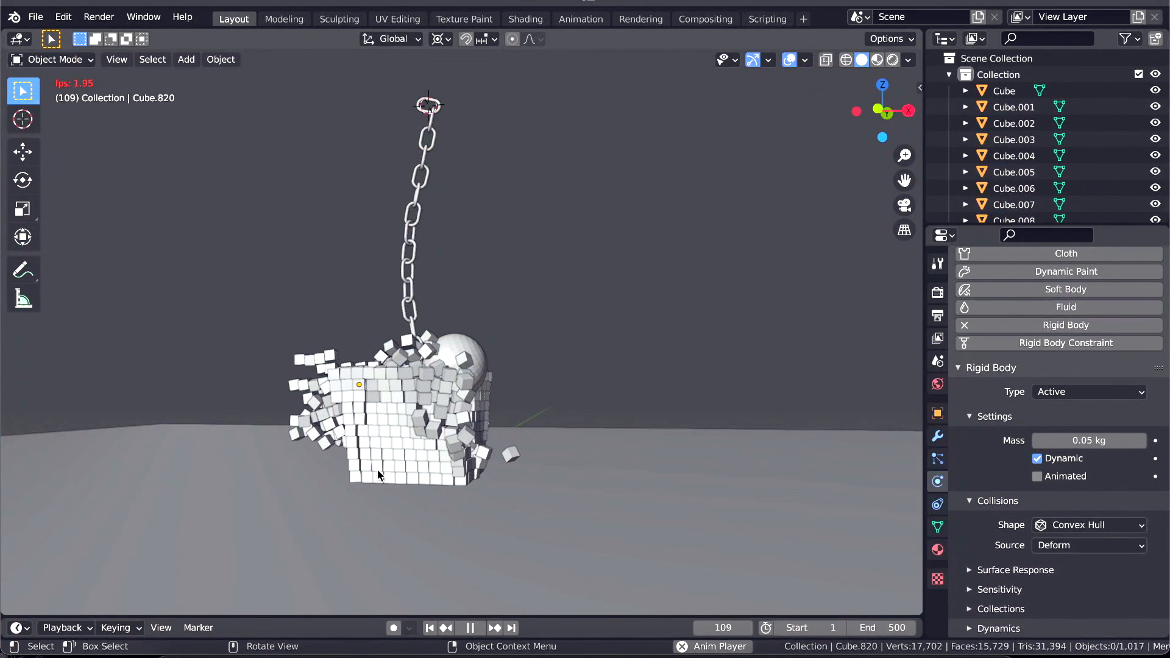
middle_drag(377, 469, 366, 469)
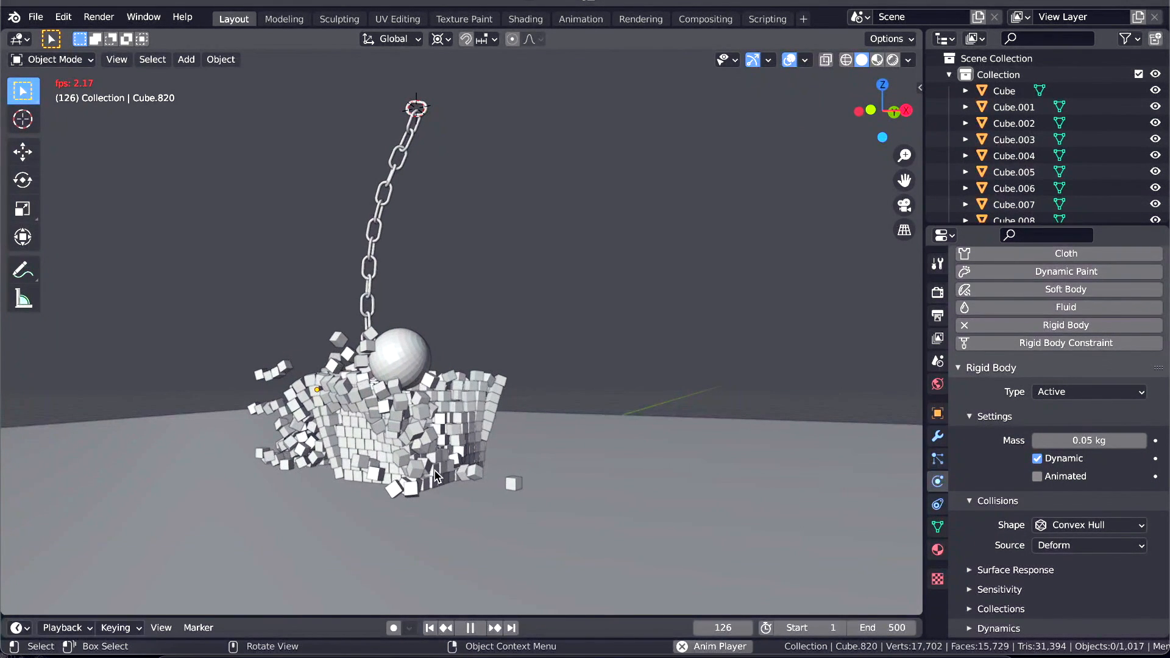
middle_drag(429, 474, 436, 476)
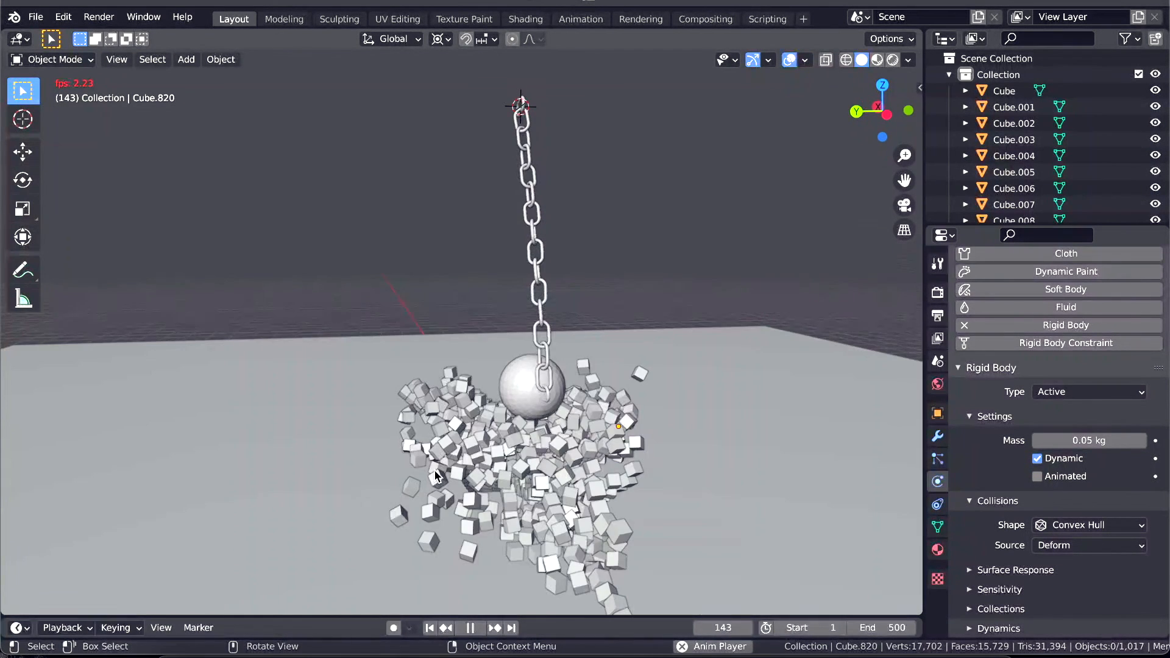
middle_drag(435, 476, 436, 476)
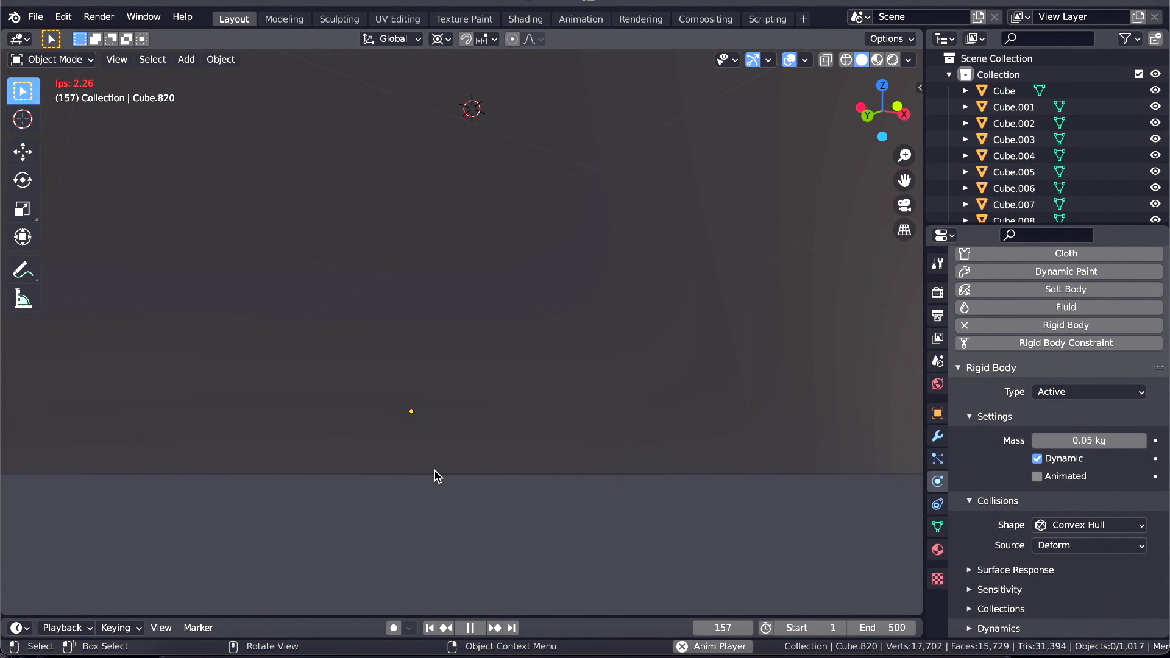
click(469, 627)
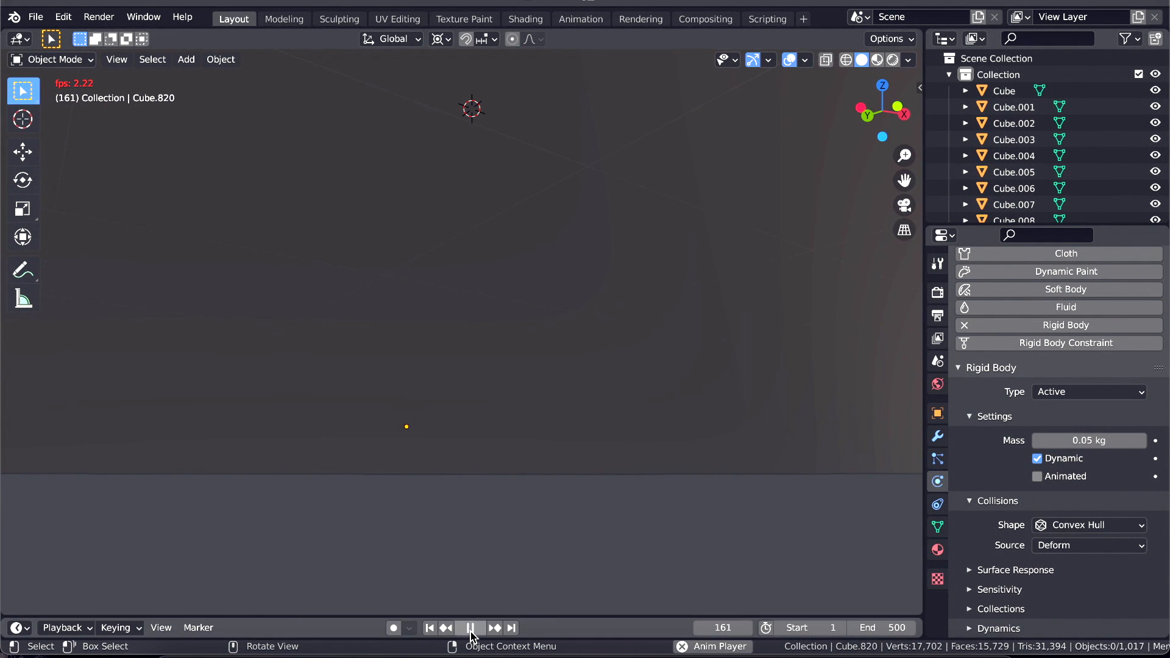
Step: Replay the wrecking ball simulation from the first frame and stop at frame 194, once the cubes have scattered
click(430, 628)
middle_drag(436, 468, 431, 468)
key(space)
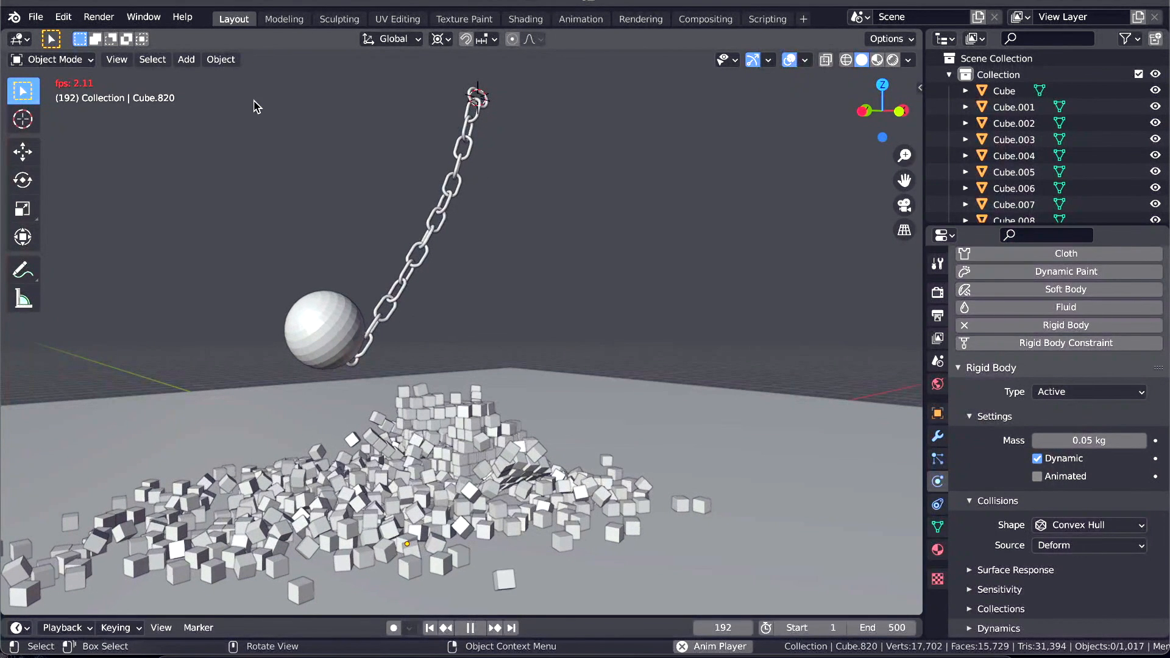
key(space)
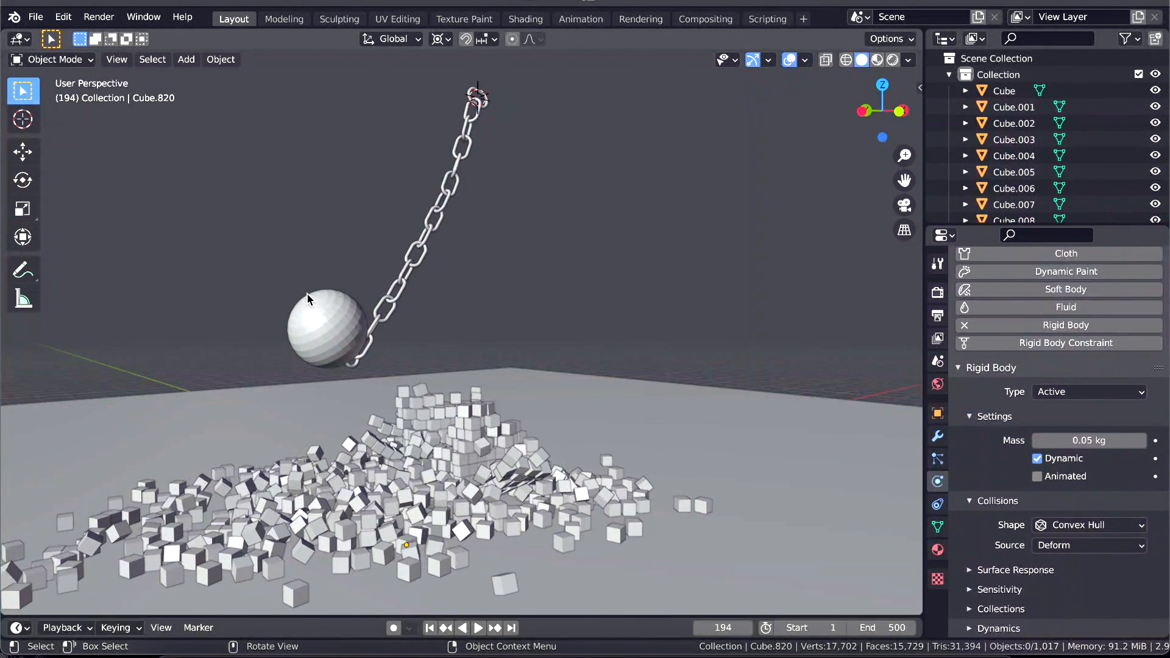